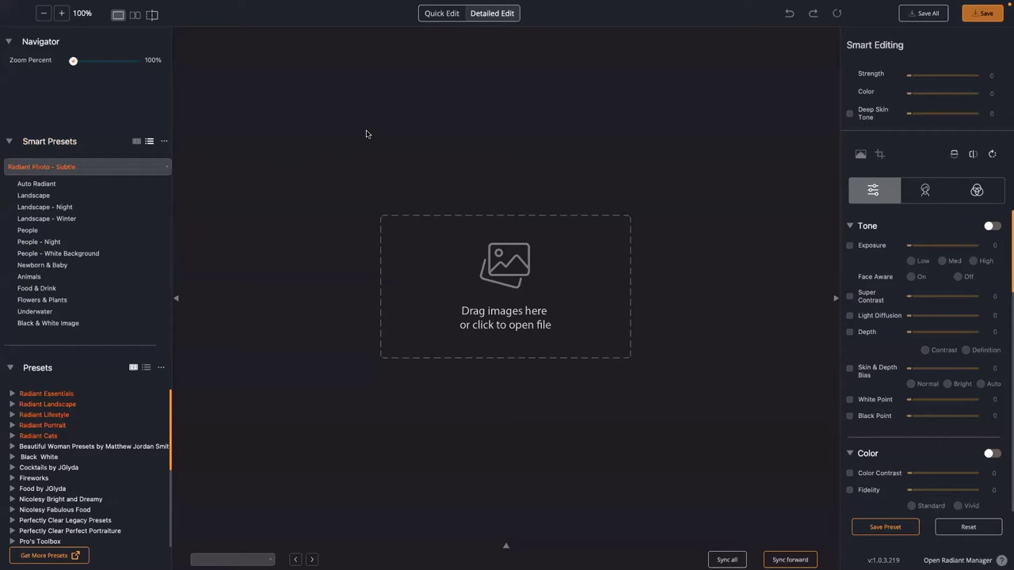
- Switch to Quick Edit and load all seven images from the 02 Overview folder, _ELI2203.tif through IMG_3658.DNG
left_click(436, 16)
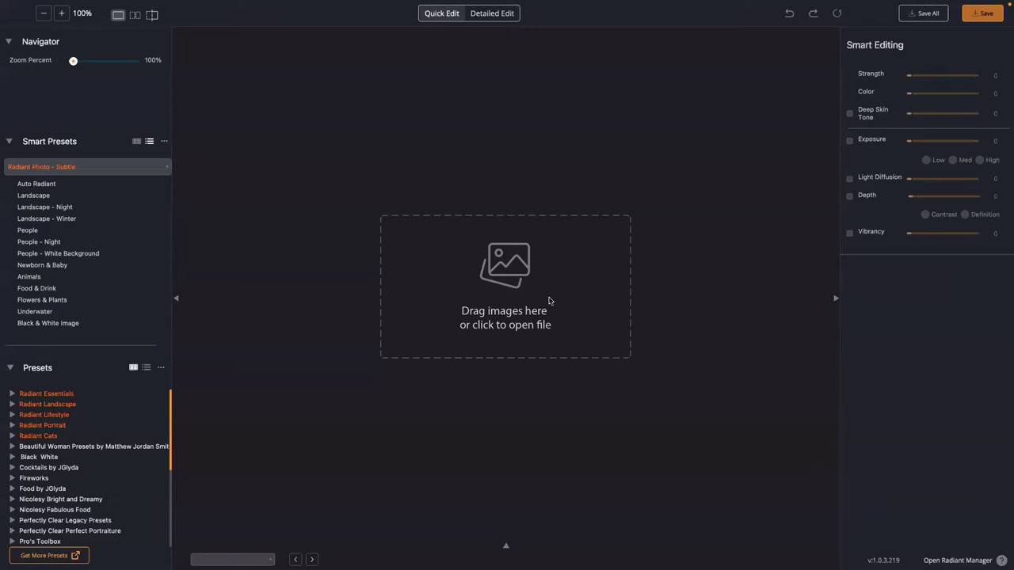
left_click(515, 299)
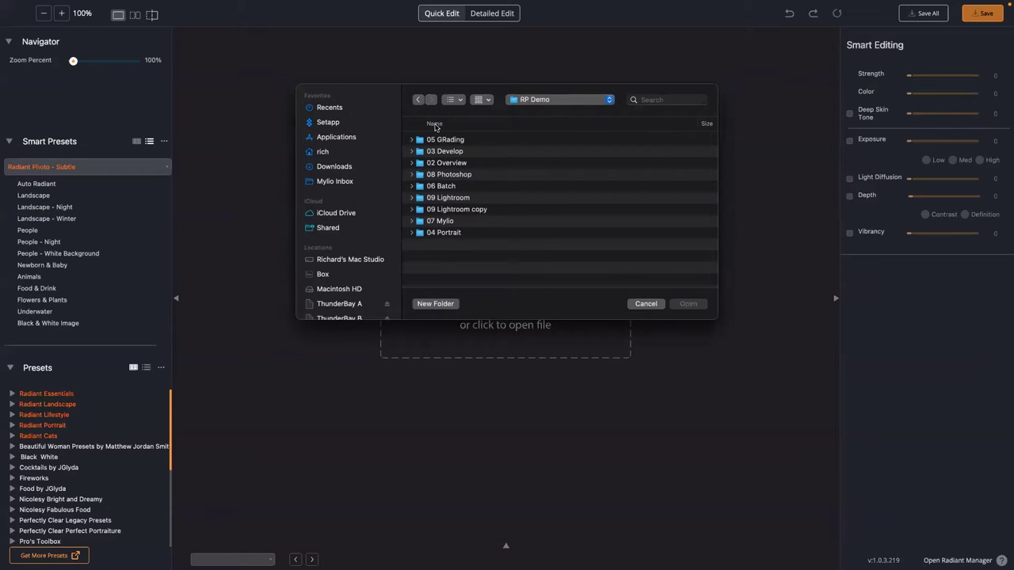
double_click(456, 139)
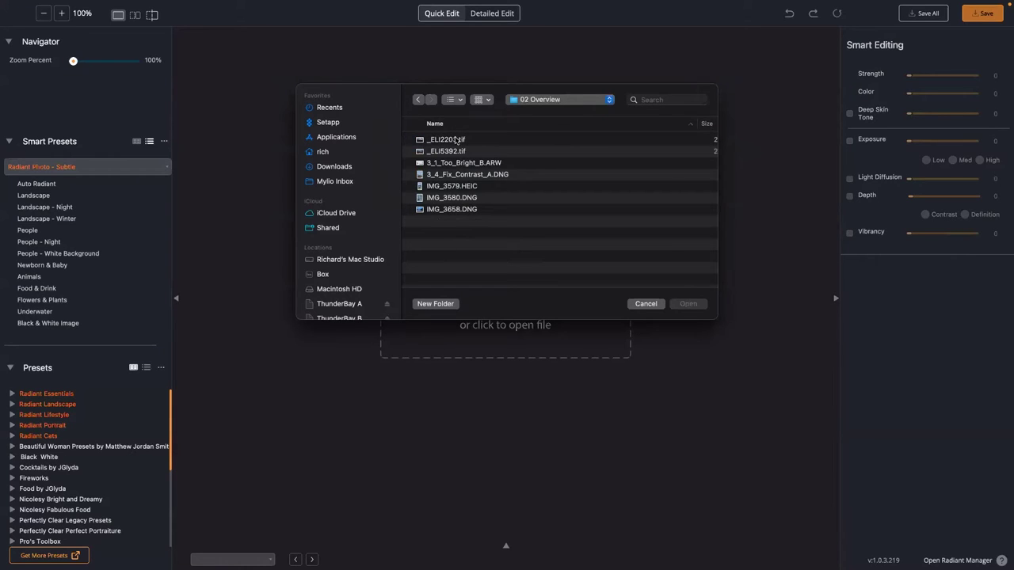
left_click(457, 141)
left_click(469, 211, "shift")
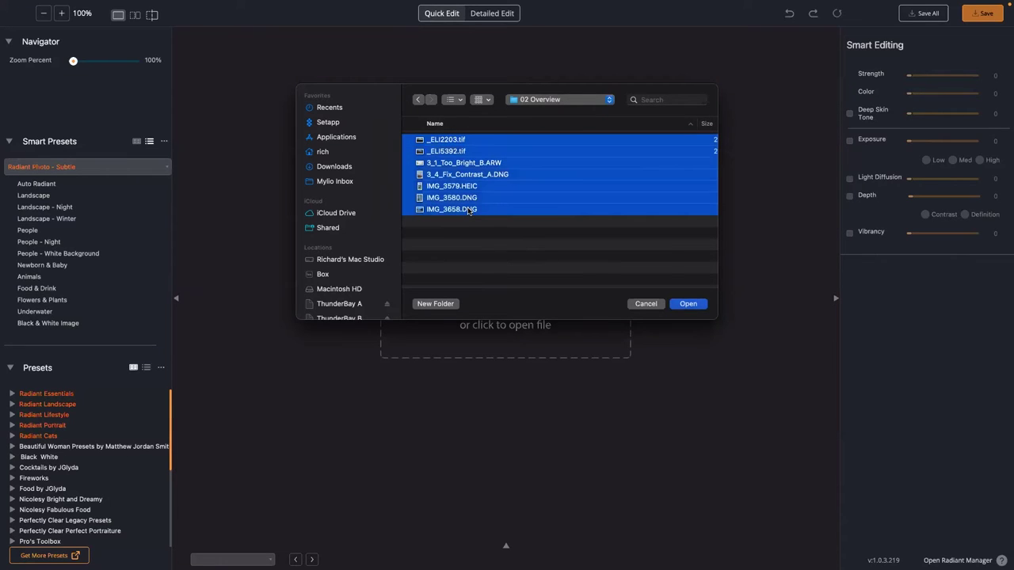
key("Return")
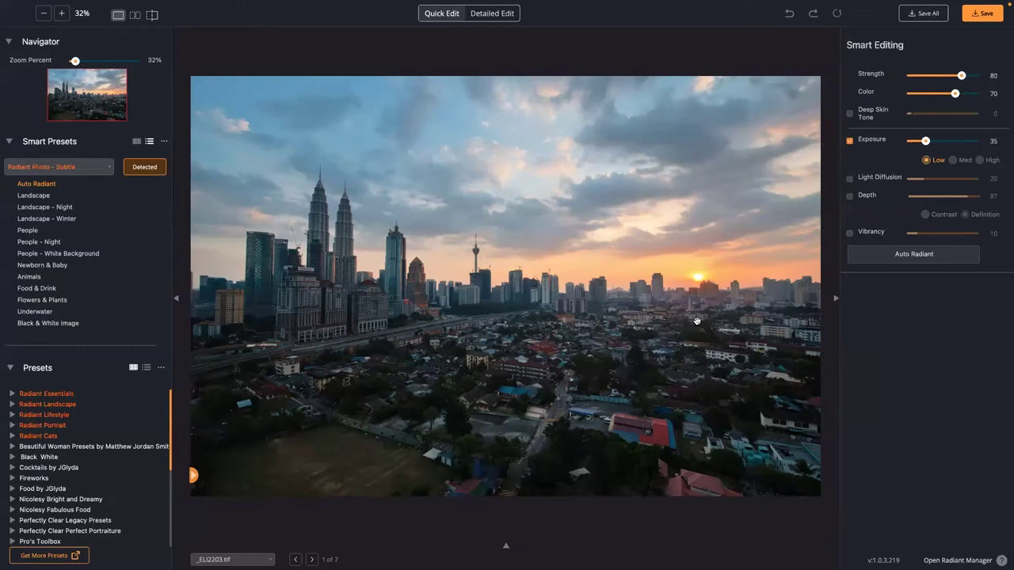
- Compare the skyline photo's original and automatically corrected versions by toggling the before/after preview
left_click(609, 350)
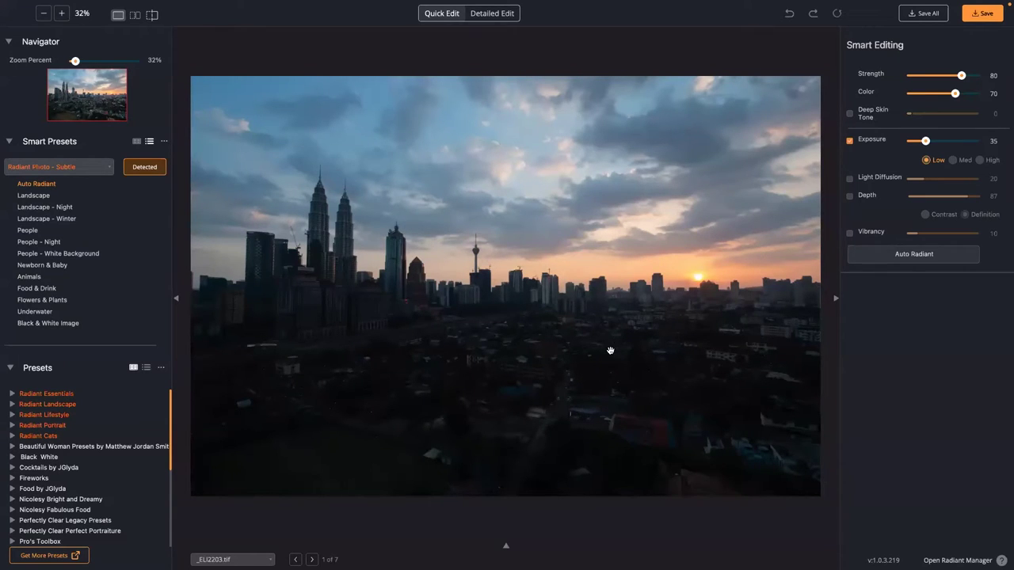
left_click(610, 350)
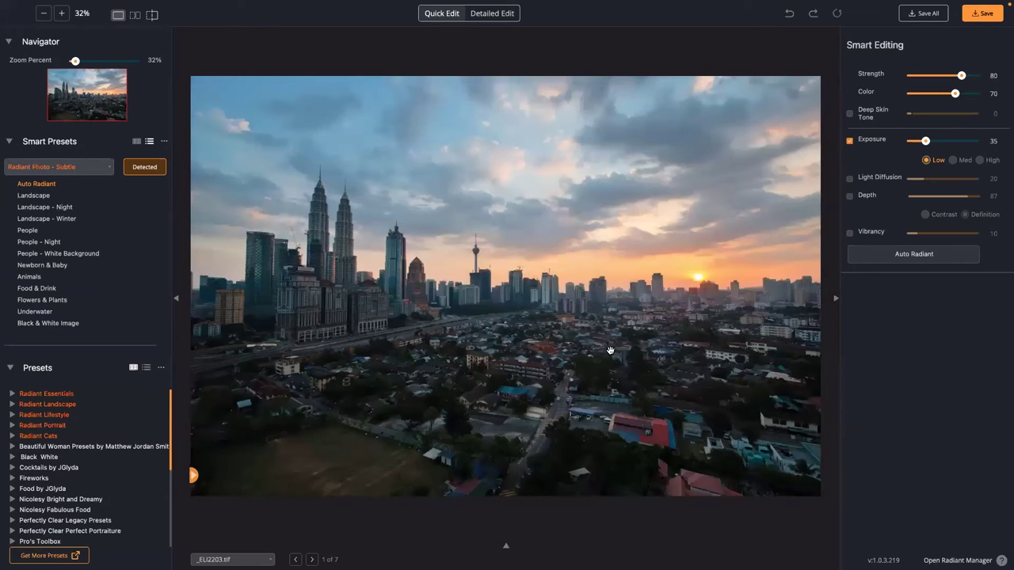
left_click(477, 387)
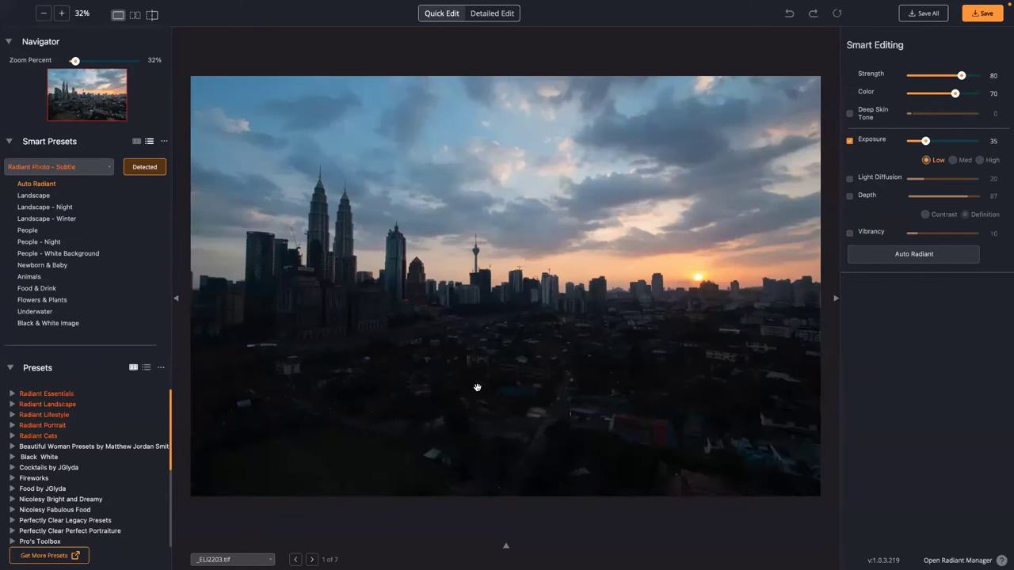
left_click(477, 387)
left_click(476, 387)
left_click(476, 388)
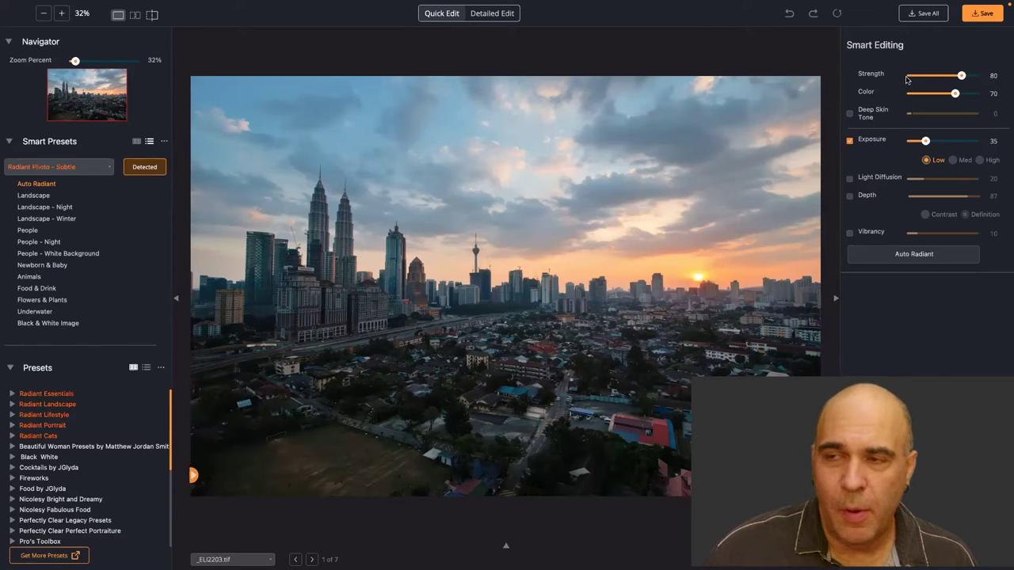
- Zero the skyline photo's Smart Editing sliders and rebuild the correction with Strength at 84 and Color at 83
left_click_drag(961, 75, 894, 79)
left_click_drag(954, 94, 871, 93)
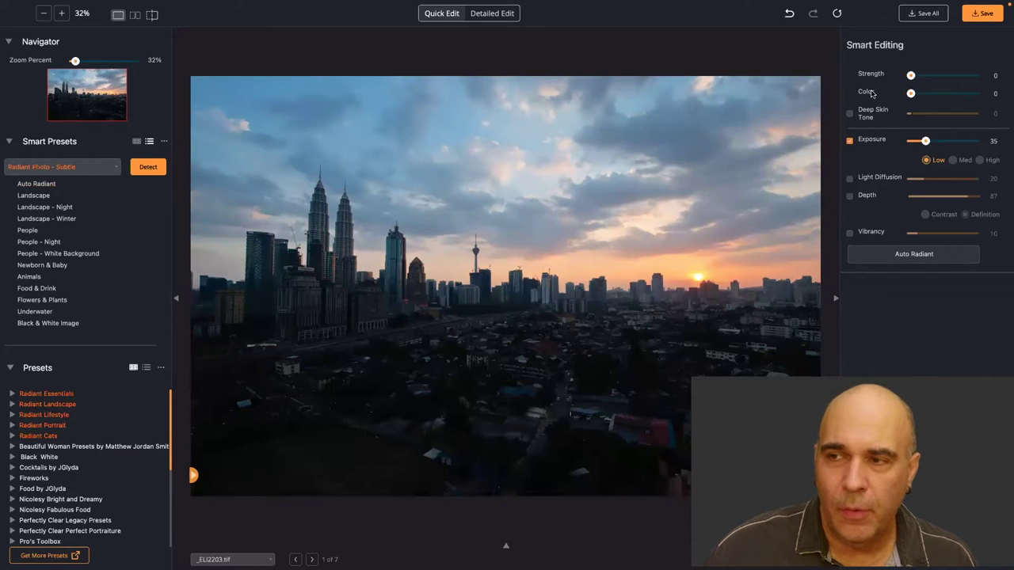
left_click_drag(912, 75, 963, 76)
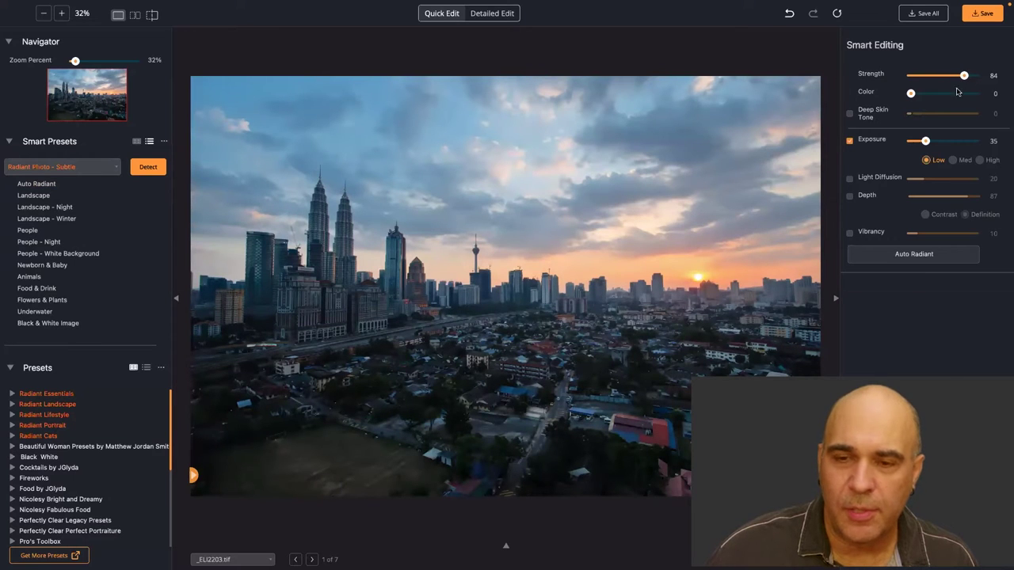
left_click_drag(910, 94, 967, 94)
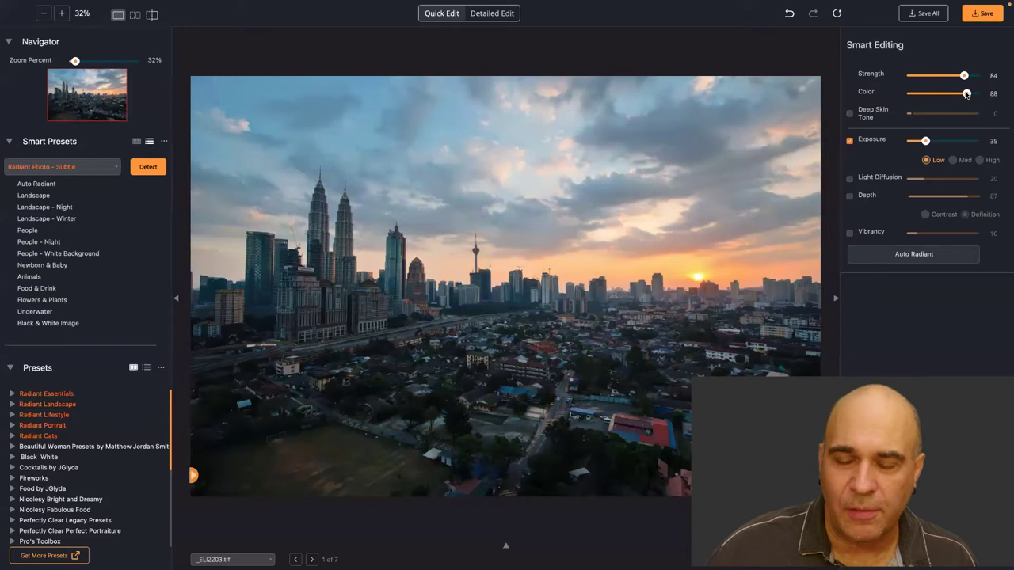
mouse_move(966, 93)
left_mouse_down()
mouse_move(901, 94)
mouse_move(962, 96)
left_mouse_up()
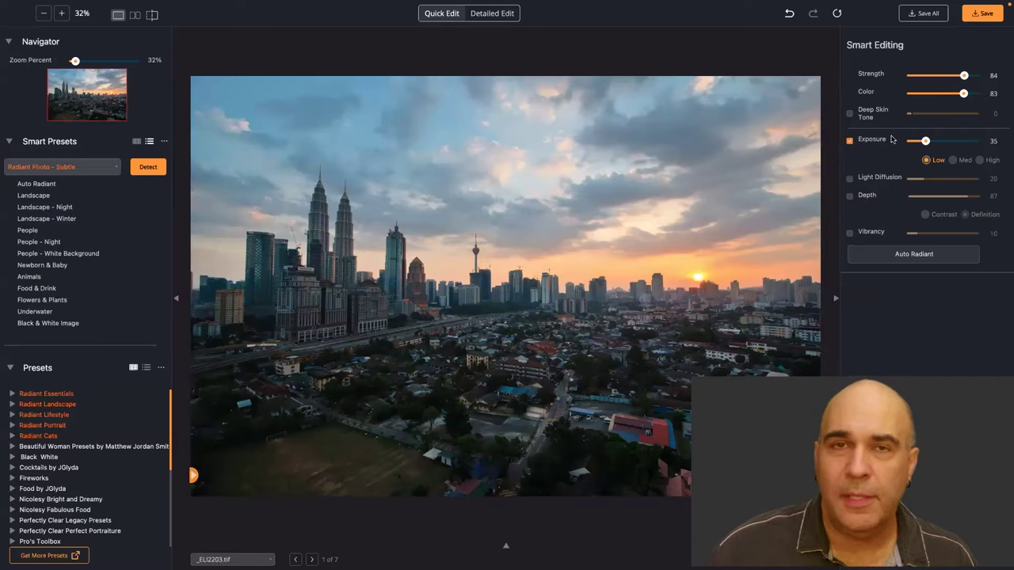
- Try the Med and High exposure levels on the skyline photo and settle on Low at 50
left_click(953, 161)
left_click(979, 161)
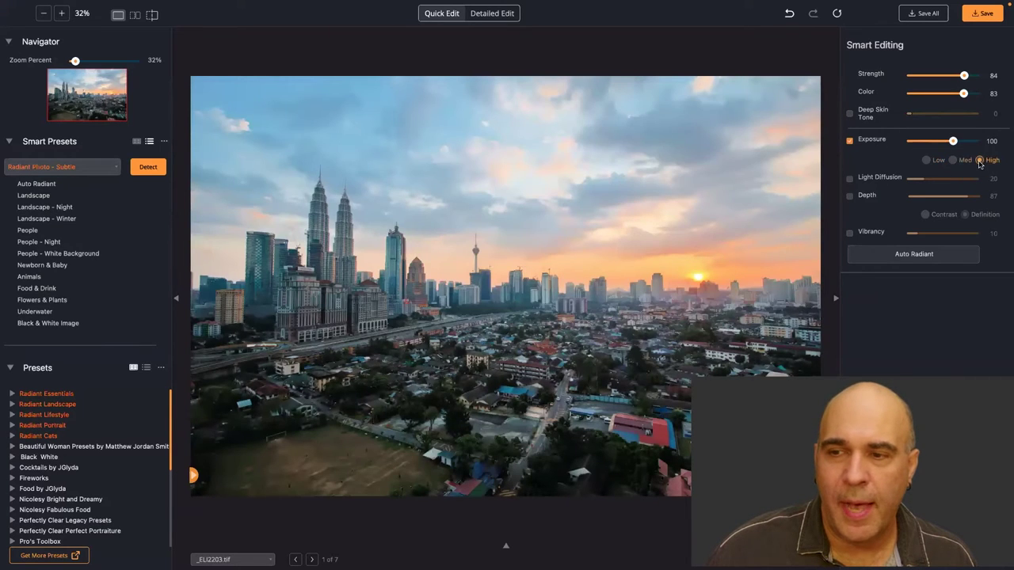
left_click(928, 161)
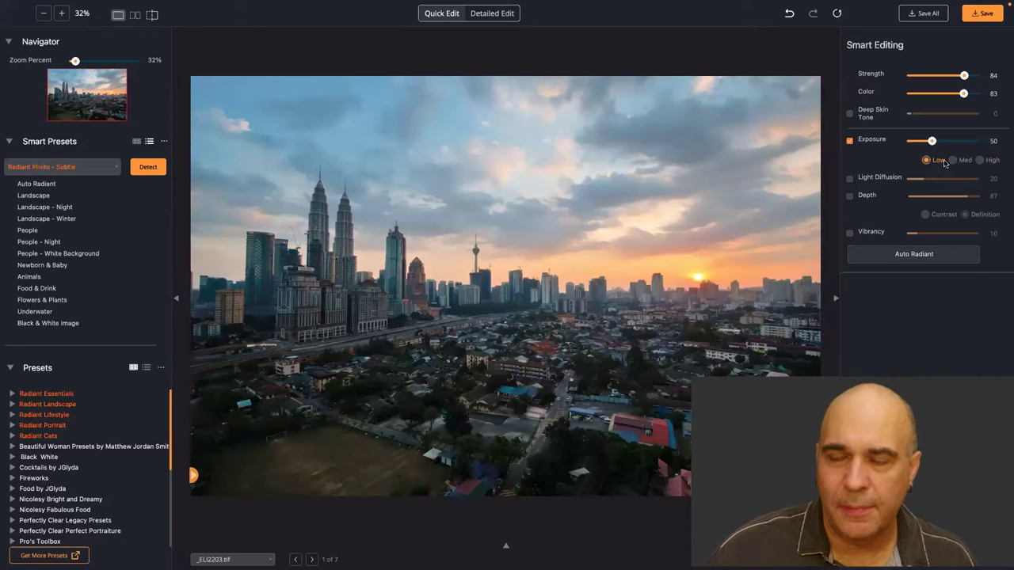
- Enable Light Diffusion at 94 and Depth at 56 on the skyline photo
left_click(852, 181)
left_click_drag(923, 179, 969, 180)
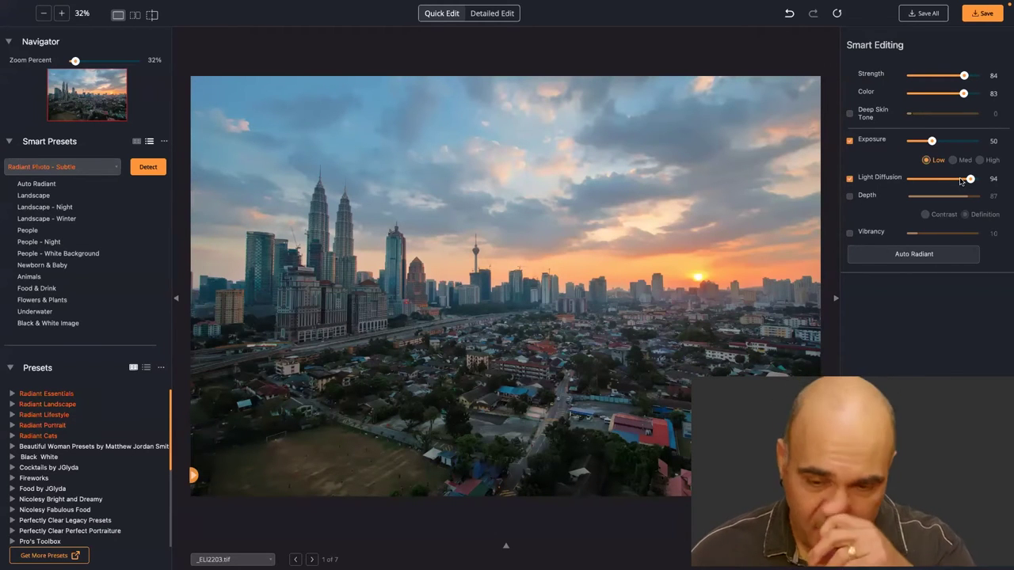
left_click(851, 196)
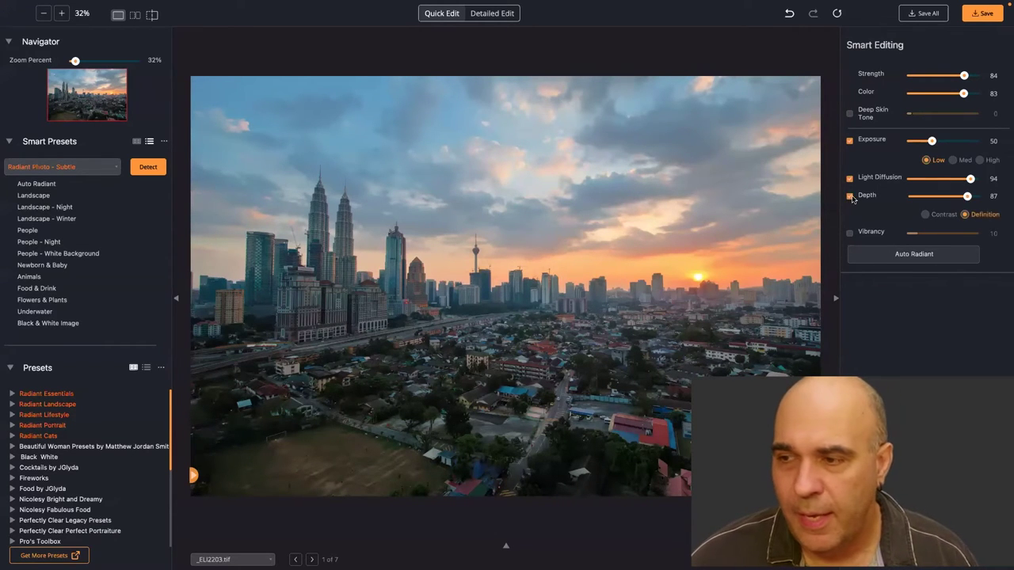
left_click(948, 197)
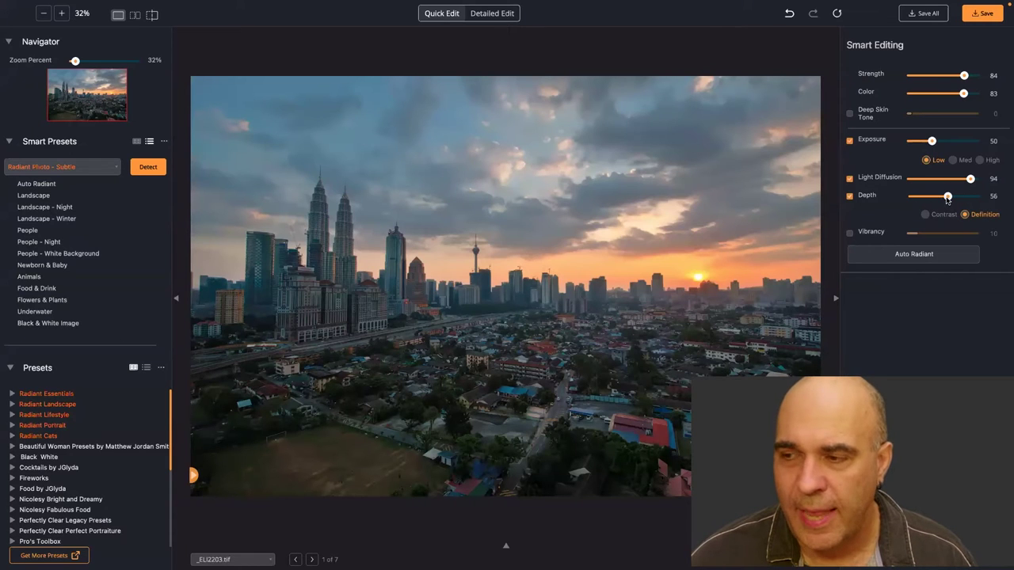
left_click(765, 242)
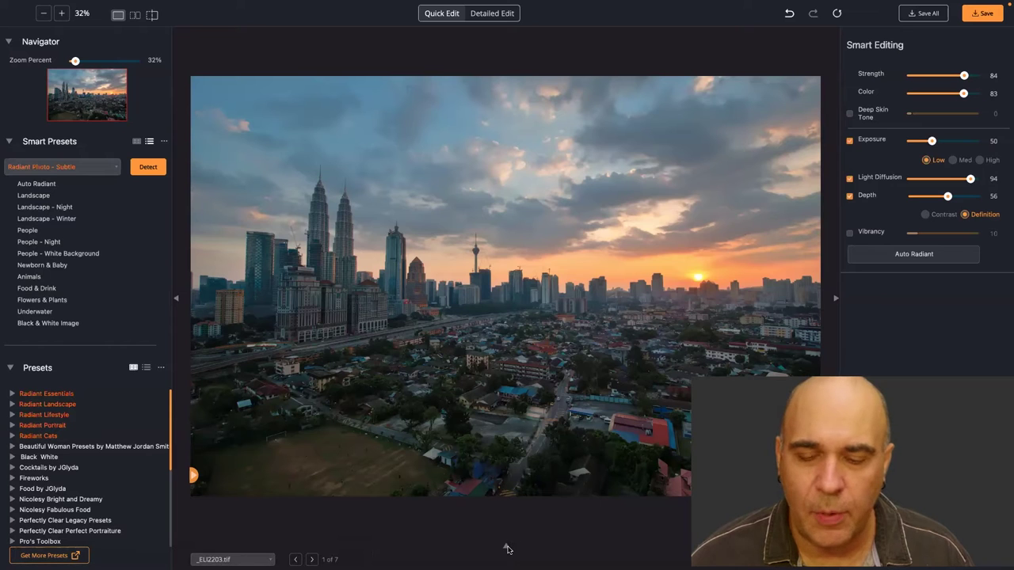
- Browse the night river and cactus photos in the filmstrip, and open the canyon photo in Detailed Edit
mouse_move(507, 549)
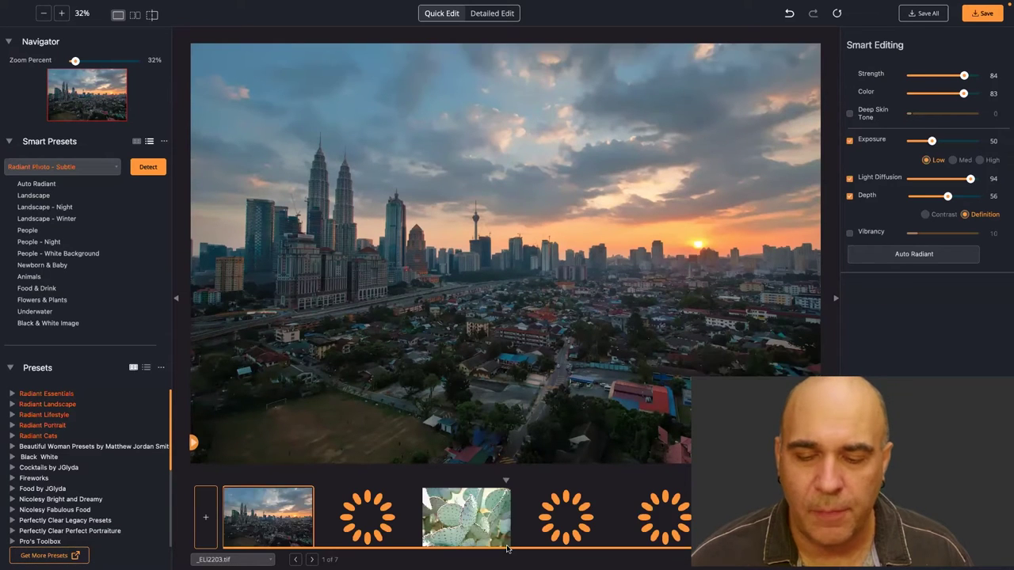
left_click(369, 519)
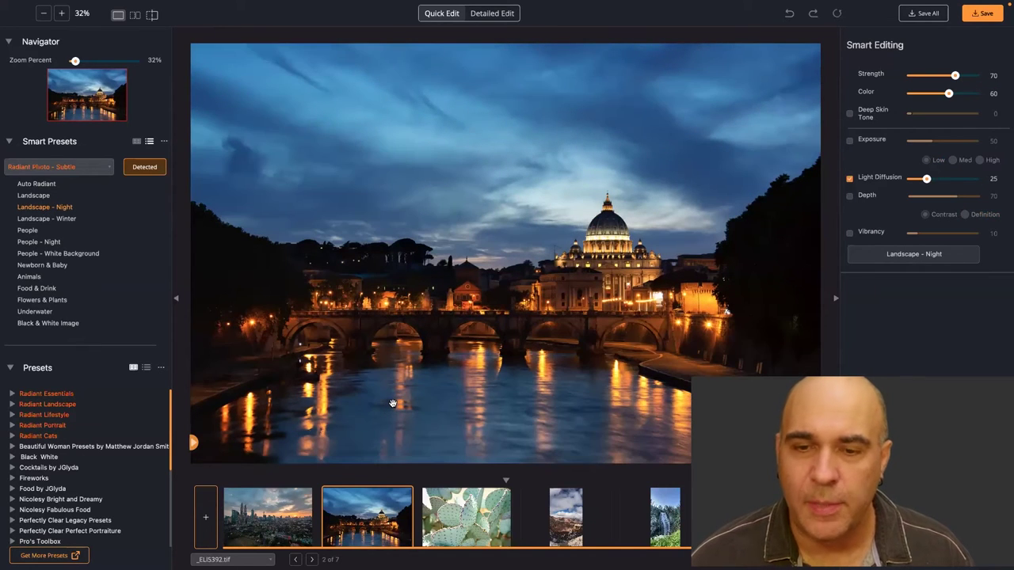
left_click(477, 525)
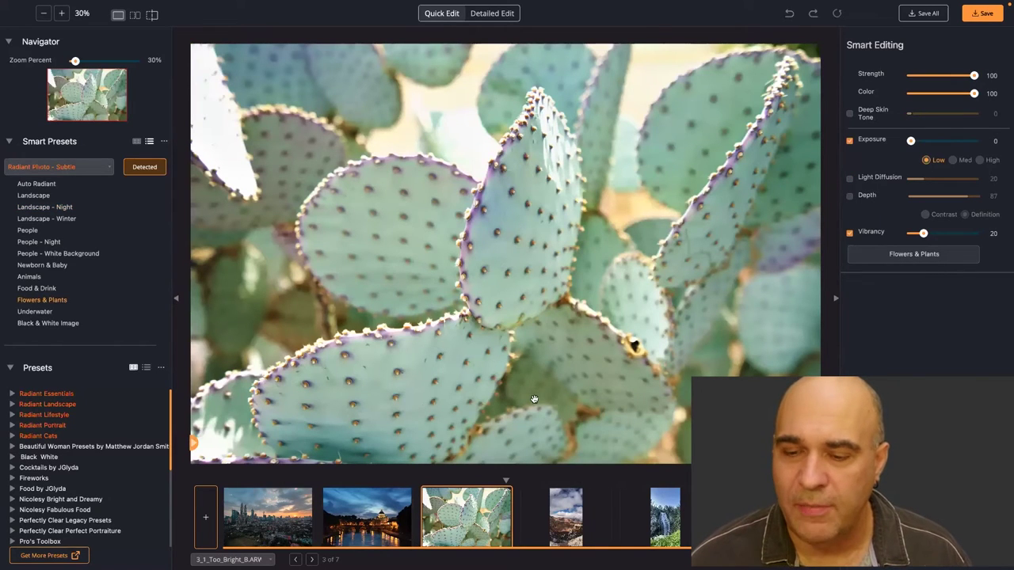
left_click(569, 515)
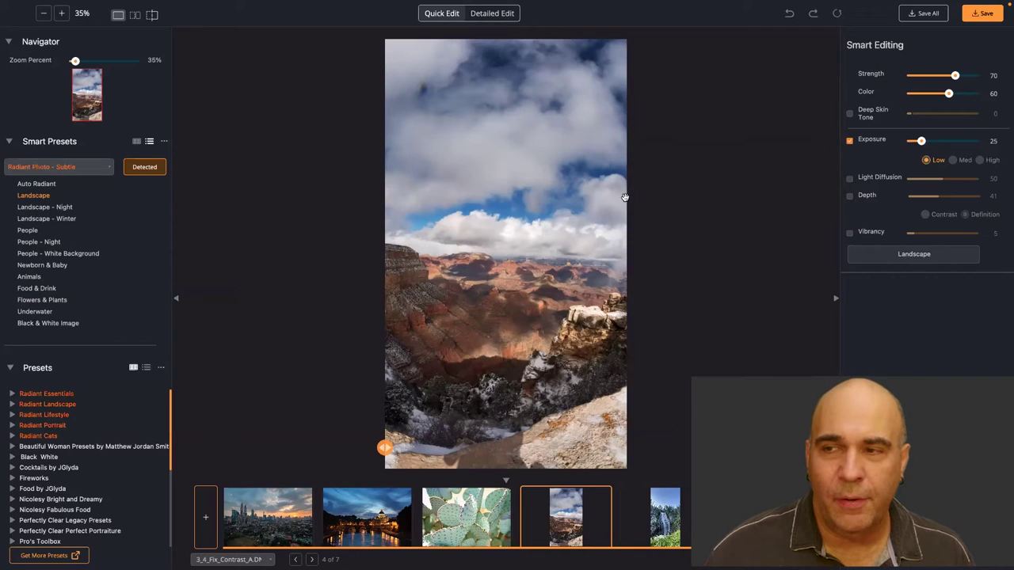
left_click(488, 16)
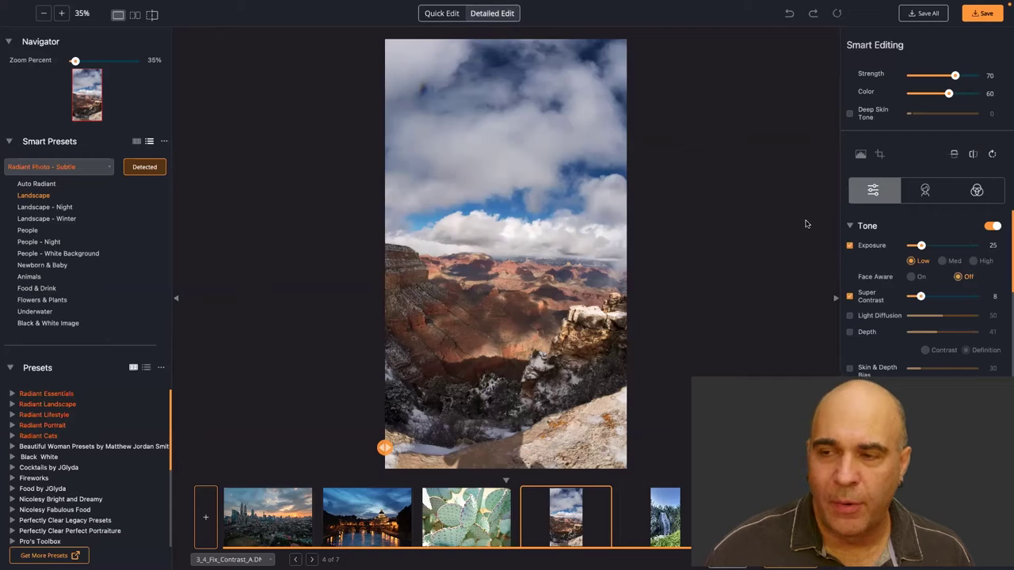
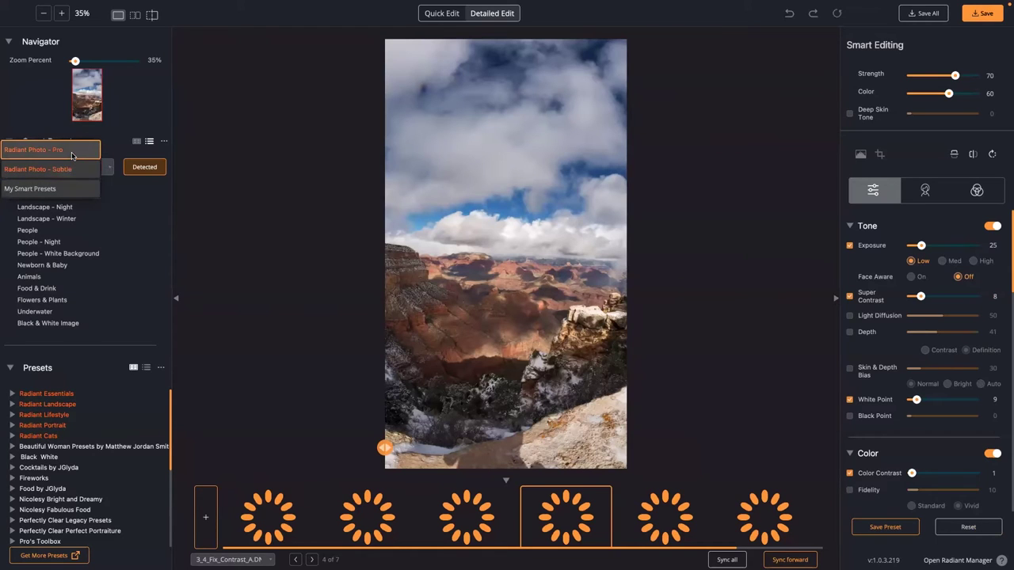
- Apply the Radiant Photo - Pro smart preset collection to all loaded photos
left_click(72, 156)
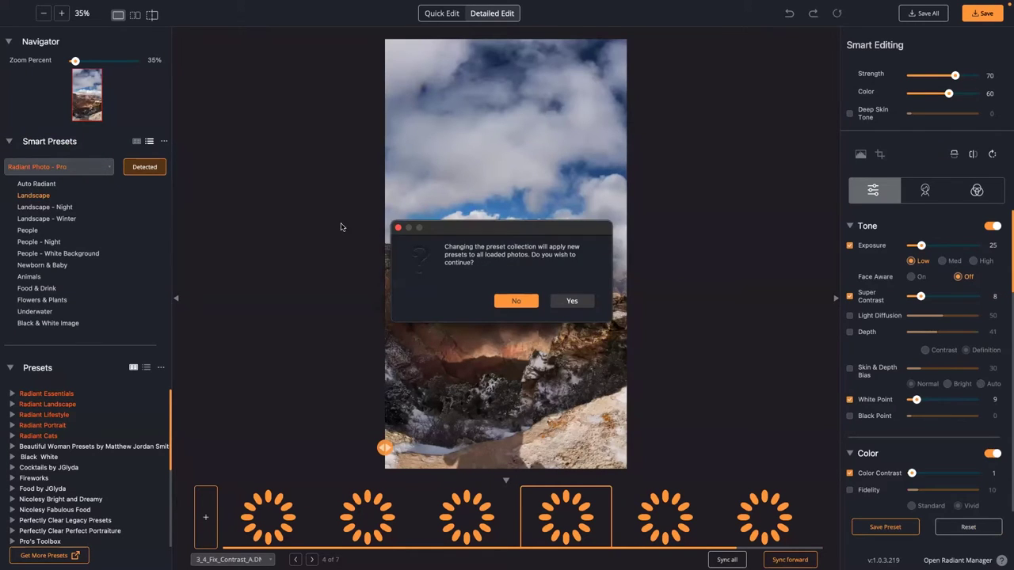
left_click(571, 302)
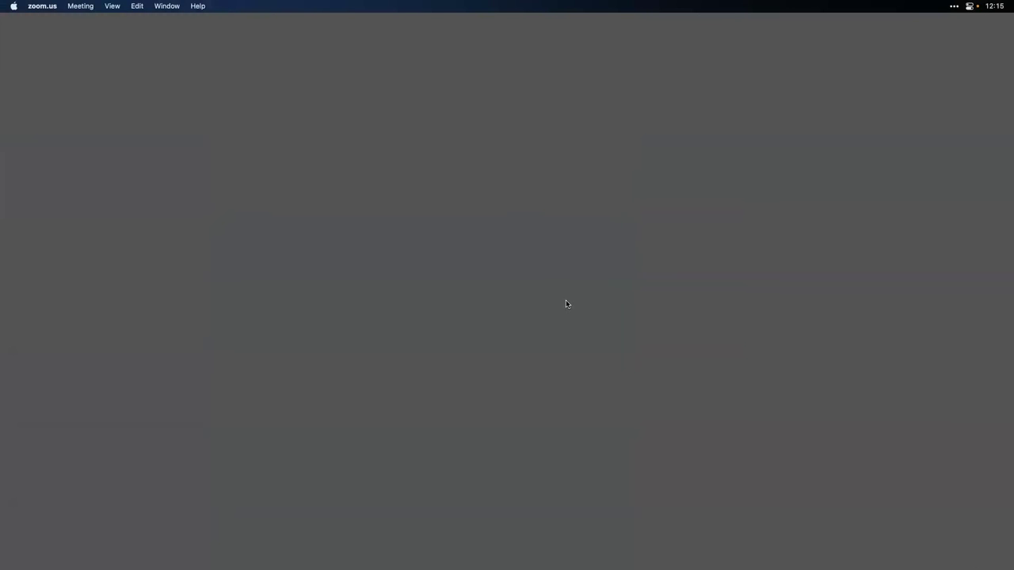
key("super+Tab")
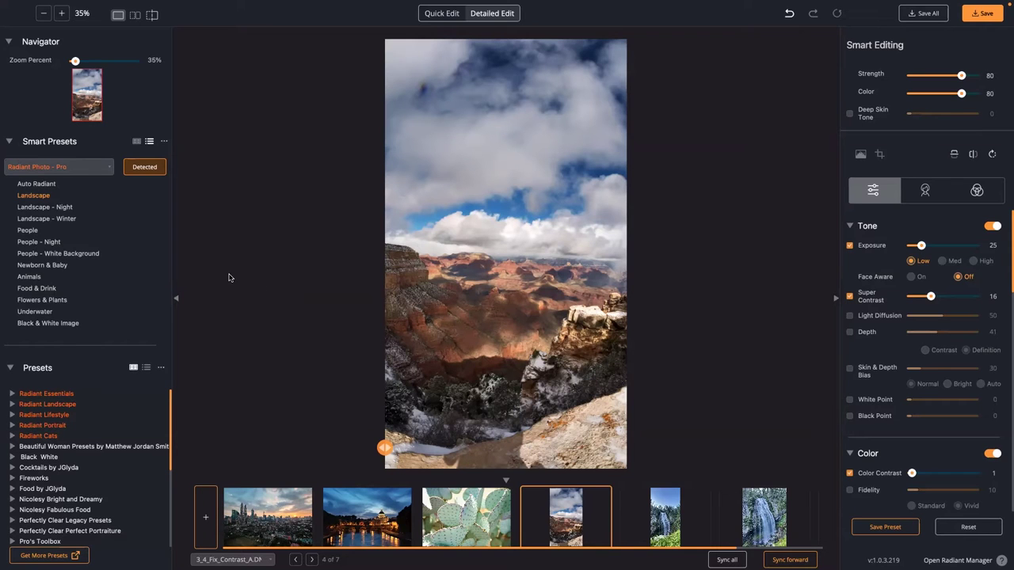
- Display the canyon photo's histogram with both the shadow and highlight clipping warnings turned on
left_click(412, 234)
left_click(859, 154)
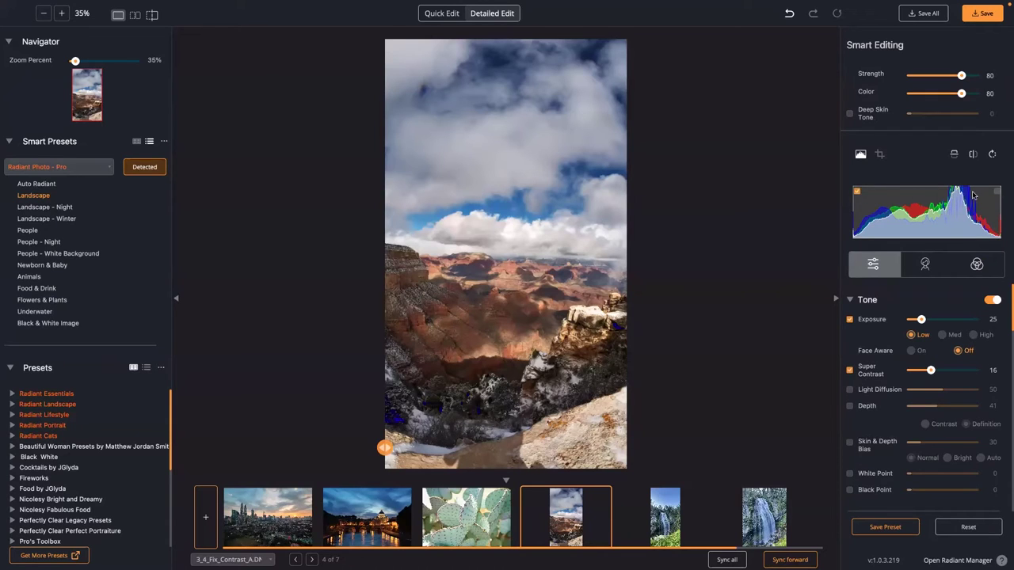
left_click(997, 191)
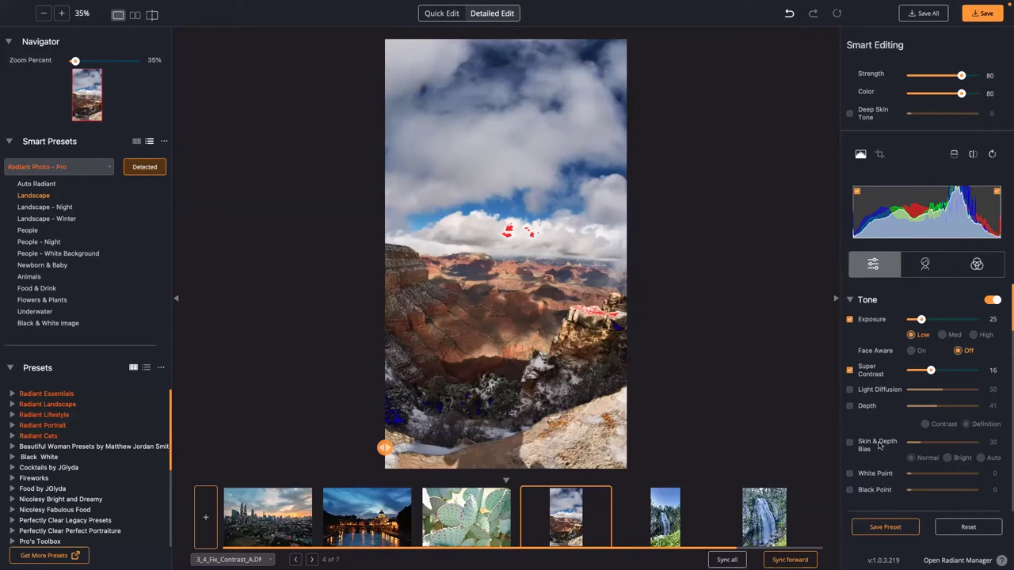
- Enable the canyon photo's White Point and Black Point adjustments, setting them to 76 and 19
left_click(850, 474)
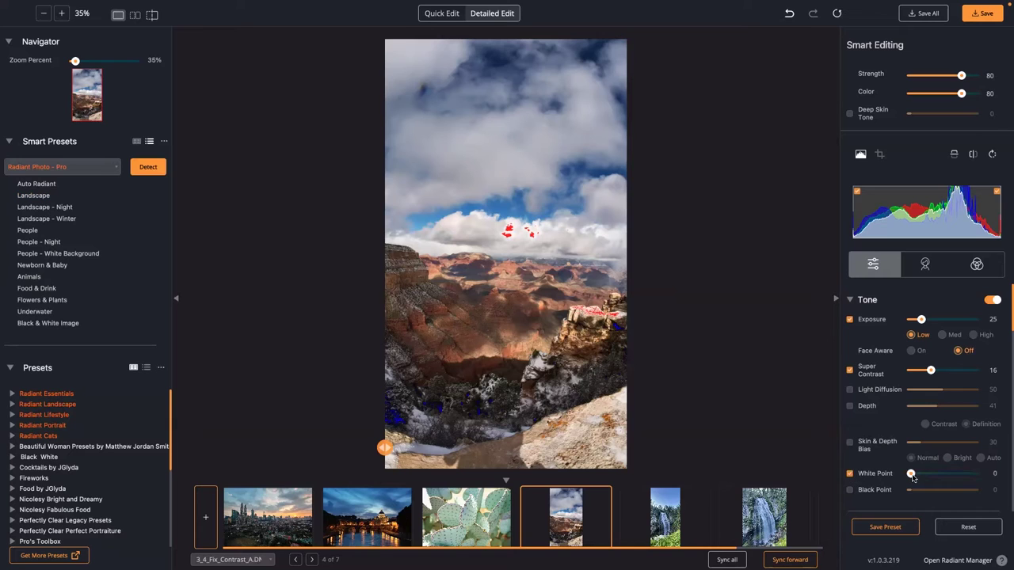
left_click_drag(916, 475, 988, 474)
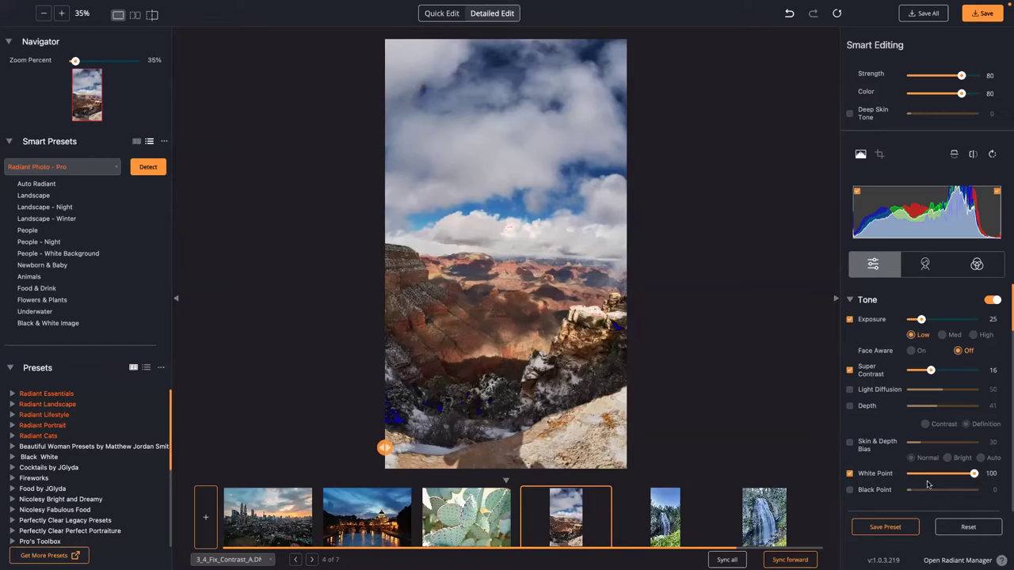
left_click(850, 491)
mouse_move(911, 490)
left_mouse_down()
mouse_move(946, 491)
mouse_move(923, 492)
left_mouse_up()
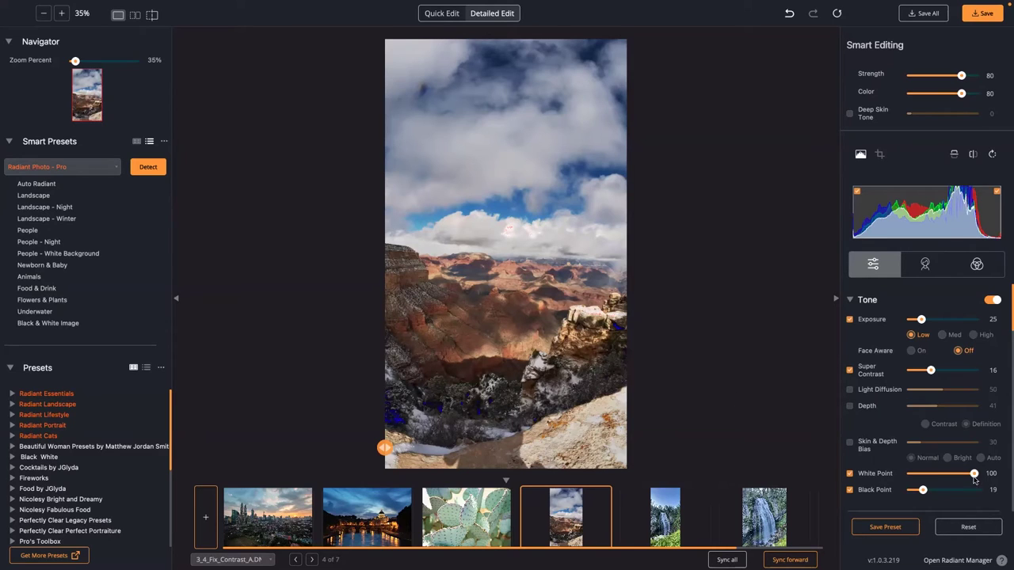
left_click_drag(973, 473, 959, 473)
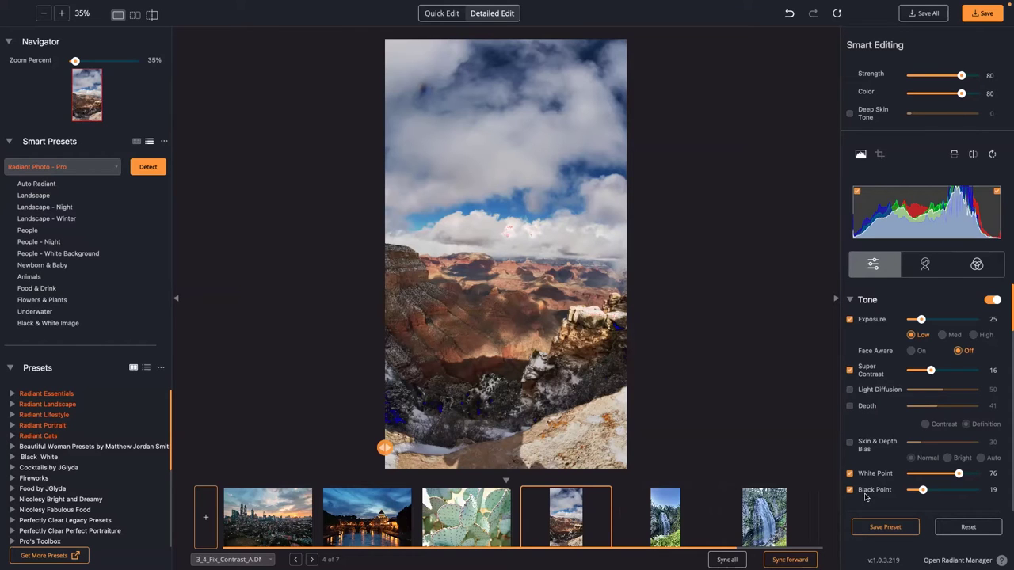
- Enable Shadows in the canyon photo's Finishing Tools and set it to 10
scroll(868, 475, "down", 10)
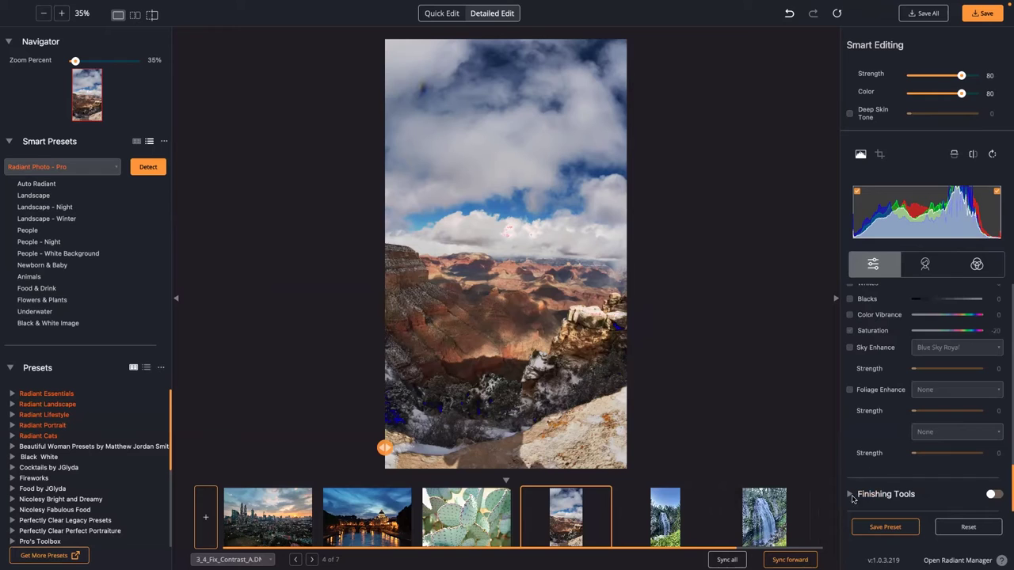
left_click(852, 495)
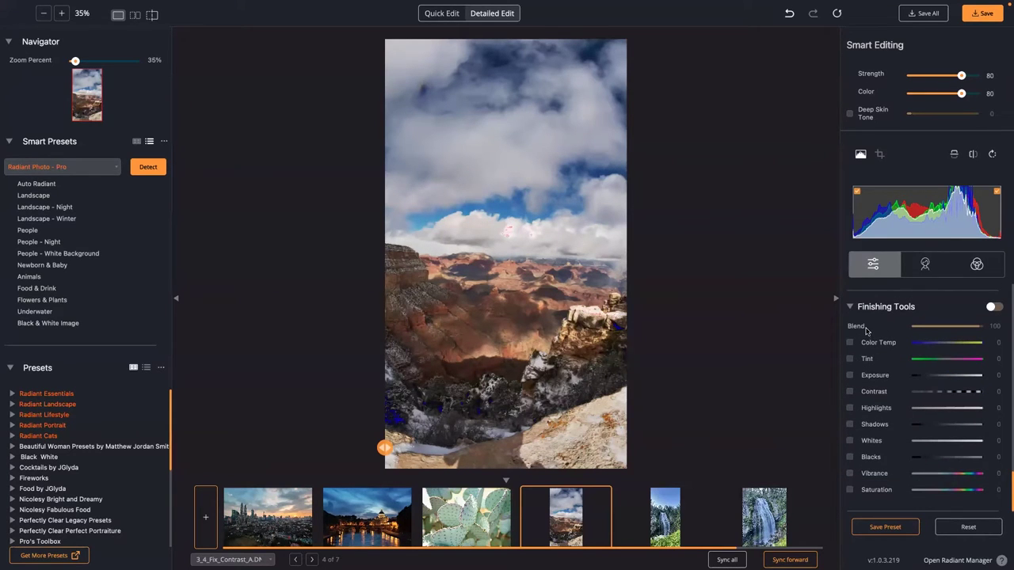
scroll(890, 386, "up", 1)
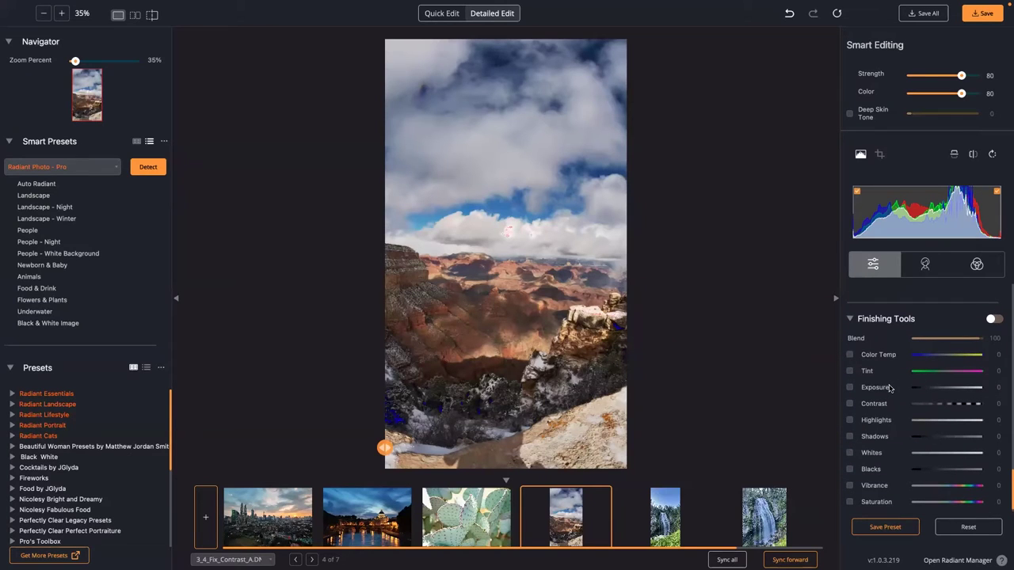
scroll(925, 409, "down", 1)
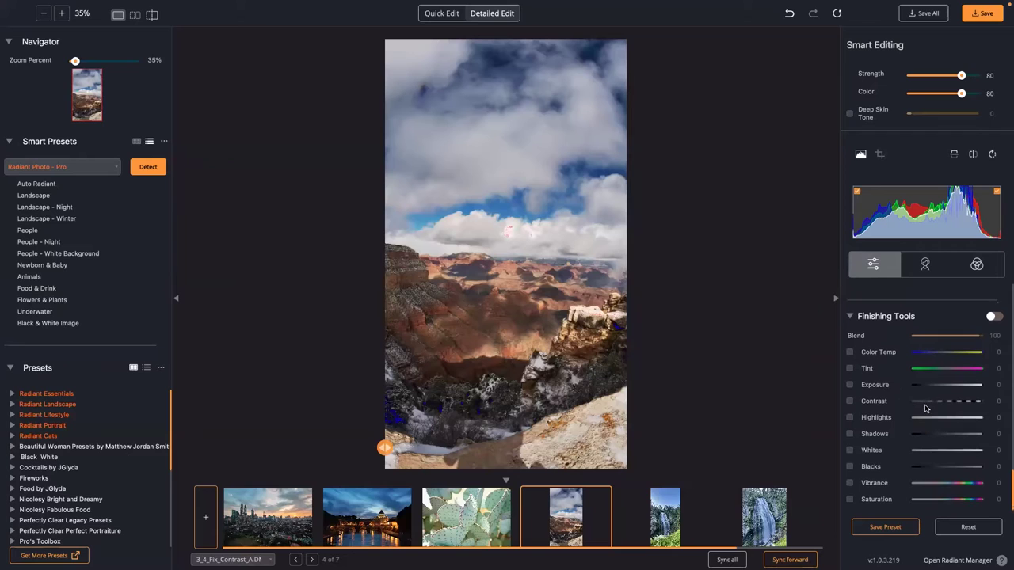
left_click(850, 434)
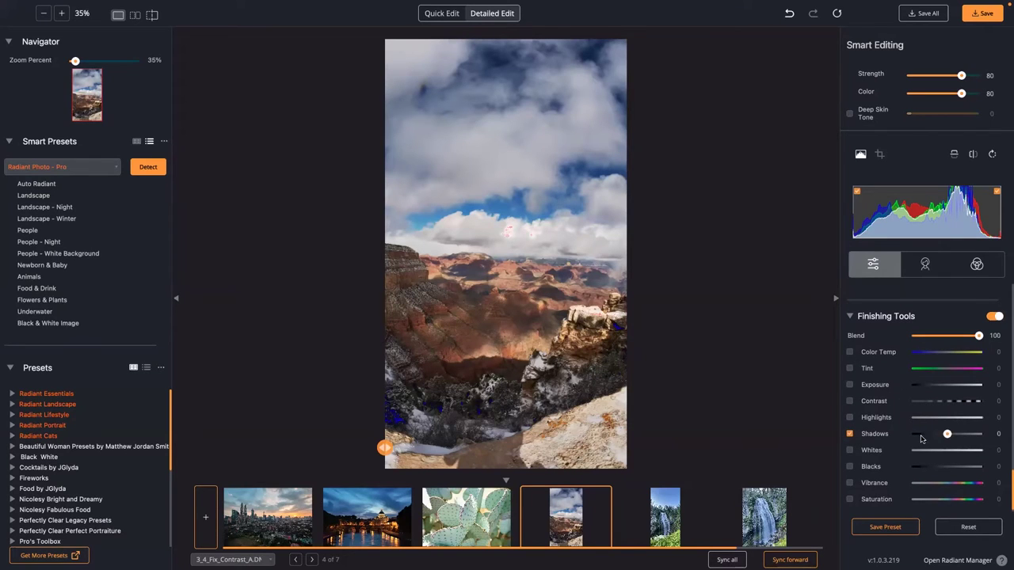
scroll(947, 437, "up", 1)
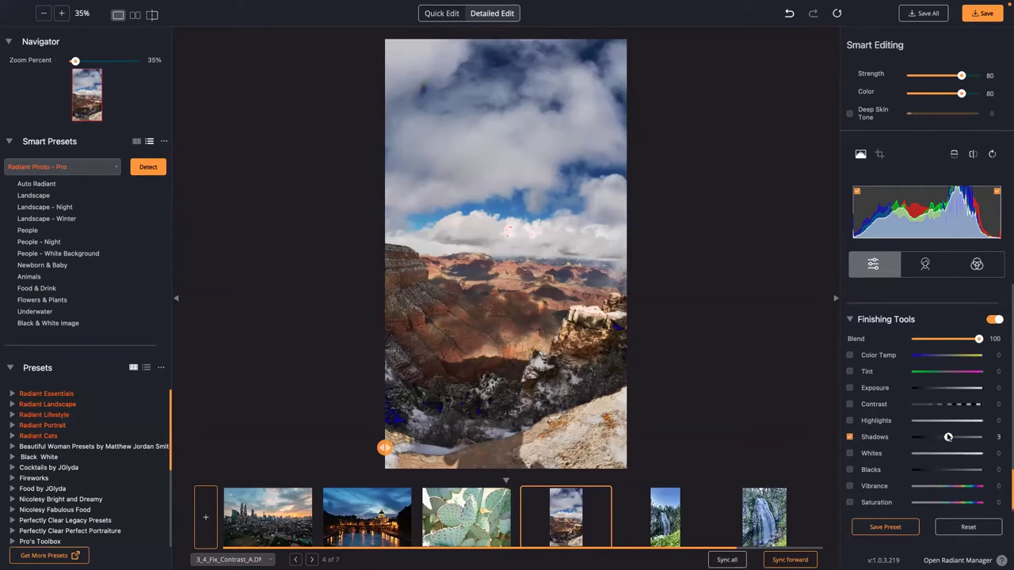
left_click_drag(947, 437, 949, 438)
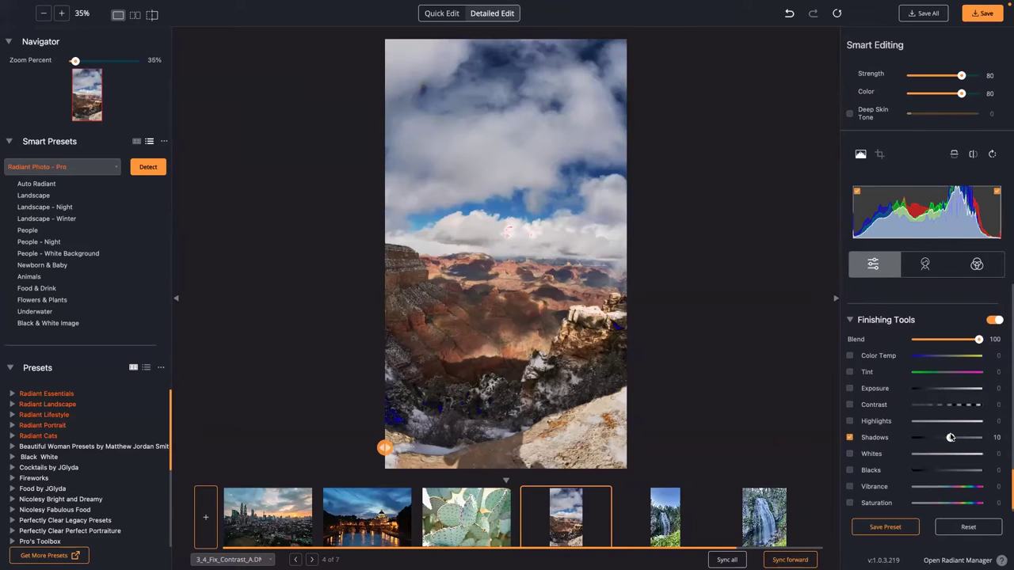
- Enable Whites in the canyon photo's Finishing Tools, lower it slightly, and collapse the Finishing Tools section
scroll(920, 462, "down", 3)
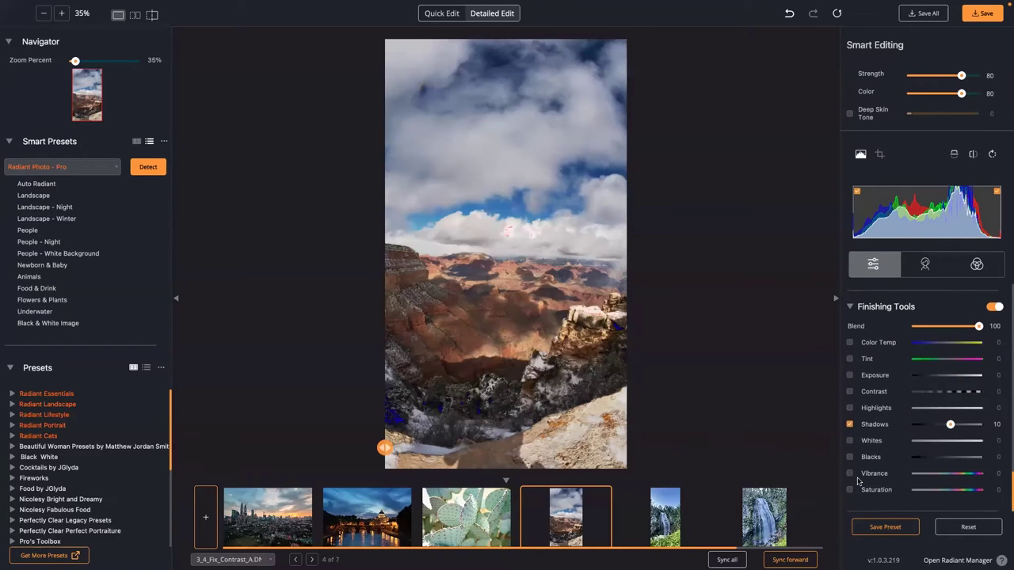
left_click(851, 442)
left_click_drag(948, 447, 943, 447)
left_click(860, 309)
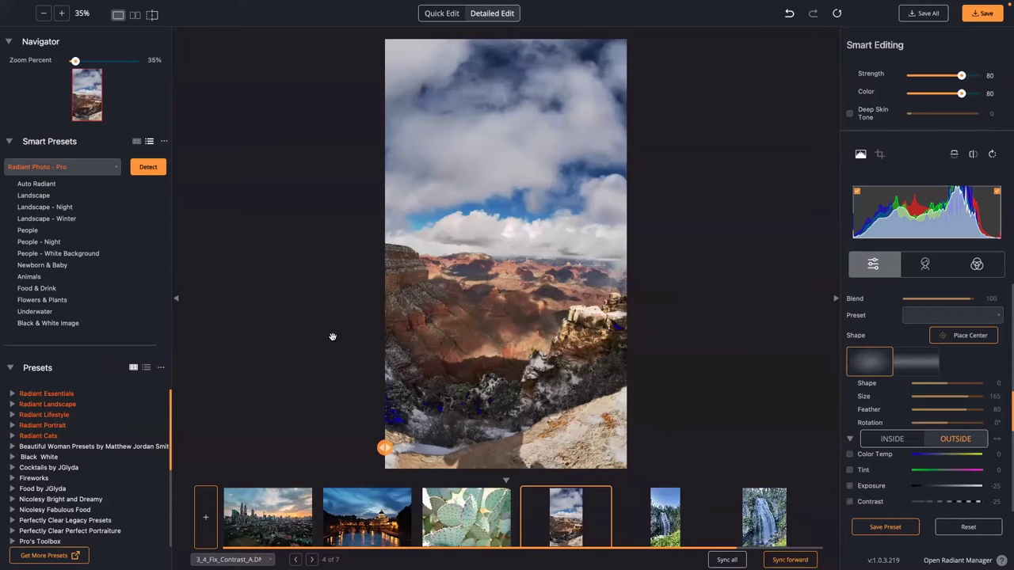
- Load all nine photos from the 03 Develop folder into the filmstrip
key("super+o")
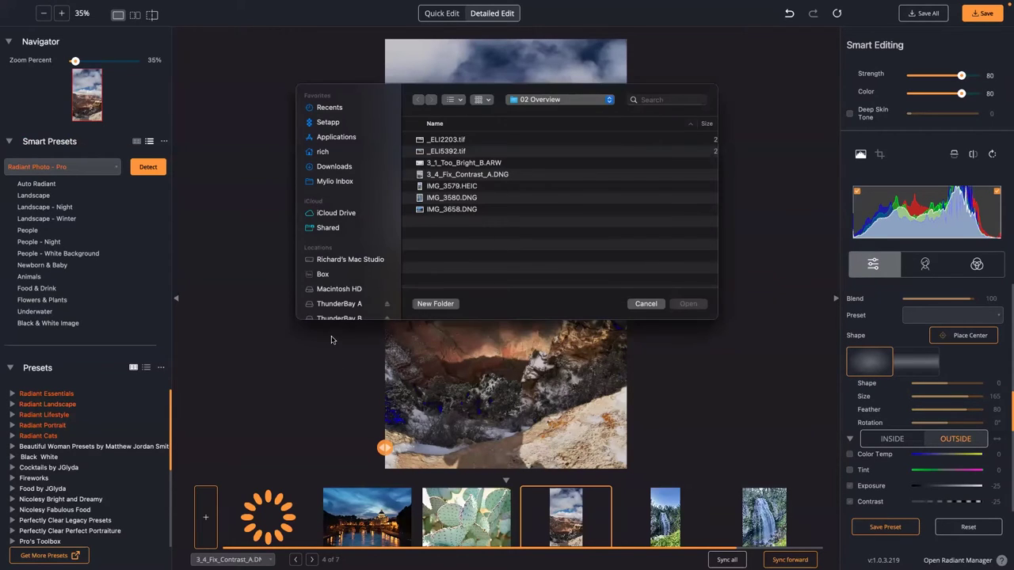
key("super+Up")
key("Down")
key("Down")
key("super+Down")
key("Down")
key("shift+Down")
key("shift+Down")
key("shift+Down")
key("shift+Down")
key("shift+Down")
key("shift+Down")
key("shift+Down")
key("shift+Down")
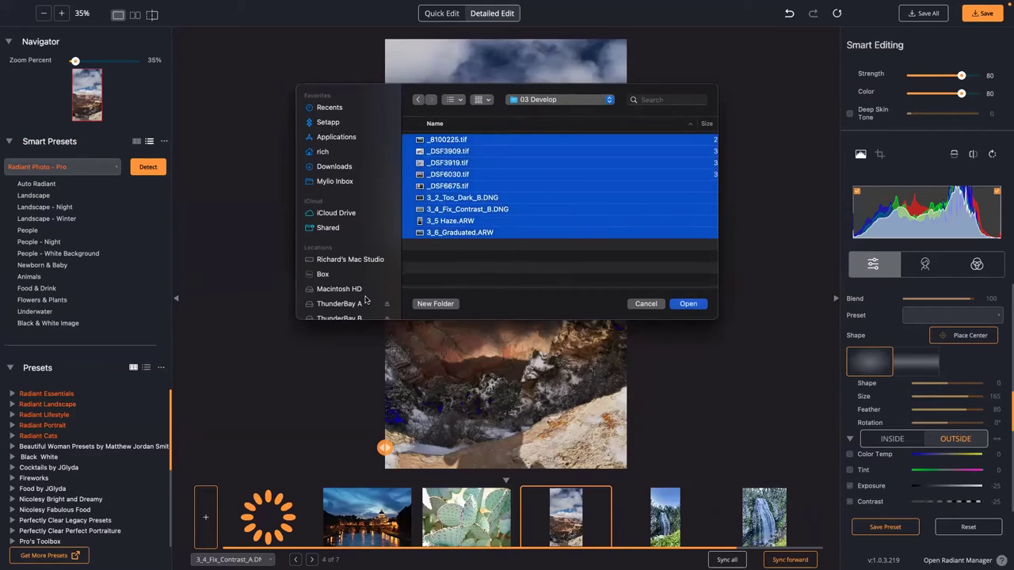
key("Return")
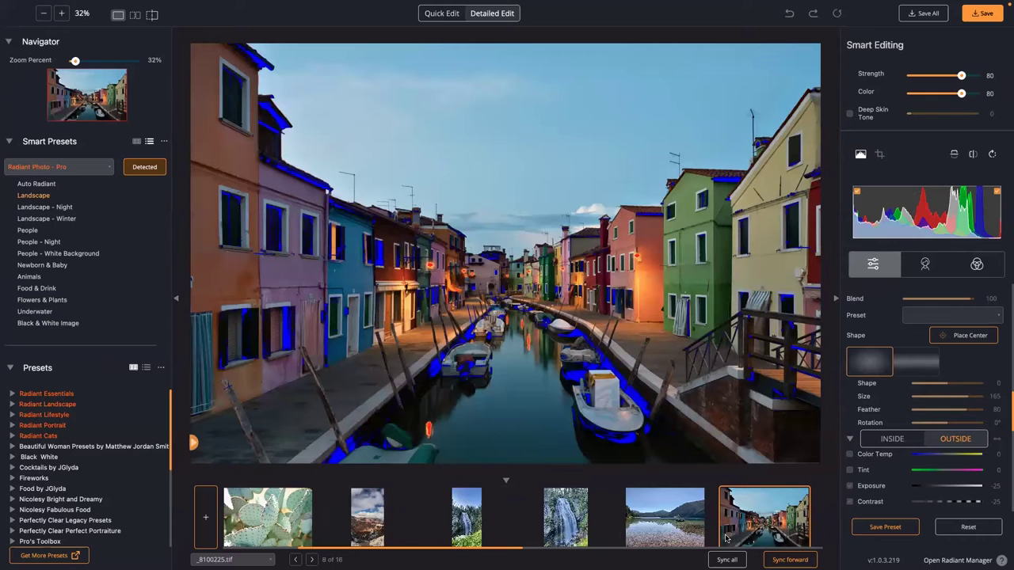
- Browse the lake photo with the boat and the waterfall photo, and open the portrait _DSF6675.tif
left_click(671, 524)
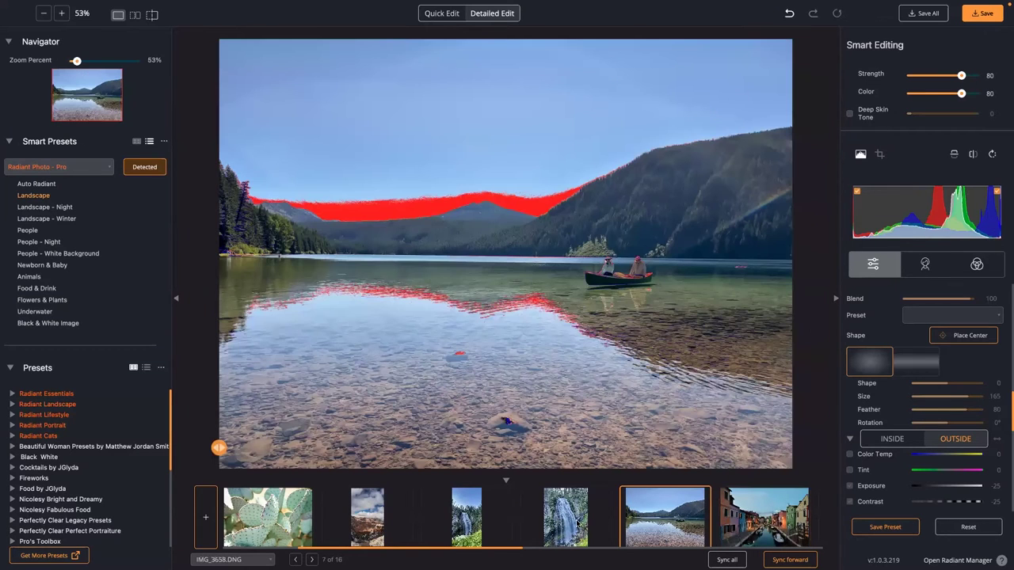
left_click(565, 519)
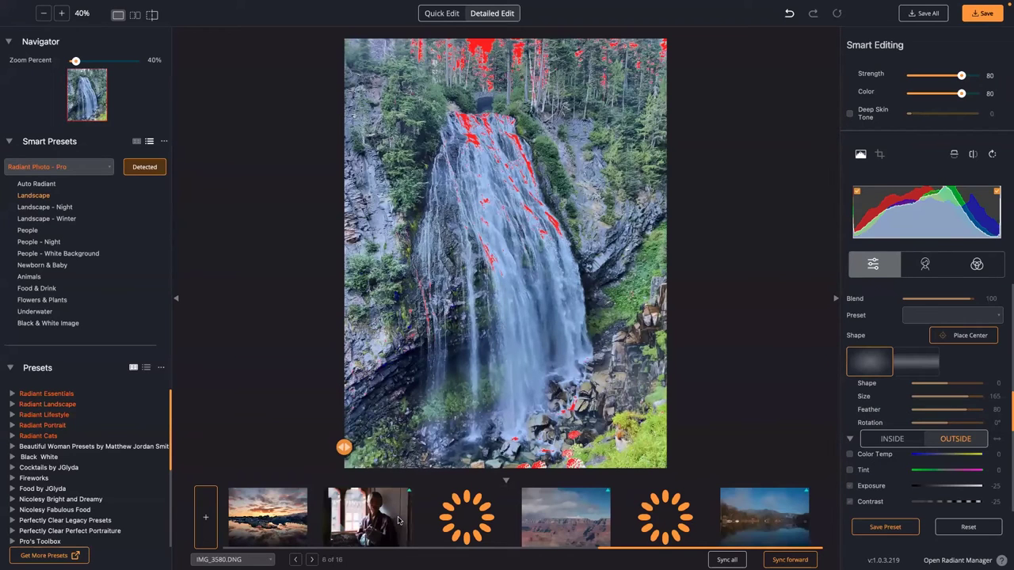
left_click(389, 519)
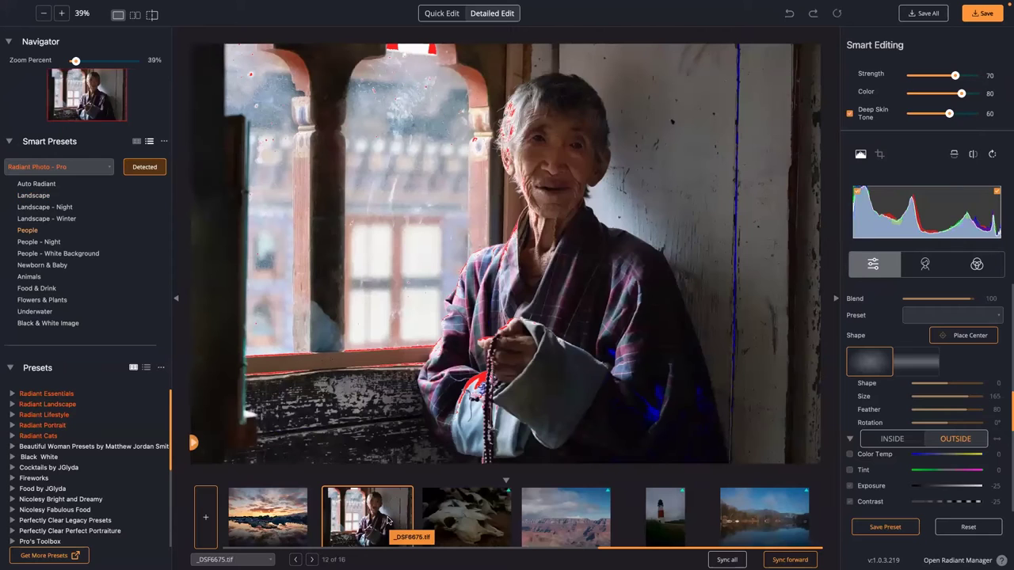
- Compare the portrait's original and enhanced versions several times
left_click(545, 354)
left_click(545, 354)
left_click(545, 354)
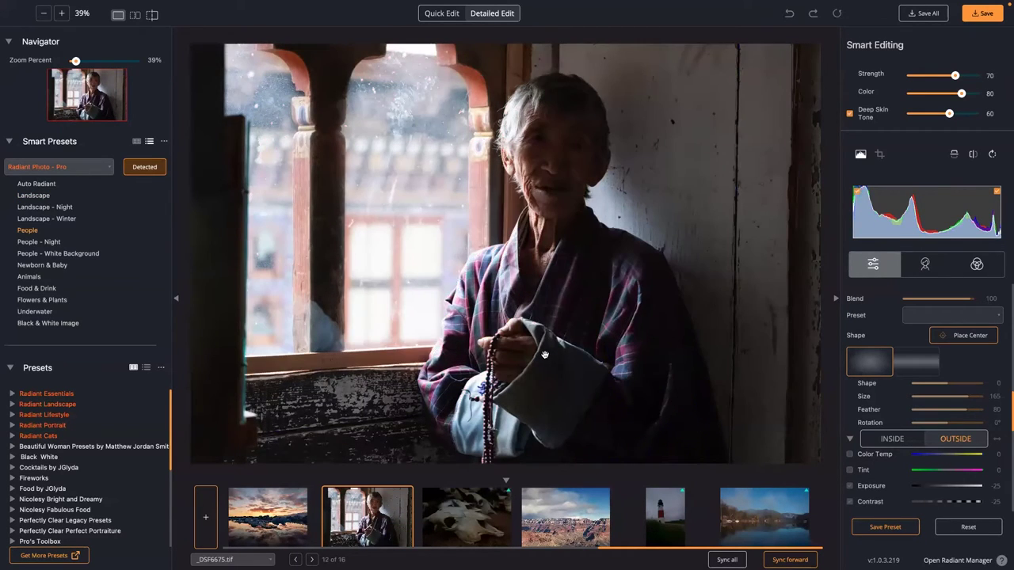
left_click(545, 354)
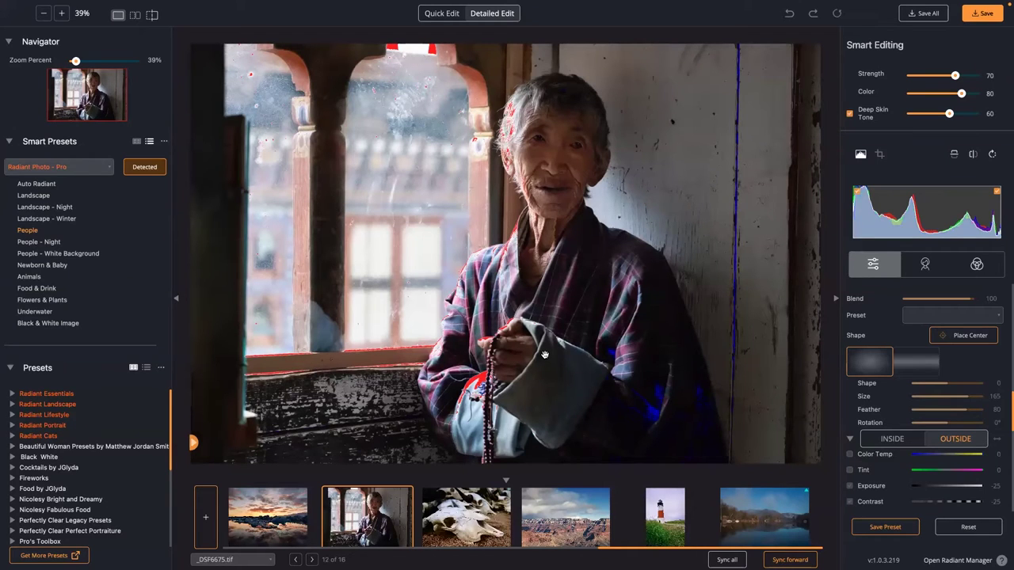
- Open the animal skull photo from the filmstrip, followed by the wide canyon photo
left_click(490, 508)
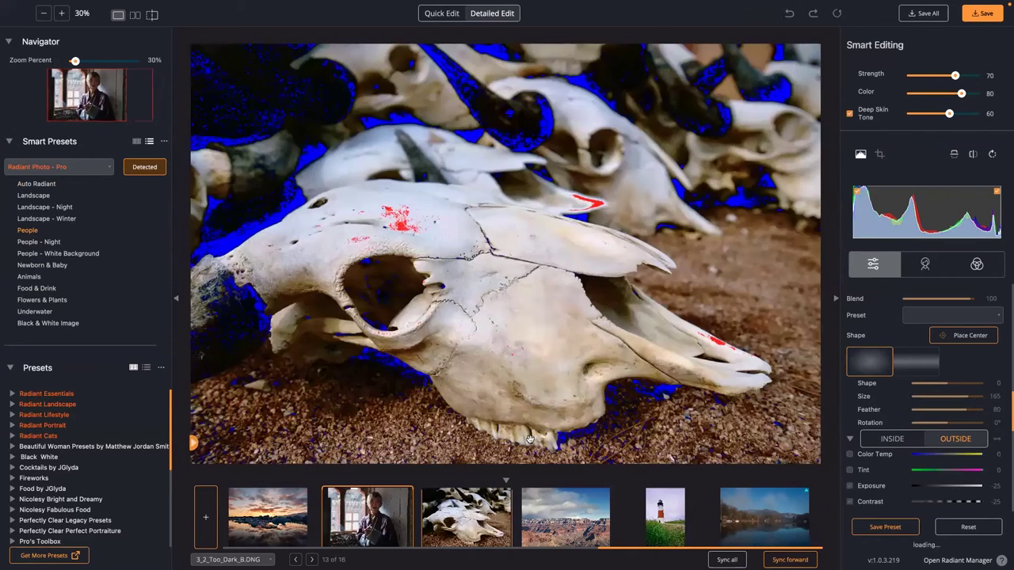
left_click(521, 374)
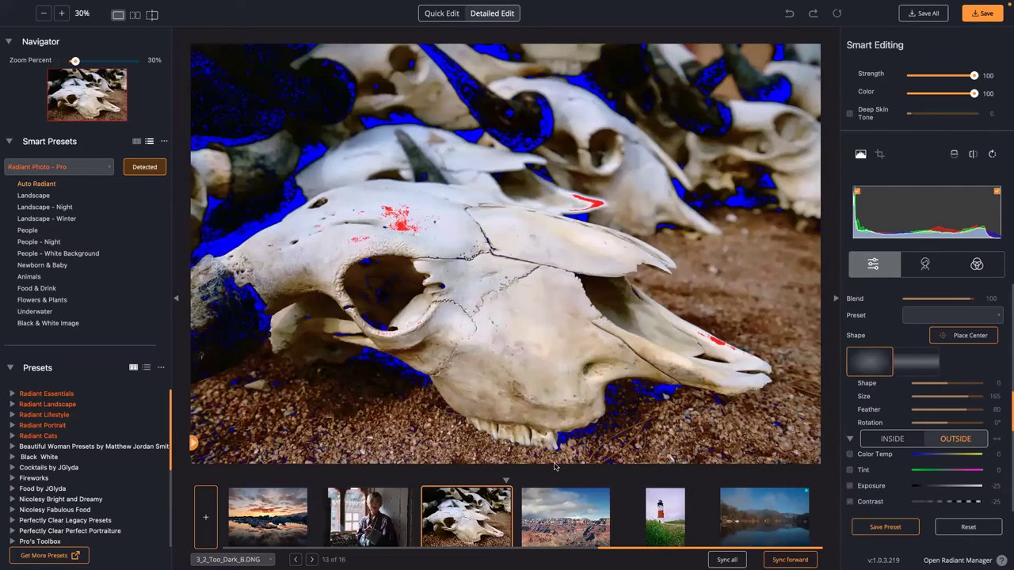
left_click(587, 517)
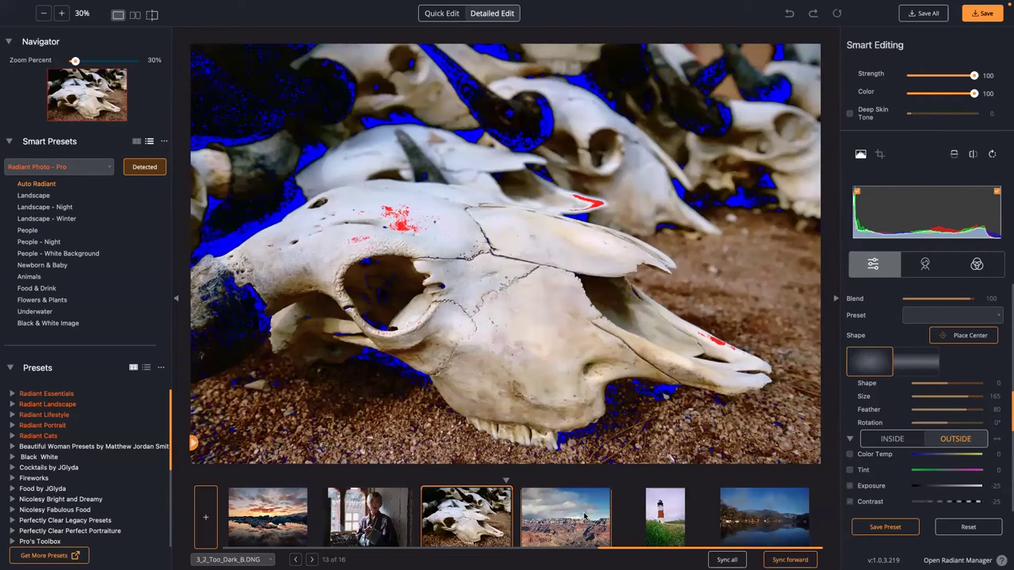
- Open the lake photo 3_6_Graduated.ARW and view the available smart preset collections
left_click(779, 529)
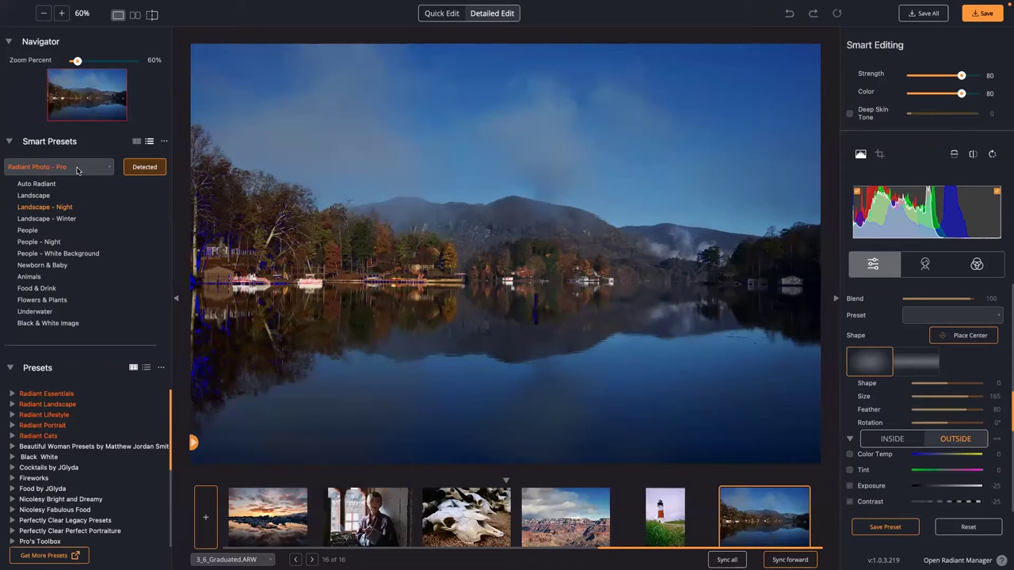
left_click(87, 171)
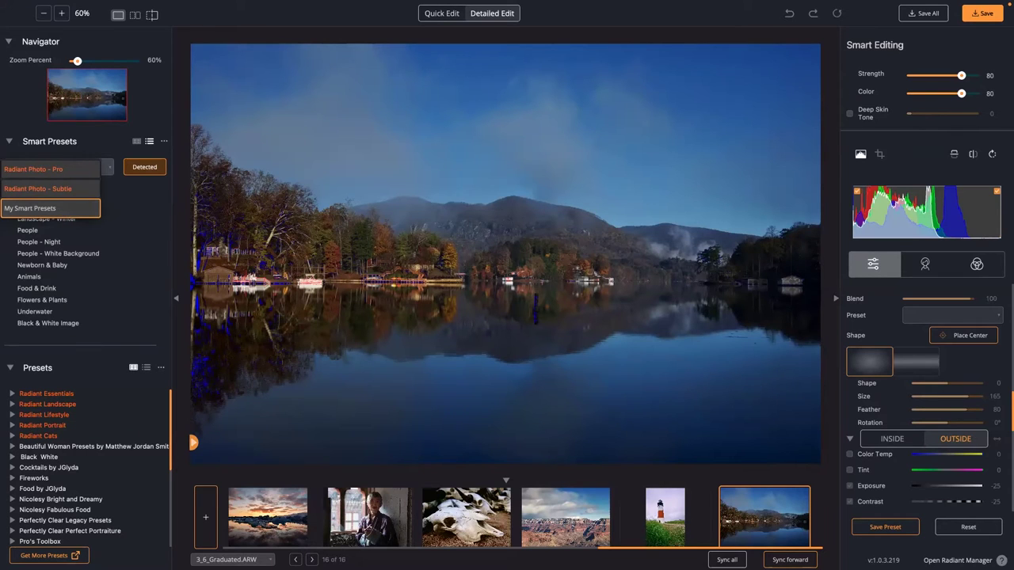
left_click(675, 520)
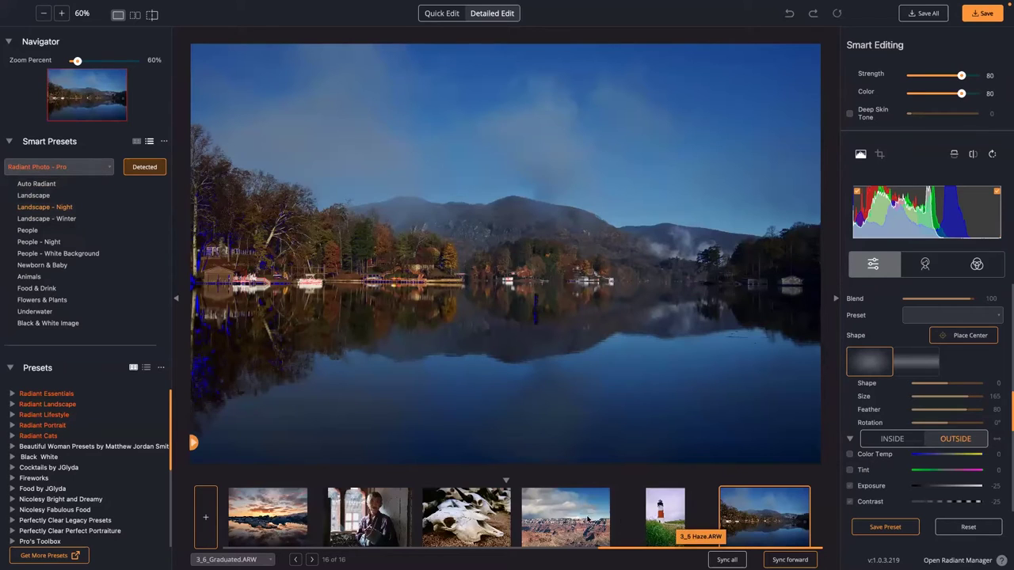
- On the wide canyon photo, try Exposure modes Med and High and a value of 150, then restore Low at 0
left_click(552, 505)
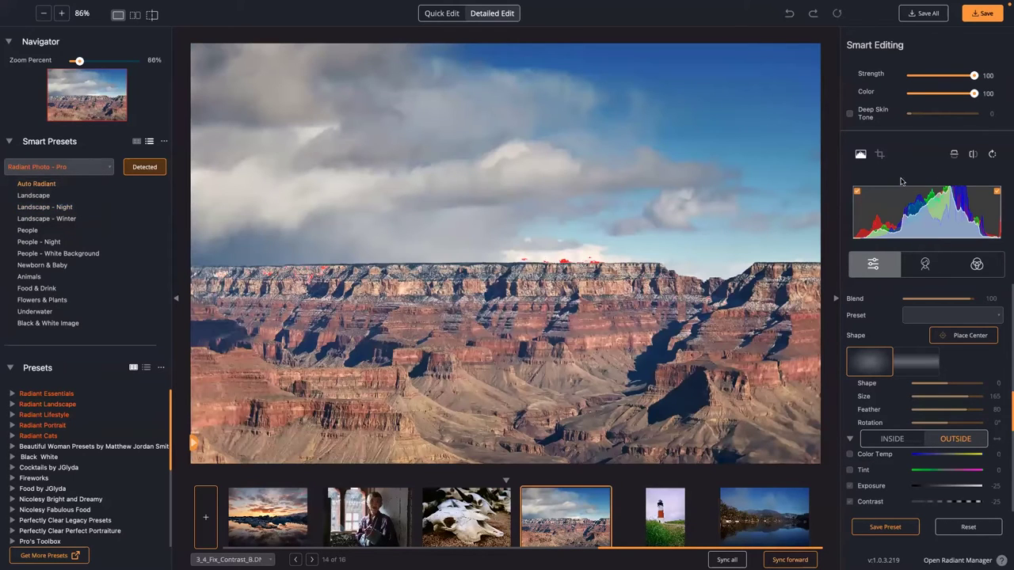
scroll(902, 319, "down", 5)
scroll(900, 320, "up", 5)
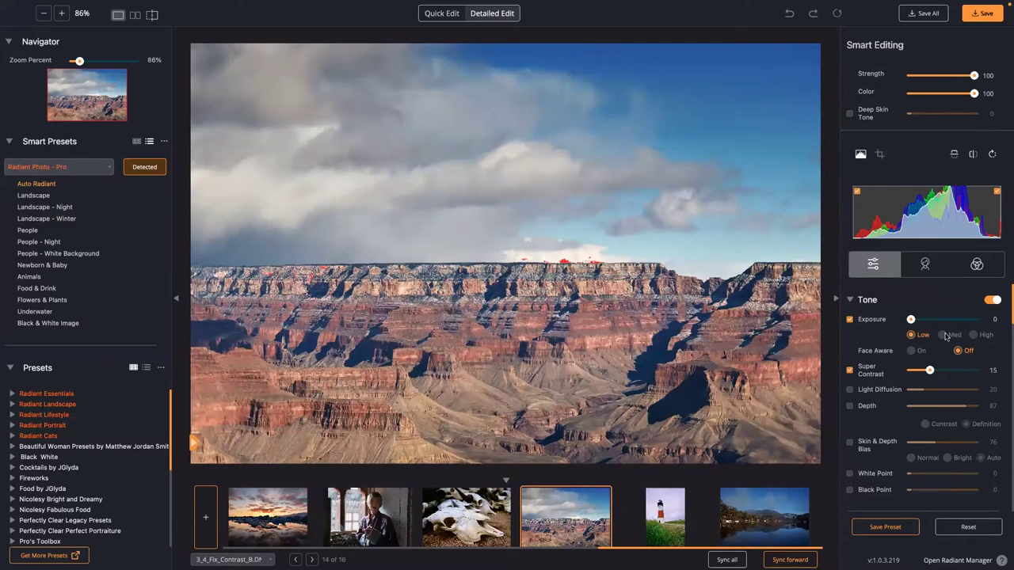
left_click(943, 336)
left_click(974, 335)
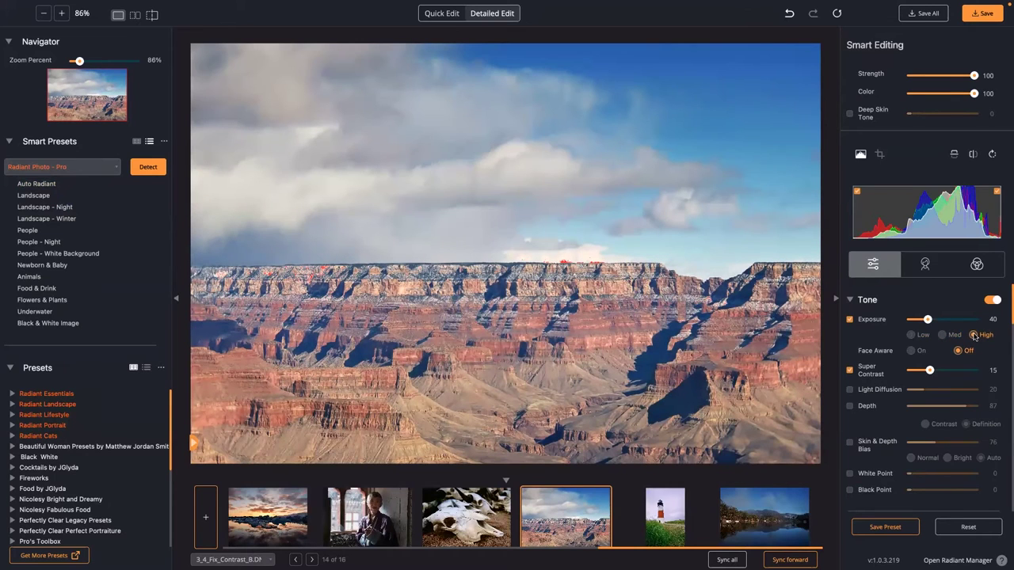
left_click_drag(929, 320, 981, 322)
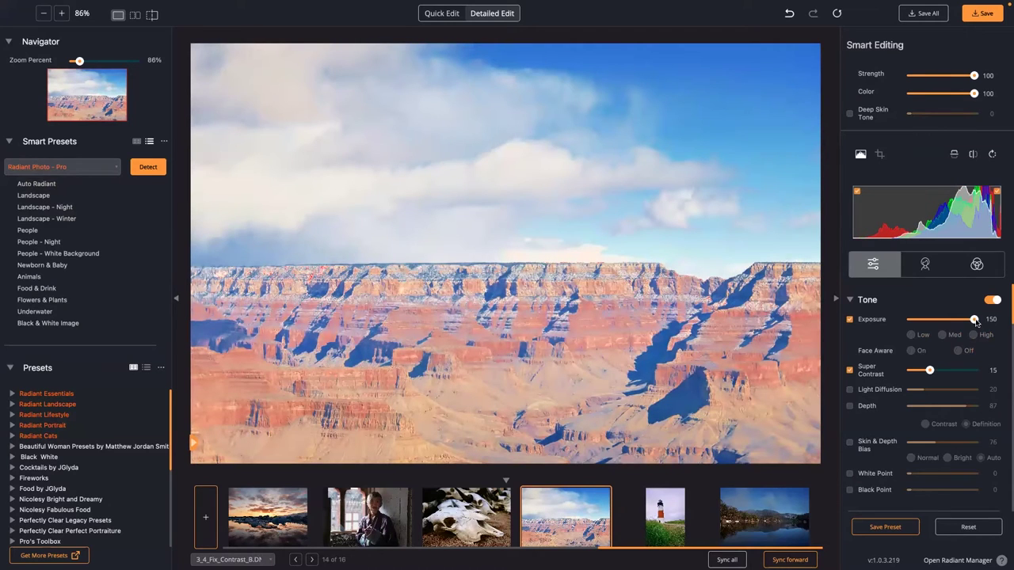
left_click_drag(929, 320, 911, 321)
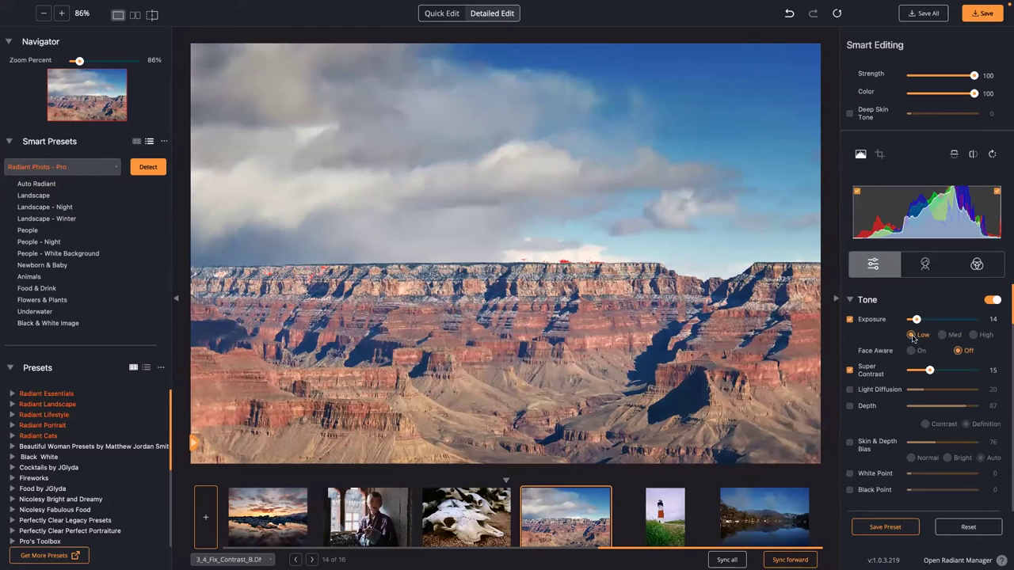
scroll(913, 339, "down", 2)
scroll(913, 339, "up", 2)
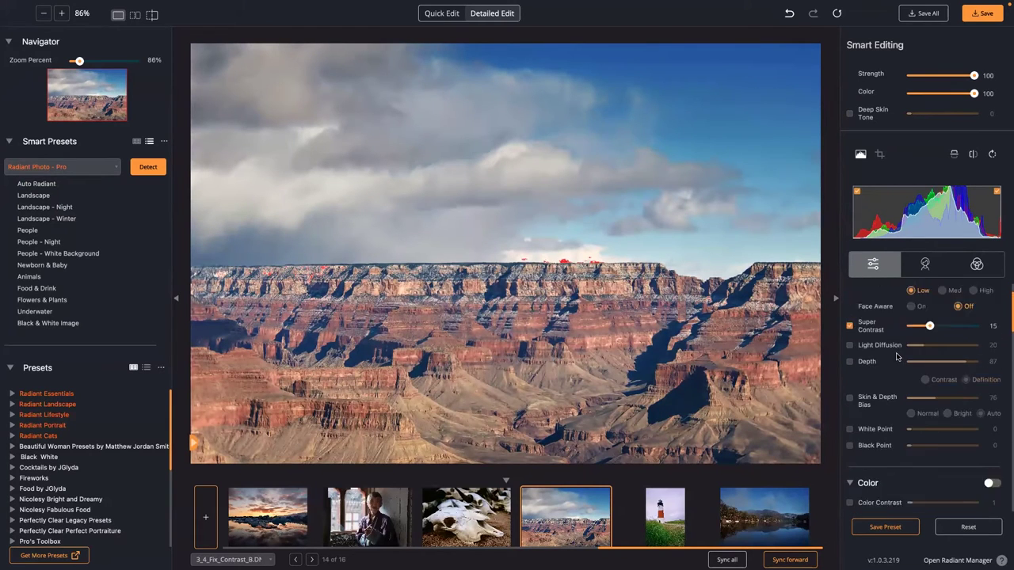
- Apply a Low Exposure of 43 to the lake photo and turn off both histogram clipping warnings
left_click(768, 508)
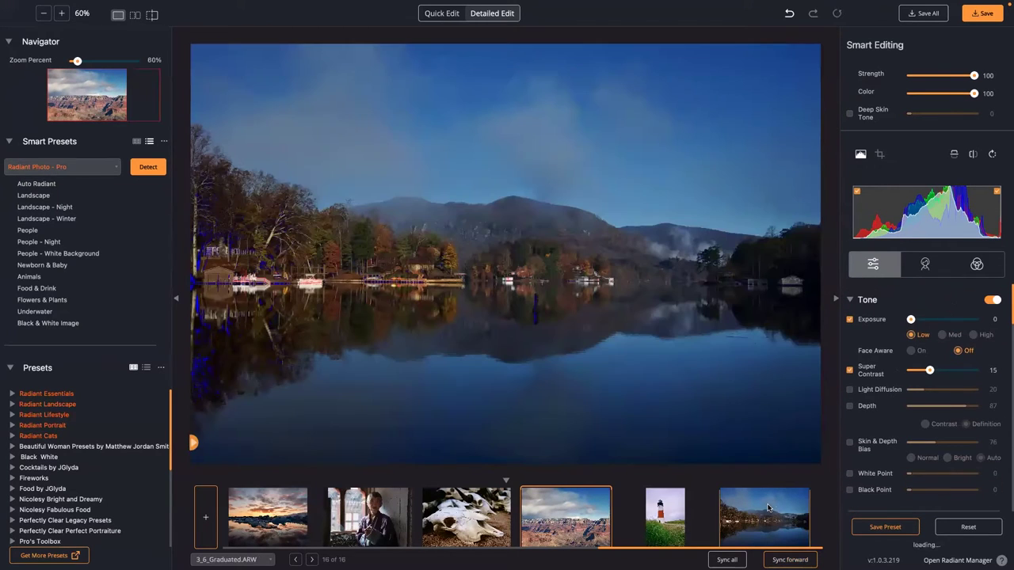
left_click(849, 319)
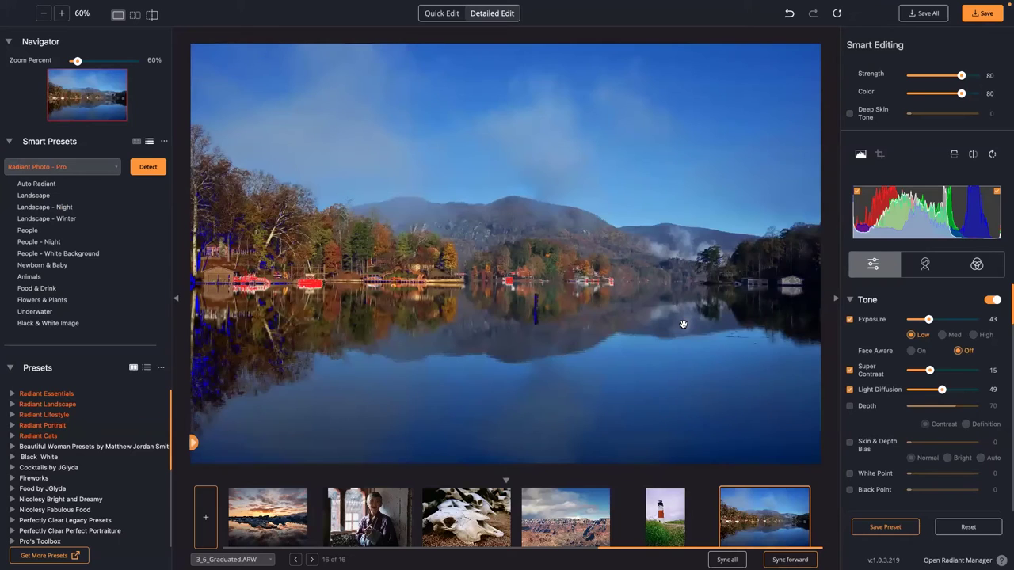
left_click(857, 191)
left_click(998, 193)
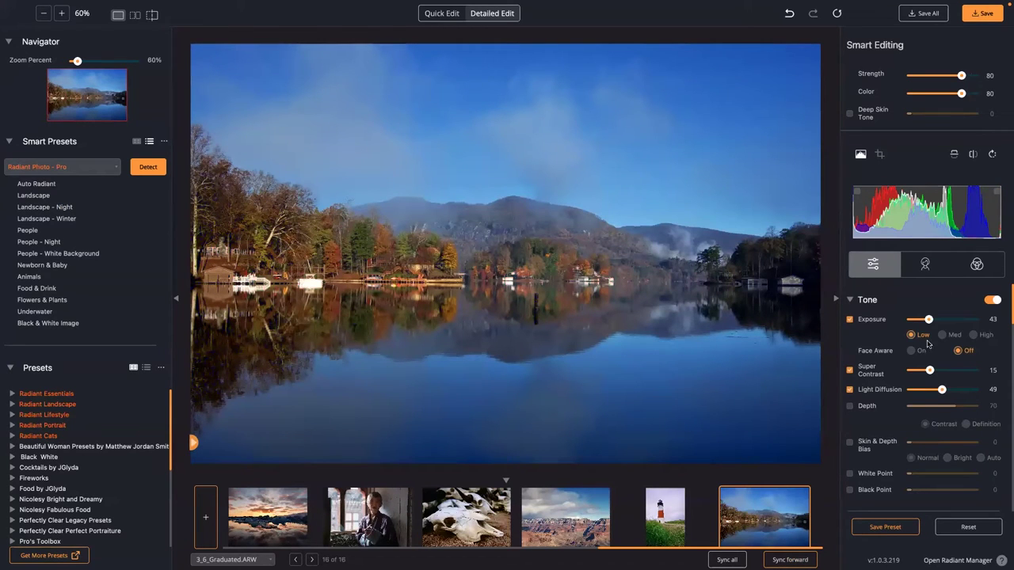
- Set the lake photo's Super Contrast to 40 and Light Diffusion to 63
left_click_drag(950, 371, 961, 372)
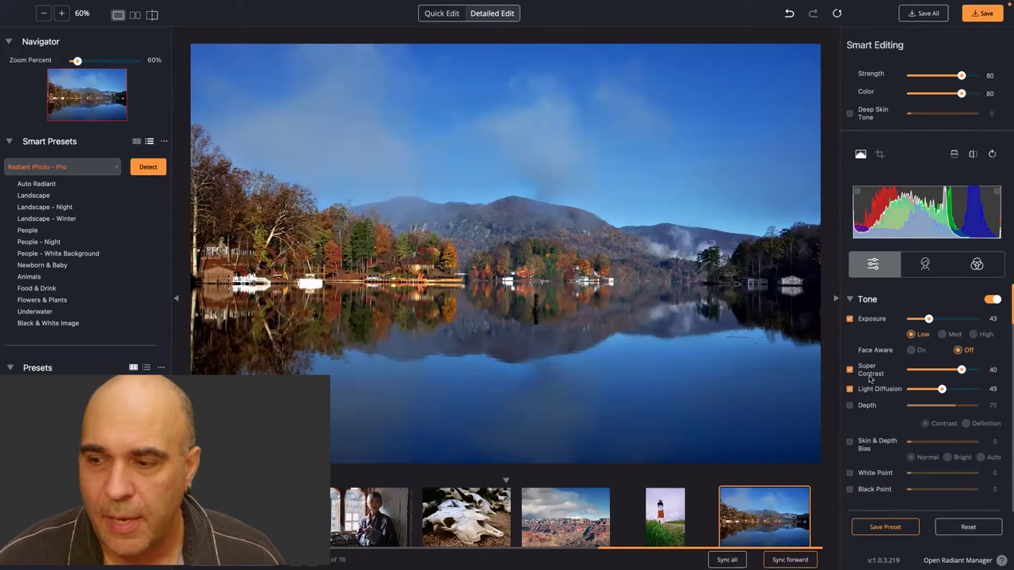
left_click_drag(942, 389, 952, 389)
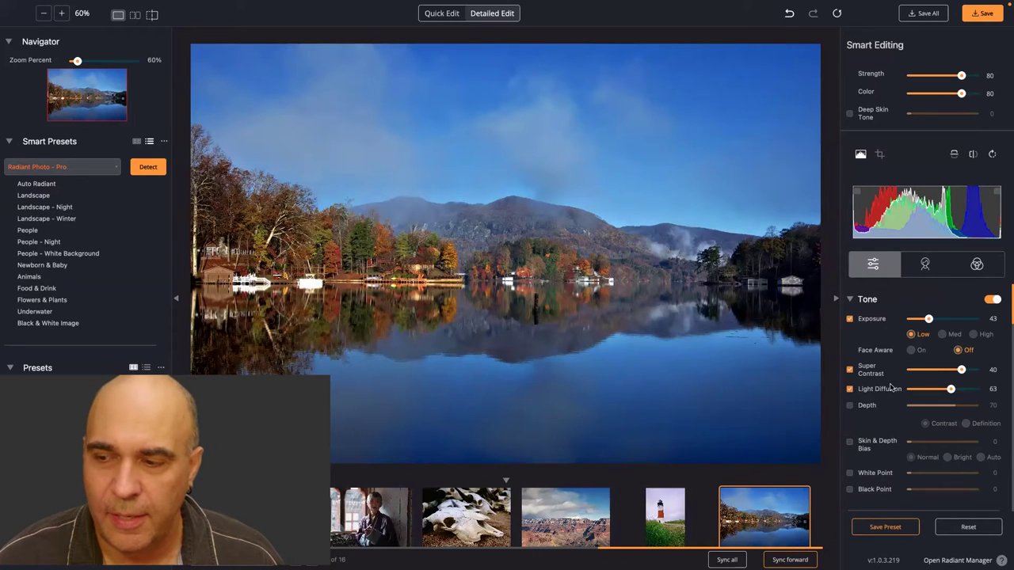
scroll(890, 386, "down", 4)
scroll(888, 383, "down", 2)
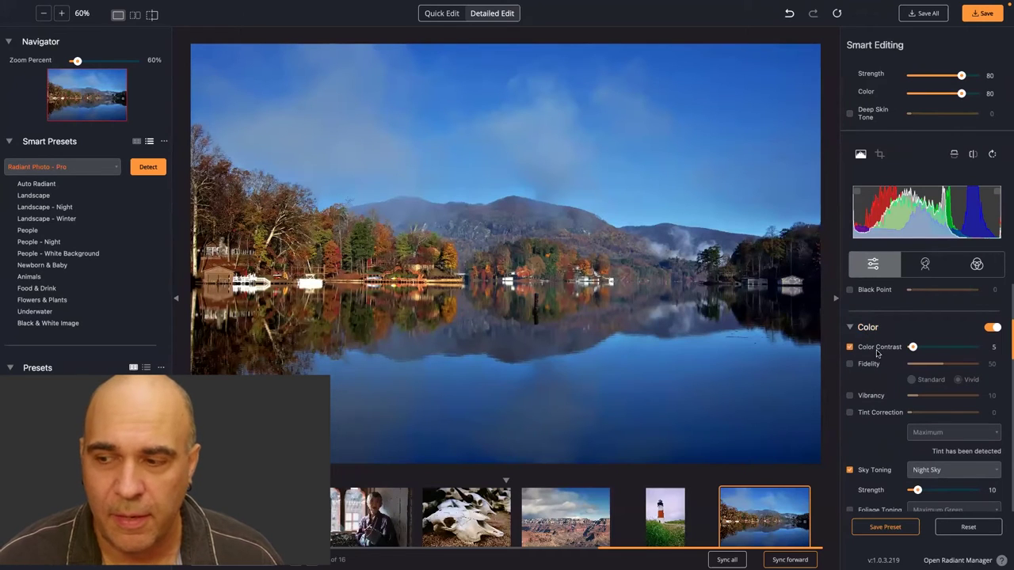
- Turn on Fidelity for the lake photo in Standard mode and set it to 69
scroll(866, 367, "up", 1)
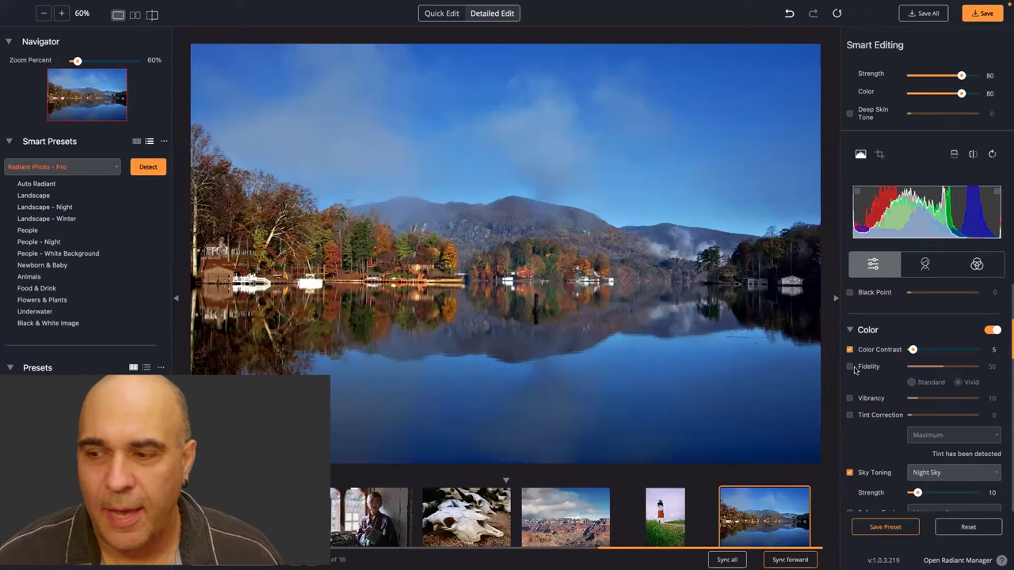
left_click(850, 367)
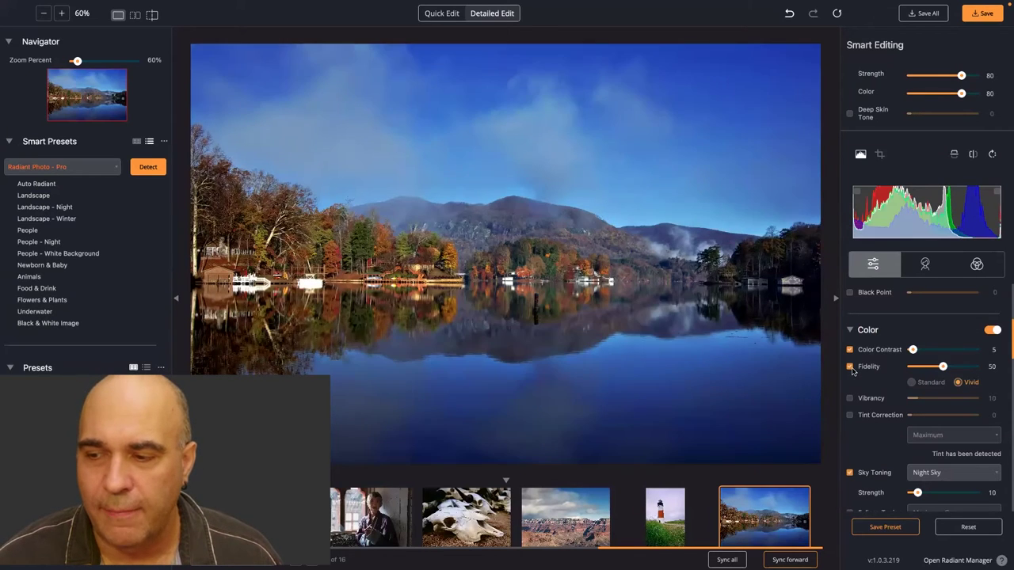
left_click(912, 382)
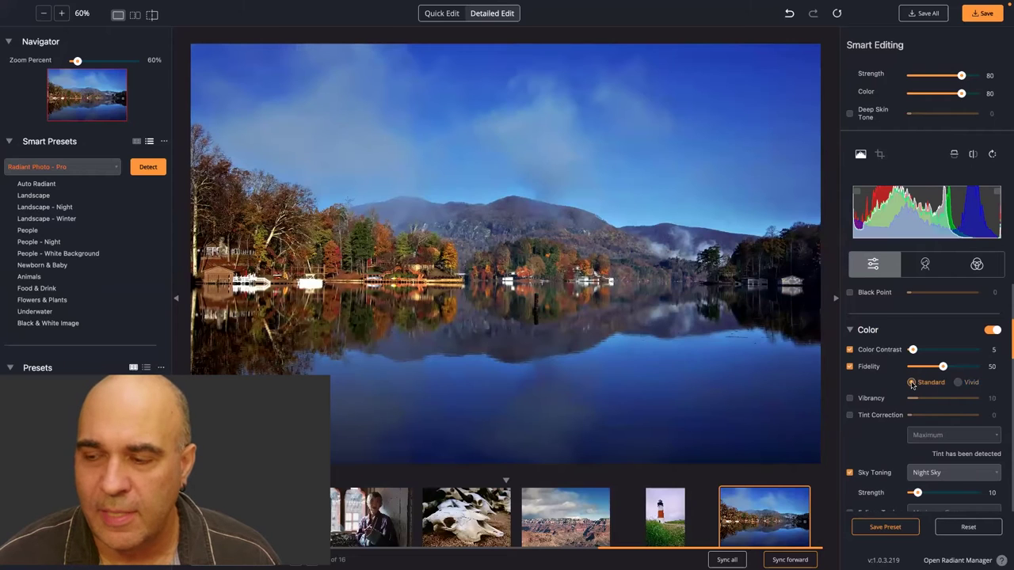
mouse_move(943, 369)
left_mouse_down()
mouse_move(909, 369)
mouse_move(953, 370)
left_mouse_up()
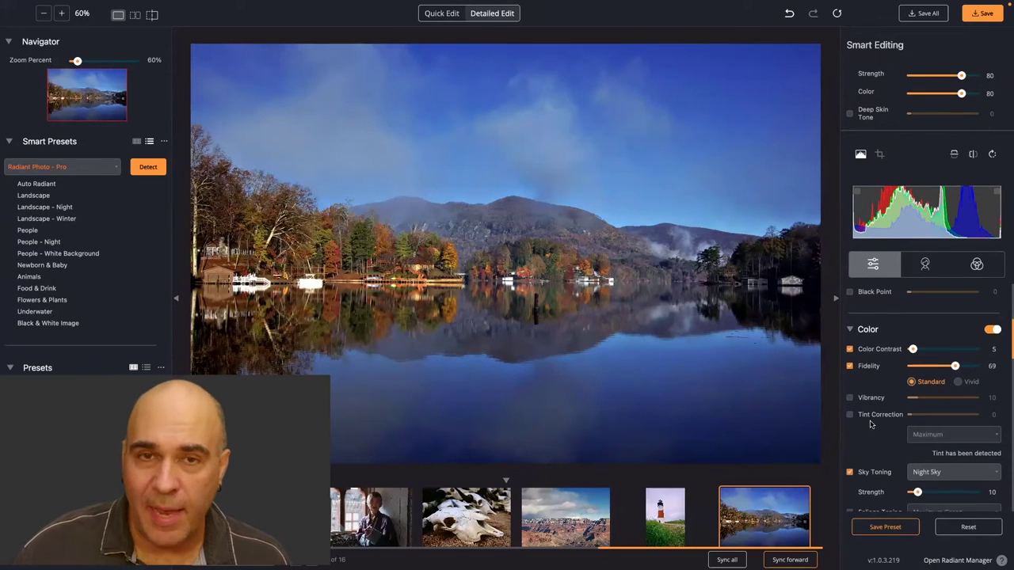
scroll(921, 394, "down", 1)
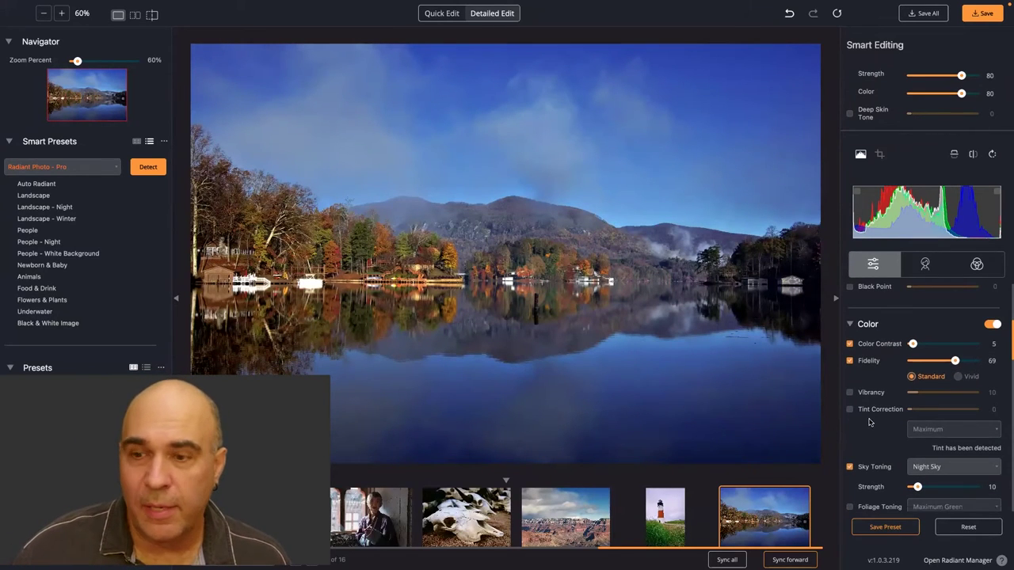
- Open the lighthouse photo and set its Exposure to 11
left_click(664, 516)
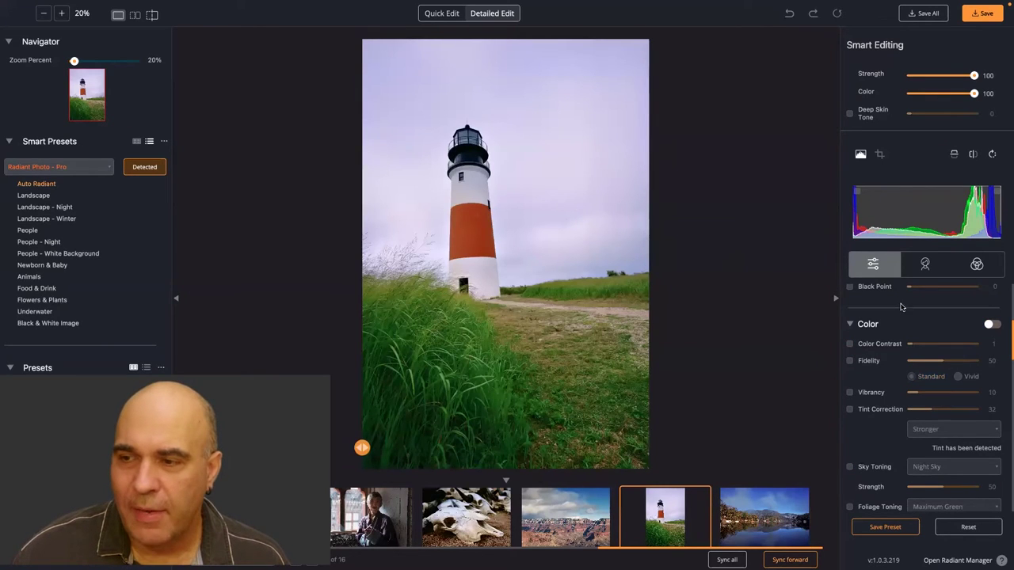
scroll(905, 310, "up", 5)
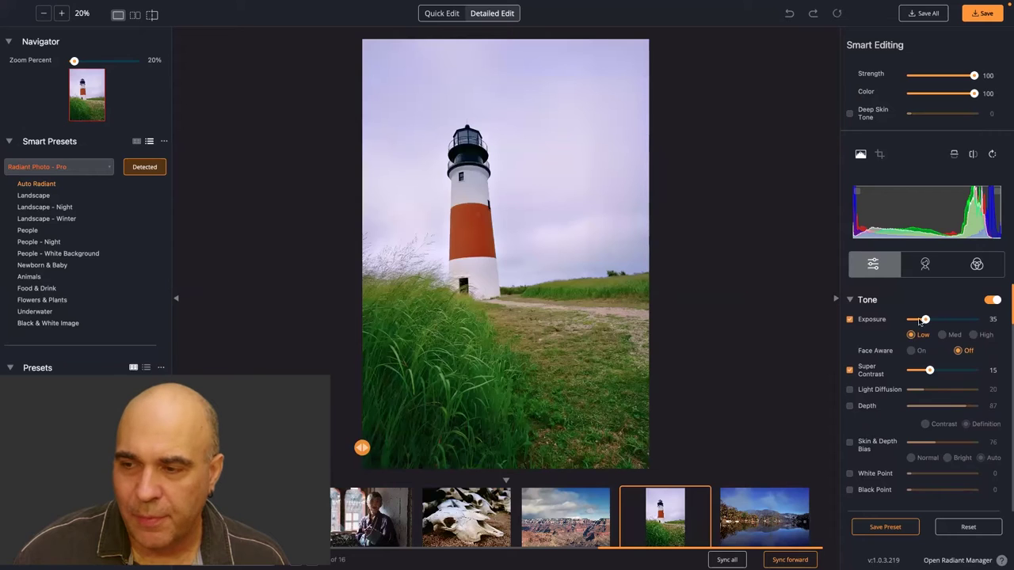
left_click_drag(919, 320, 915, 320)
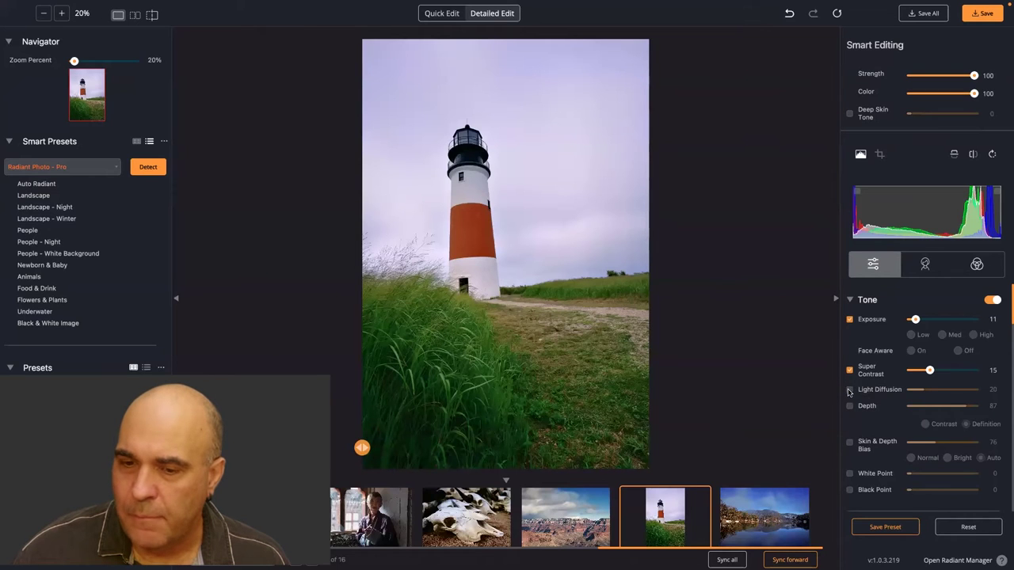
- Enable Vibrancy at 10 and Standard Fidelity at 64 on the lighthouse photo, toggling Fidelity off and on to compare
scroll(887, 382, "down", 5)
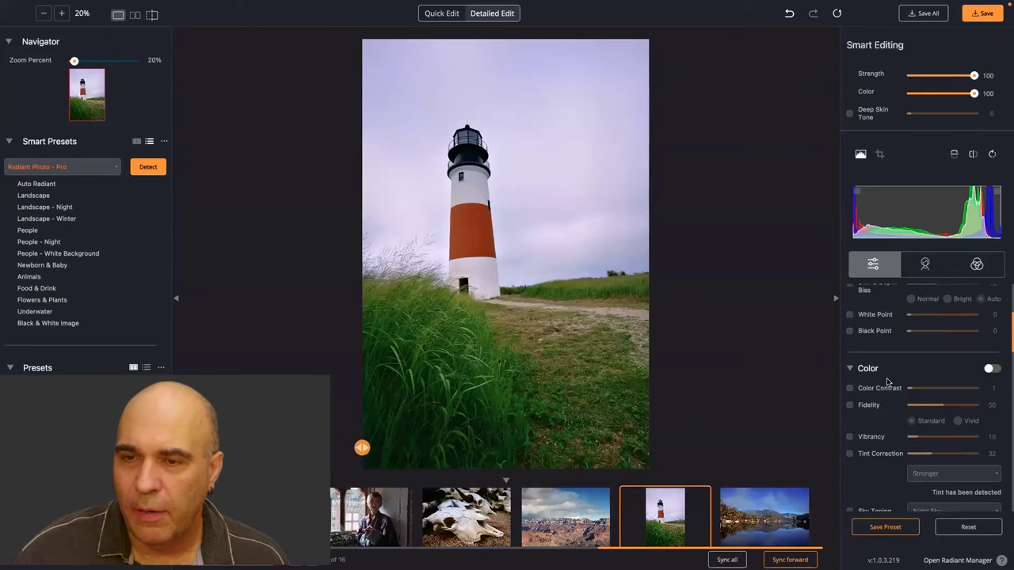
scroll(887, 383, "down", 5)
scroll(887, 382, "up", 3)
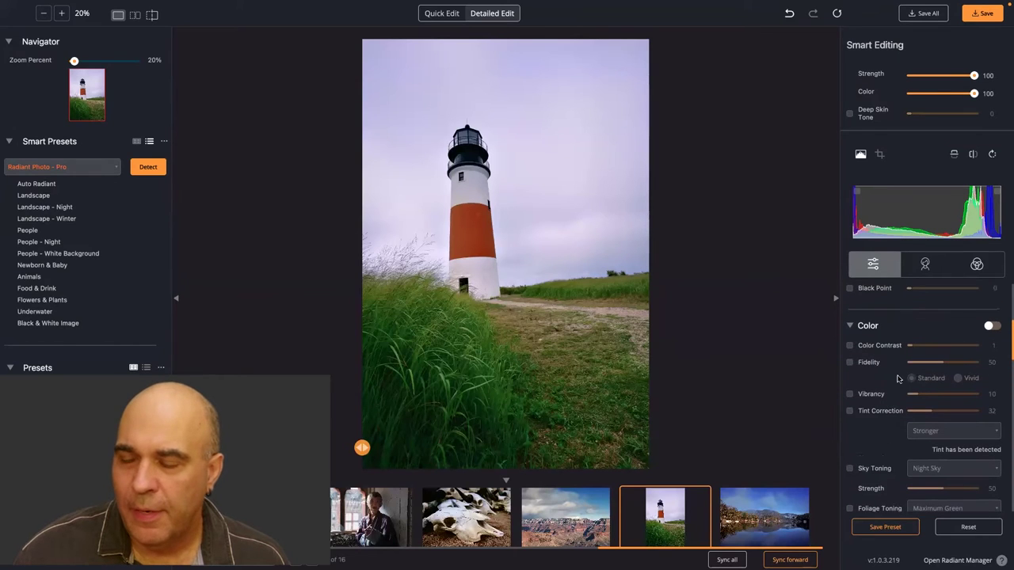
left_click(850, 394)
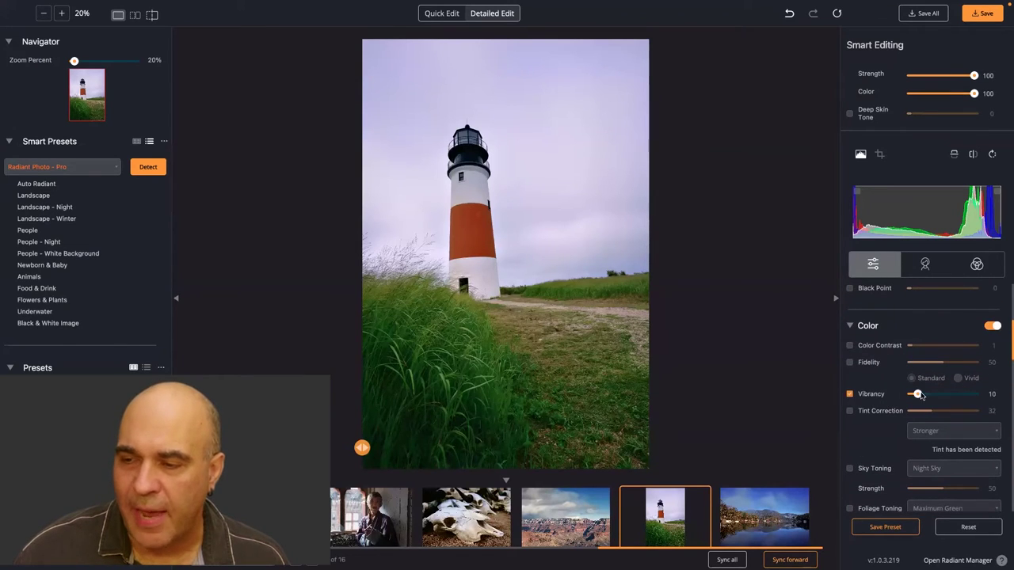
left_click(850, 362)
left_click_drag(942, 364, 951, 364)
left_click(851, 364)
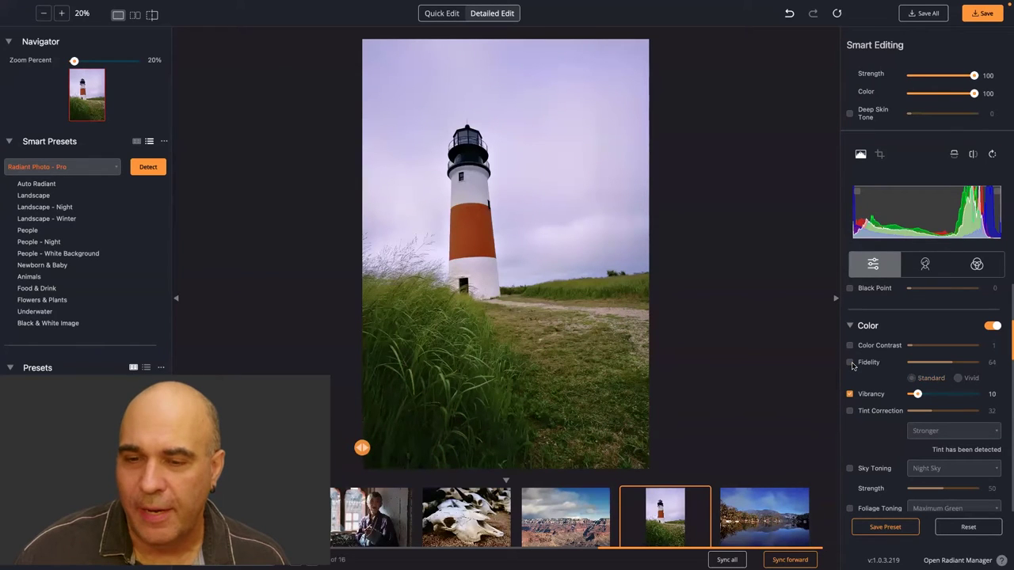
left_click(851, 363)
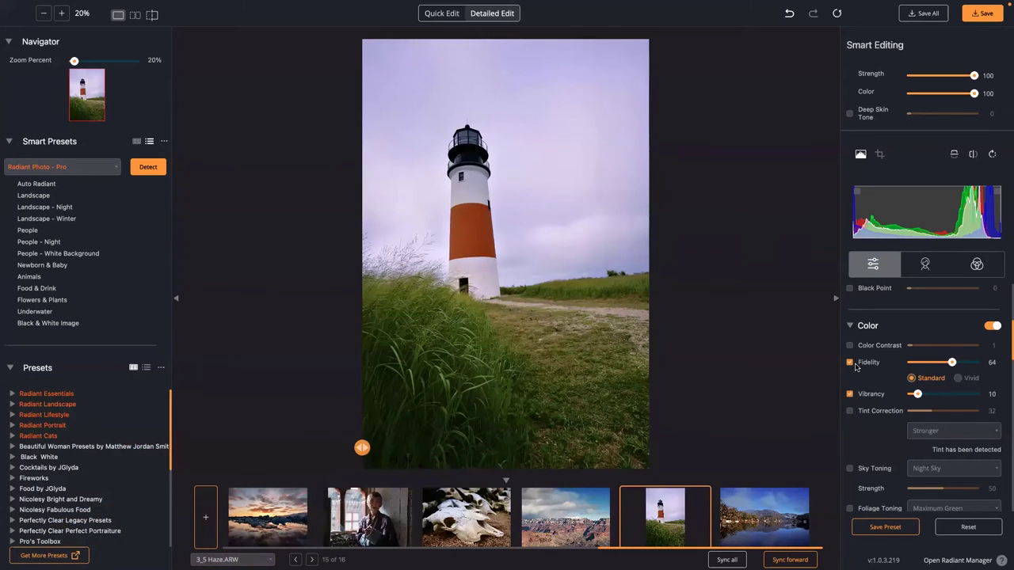
- Switch to Photoshop by opening 3_5 Haze.ARW there in Camera Raw, and enlarge the Camera Raw window to fill the screen
scroll(855, 367, "down", 1)
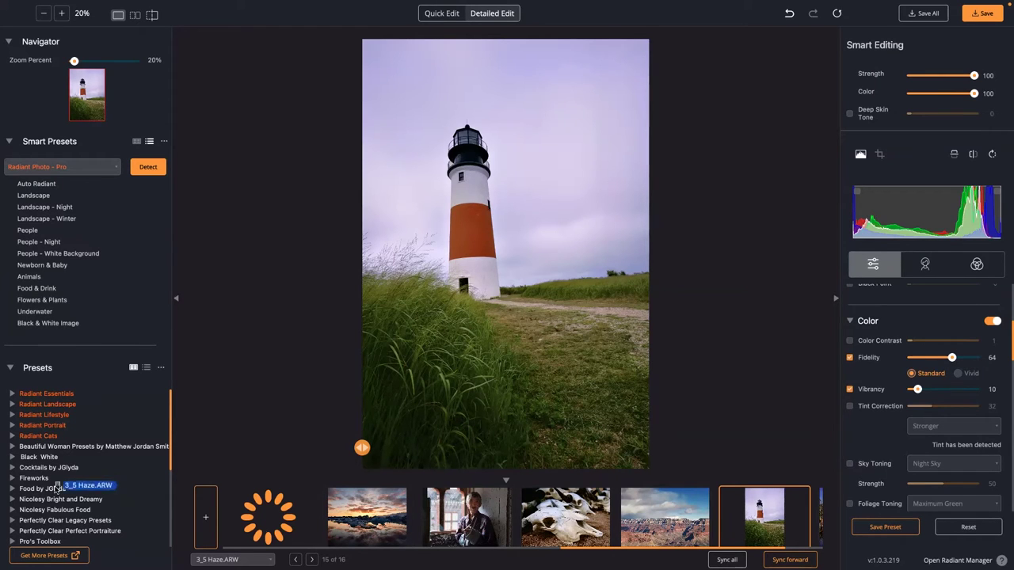
mouse_move(440, 567)
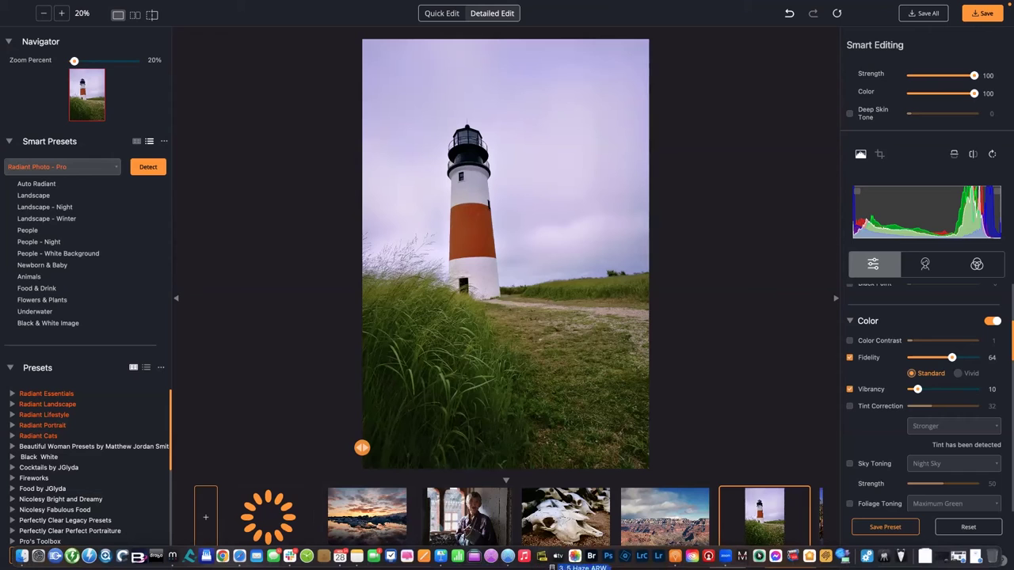
left_click(608, 554)
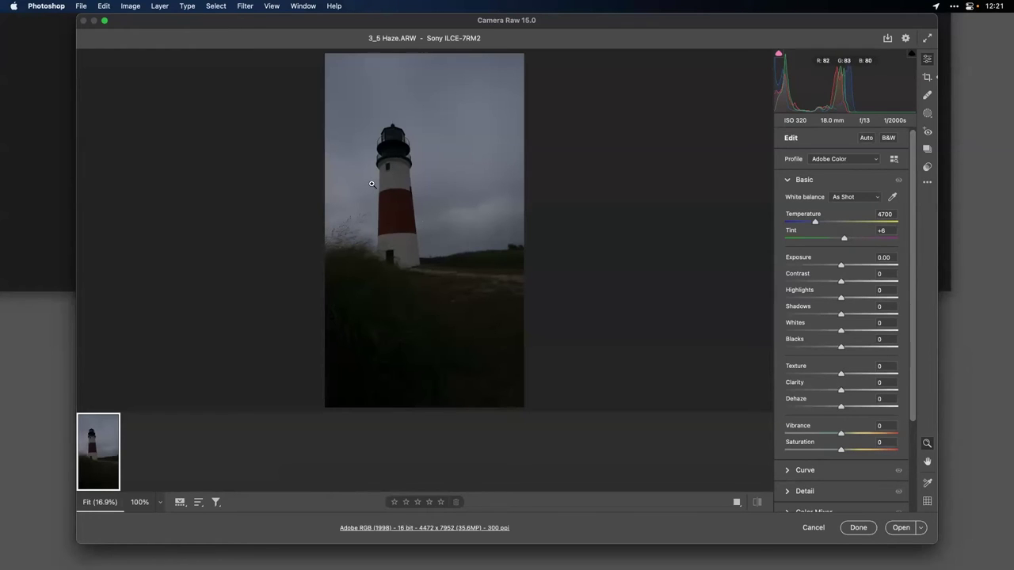
left_click(104, 22)
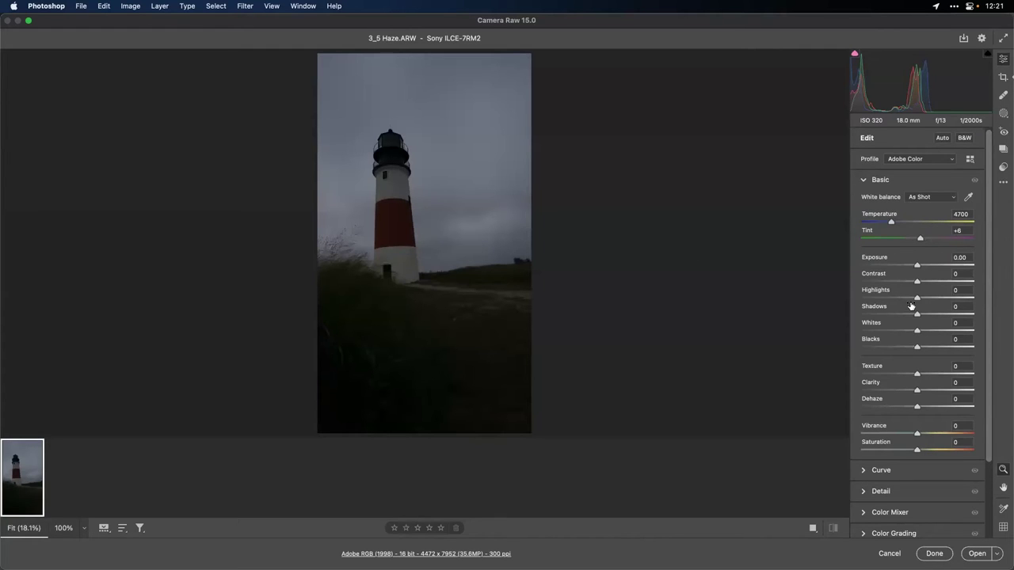
- Apply Auto tone adjustments to the raw lighthouse photo and set Highlights to -100
left_click_drag(916, 298, 848, 300)
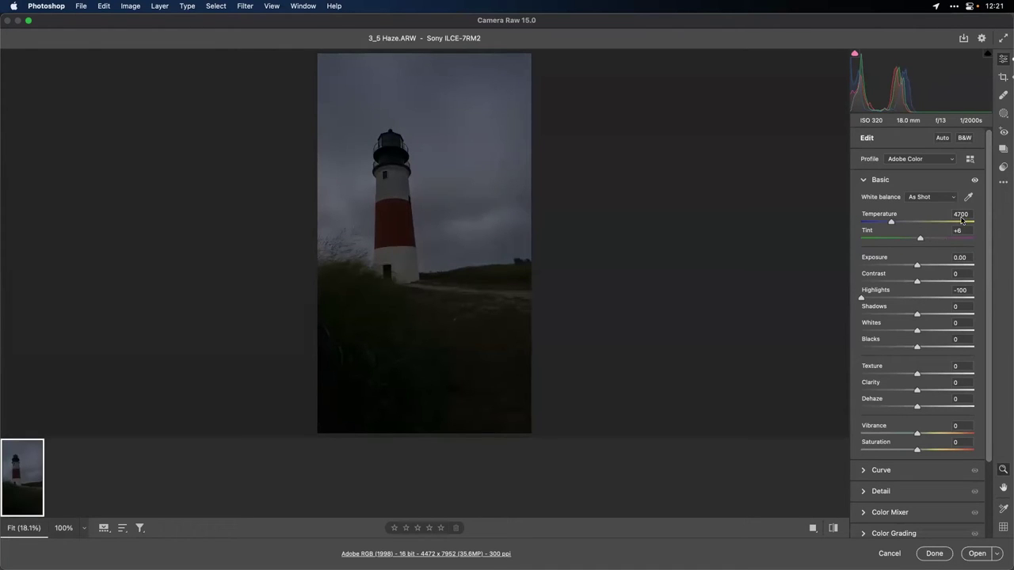
left_click(943, 139)
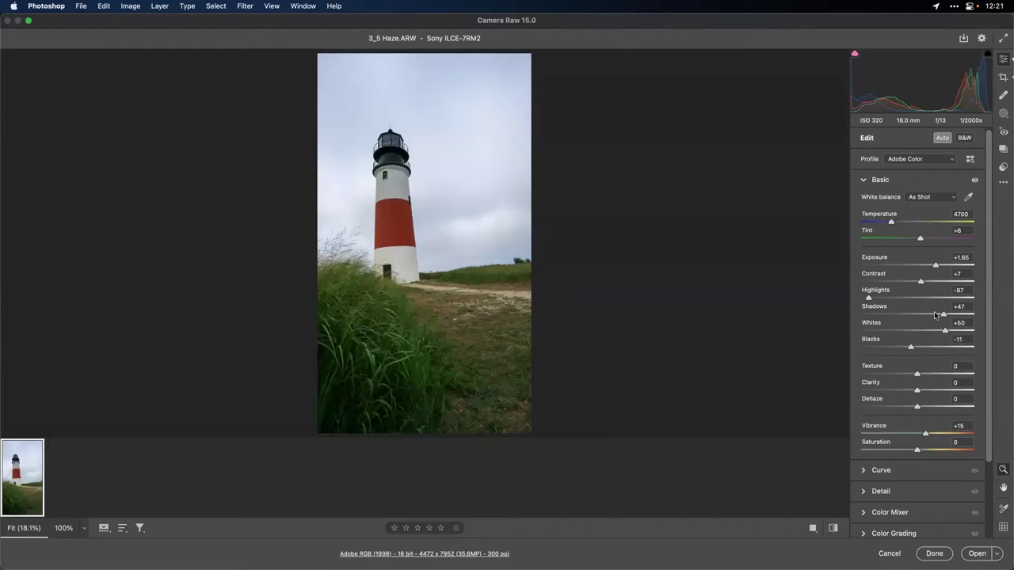
left_click_drag(870, 298, 842, 297)
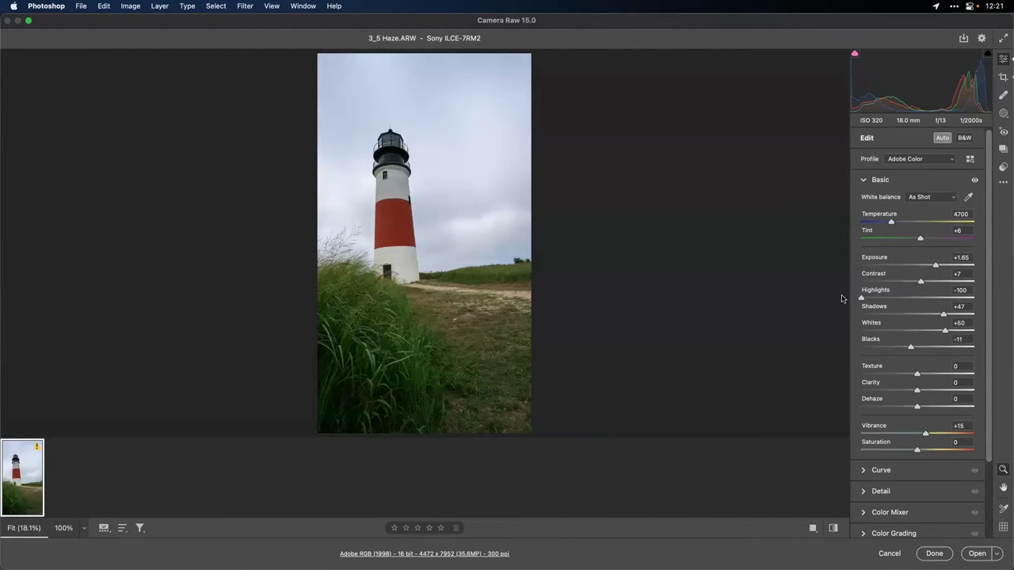
- Create a Sky mask on the lighthouse photo and set its Exposure to -1.10
left_click(1003, 167)
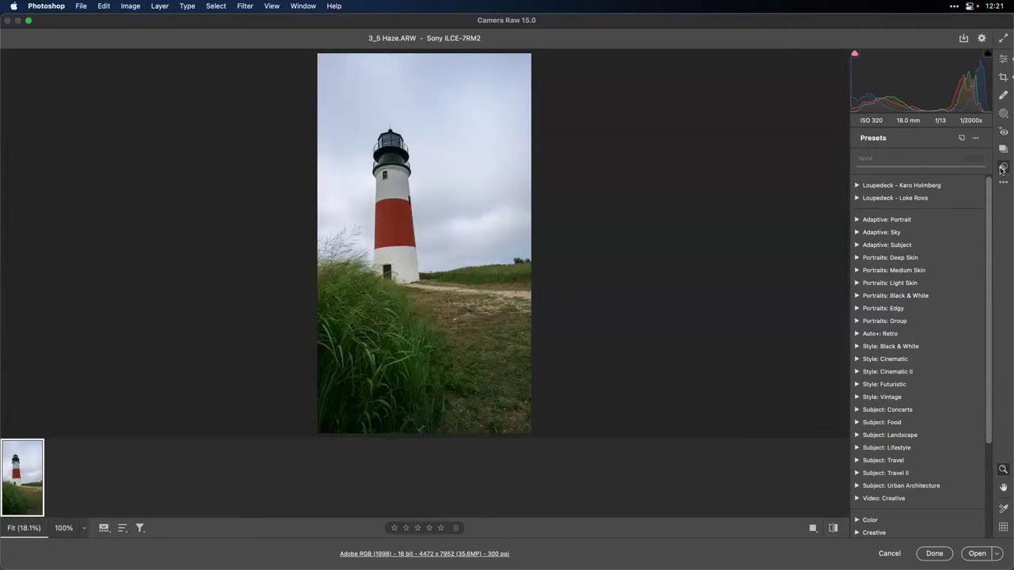
left_click(1004, 114)
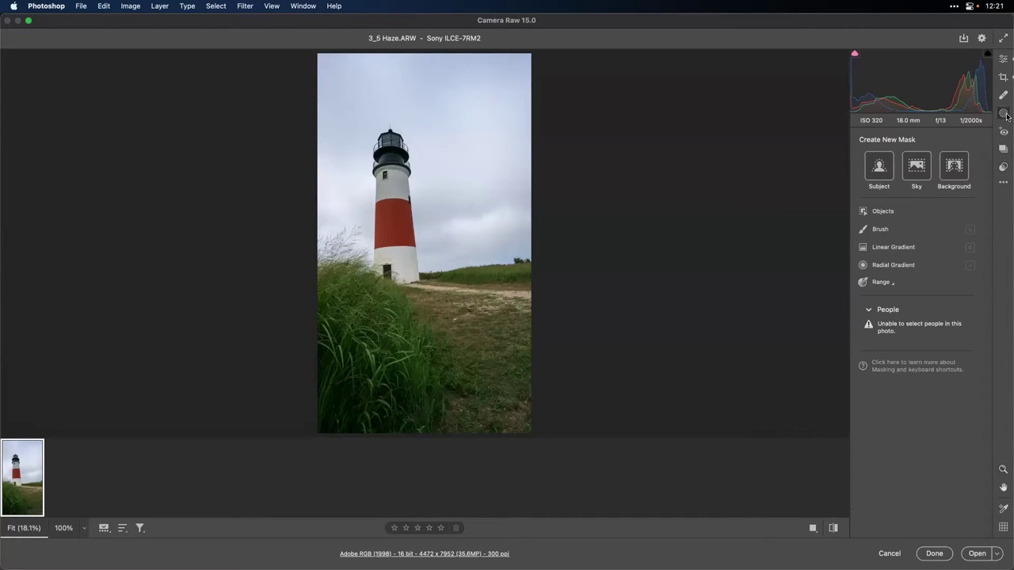
left_click(915, 169)
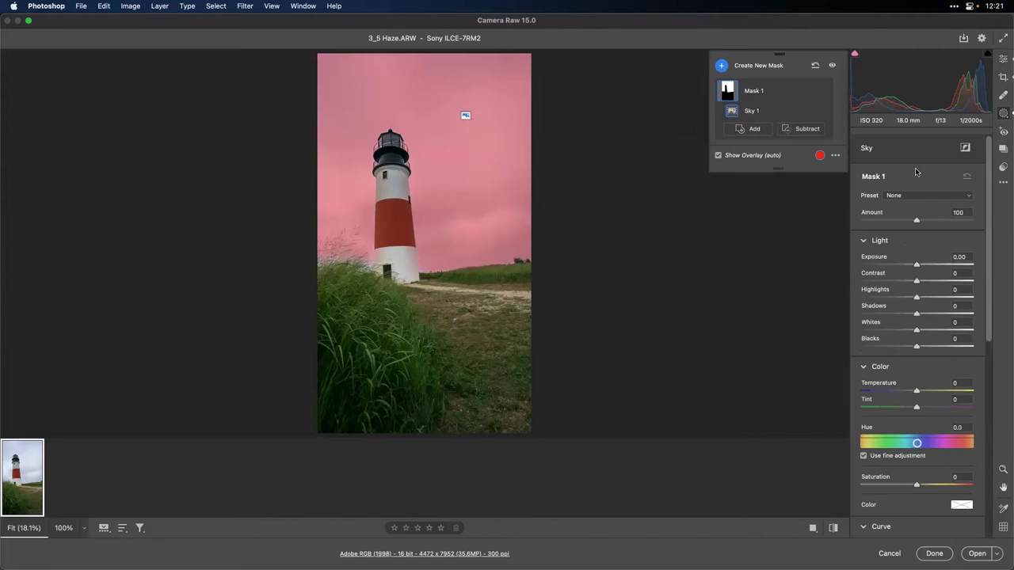
scroll(919, 238, "down", 3)
scroll(914, 245, "up", 2)
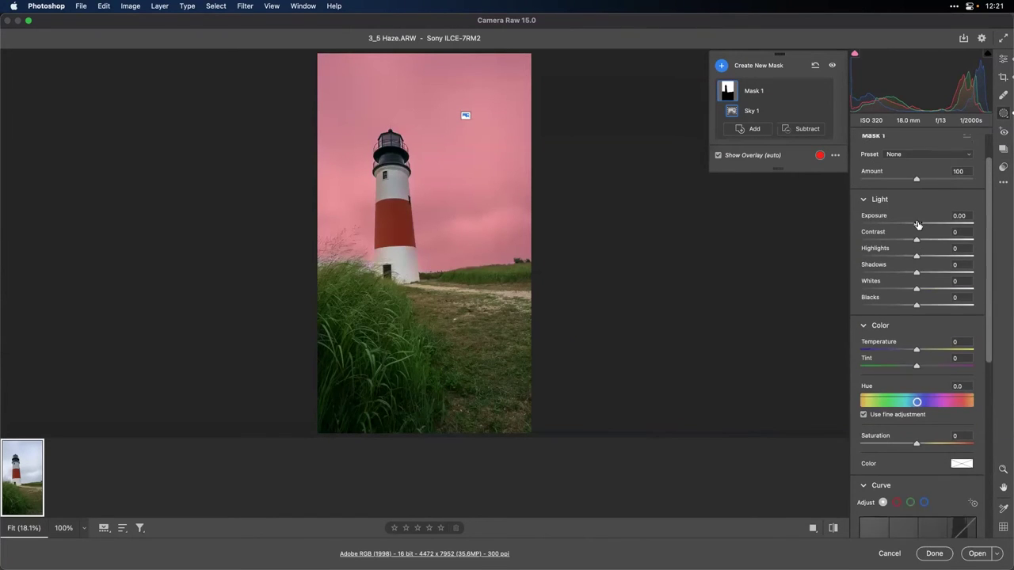
left_click_drag(912, 240, 899, 242)
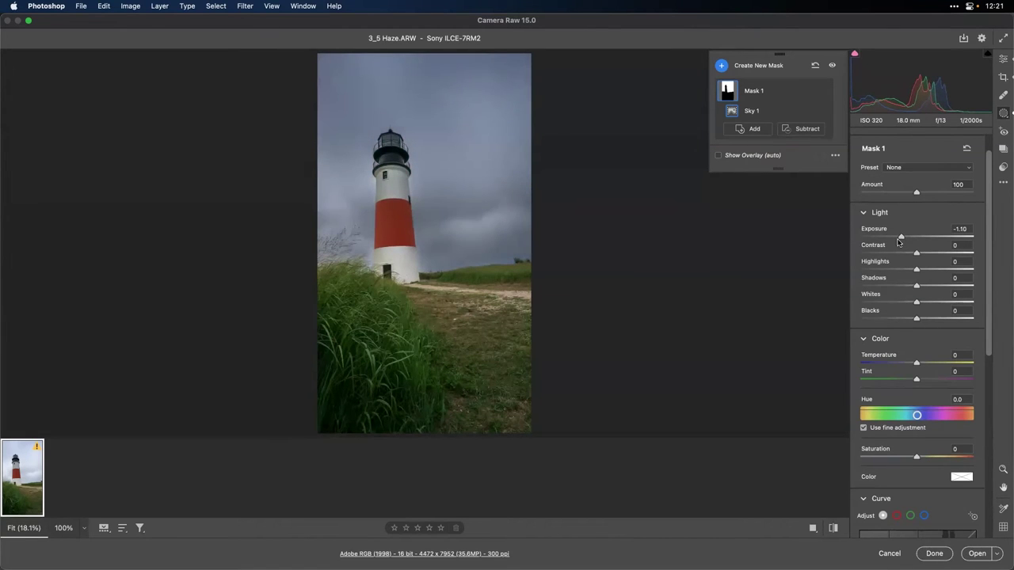
scroll(896, 295, "up", 1)
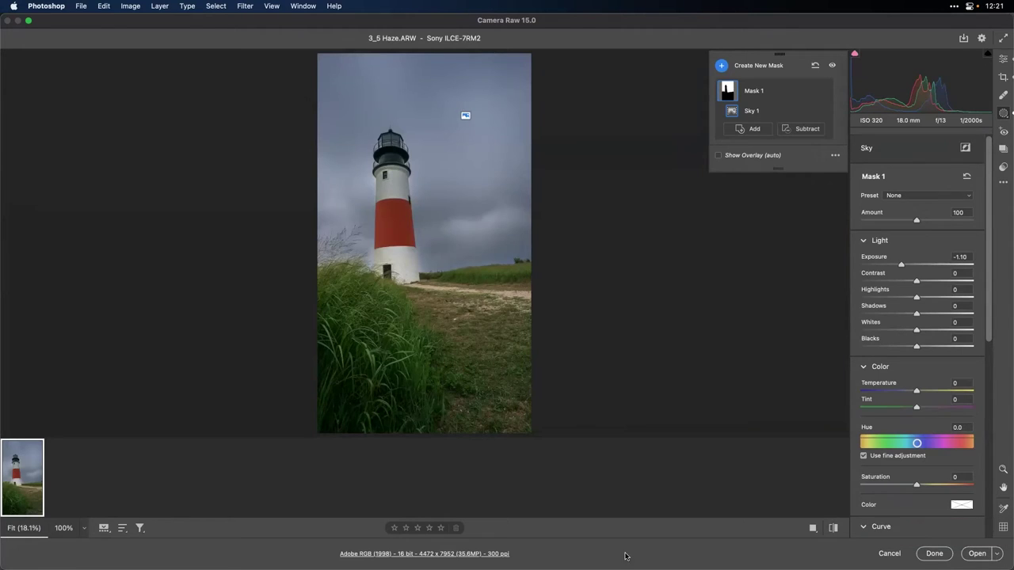
- Enable Open in Photoshop as Smart Object in the Camera Raw workflow preferences and open the photo as an object
left_click(472, 554)
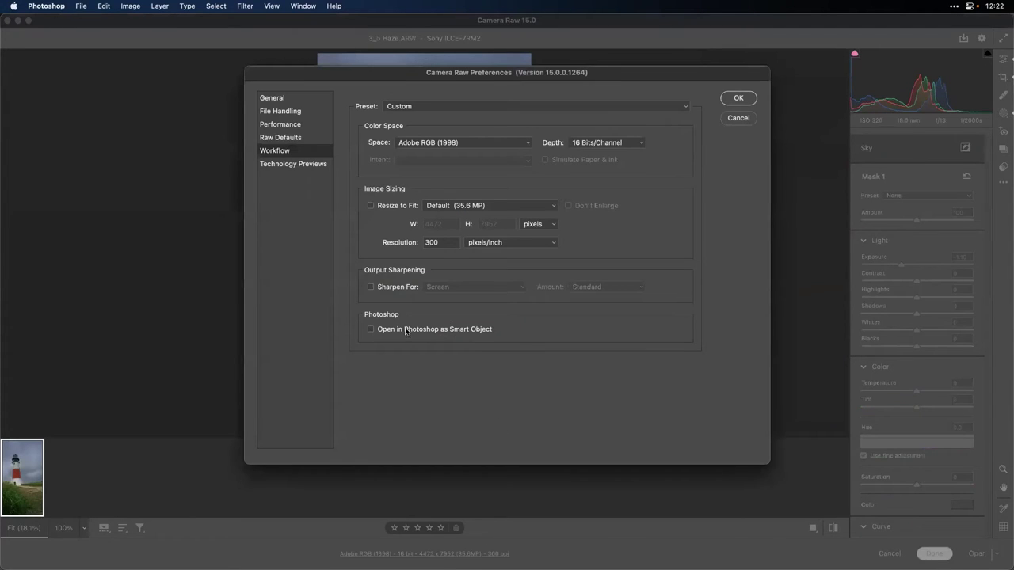
left_click(370, 330)
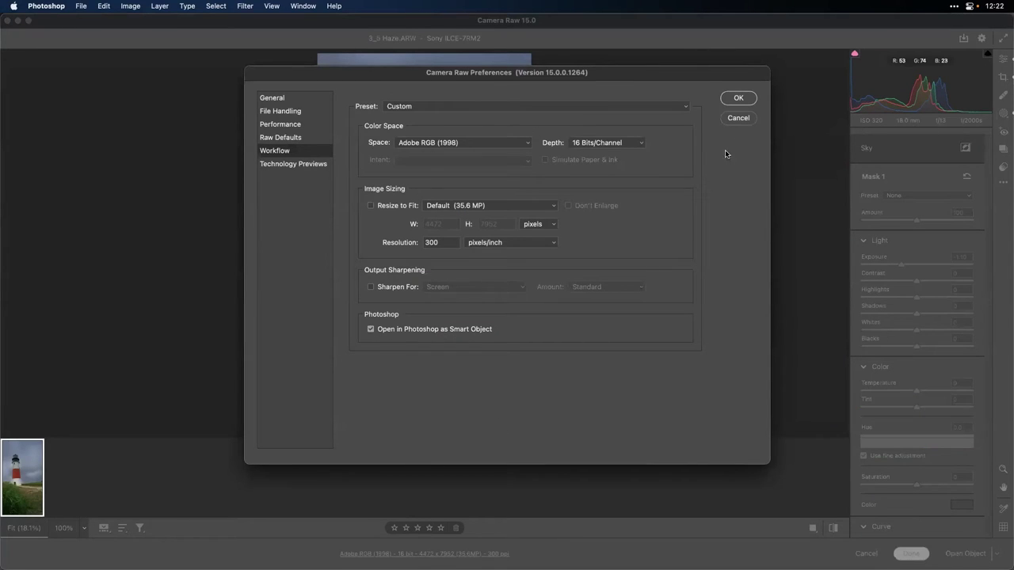
left_click(735, 101)
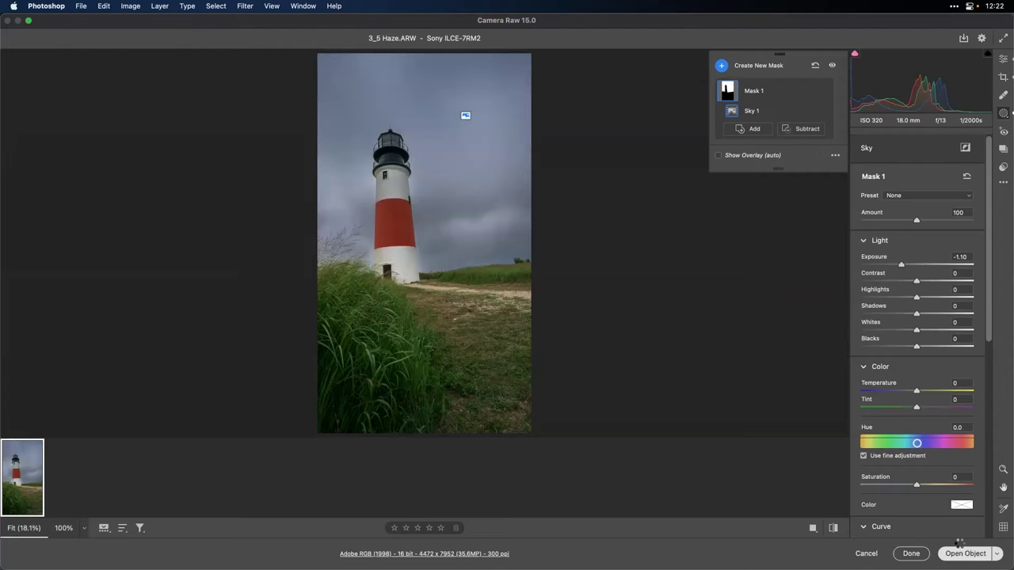
left_click(959, 546)
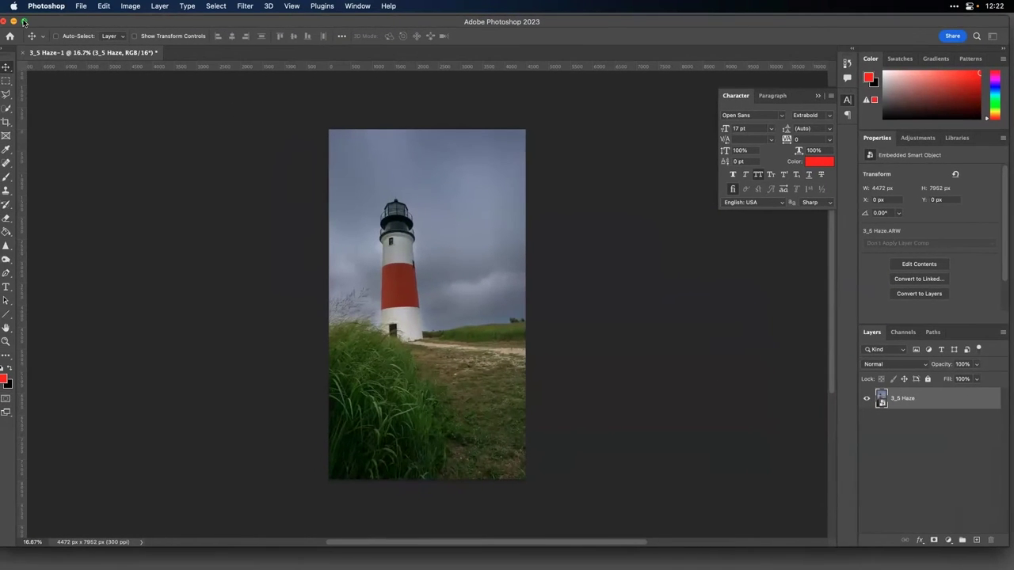
- Maximize the Photoshop window and launch the Radiant Photo filter on the 3_5 Haze smart object layer
left_click(28, 21)
left_click(243, 6)
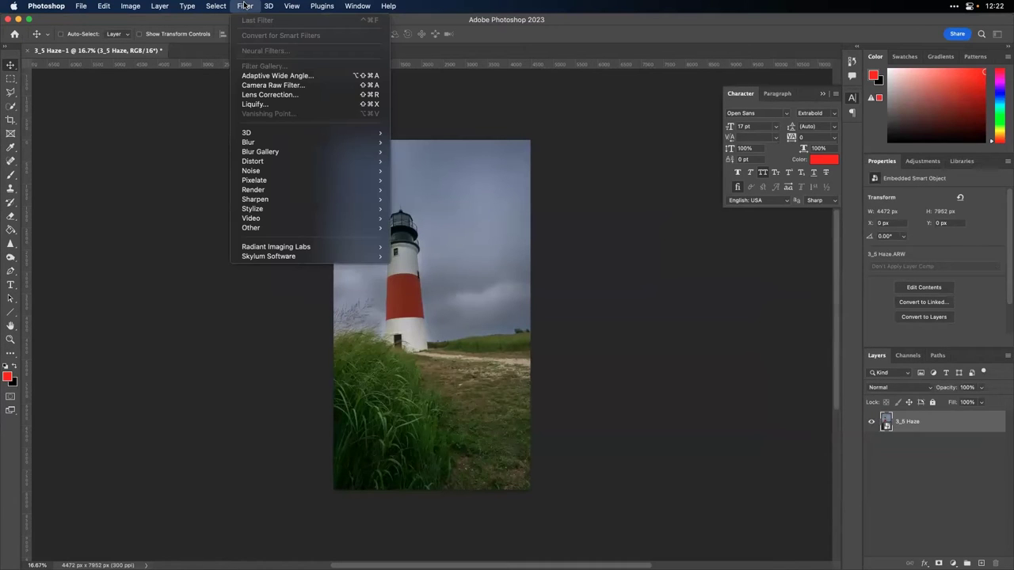
mouse_move(336, 248)
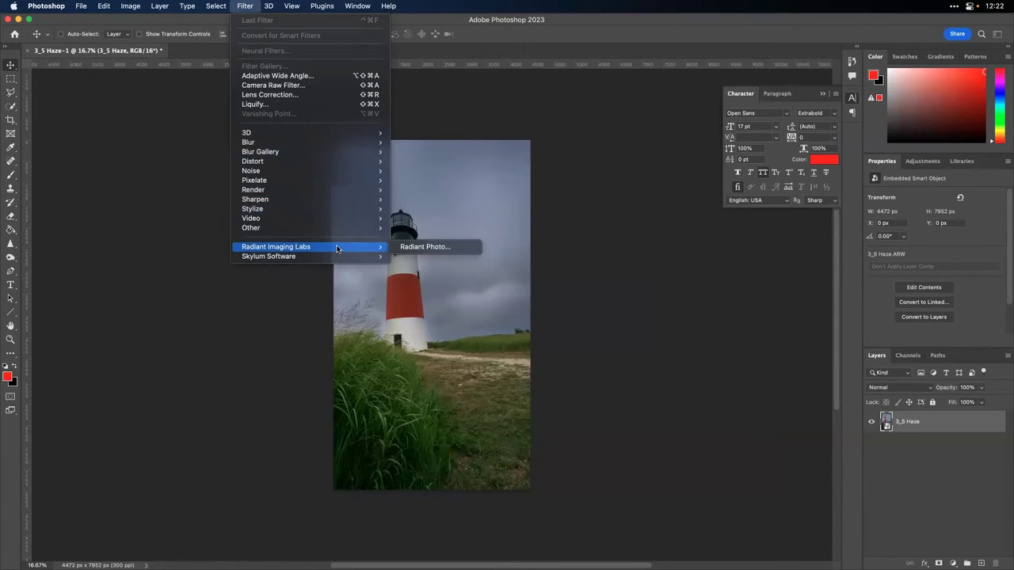
left_click(434, 247)
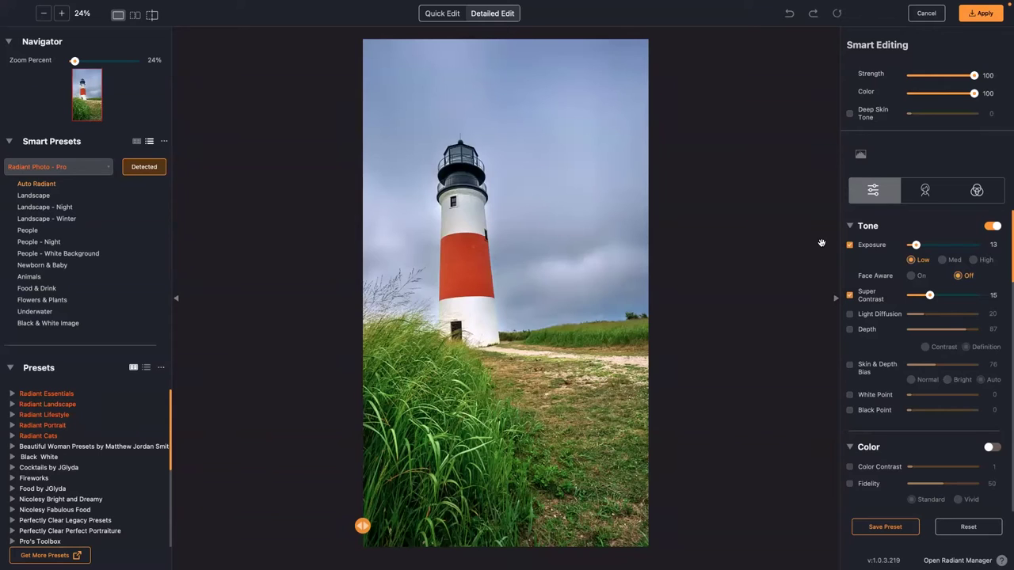
- Set Super Contrast to 40 and turn off the Exposure adjustment for the lighthouse photo
left_click(937, 296)
left_click_drag(937, 297, 960, 298)
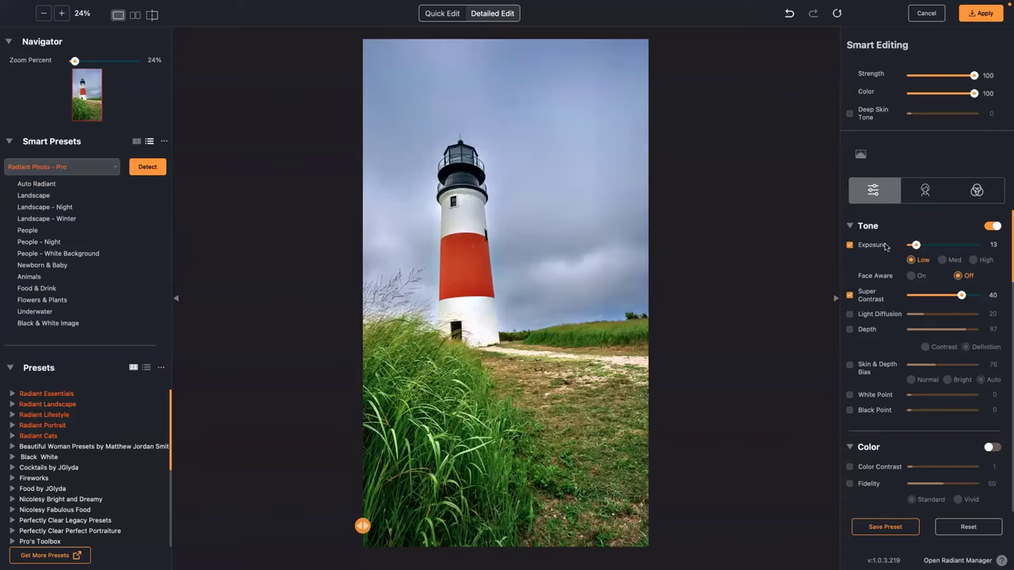
left_click(849, 245)
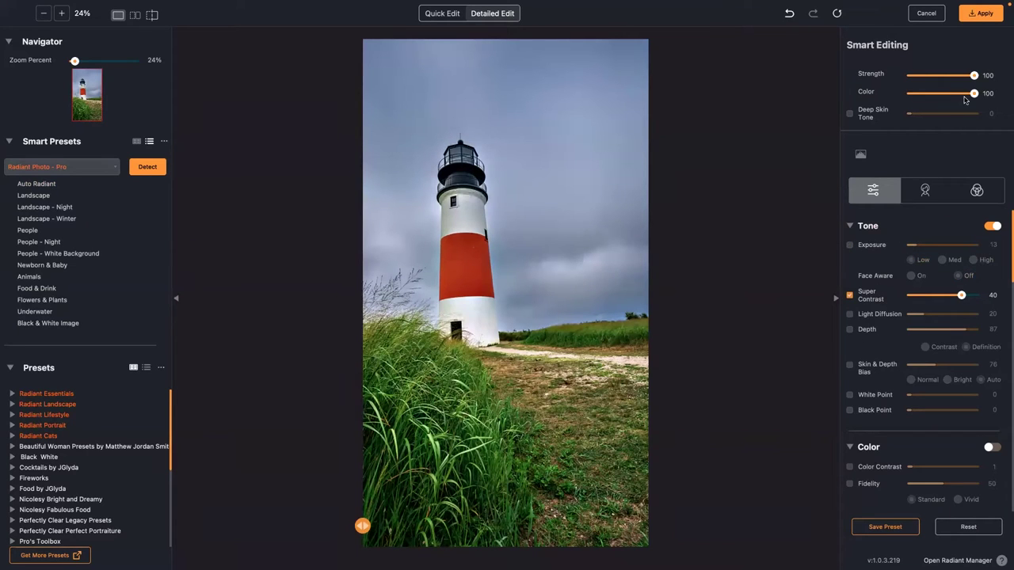
- Reduce the overall Smart Editing Strength to 36 for the lighthouse photo
left_click_drag(974, 76, 924, 77)
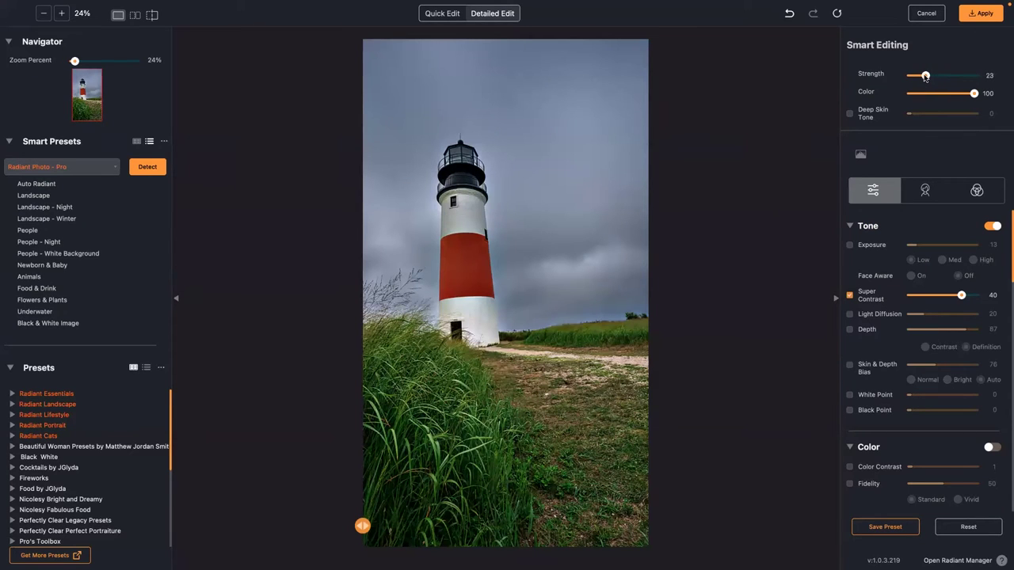
left_click(932, 76)
left_click(933, 75)
- Set Light Diffusion to 59 and turn on the Depth adjustment in Definition mode
left_click(948, 314)
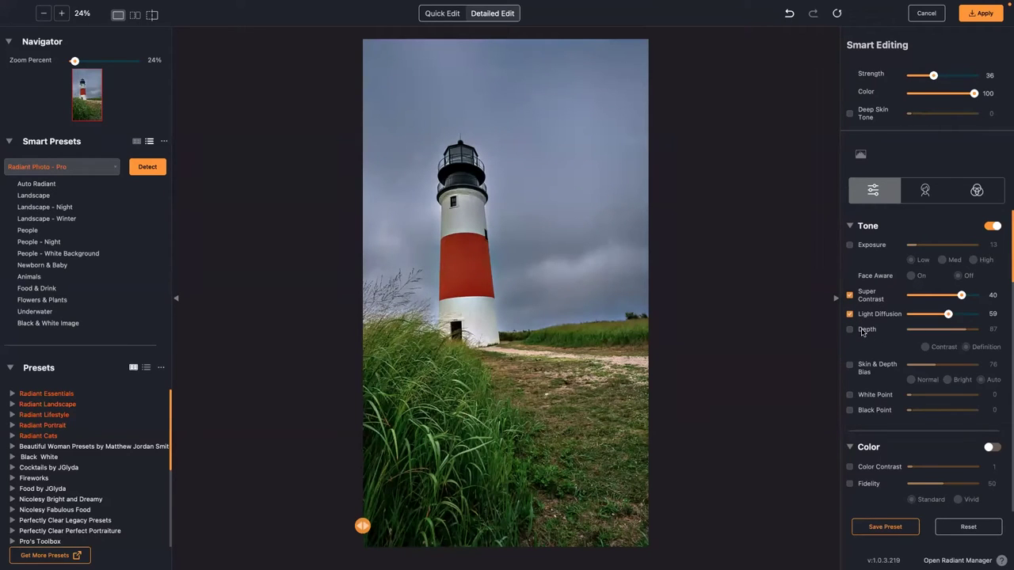
left_click(863, 331)
- Compare the edited lighthouse photo with the original in full view and at 50% zoom
left_click(590, 322)
left_click(590, 322)
left_click(589, 323)
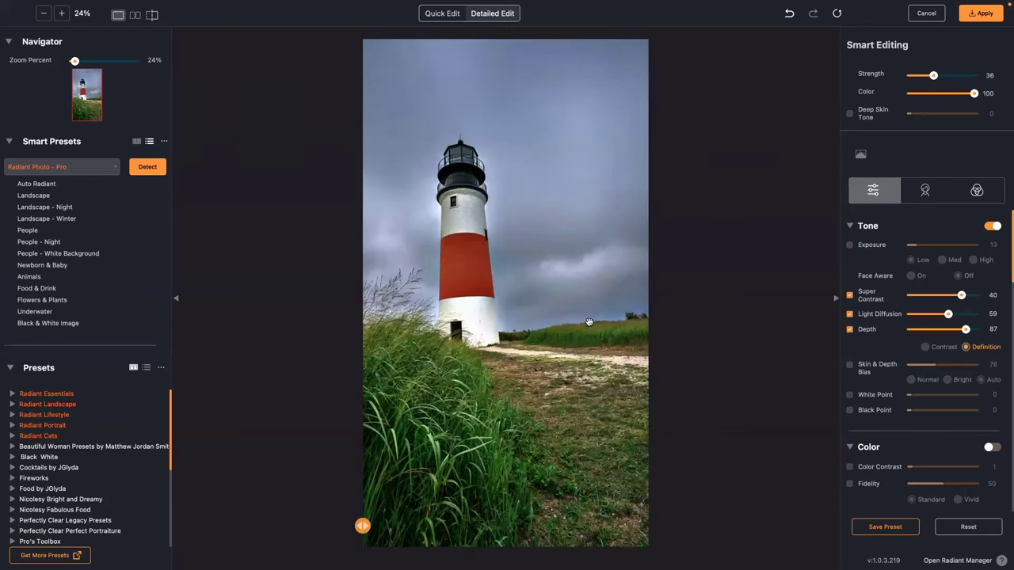
left_click(590, 323)
left_click(589, 322)
left_click(468, 456)
left_click(467, 197)
key("ctrl+plus")
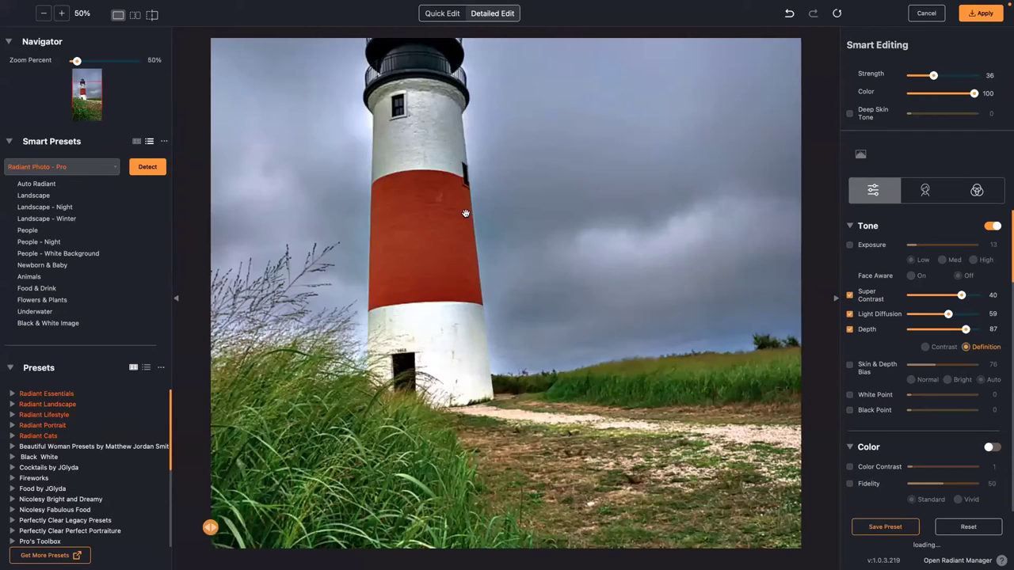
left_click(466, 213)
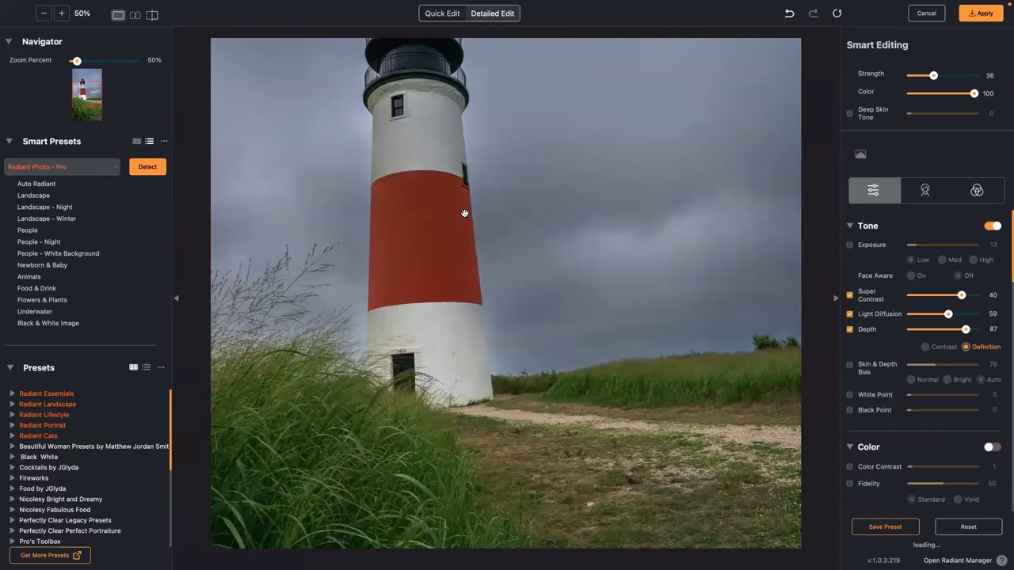
left_click(464, 213)
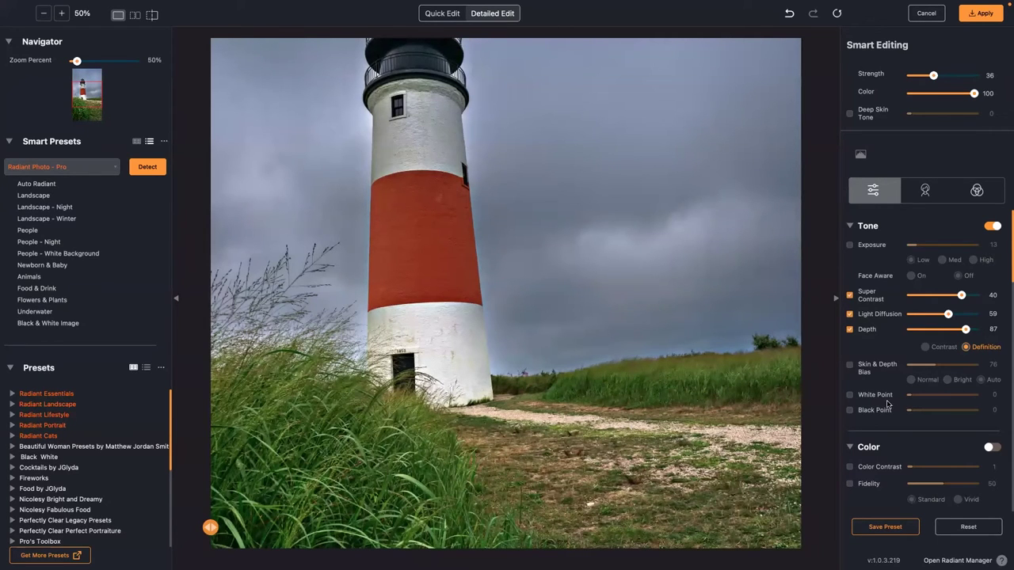
- Enable Fidelity at 23 in Standard mode and turn on Tint Correction, comparing the result with the original
scroll(898, 446, "down", 3)
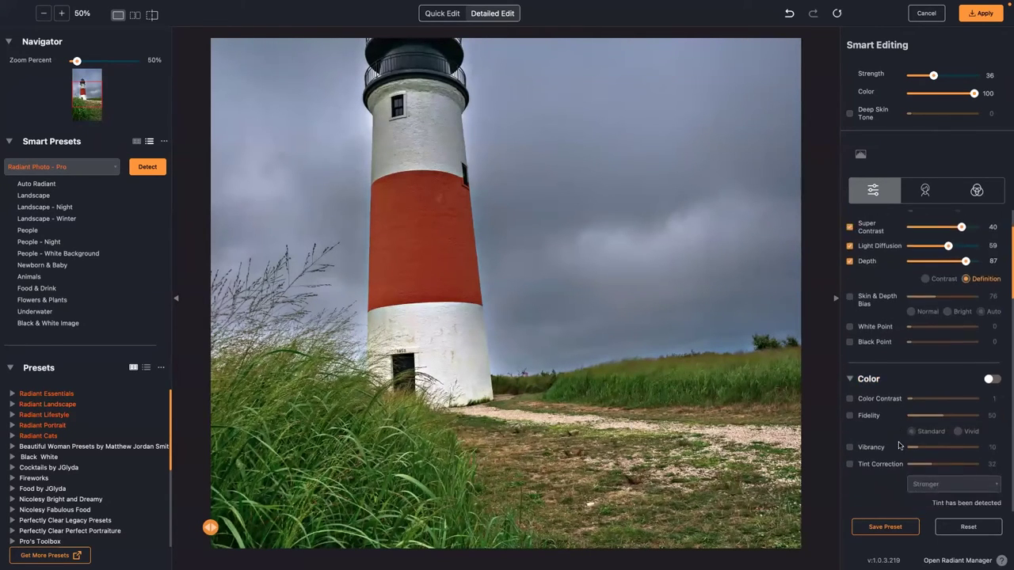
scroll(897, 444, "down", 1)
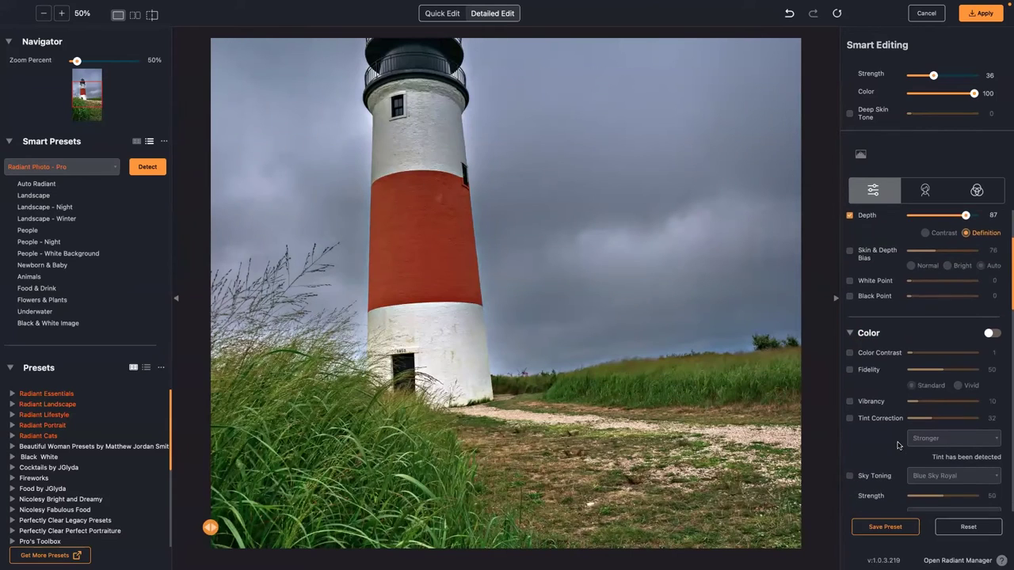
left_click(850, 365)
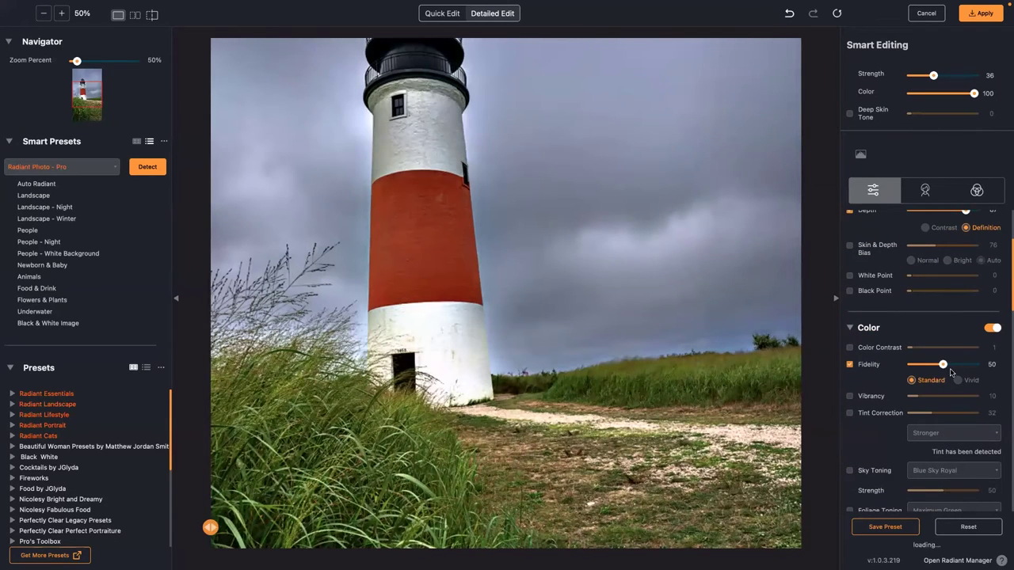
left_click(925, 366)
left_click(849, 414)
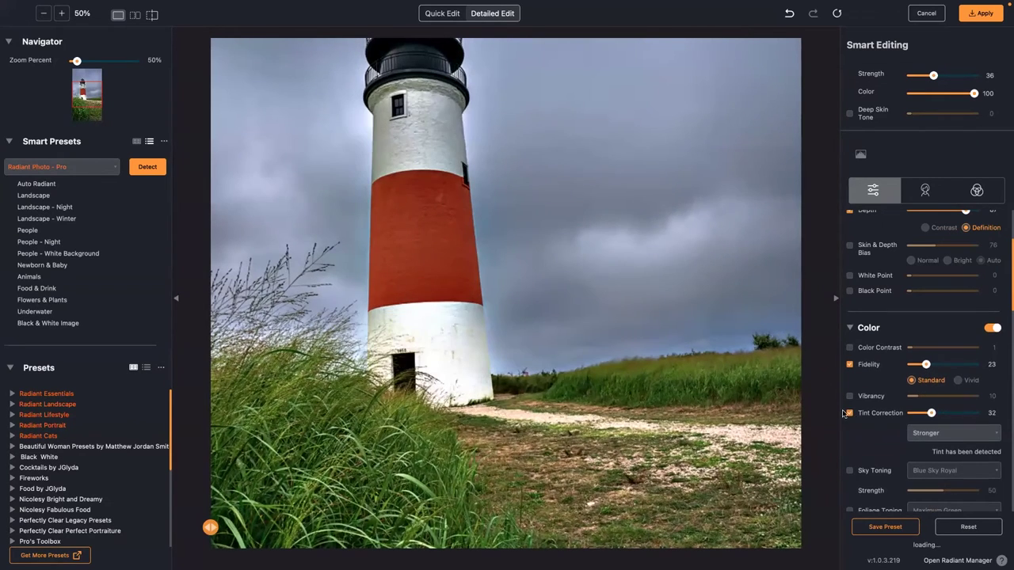
left_click(564, 355)
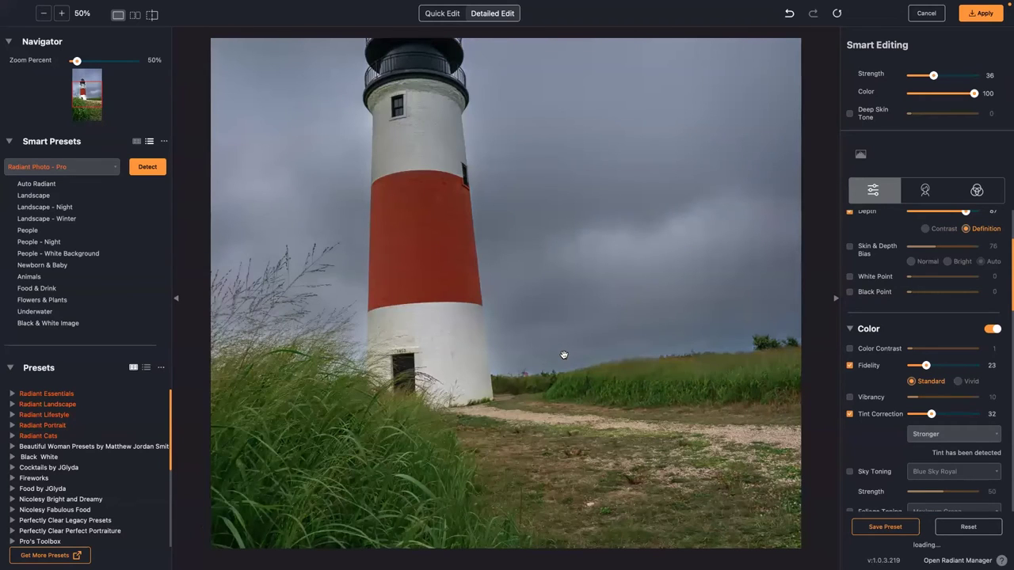
- Enable Sky Toning with Blue Sky Royal and set its strength to 11
scroll(876, 381, "down", 1)
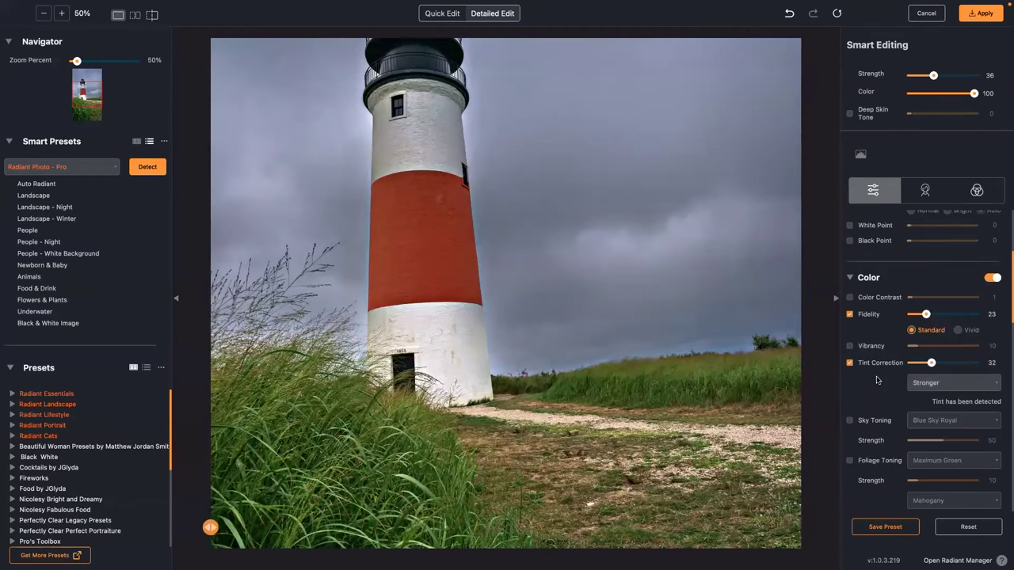
scroll(877, 381, "down", 1)
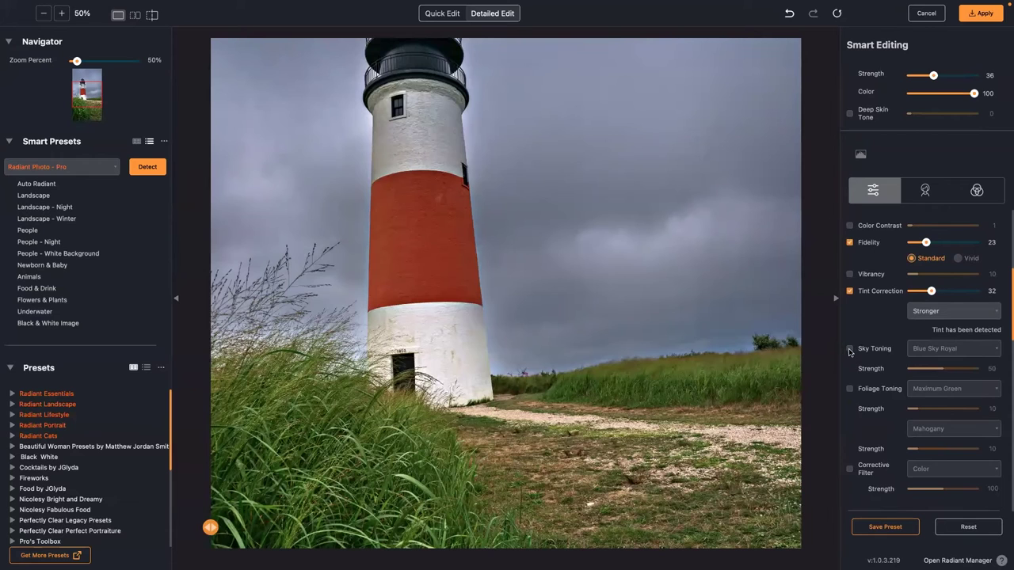
left_click(849, 349)
left_click_drag(941, 369, 917, 370)
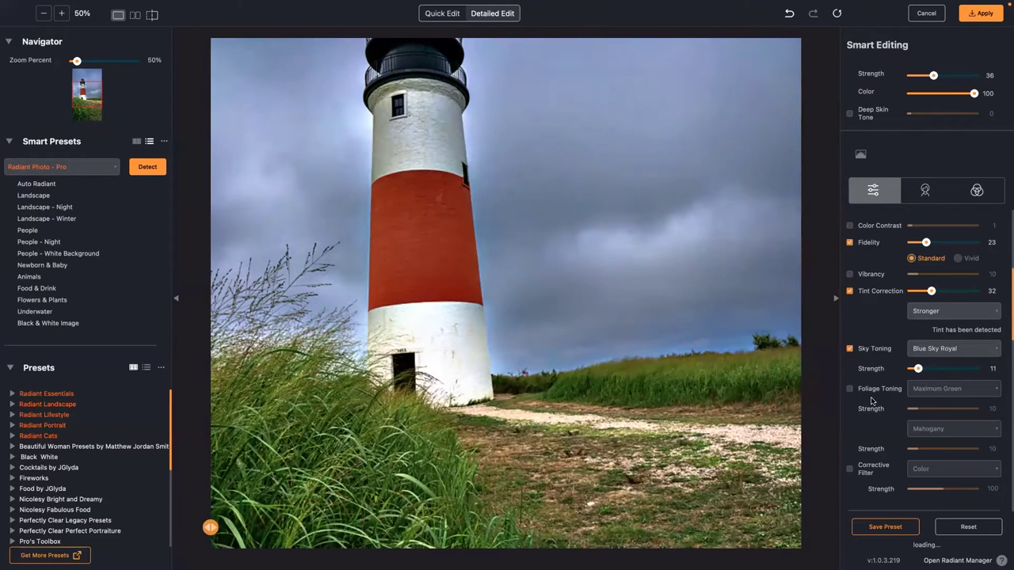
- Enable Foliage Toning with Goldenrod at strength 14 and apply the filter to the lighthouse photo
left_click(850, 392)
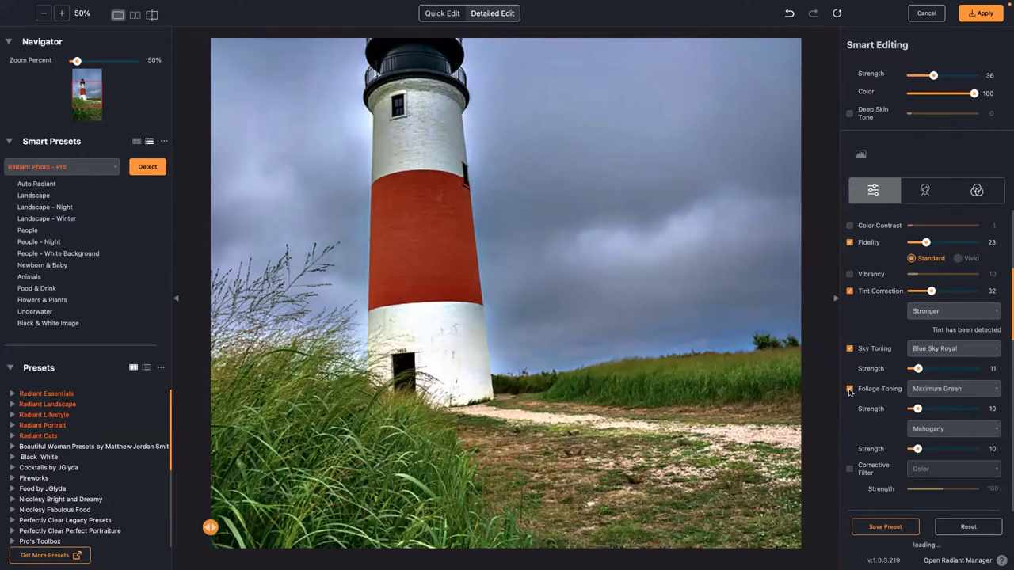
left_click(925, 393)
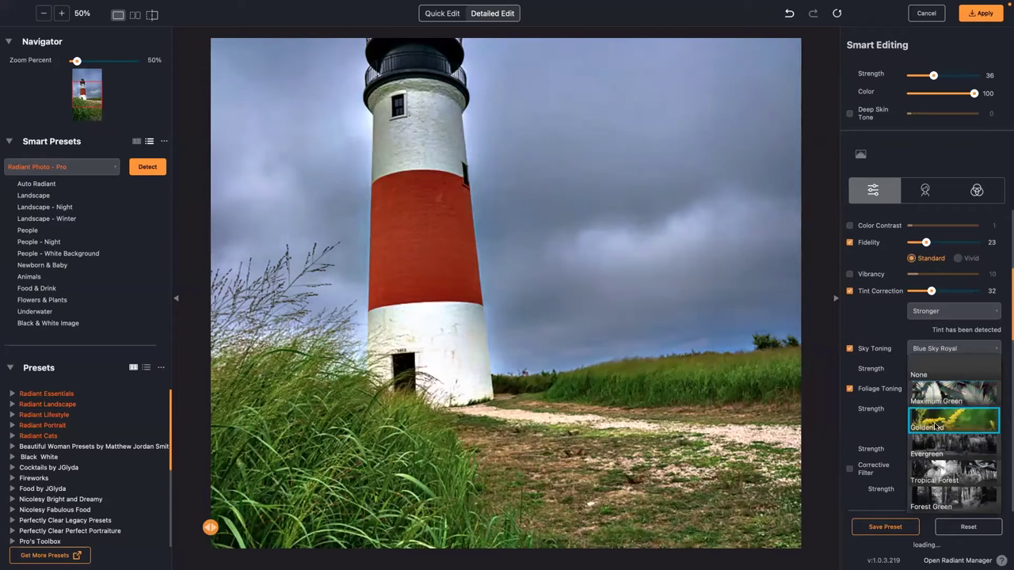
left_click(937, 427)
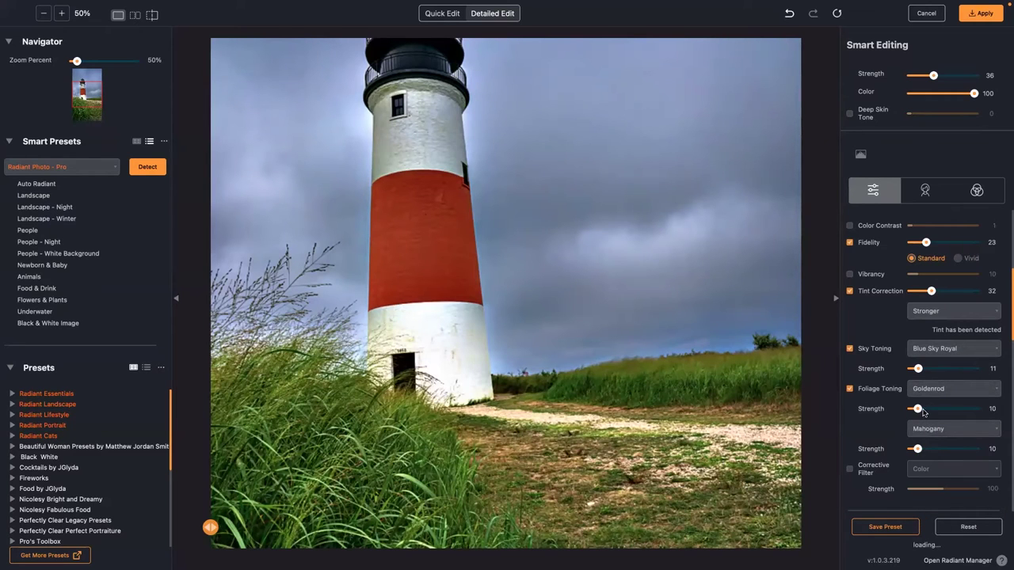
left_click_drag(930, 411, 912, 412)
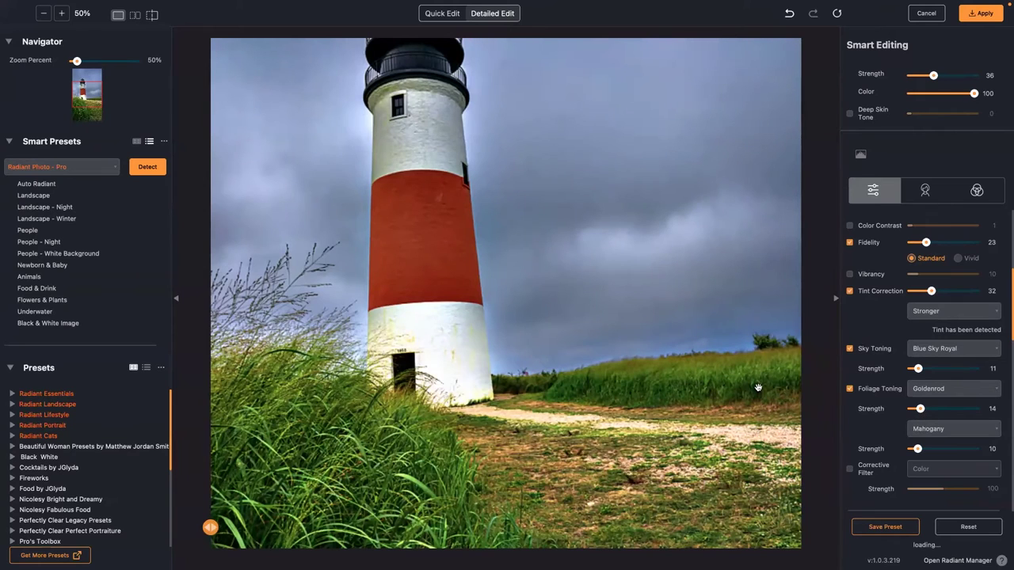
key("ctrl+minus")
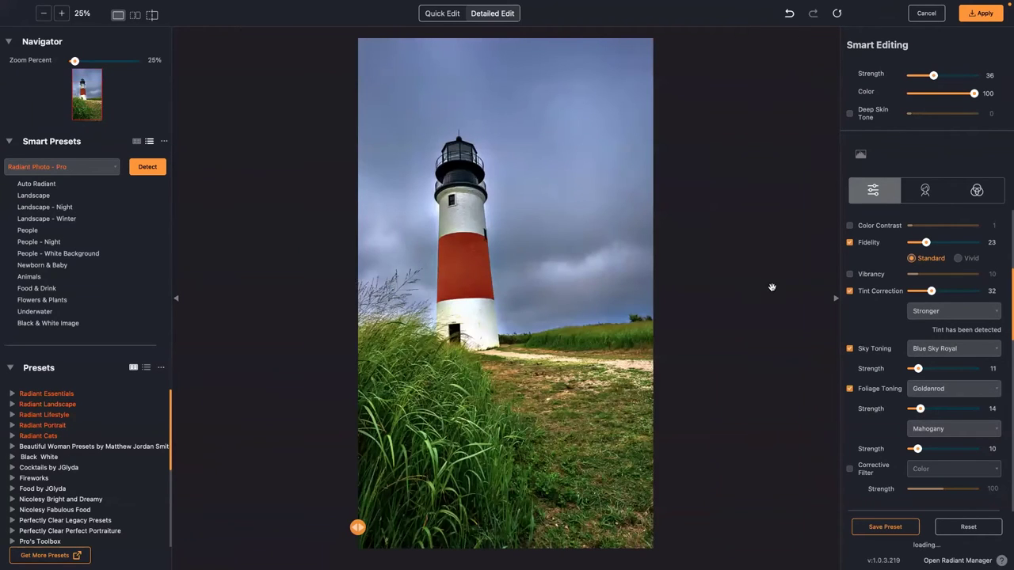
left_click(980, 13)
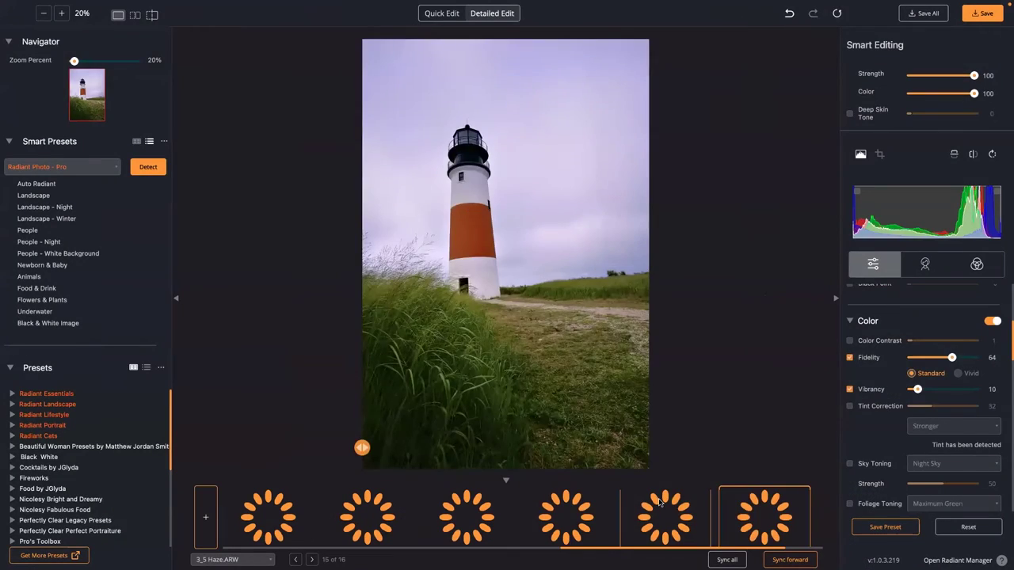
- Open the lake photo 3_6_Graduated.ARW and apply the Landscape smart preset to it
left_click(659, 503)
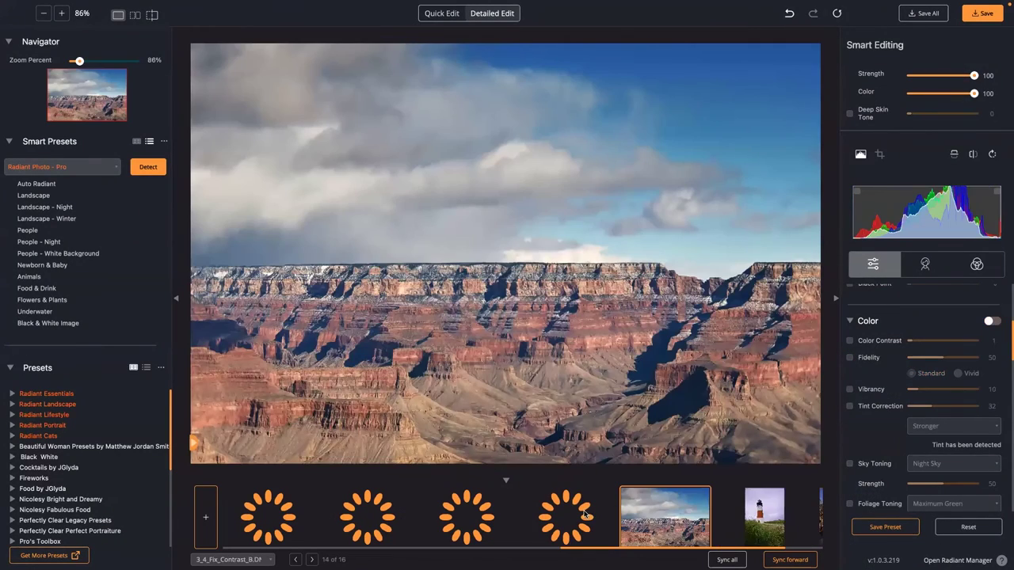
left_click(586, 515)
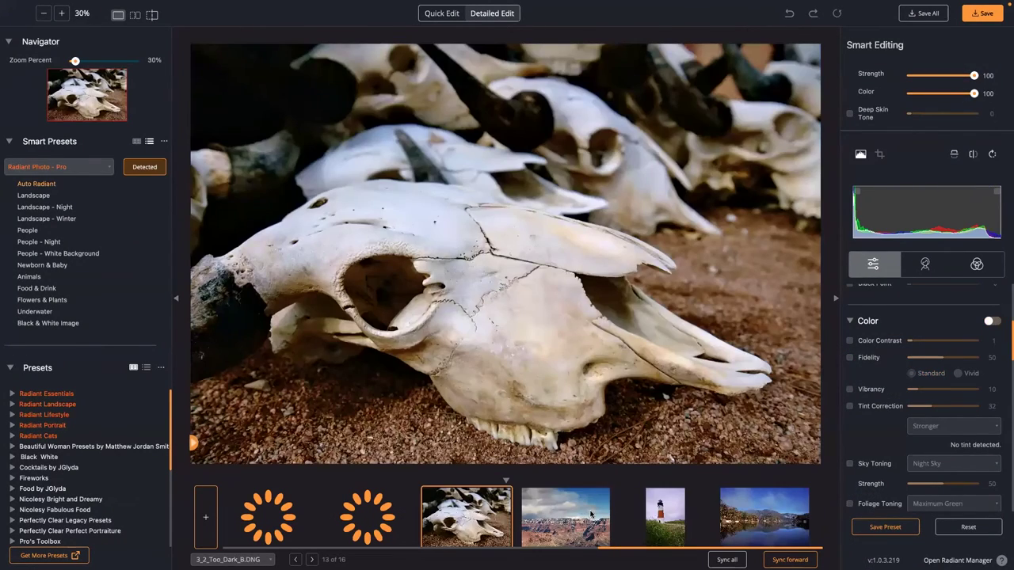
left_click(746, 516)
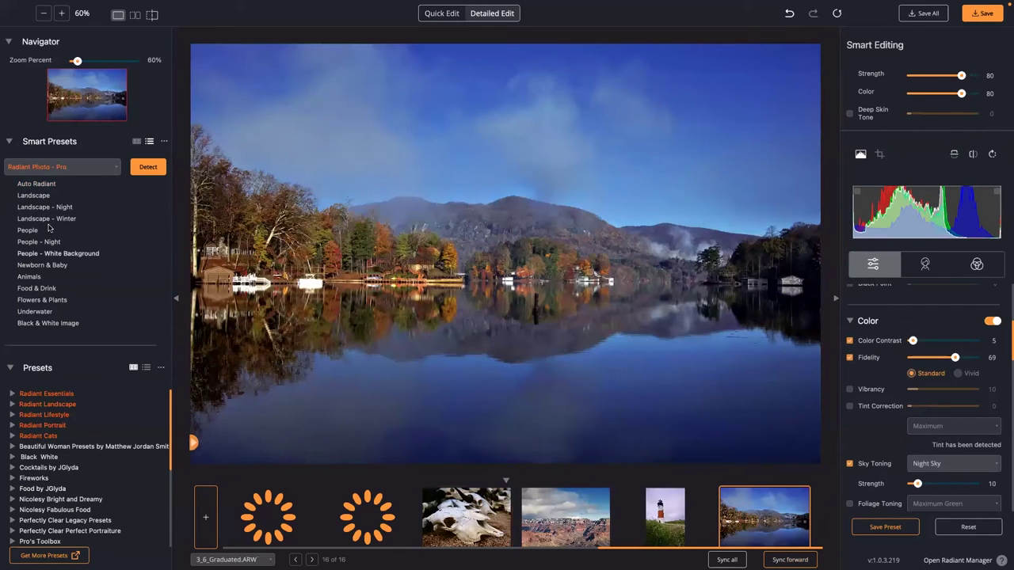
left_click(33, 196)
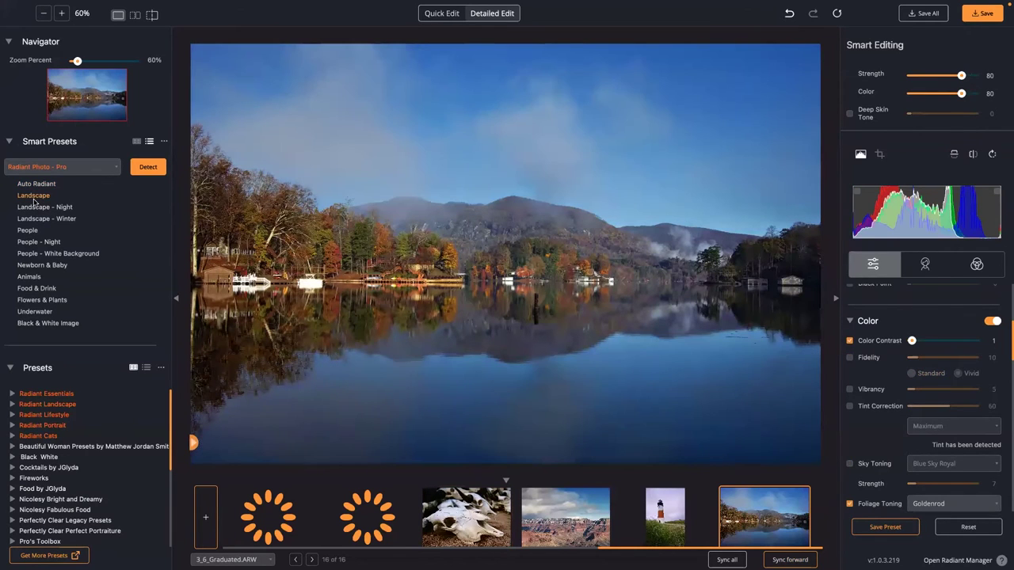
- Switch the smart preset collection to My Smart Presets for all loaded photos
left_click(62, 168)
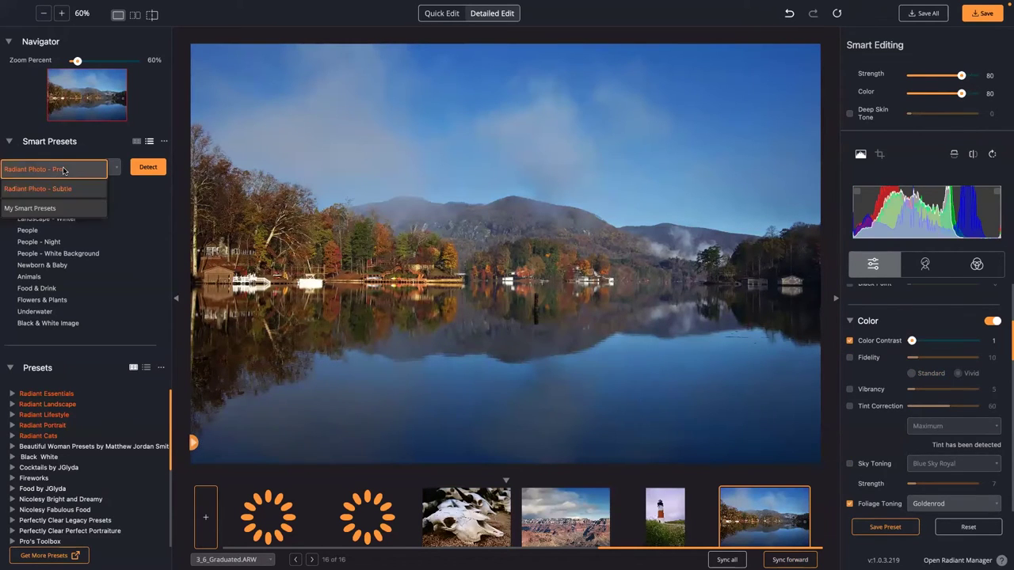
left_click(55, 208)
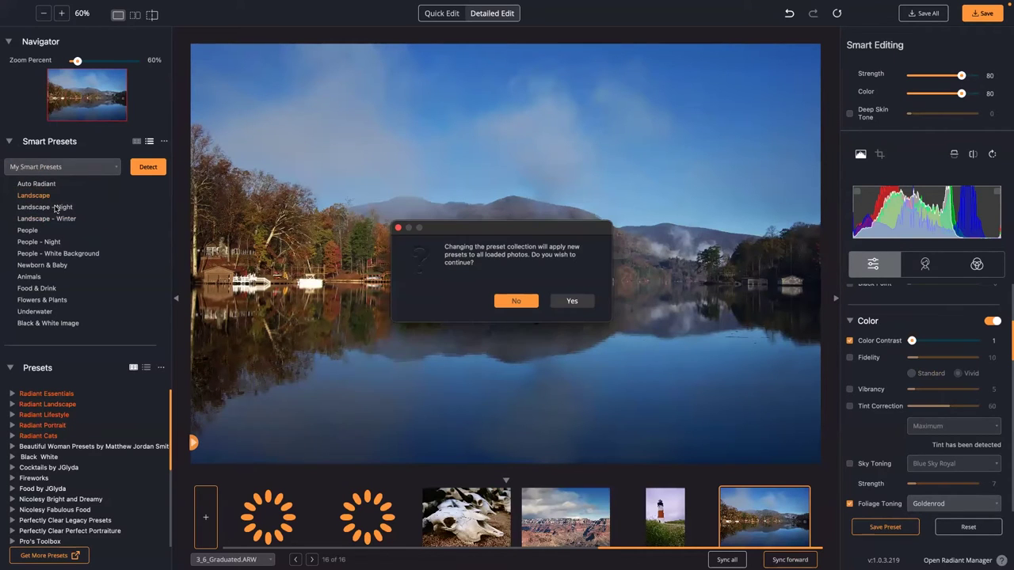
left_click(571, 301)
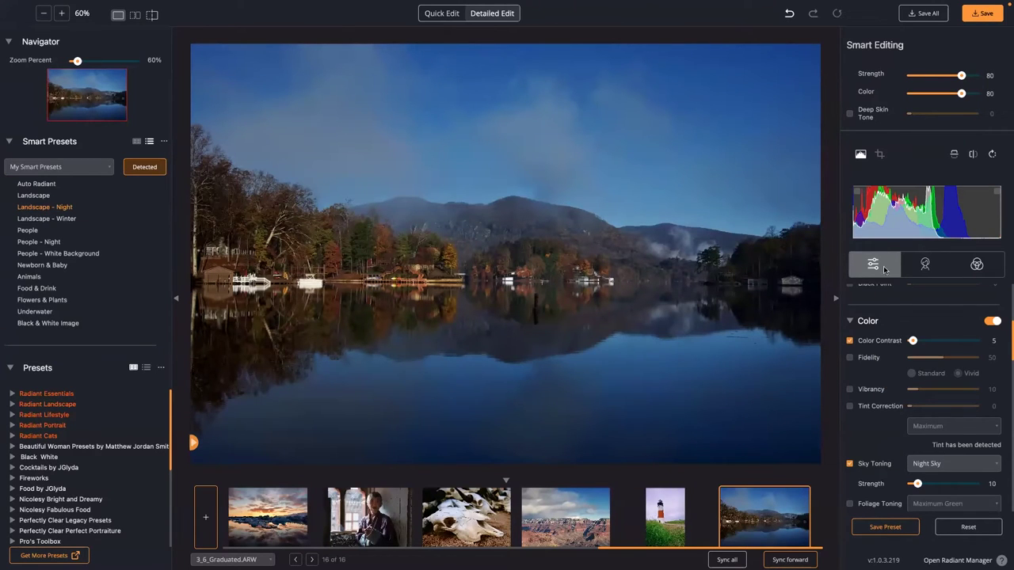
- Turn on Depth in Contrast mode for the lake photo and set Light Diffusion to 87
scroll(884, 346, "up", 5)
scroll(883, 346, "up", 1)
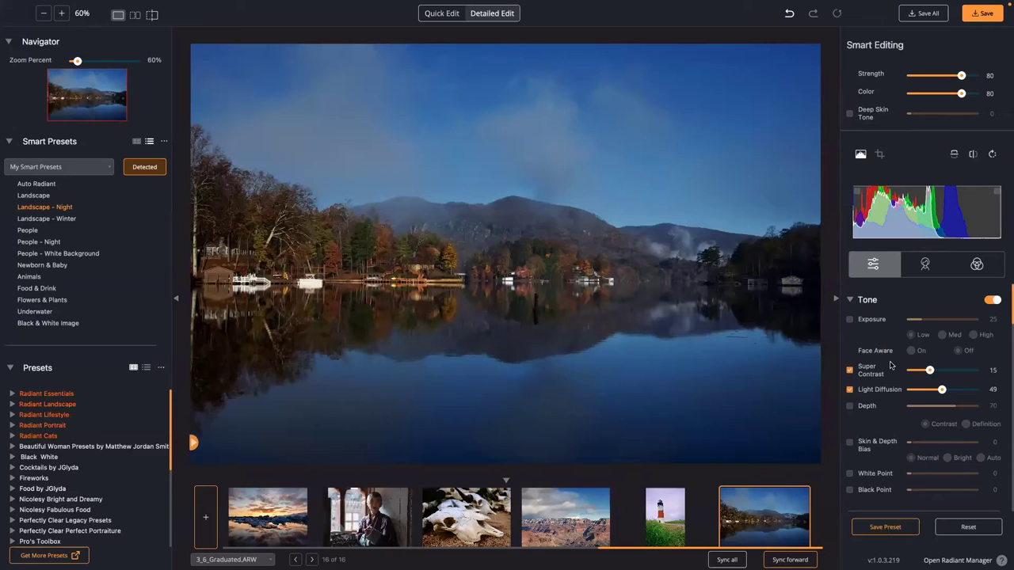
left_click(851, 406)
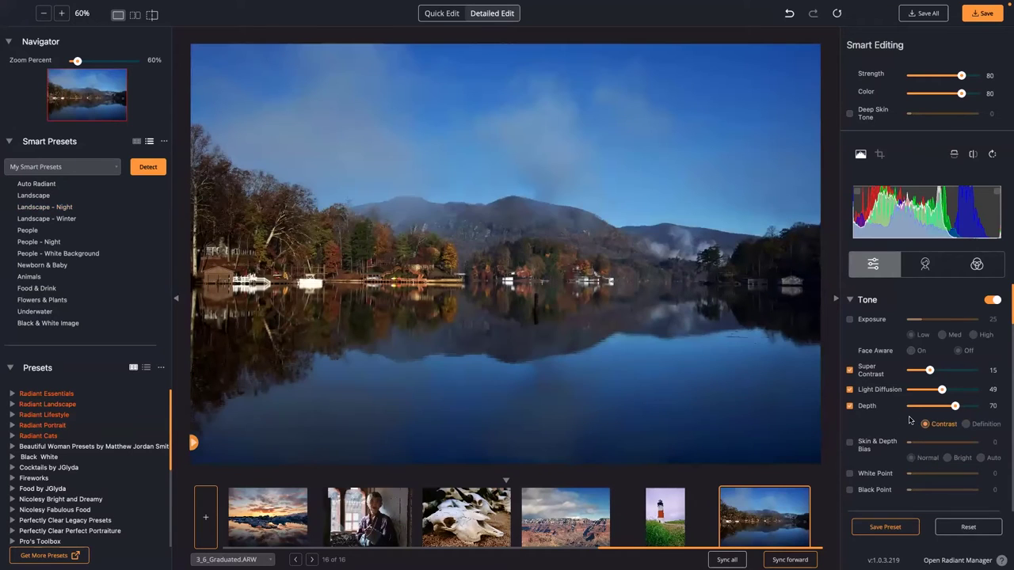
scroll(911, 424, "down", 5)
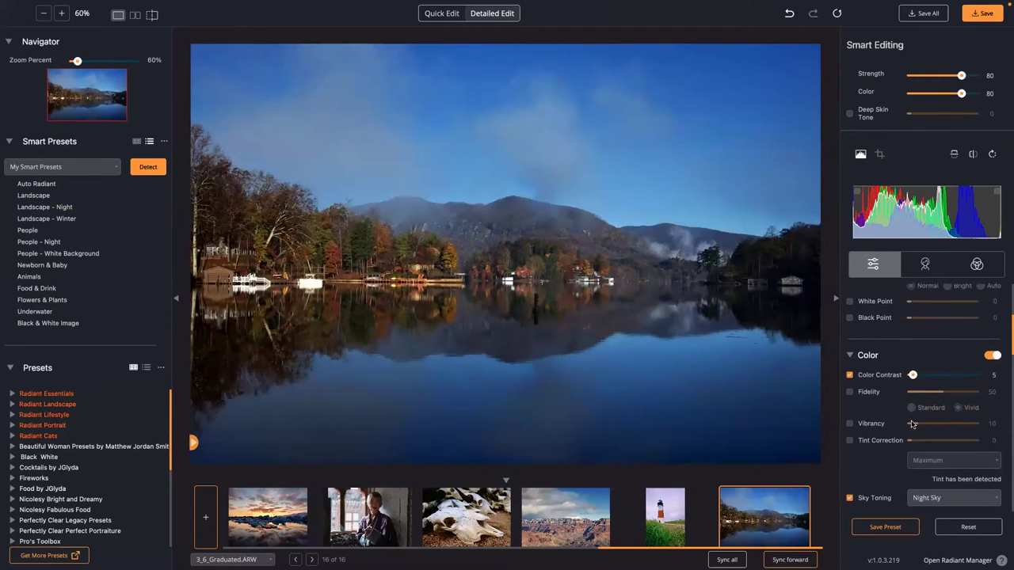
scroll(903, 412, "up", 4)
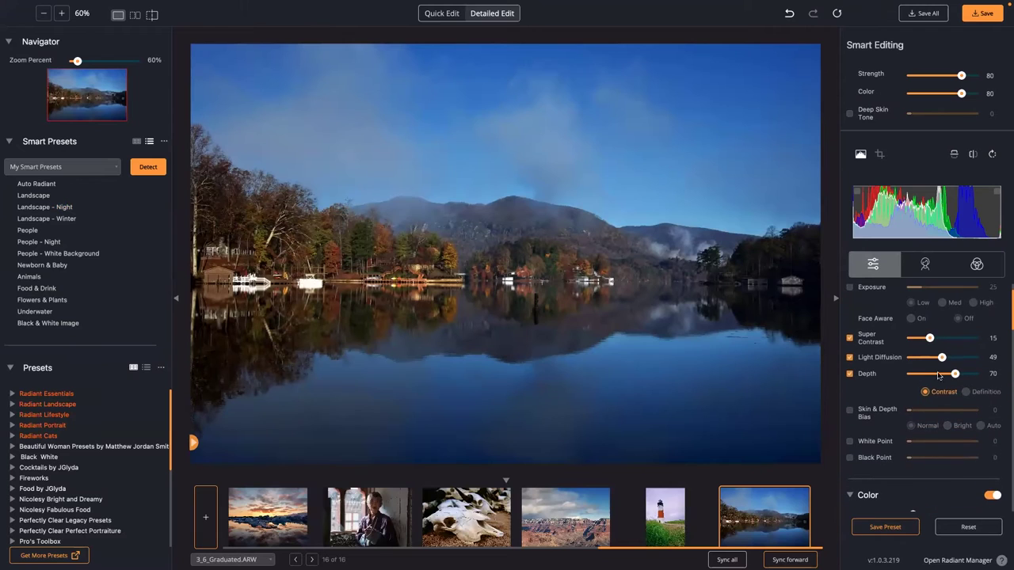
left_click(966, 362)
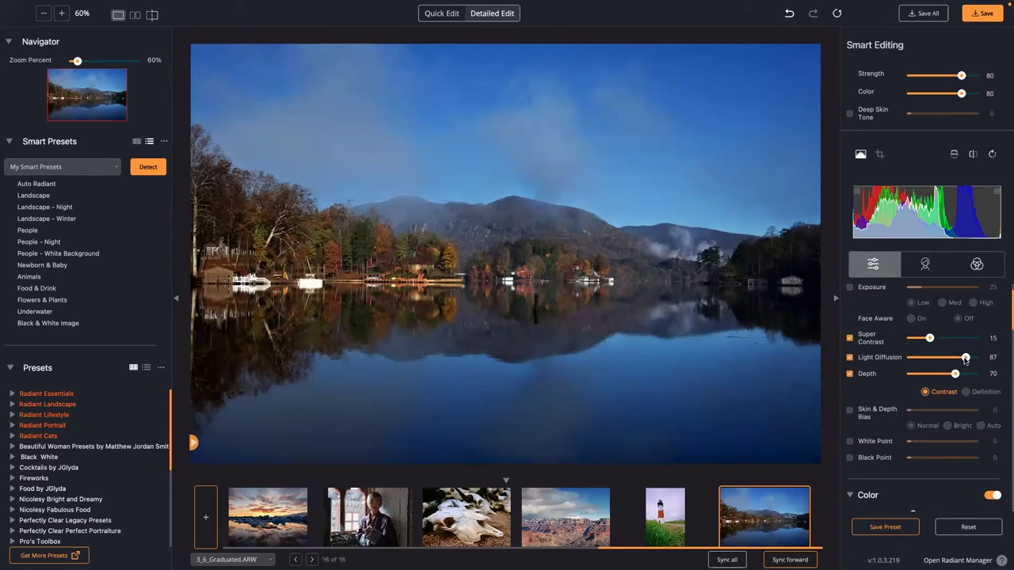
- Enable Fidelity in Vivid mode for the lake photo and set it to 14
scroll(906, 369, "down", 4)
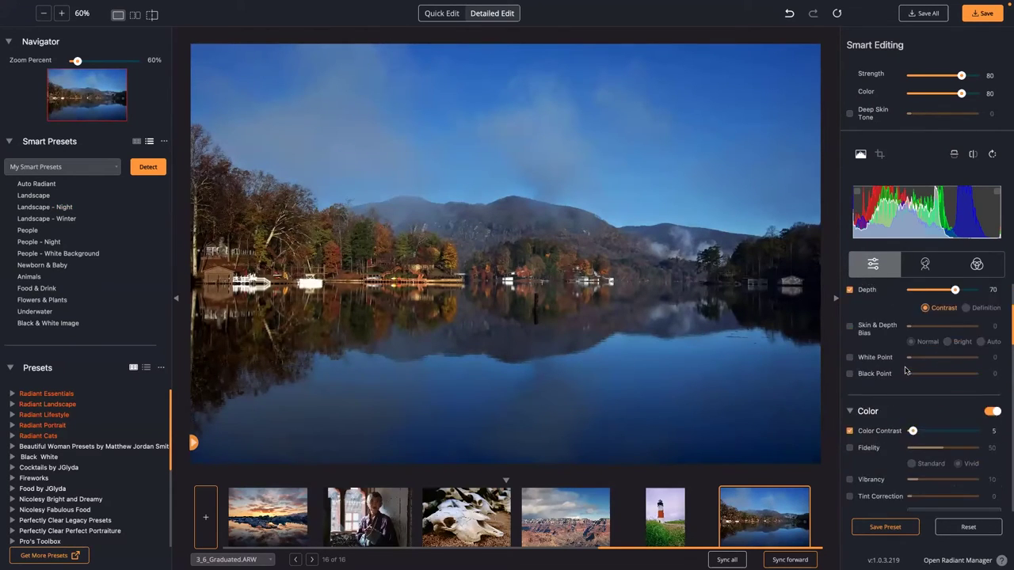
scroll(906, 370, "down", 1)
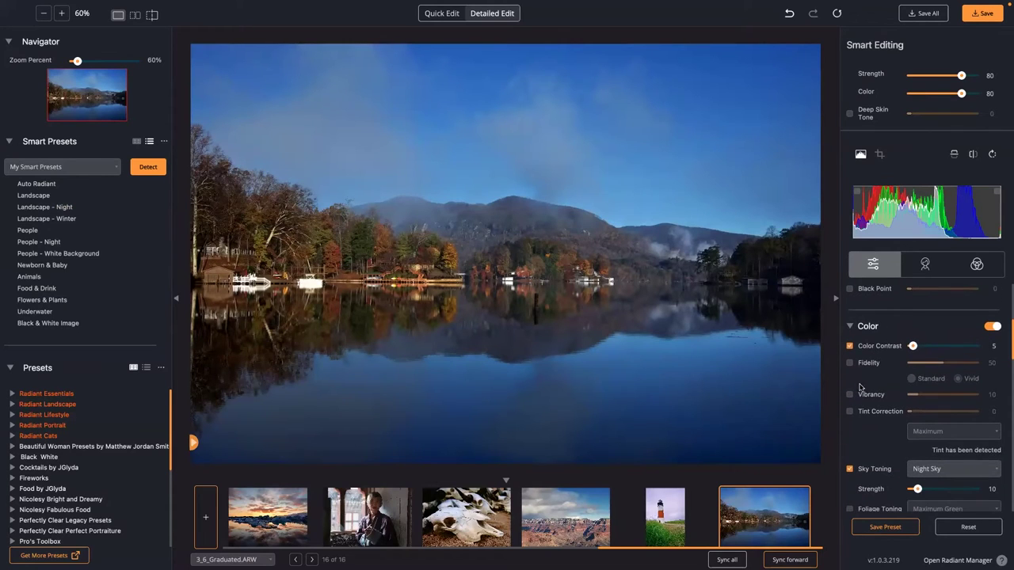
left_click(849, 365)
left_click(922, 364)
left_click(919, 365)
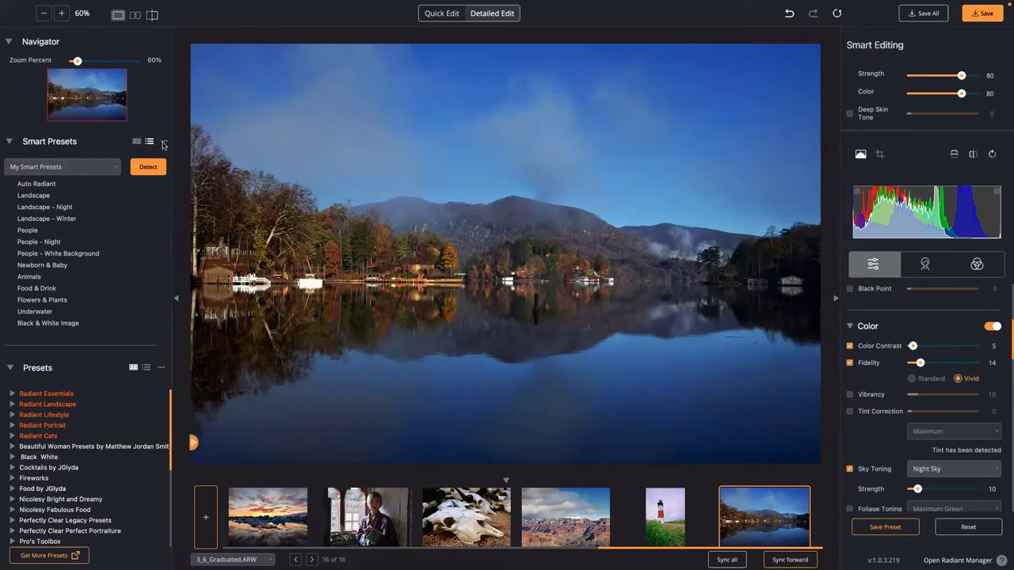
- Save the lake photo's settings over the Landscape - Night preset in the My Smart Presets collection
left_click(163, 142)
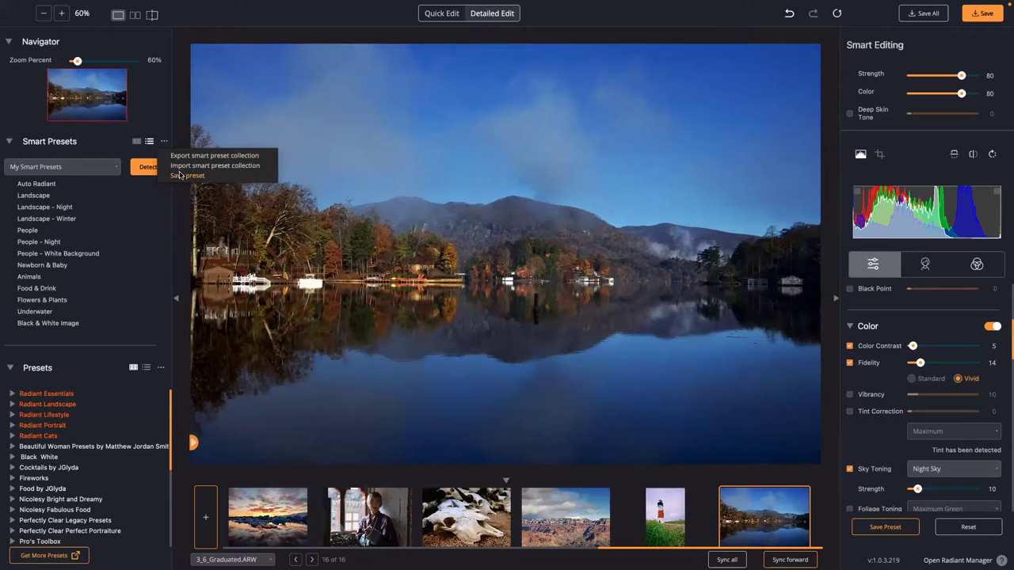
left_click(182, 175)
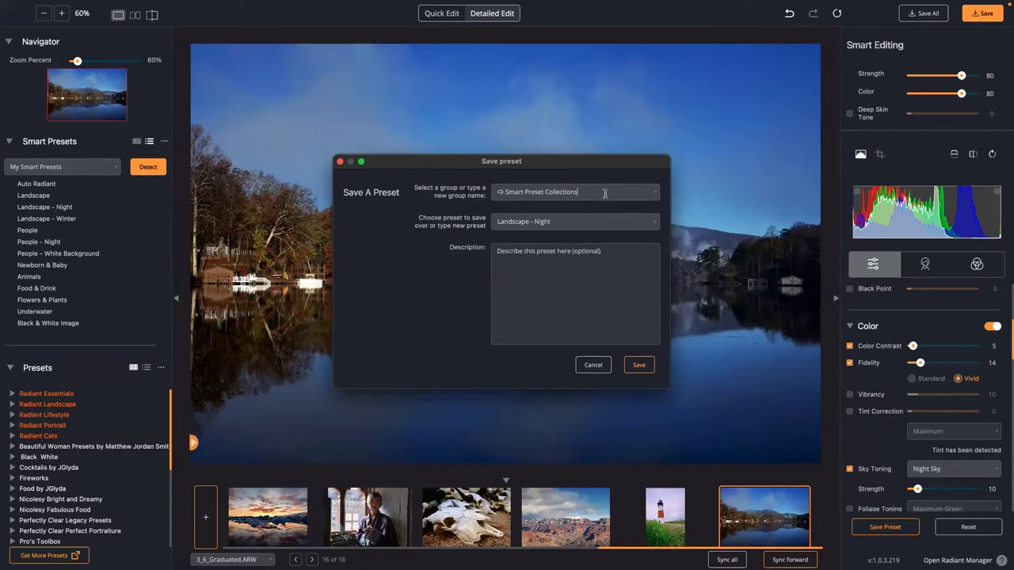
left_click(655, 195)
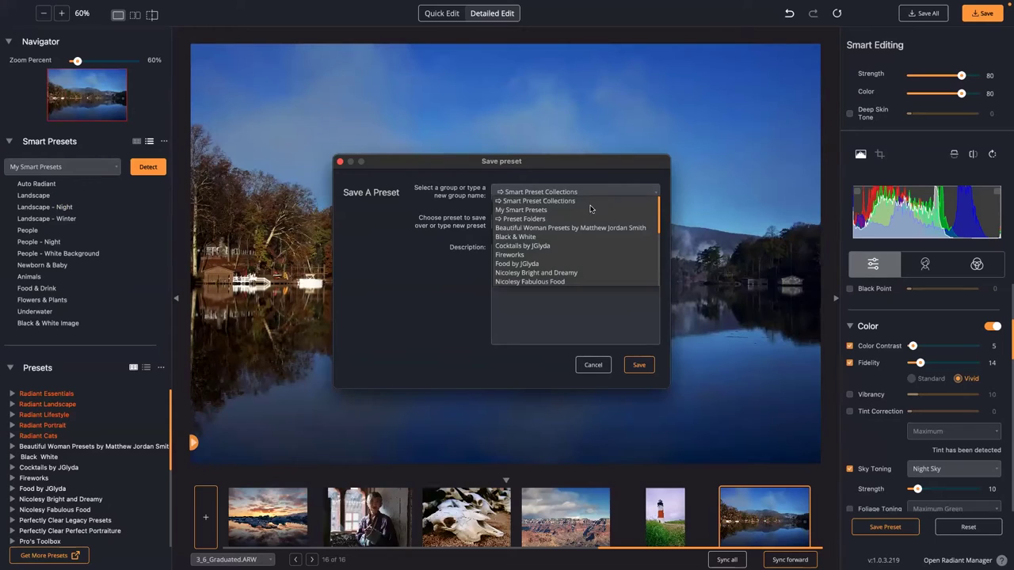
left_click(565, 211)
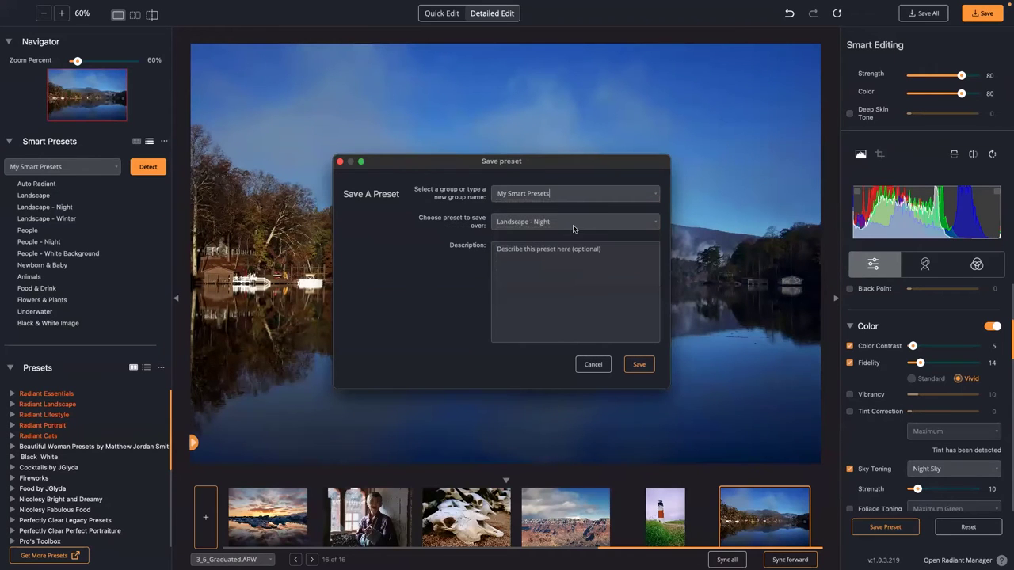
left_click(637, 366)
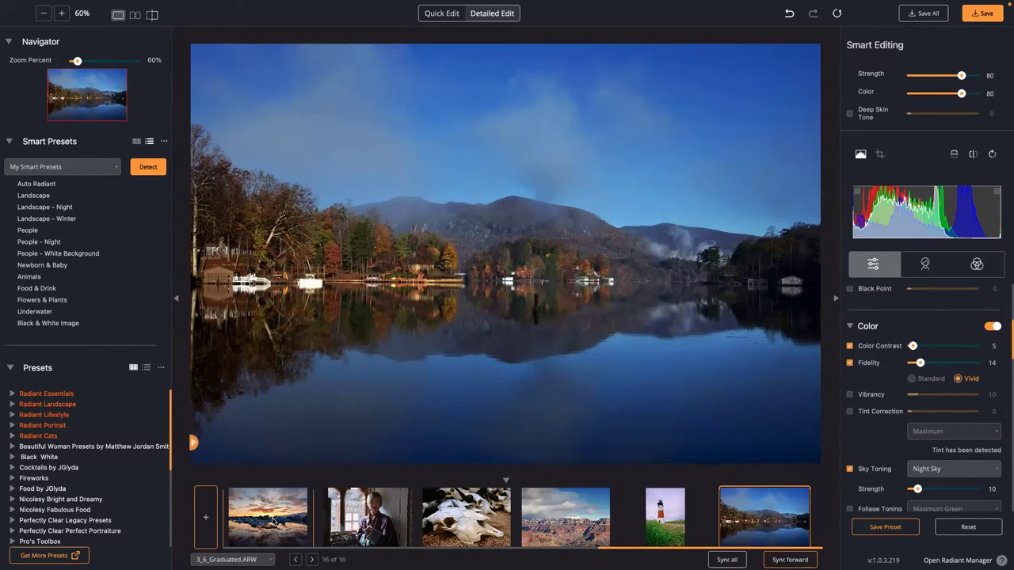
- Apply the Landscape smart preset to the sunset photo _DSF6030.tif, and switch the smart preset collection to Radiant Photo - Pro
left_click(38, 196)
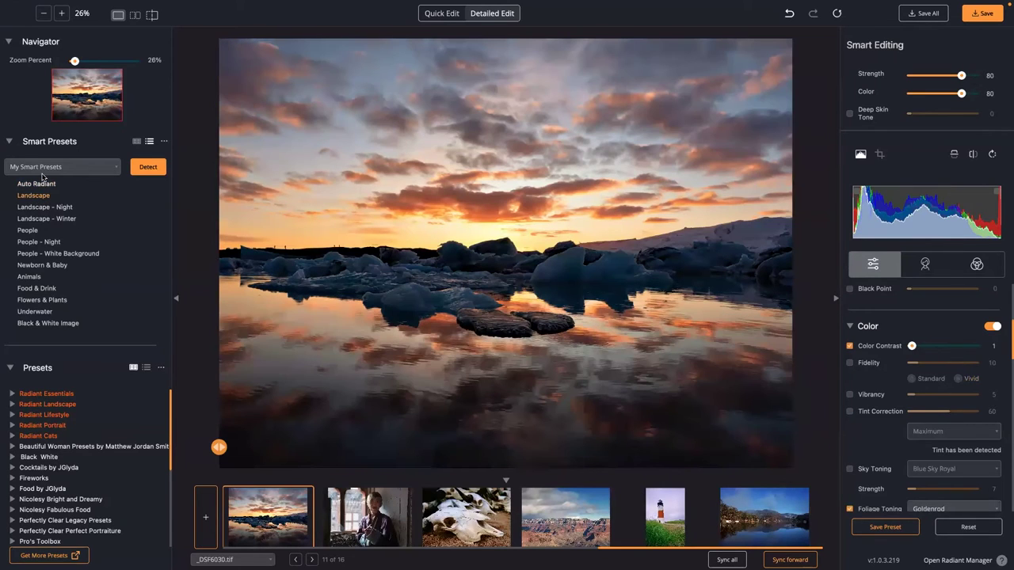
left_click(87, 170)
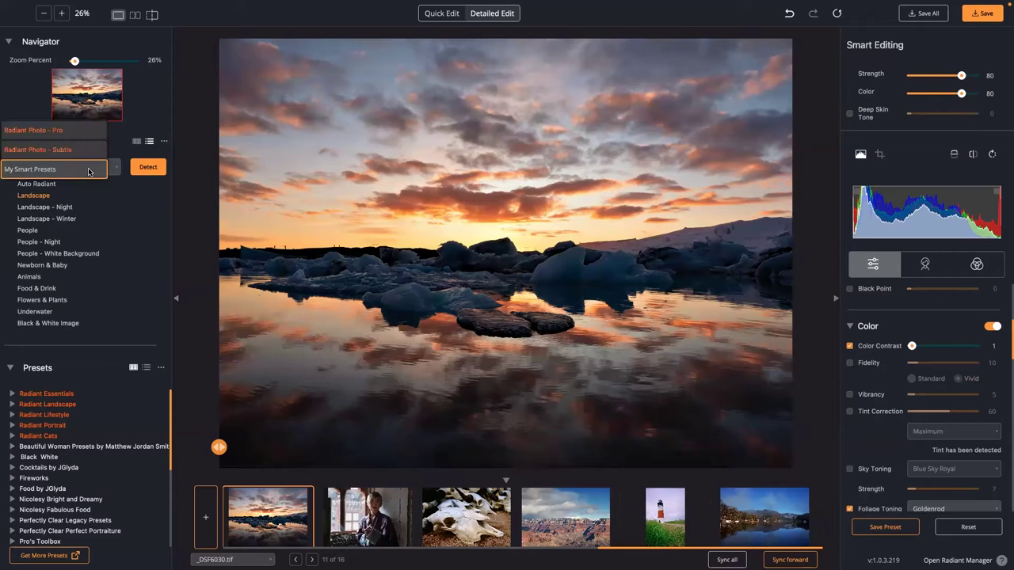
left_click(73, 131)
- Switch the coastal town photo _ELL3627.tif to Quick Edit and set its Exposure to 30
left_click(564, 303)
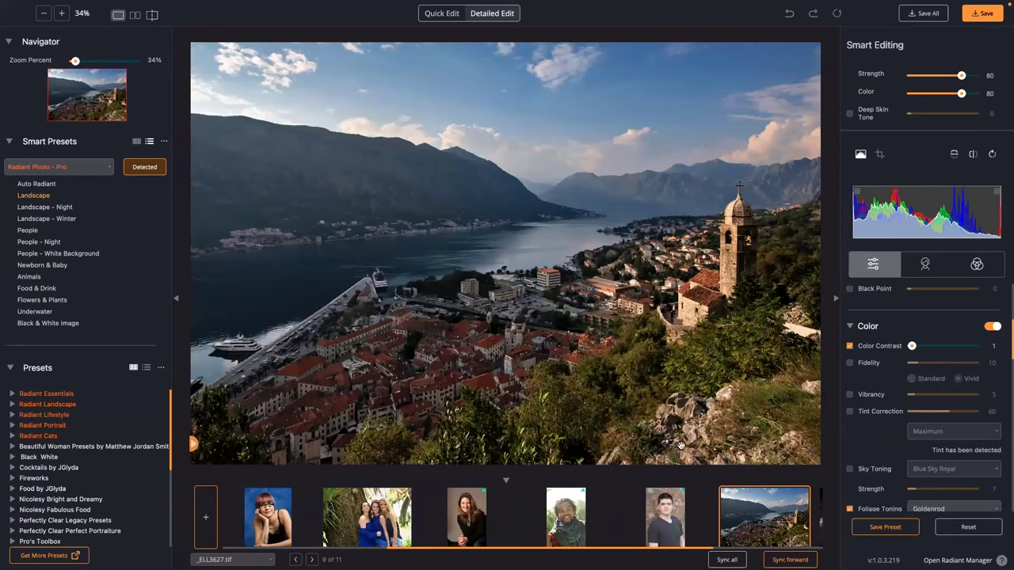
left_click(561, 306)
left_click(441, 14)
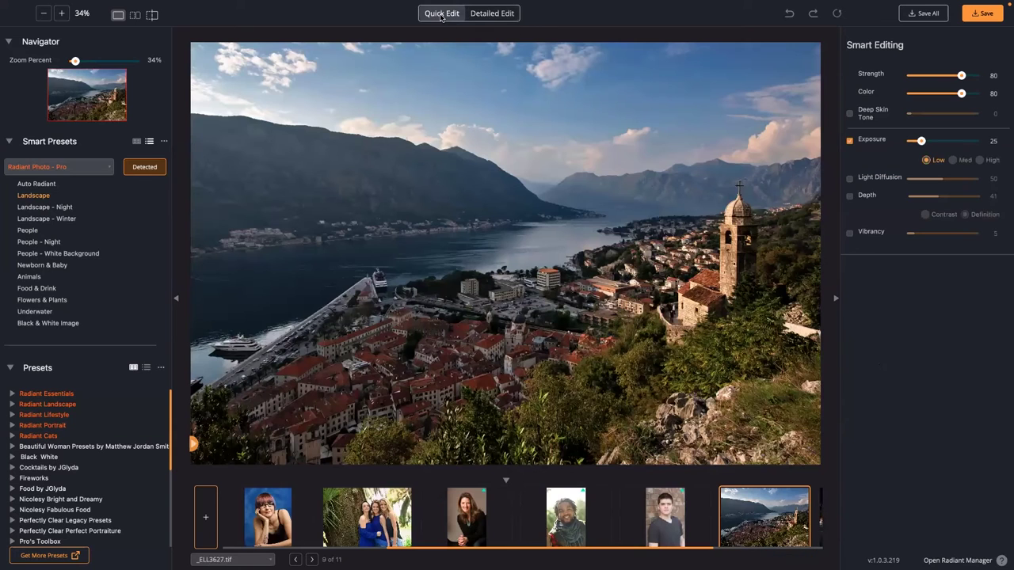
left_click(485, 187)
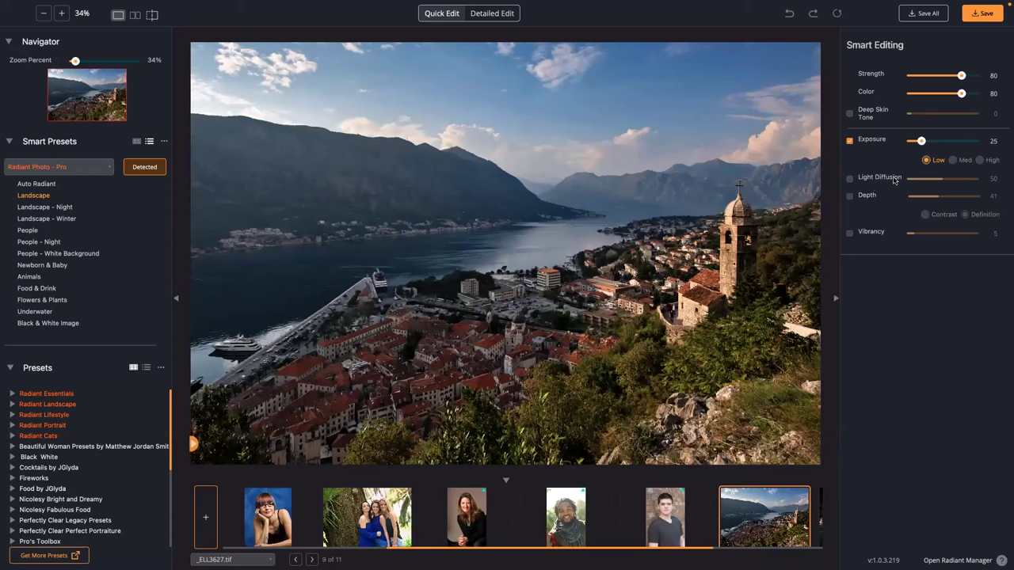
left_click_drag(920, 141, 923, 141)
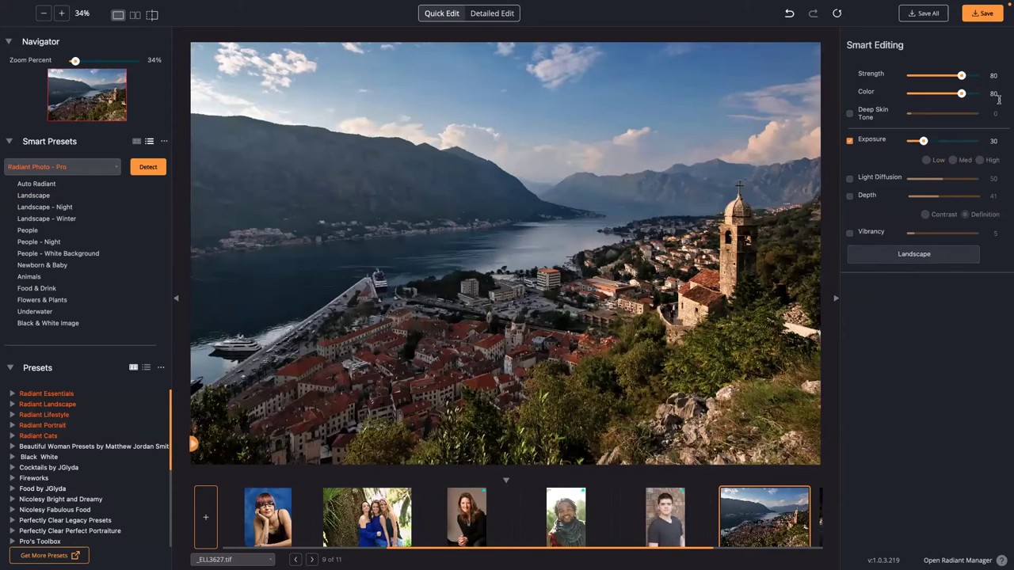
- Set the coastal town photo's Strength to 60 and Color to 100, with Light Diffusion at 50 and Depth at 41 enabled
left_click_drag(964, 96, 949, 75)
left_click(960, 74)
left_click(850, 181)
left_click(851, 198)
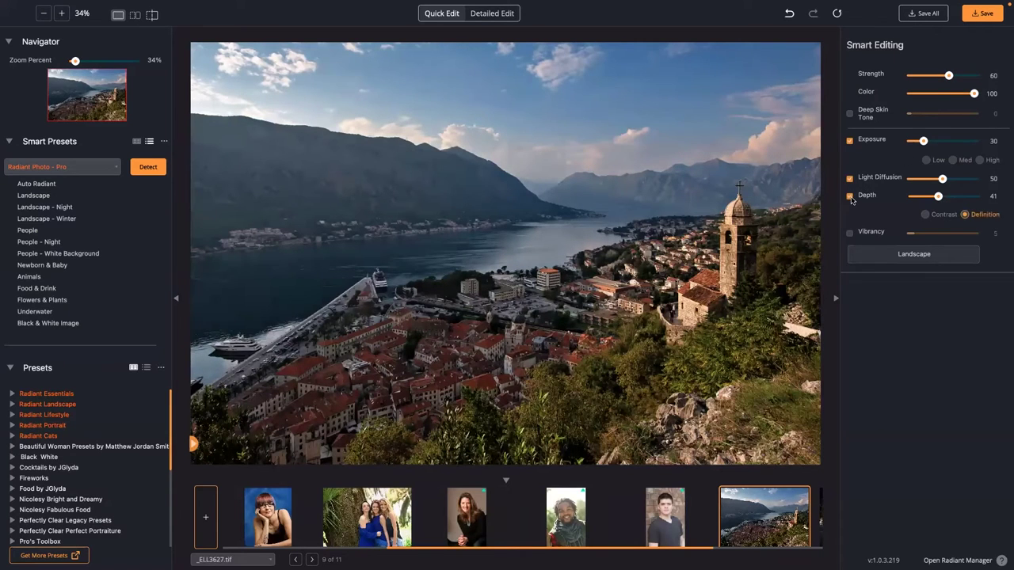
left_click(670, 199)
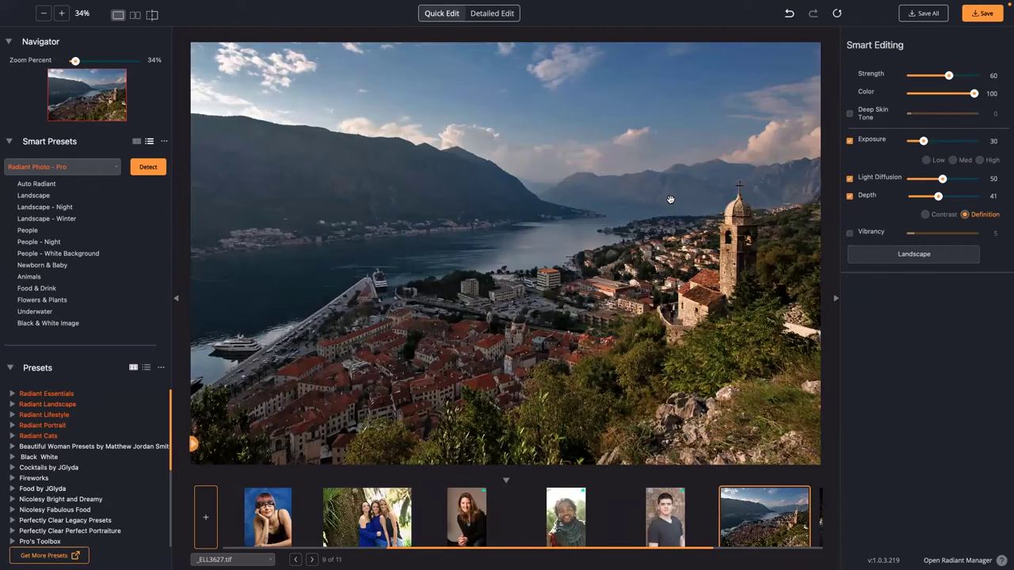
- Return the coastal town photo to Detailed Edit and hide the histogram
left_click(479, 18)
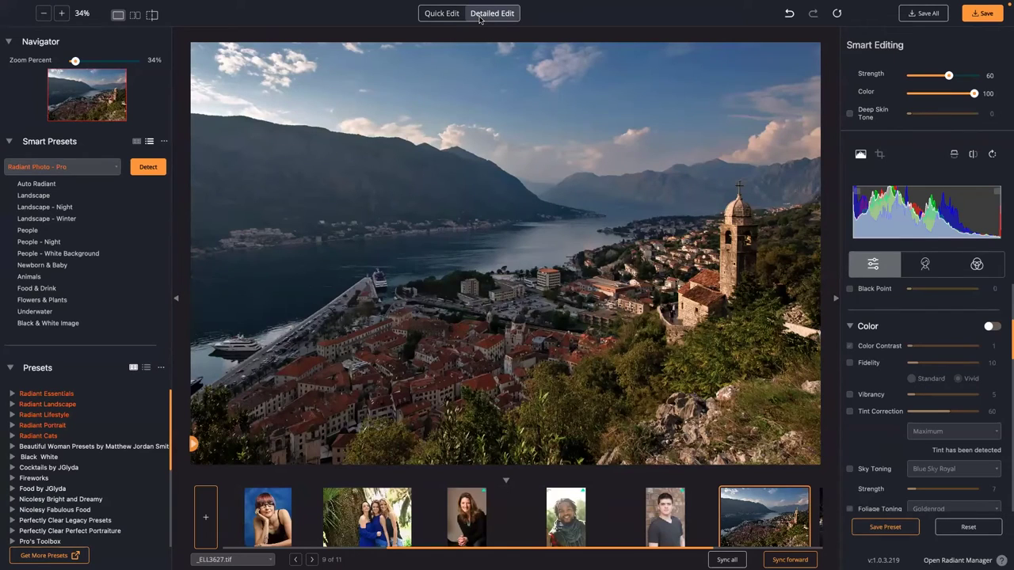
left_click(860, 153)
scroll(898, 238, "up", 5)
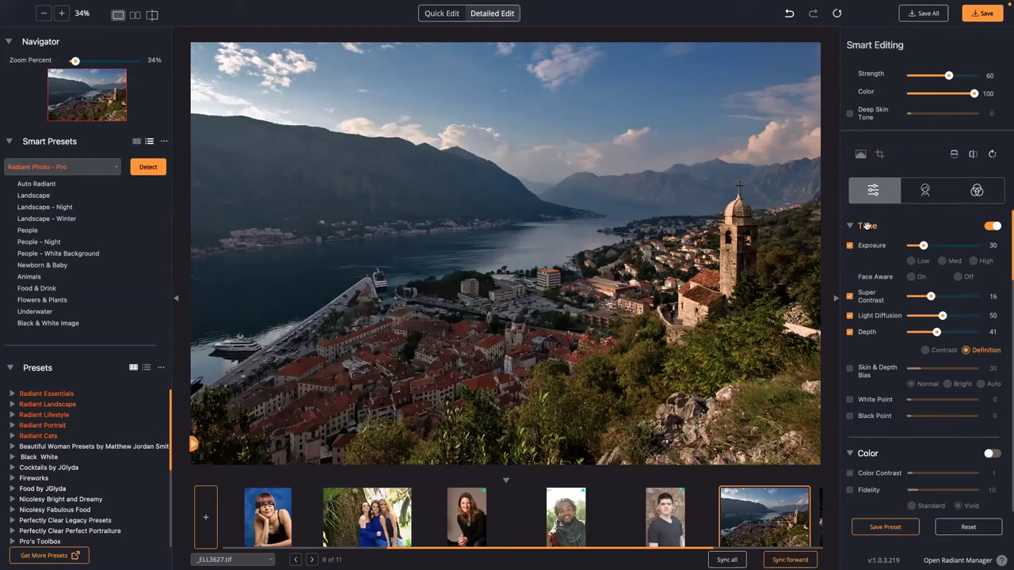
- Collapse the Graduated Filter and Finishing Tools sections
scroll(867, 226, "down", 7)
scroll(867, 226, "down", 3)
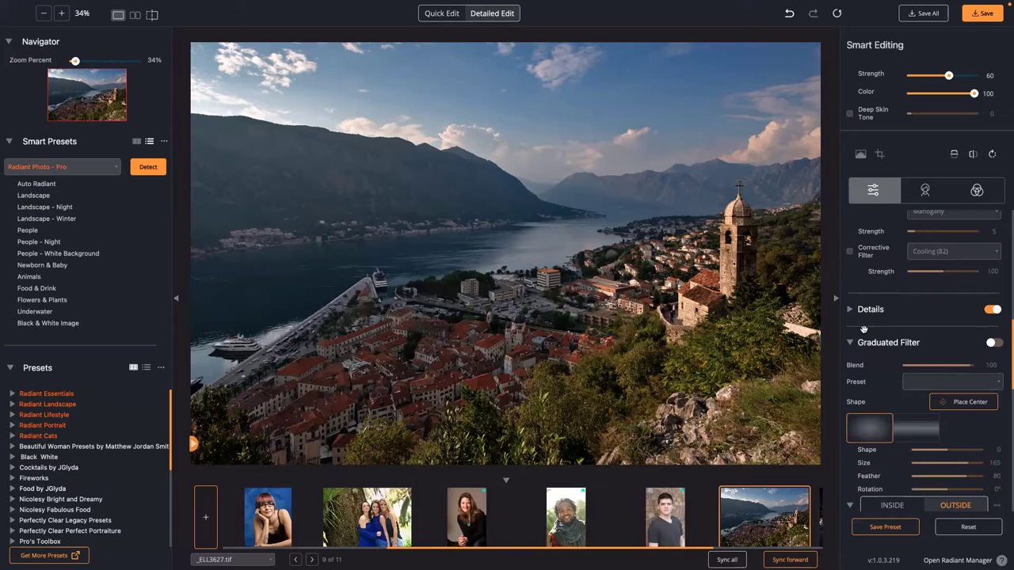
left_click(849, 343)
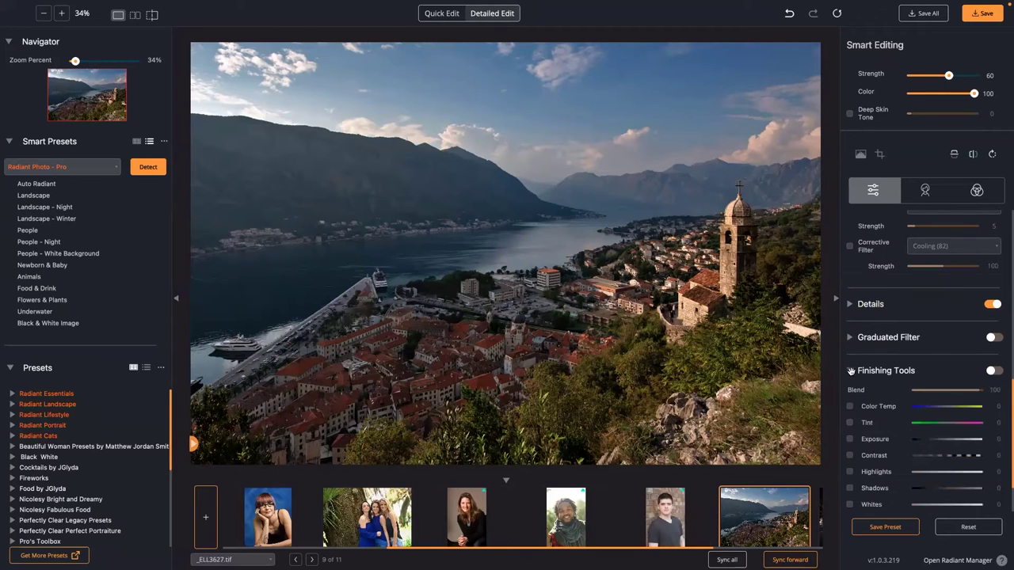
left_click(850, 370)
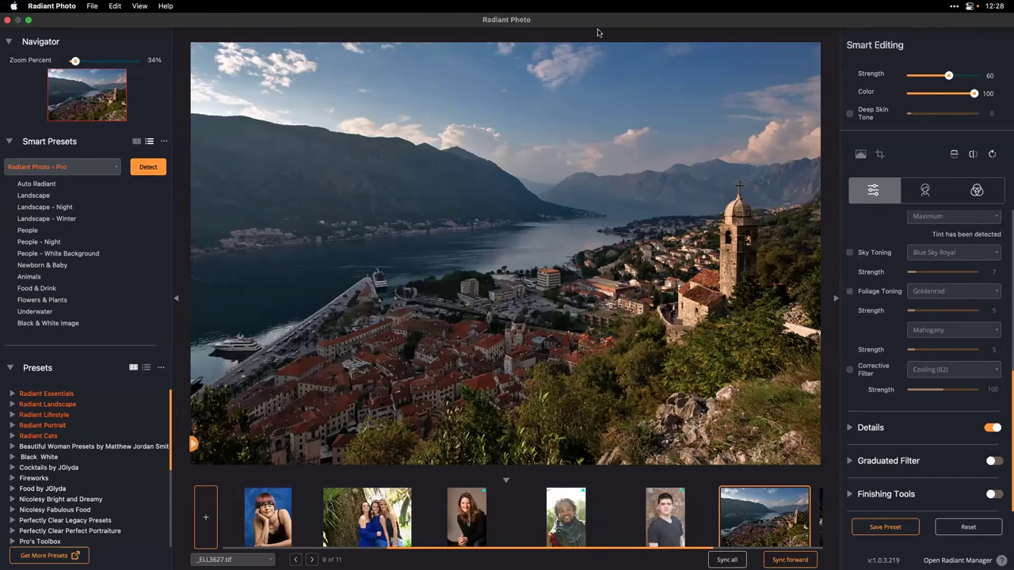
- Set the coastal town photo's Exposure to 41 in the Tone section
scroll(882, 349, "up", 6)
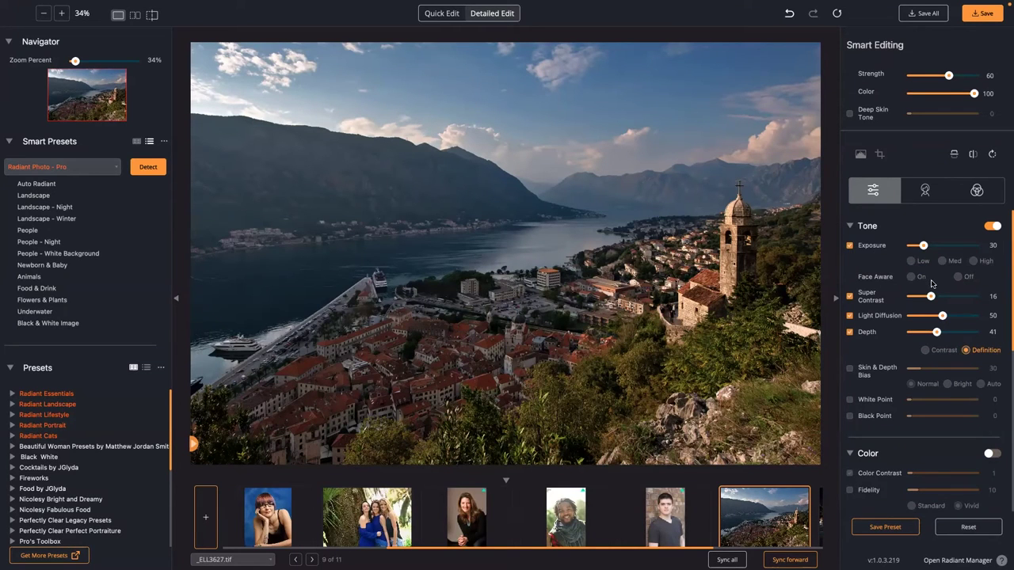
mouse_move(932, 249)
left_mouse_down()
mouse_move(963, 248)
mouse_move(928, 246)
left_mouse_up()
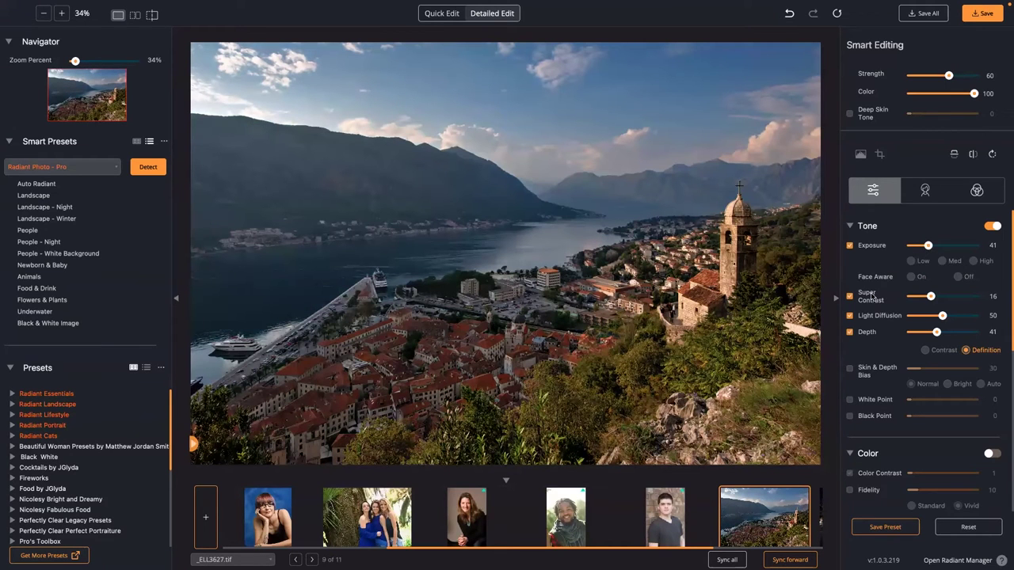
- Open the portrait of the woman in the black blazer and vary its Exposure, trying 101 and 13
left_click(466, 511)
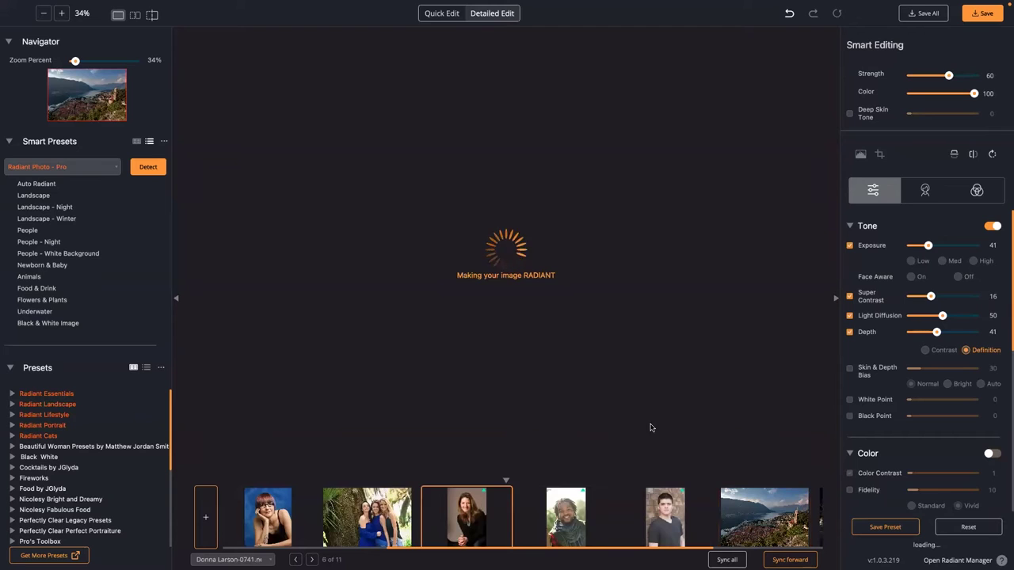
left_click(935, 241)
left_click_drag(934, 241, 953, 243)
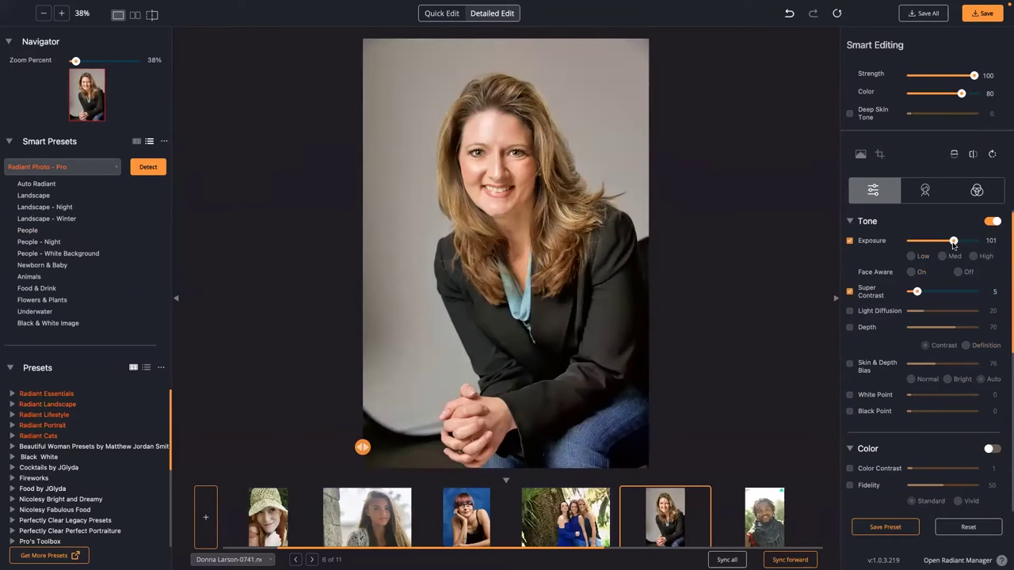
left_click(916, 242)
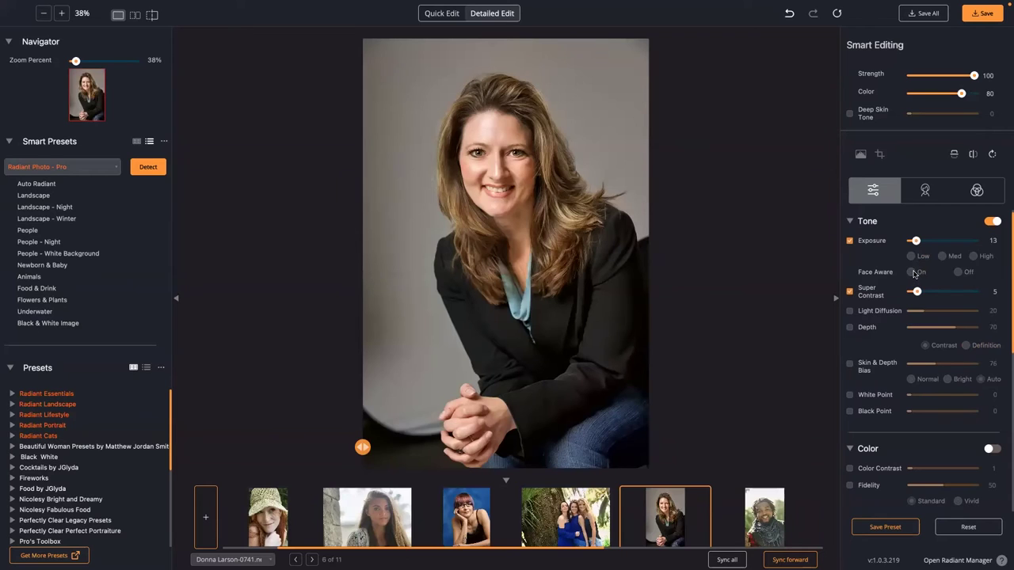
- Set the blazer portrait's Exposure to Low and compare Face Aware on and off, leaving it on
left_click(910, 256)
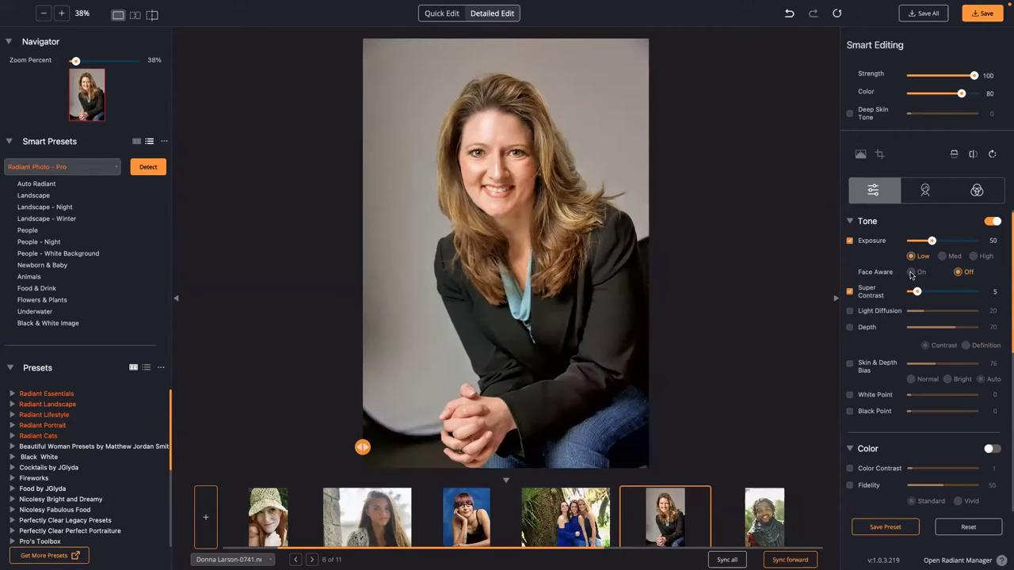
left_click(911, 272)
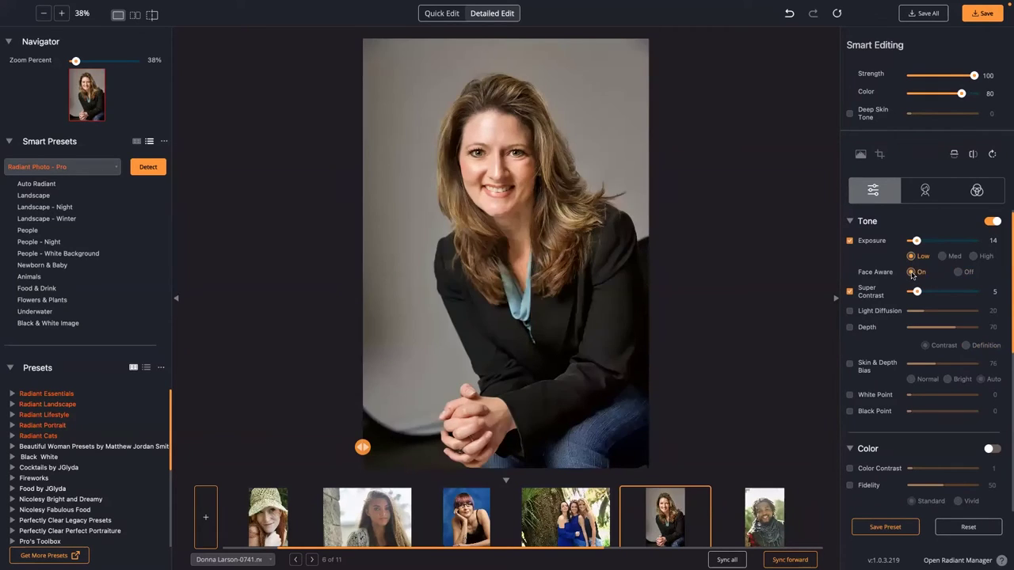
left_click(958, 271)
left_click(913, 273)
left_click(590, 238)
left_click(590, 238)
left_click(590, 238)
left_click(590, 238)
left_click(589, 239)
left_click(589, 238)
- Open the sun-hat portrait _D202465.dng and try Med Exposure before restoring Low
scroll(471, 511, "up", 1)
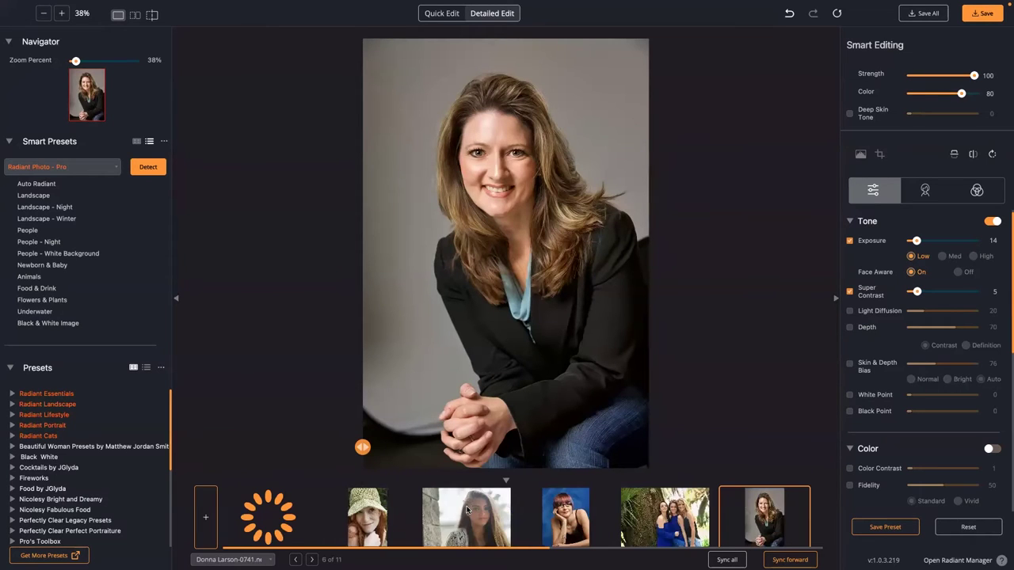
left_click(379, 514)
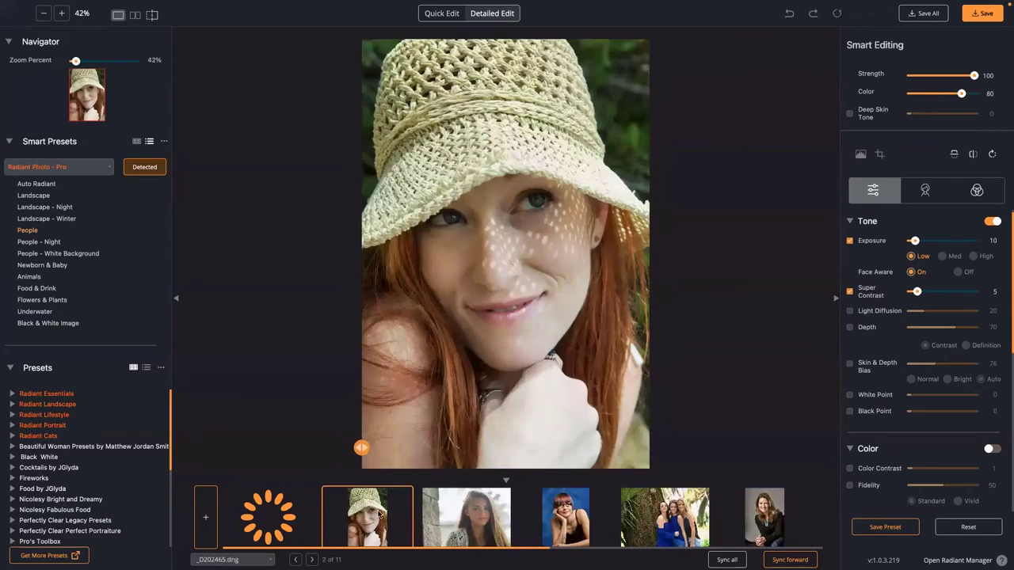
scroll(925, 292, "down", 1)
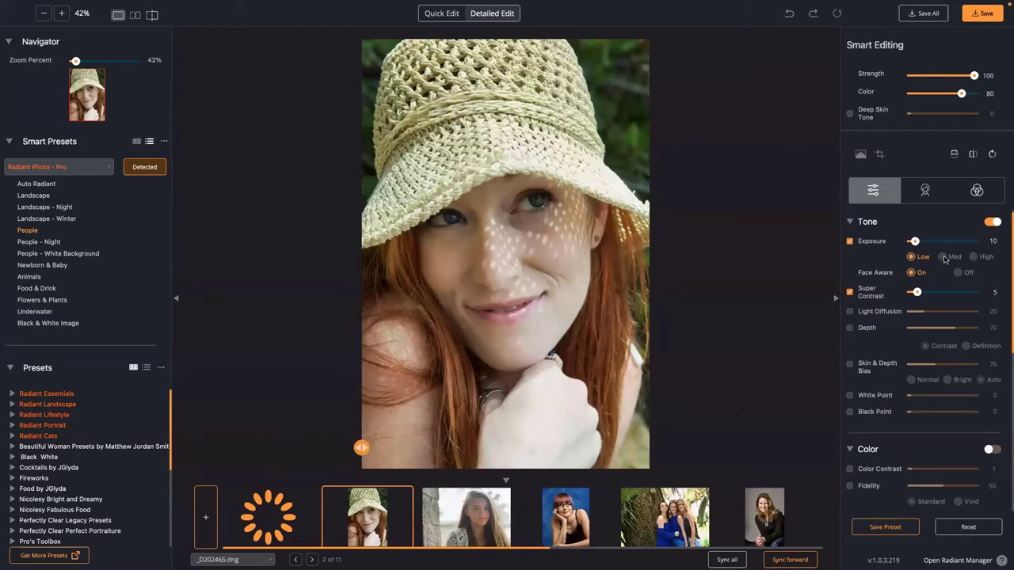
scroll(945, 258, "up", 1)
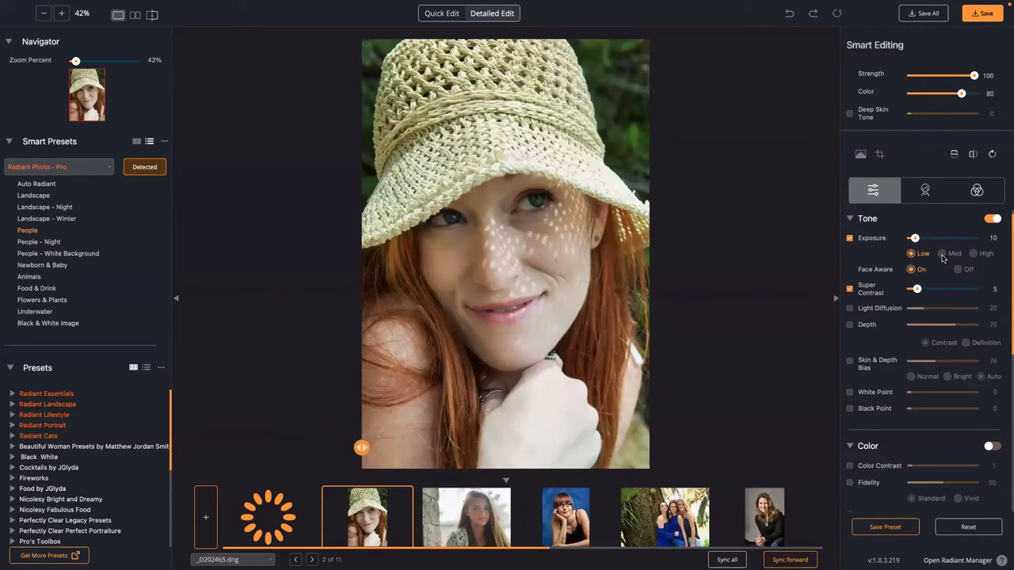
left_click(942, 255)
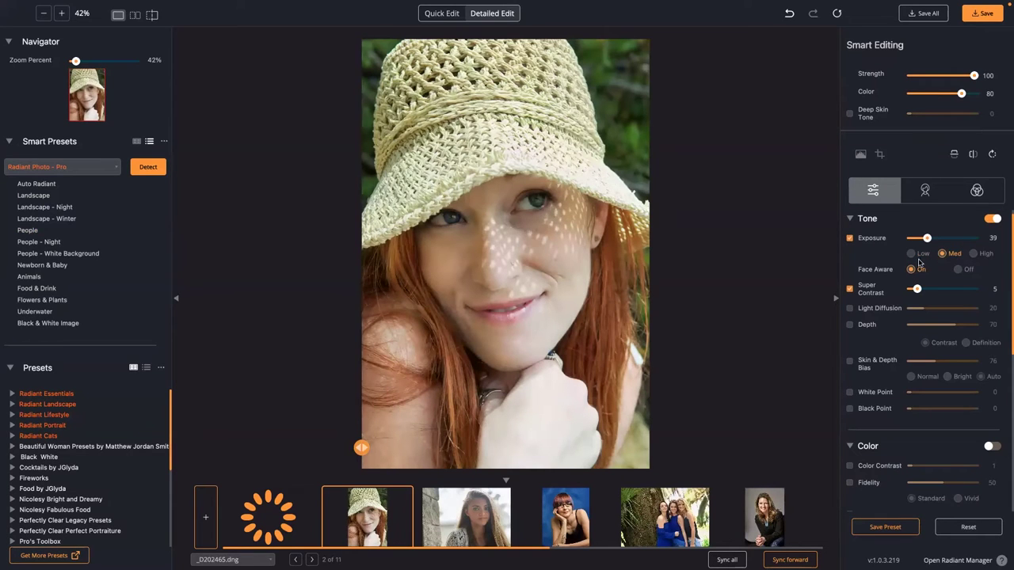
left_click(913, 254)
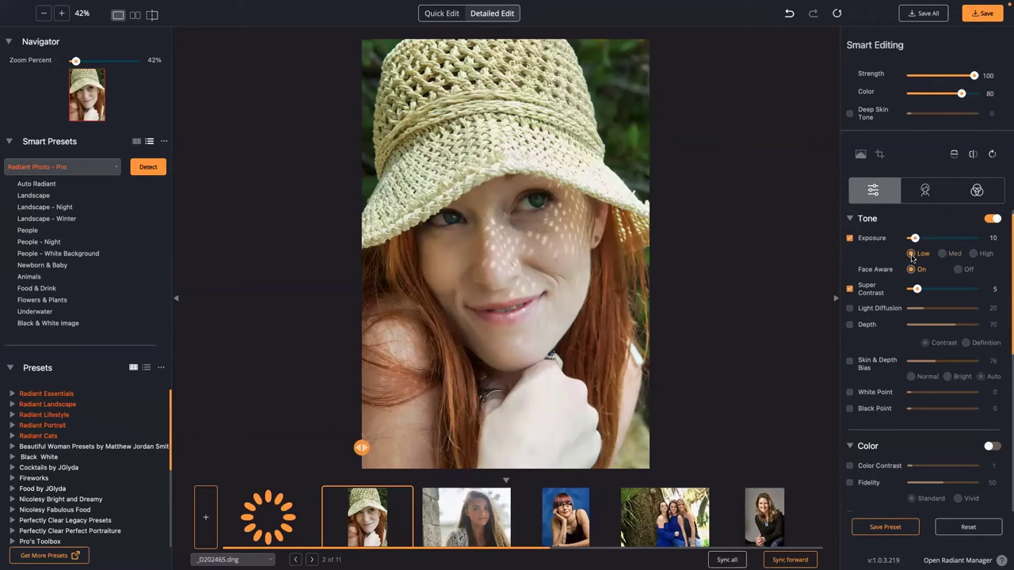
- View the night photos 2_1 Straighten.ARW and 2_2 Flip.ARW, and compare the street scene before and after correction
scroll(701, 497, "down", 5)
left_click(679, 505)
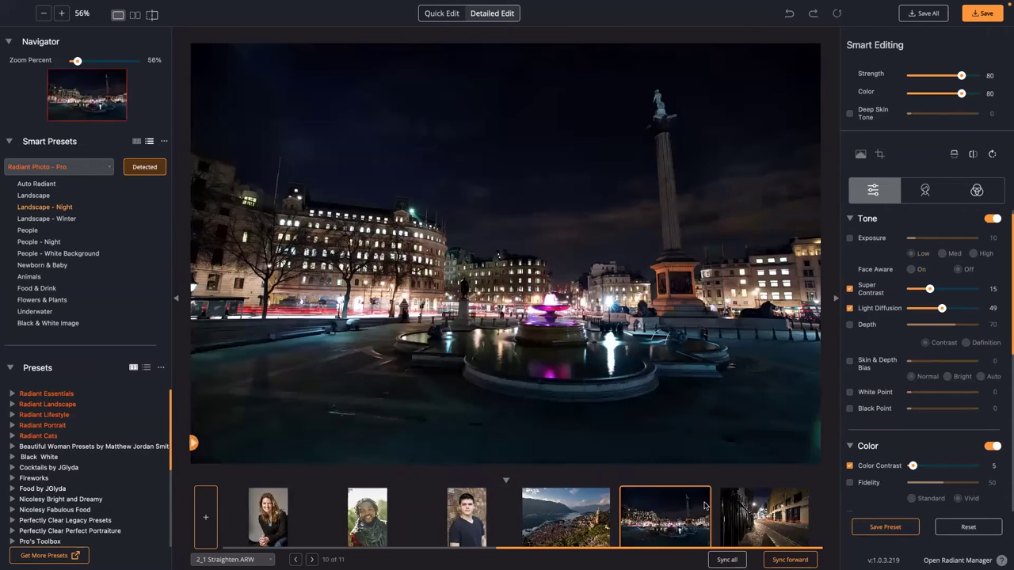
left_click(744, 506)
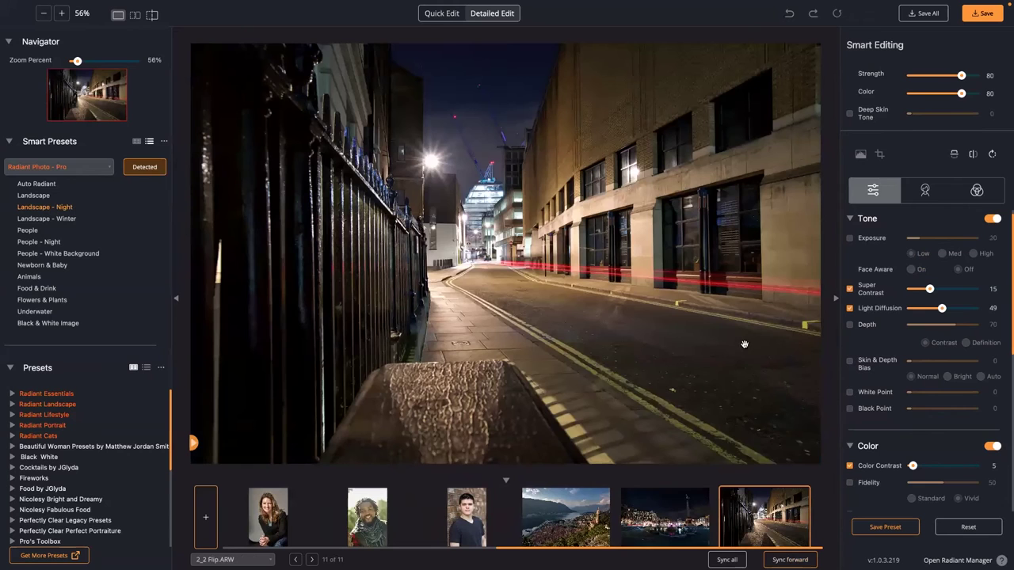
left_click(648, 257)
left_click(647, 254)
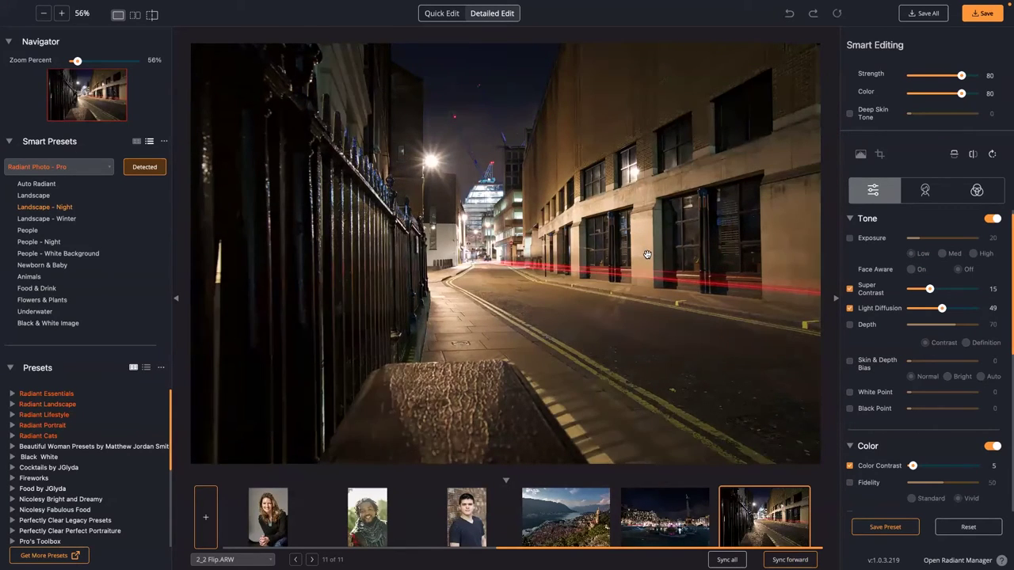
left_click(340, 261)
left_click(340, 261)
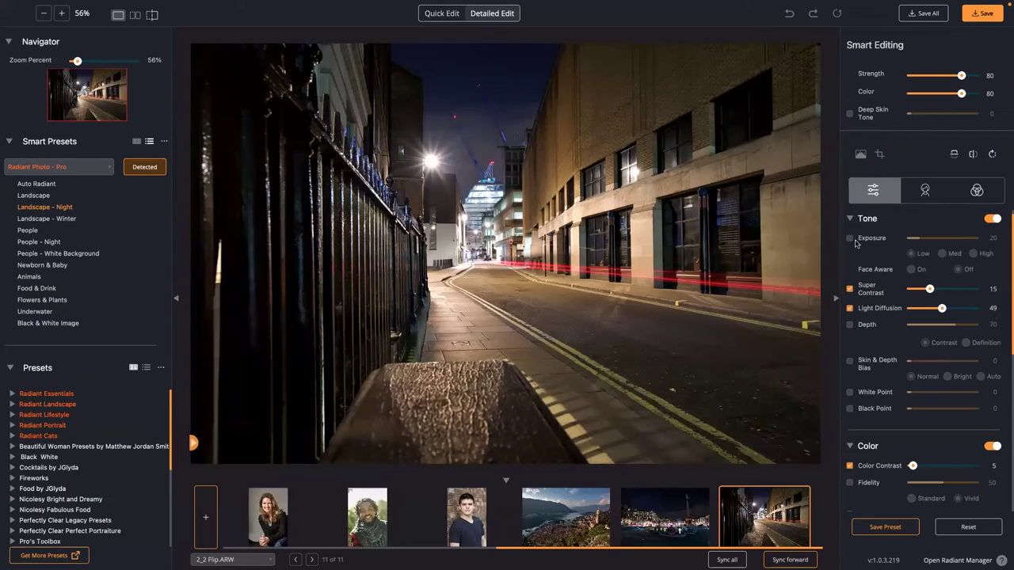
- Set Super Contrast to 50 on the night street scene and compare it on and off, leaving it on
left_click_drag(931, 290, 973, 290)
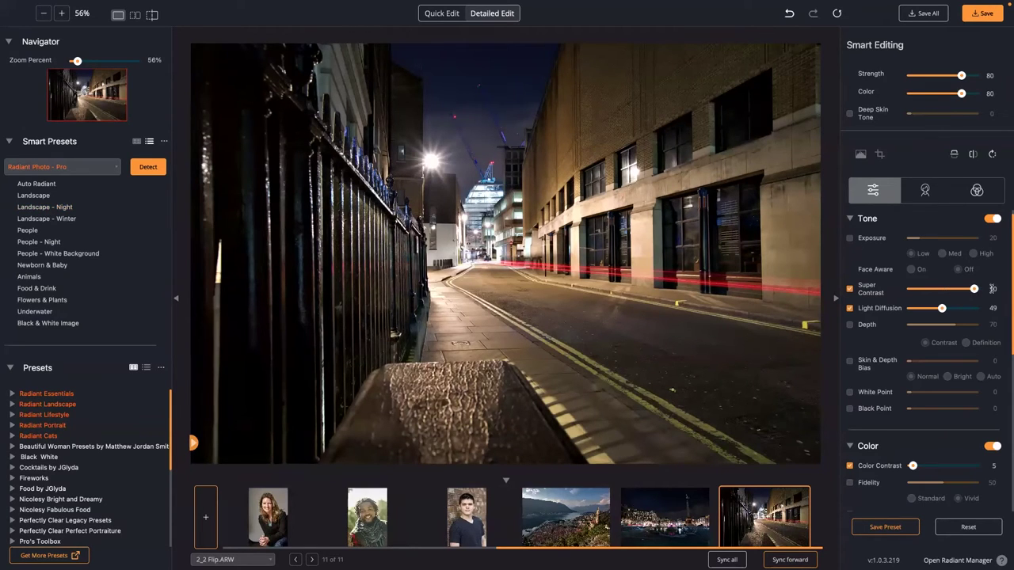
left_click(850, 289)
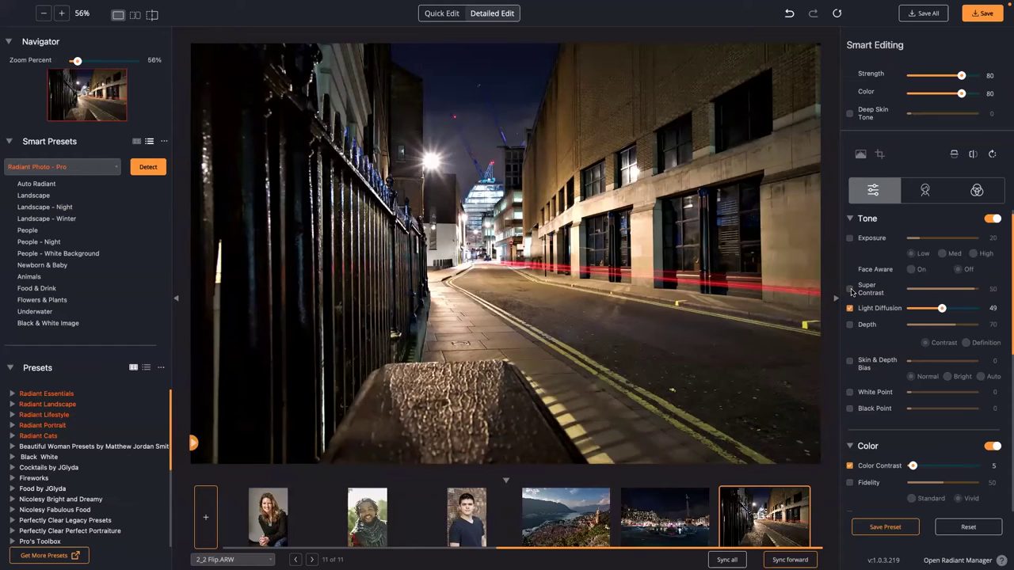
left_click(850, 289)
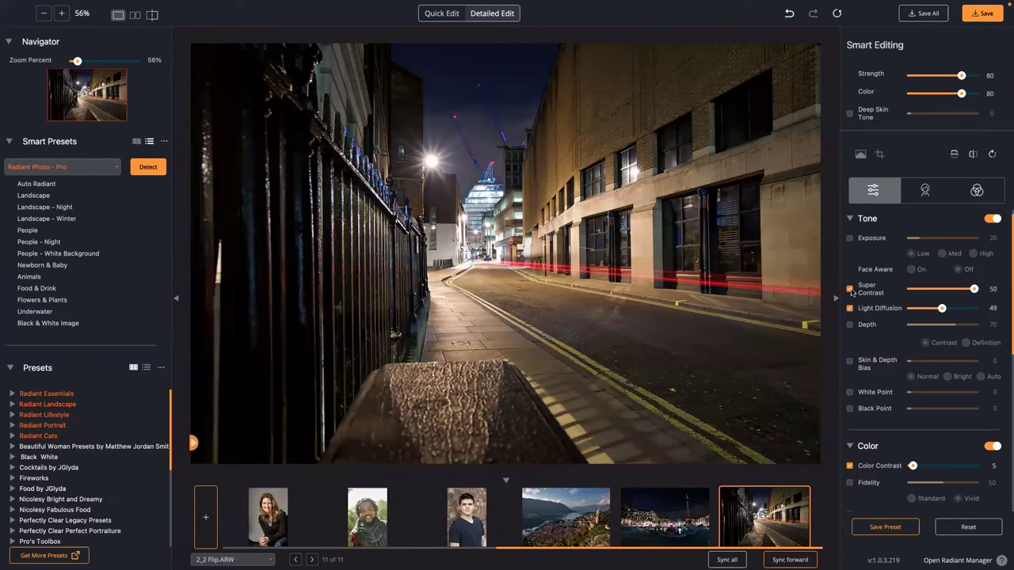
left_click(850, 289)
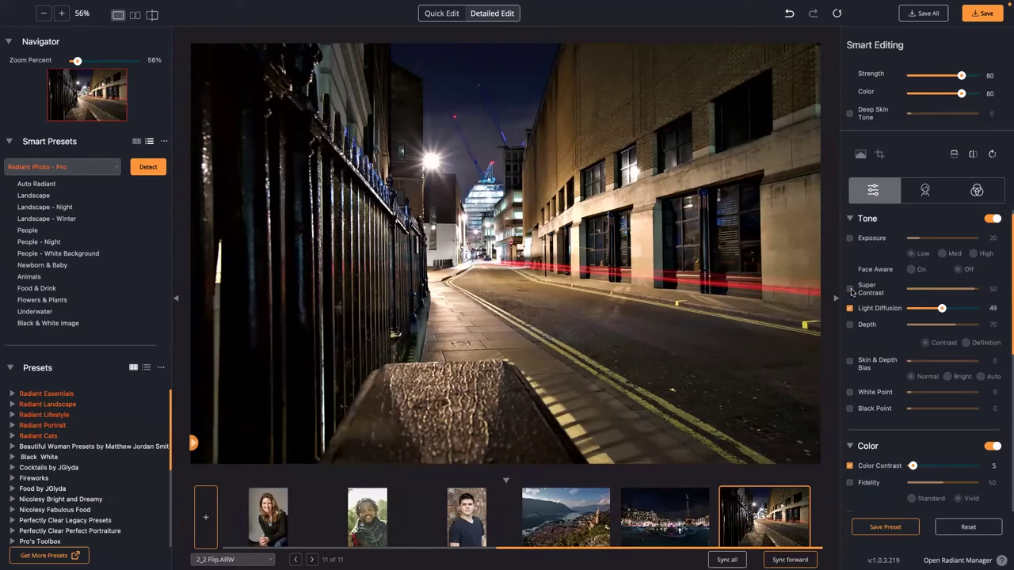
left_click(850, 289)
left_click(849, 289)
left_click(850, 289)
- Enable Depth at 100 for the street scene and compare the photo before and after correction
left_click(850, 324)
scroll(911, 317, "down", 1)
left_click_drag(954, 282, 990, 284)
left_click(738, 291)
left_click(738, 292)
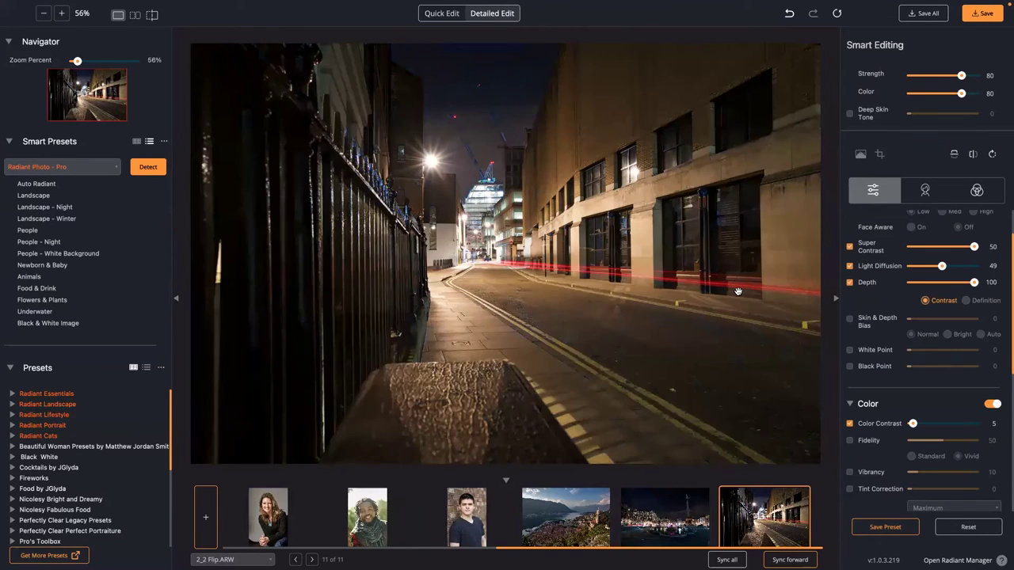
left_click(737, 292)
left_click(737, 291)
left_click(737, 291)
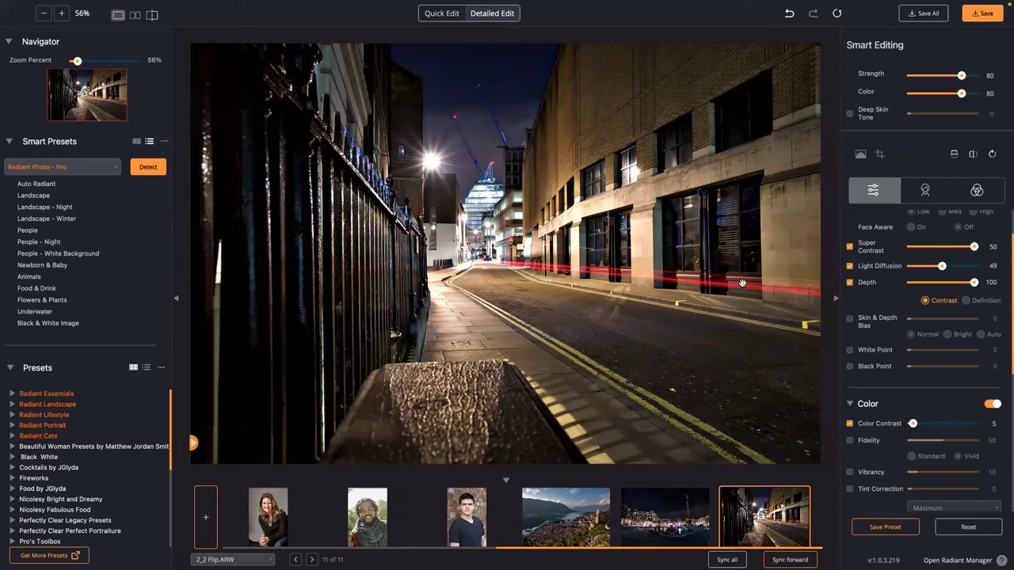
- Try Depth's Definition mode on the street scene, and restore Contrast mode
left_click(969, 301)
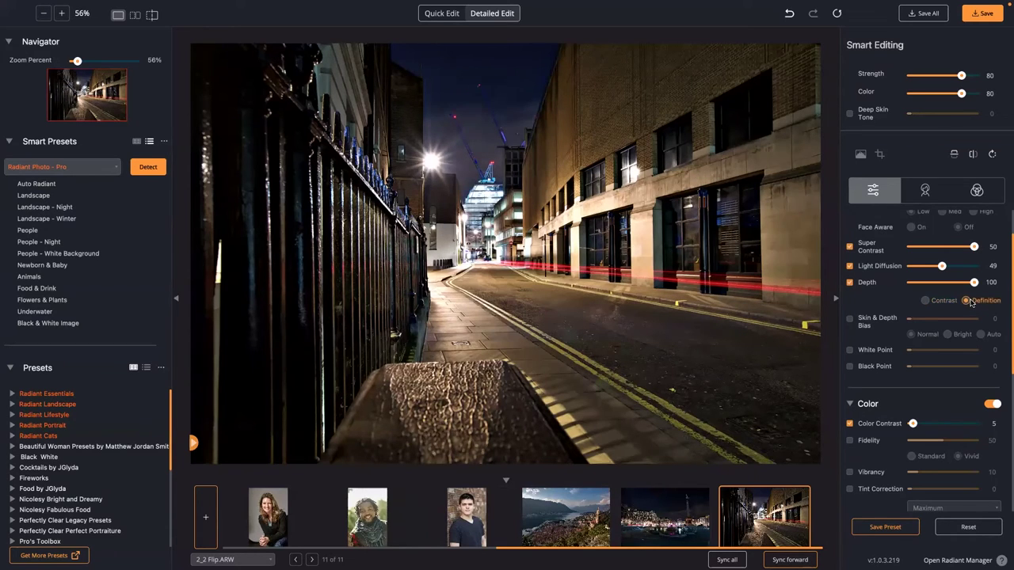
left_click_drag(642, 259, 643, 260)
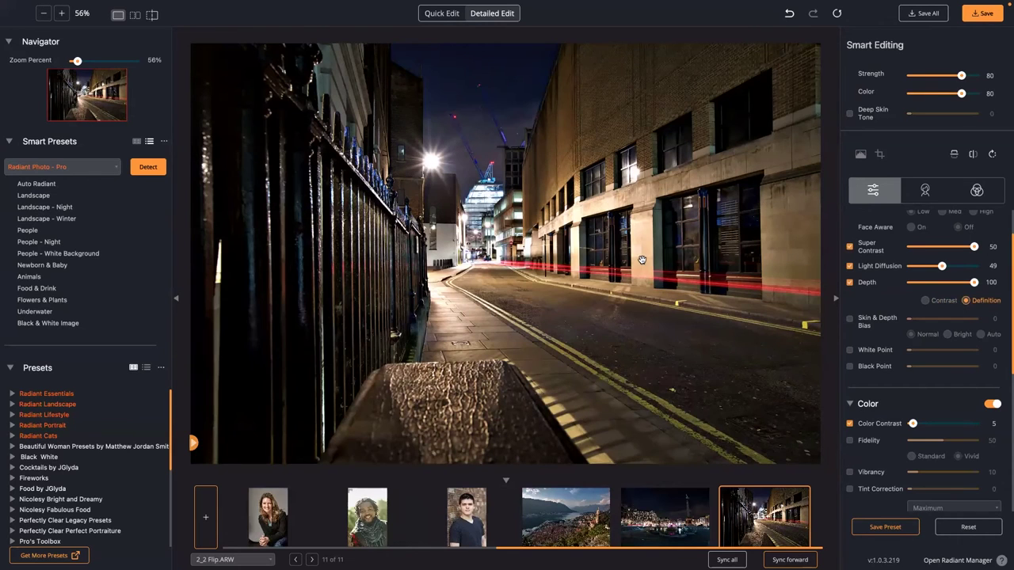
left_click(926, 302)
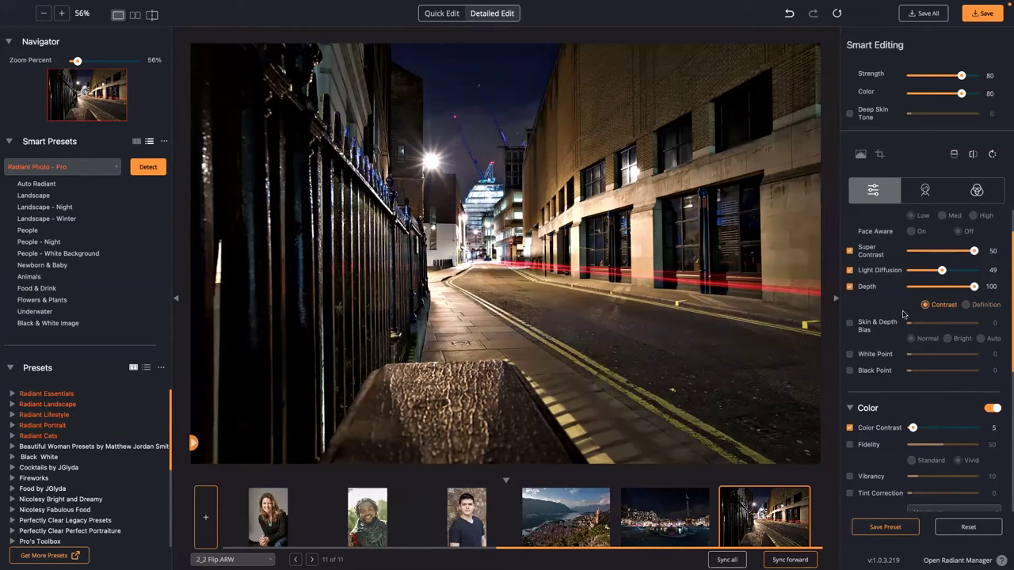
- Enable Skin & Depth Bias in Normal mode and vary it, trying 183 and 65
left_click(850, 324)
left_click_drag(911, 325, 970, 327)
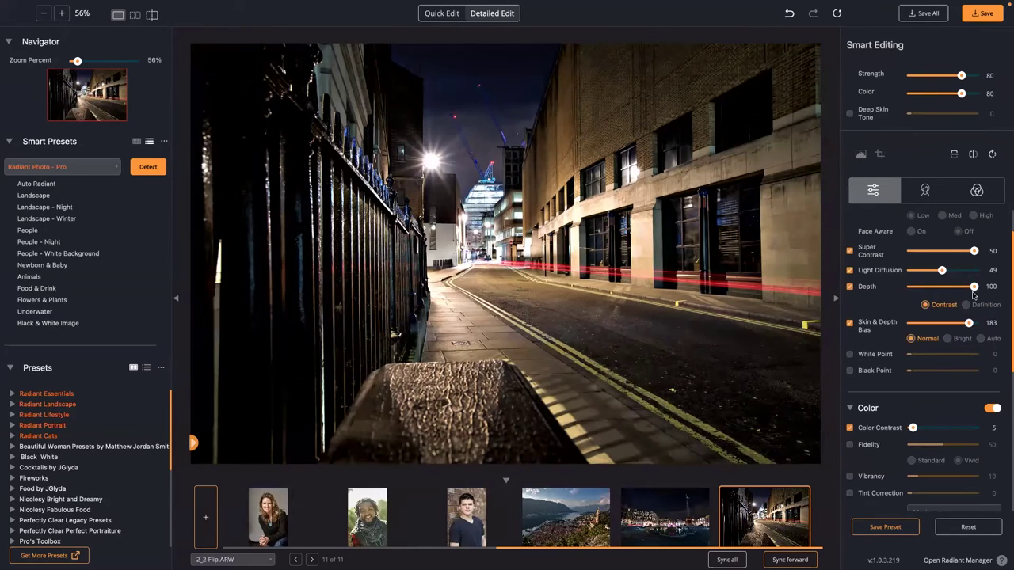
left_click_drag(974, 286, 931, 323)
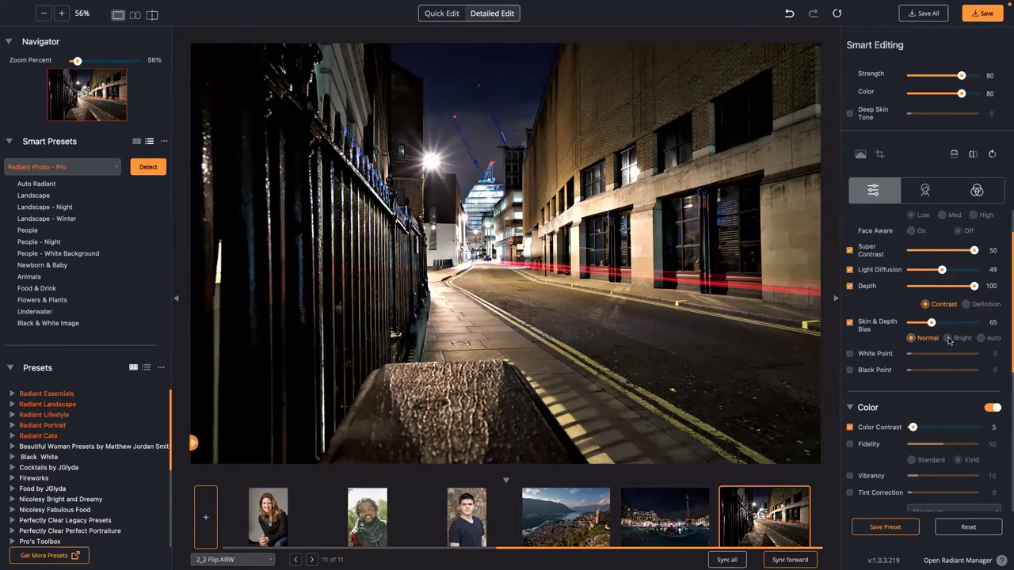
- Try Skin & Depth Bias in Bright mode at 188, switch it to Auto and compare the street scene before and after
left_click(948, 338)
left_click_drag(932, 324, 970, 325)
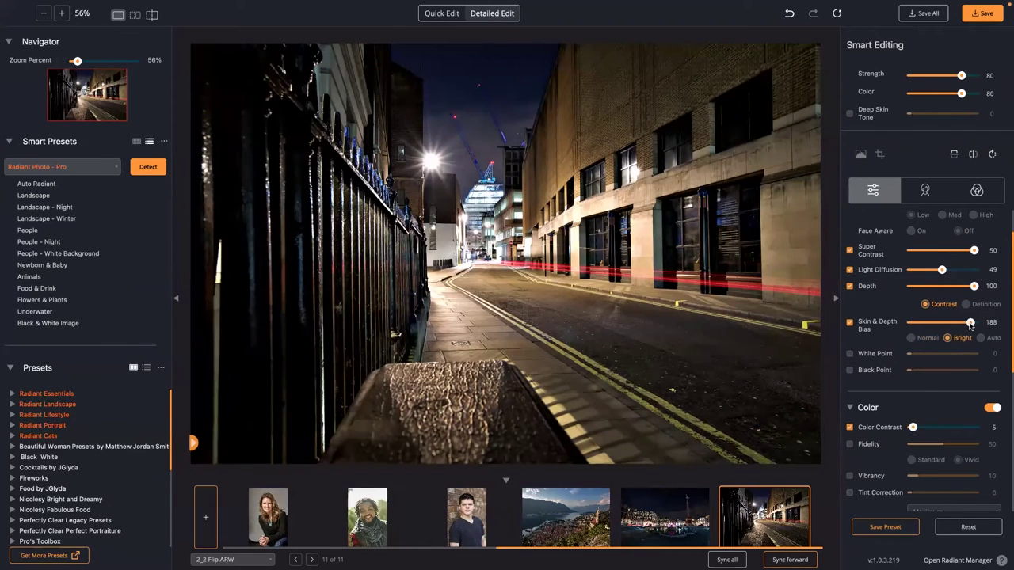
left_click(981, 338)
scroll(892, 304, "up", 1)
left_click(475, 279)
left_click(475, 279)
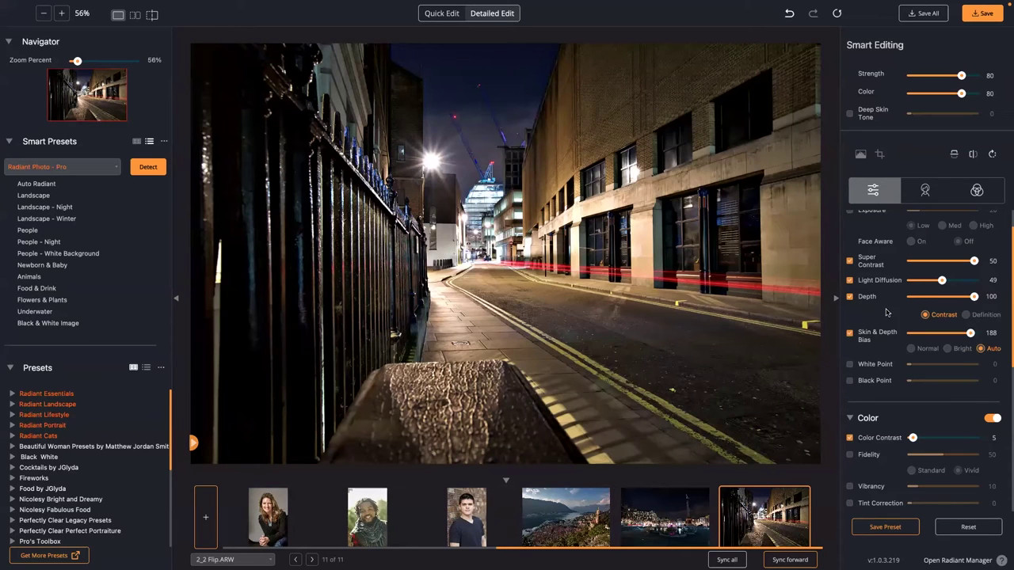
- Open 2_1 Straighten.ARW, set Super Contrast to 38 and Depth to 98, and compare before and after
scroll(881, 323, "up", 1)
left_click(657, 521)
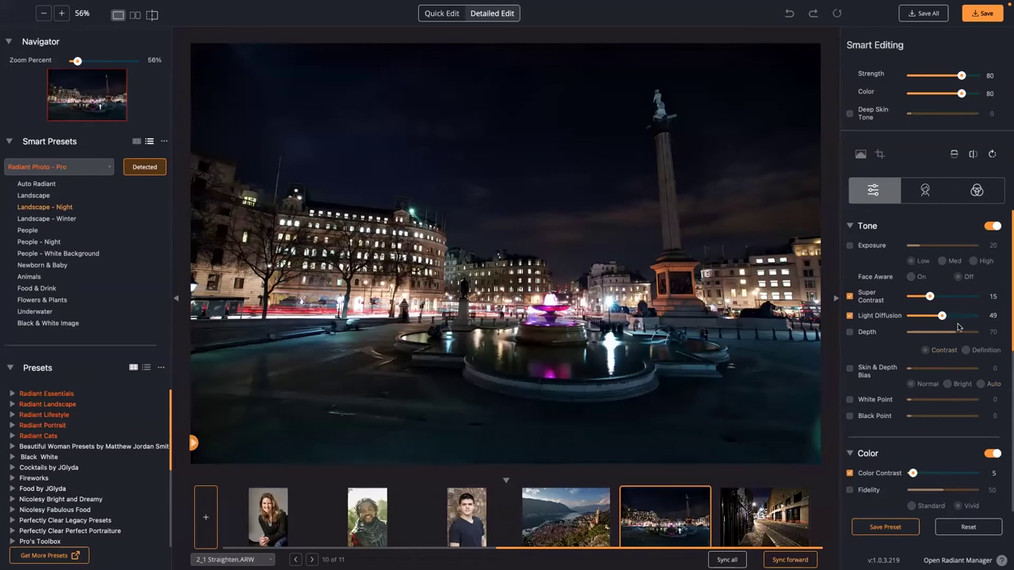
left_click(849, 332)
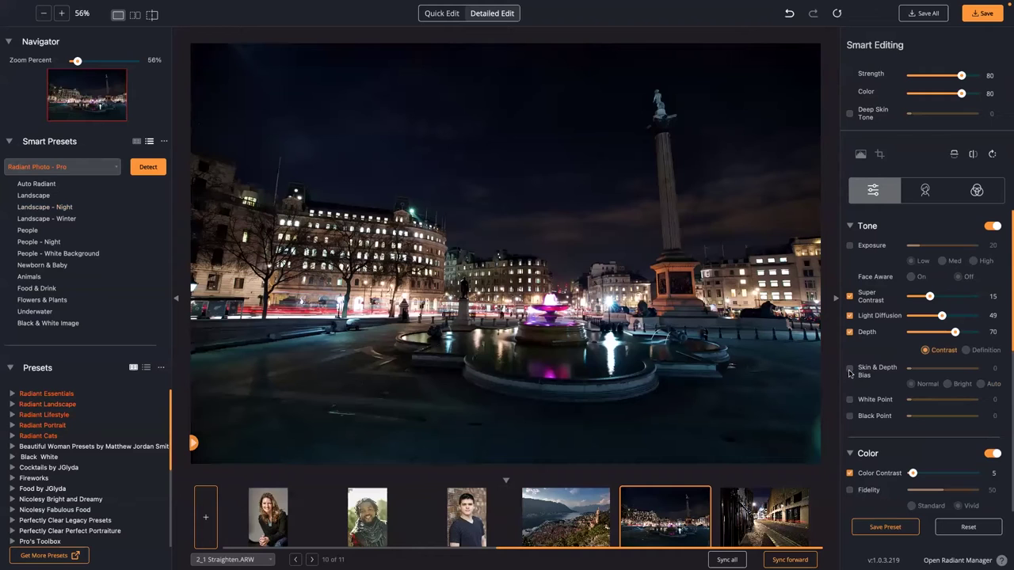
left_click(958, 297)
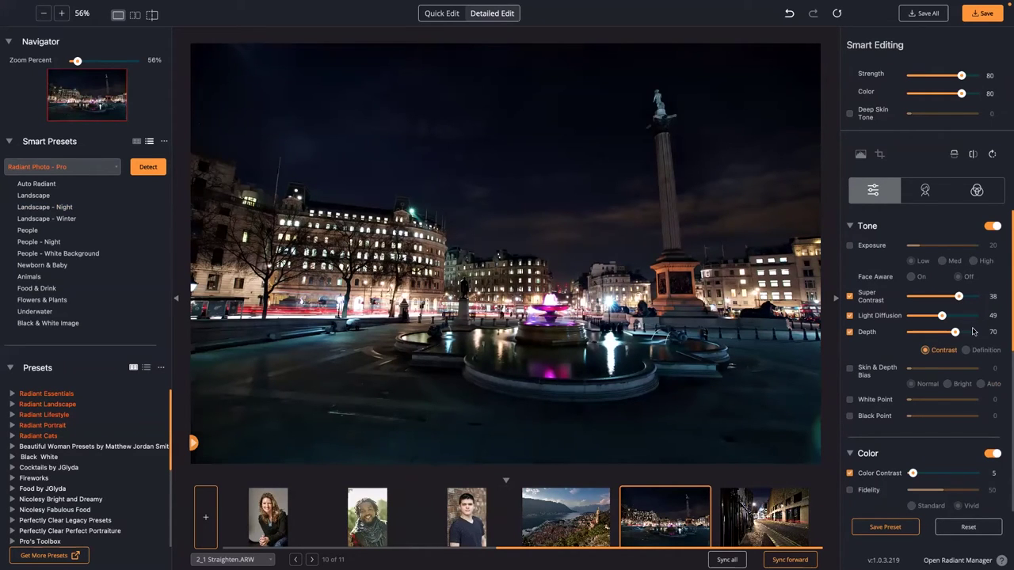
left_click(973, 333)
left_click(575, 313)
left_click(576, 313)
left_click(575, 313)
left_click(576, 312)
- Enable Exposure at 50 for the fountain photo, and set its Color Contrast to 15
left_click(850, 246)
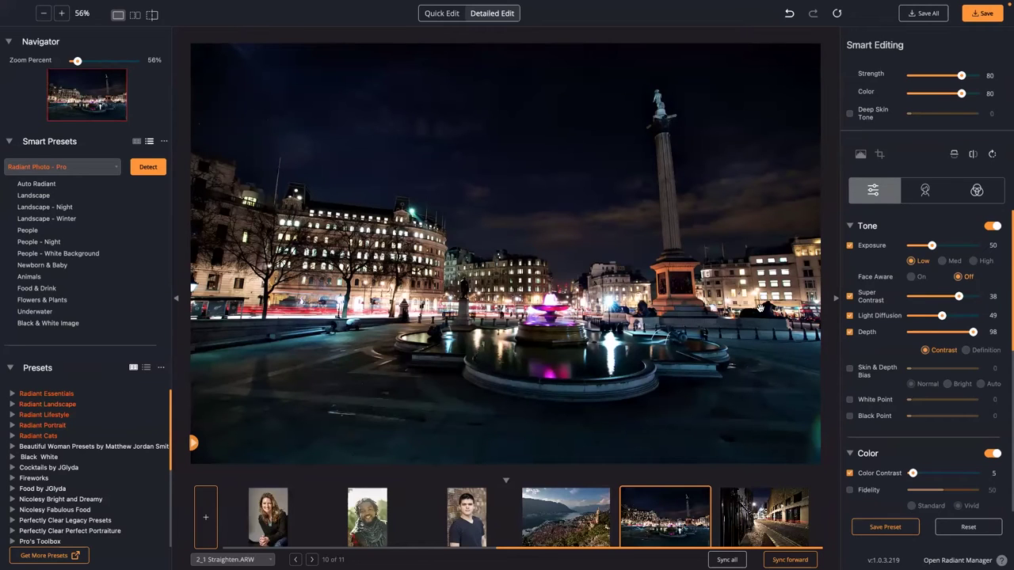
left_click(850, 226)
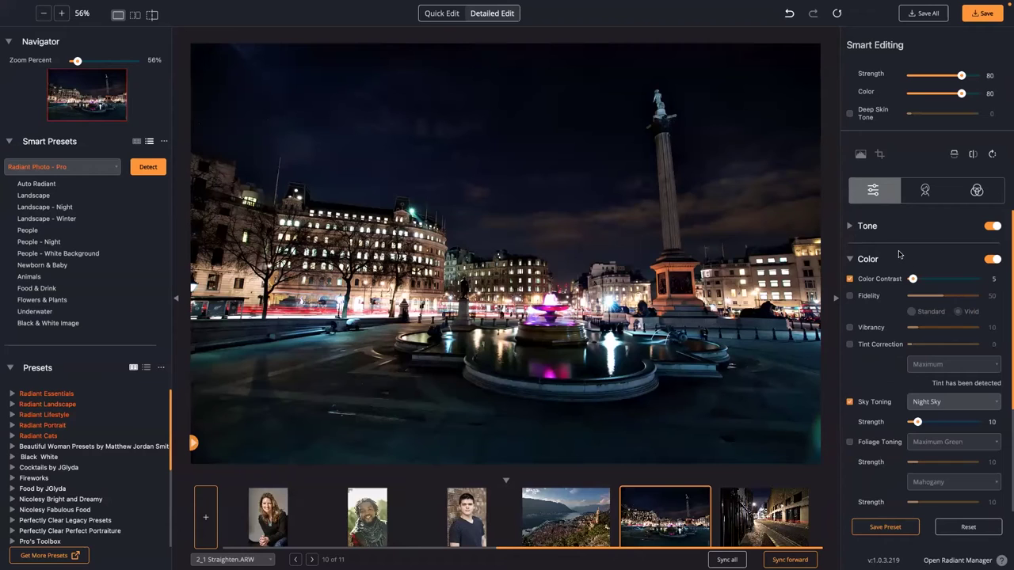
mouse_move(913, 279)
left_mouse_down()
mouse_move(966, 280)
mouse_move(916, 282)
left_mouse_up()
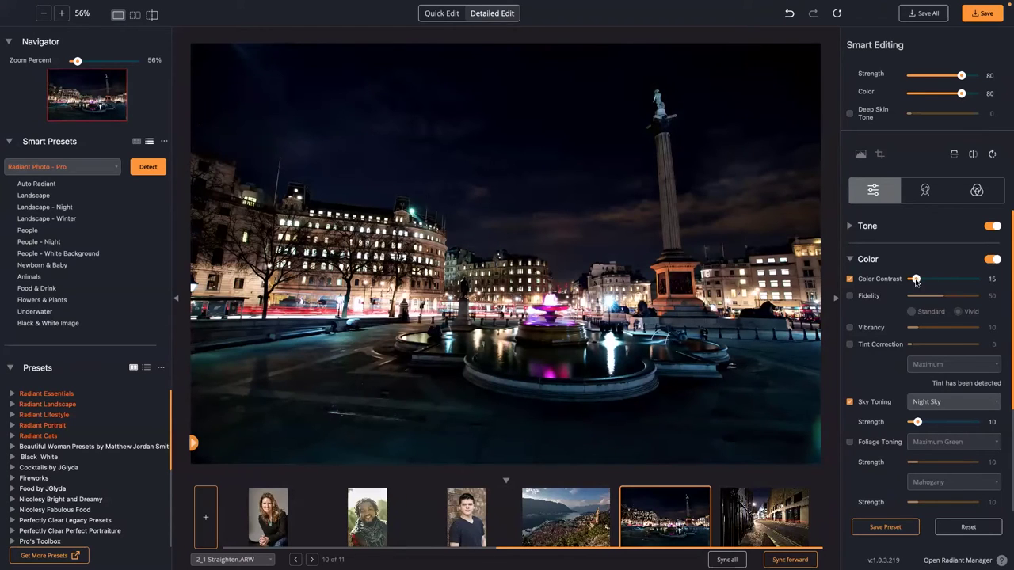
- Open the portrait of the young man by the brick wall and raise Color Contrast to 150
left_click(476, 524)
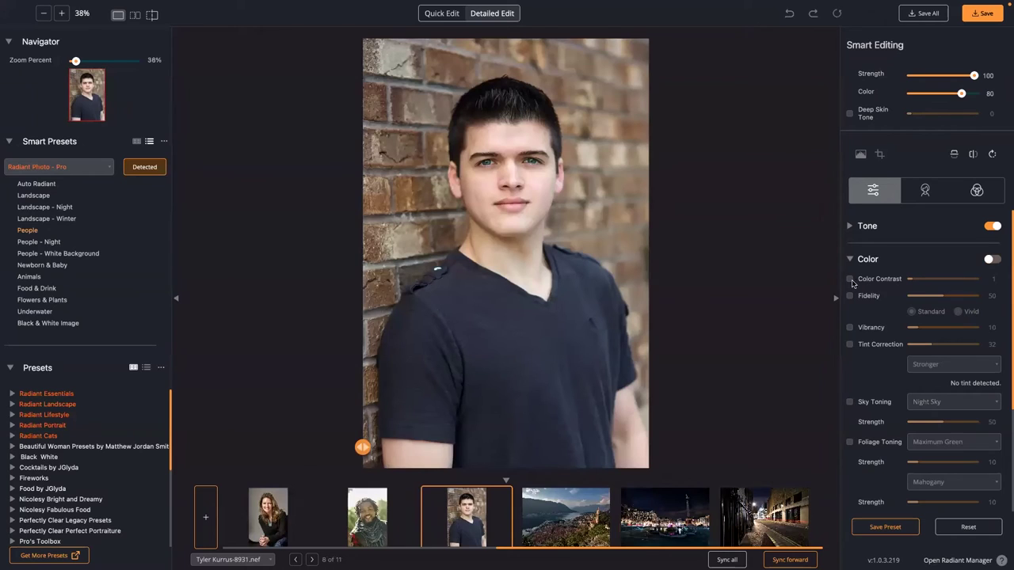
left_click(850, 280)
left_click(939, 281)
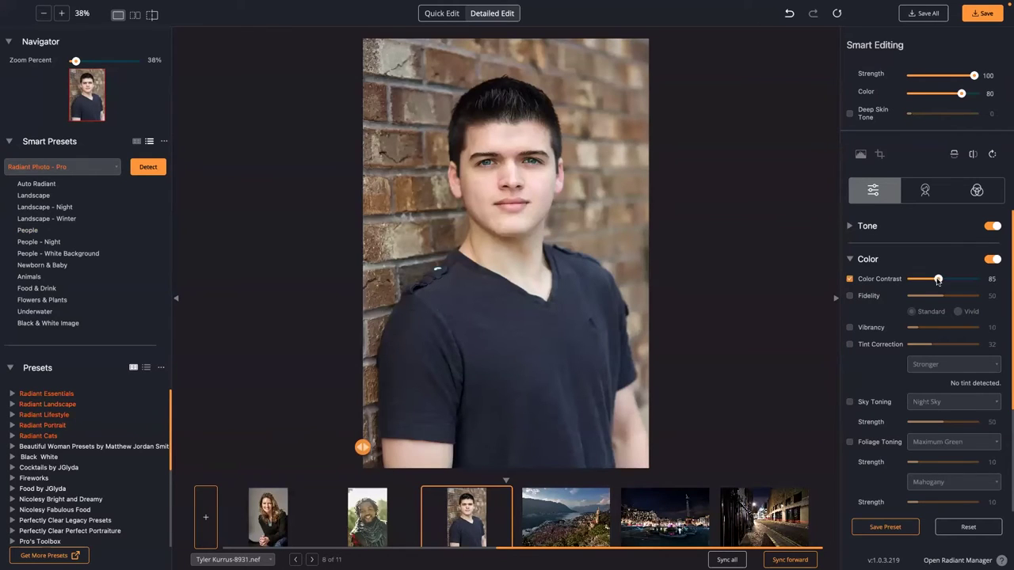
left_click_drag(938, 280, 959, 279)
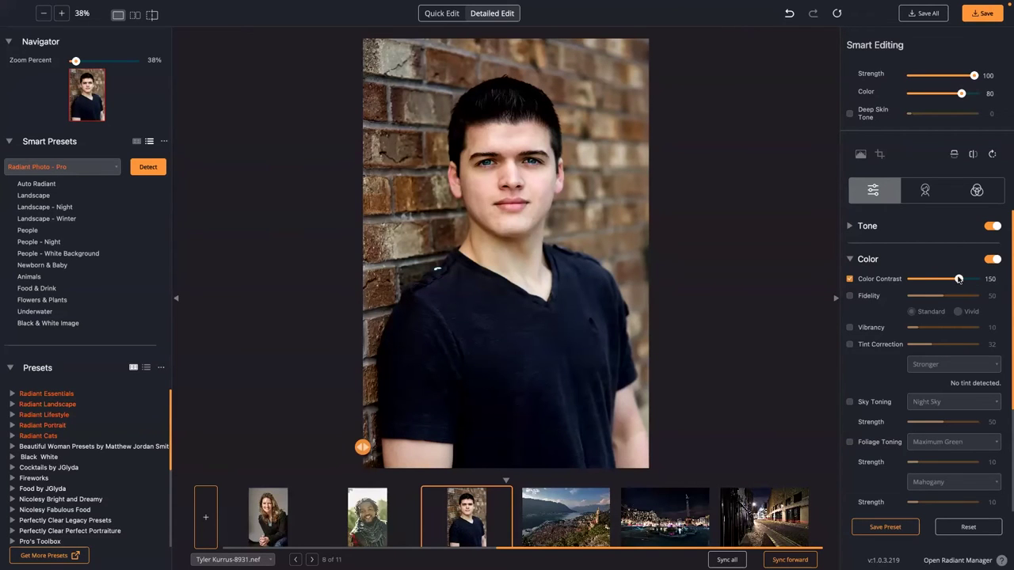
- Vary the brick-wall portrait's Vibrancy between high and low, settling on 19
left_click(968, 329)
left_click_drag(968, 331, 915, 330)
left_click(923, 330)
- Compare Color Contrast on and off for the brick-wall portrait, and lower it to 57
left_click(849, 280)
left_click(849, 280)
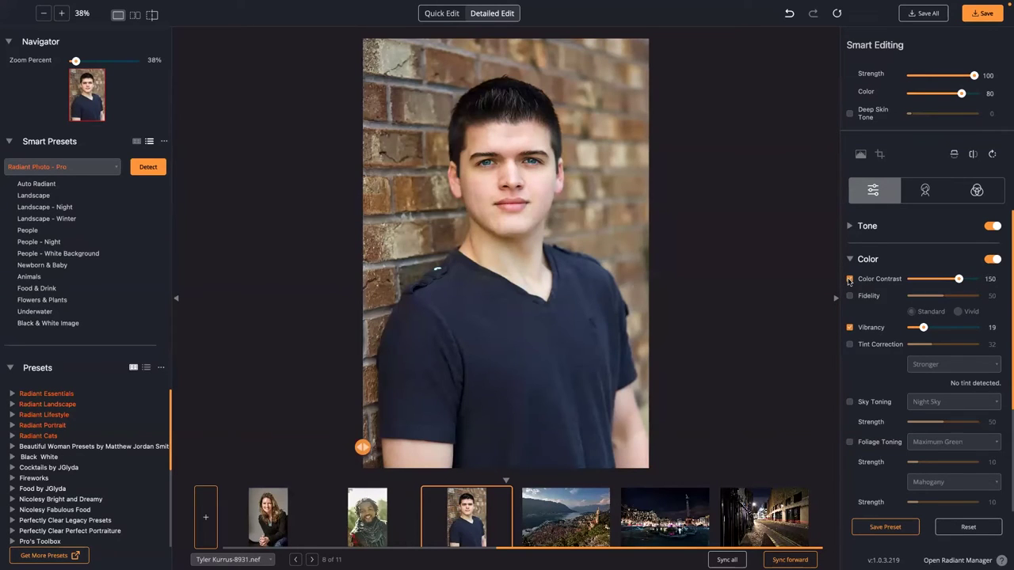
left_click_drag(953, 278, 948, 280)
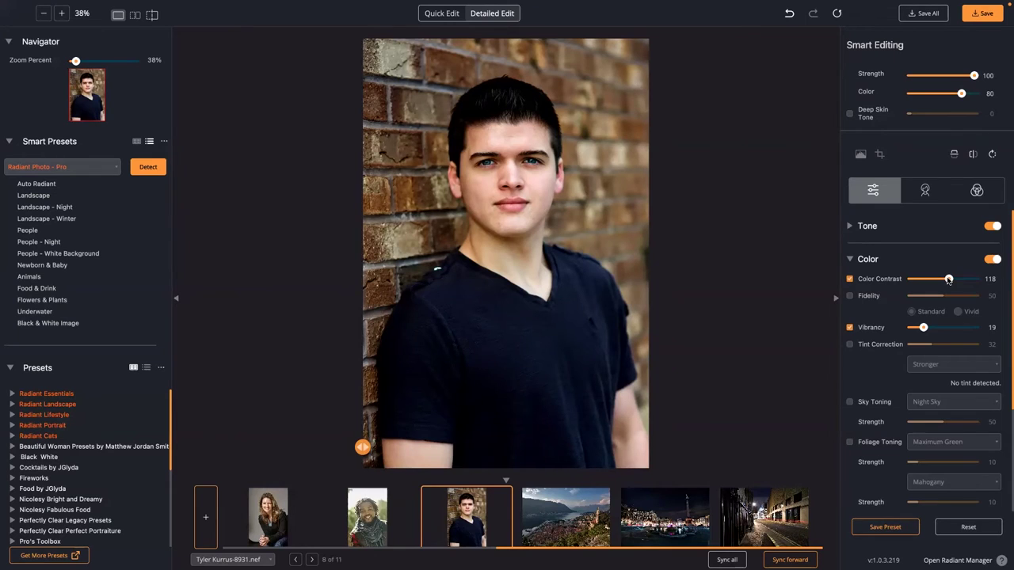
left_click_drag(948, 280, 932, 284)
left_click(850, 280)
left_click(850, 280)
left_click_drag(933, 282, 929, 282)
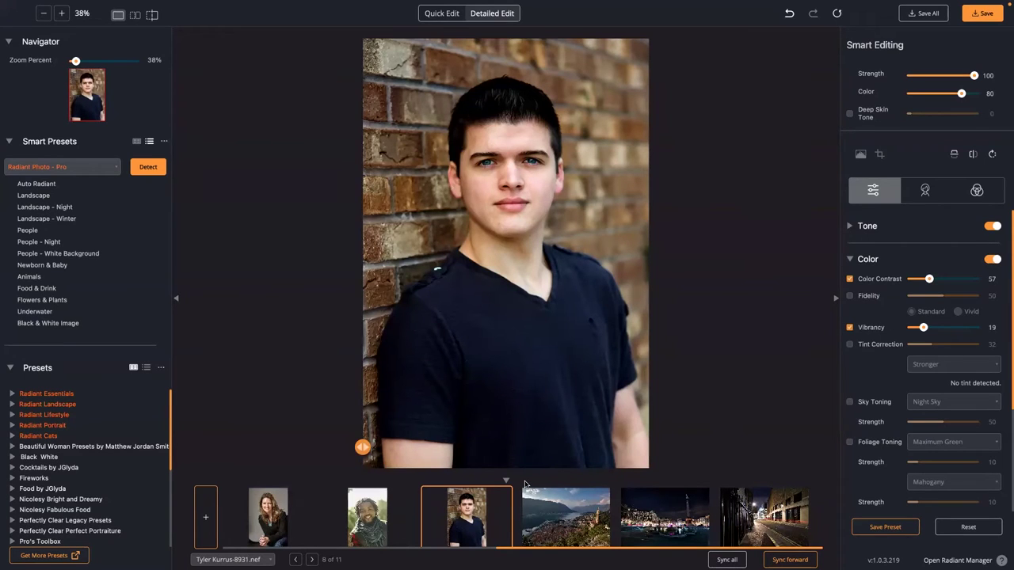
- Return to the street scene 2_2 Flip.ARW and vary Color Contrast, settling on 176
left_click(762, 529)
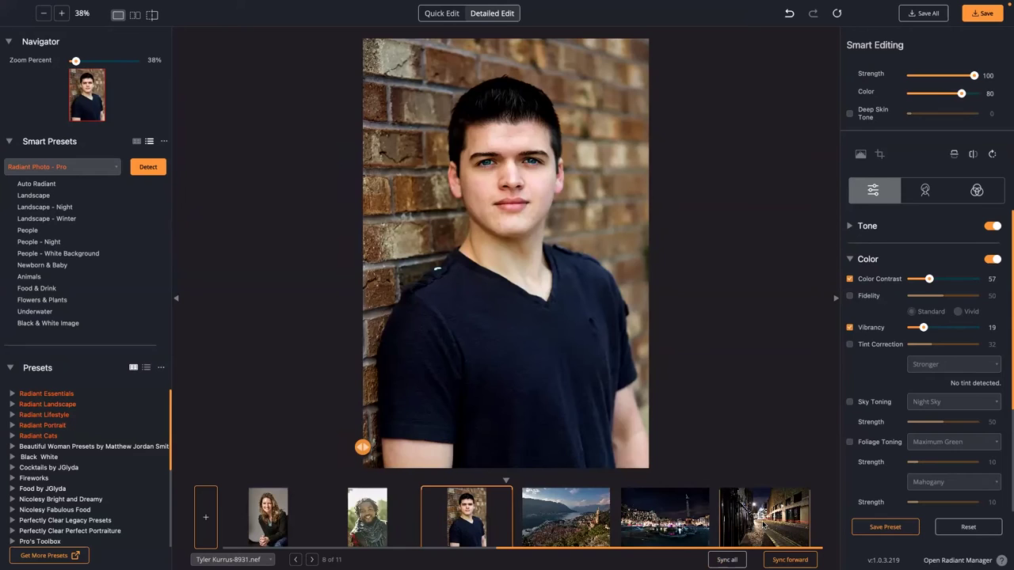
mouse_move(912, 279)
left_mouse_down()
mouse_move(975, 279)
mouse_move(921, 280)
left_mouse_up()
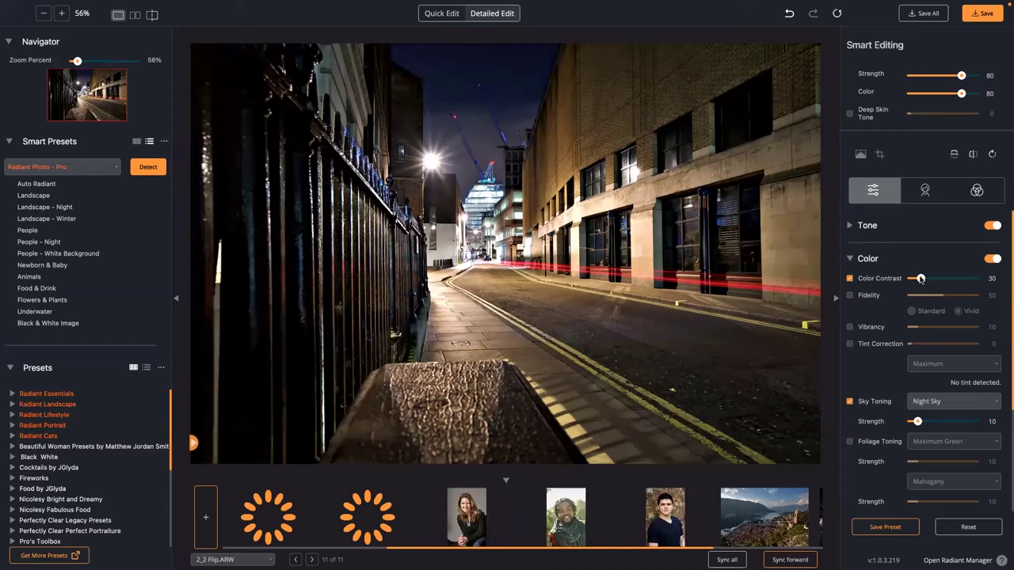
left_click(967, 279)
left_click(945, 280)
left_click_drag(945, 281, 967, 281)
- Try Vibrancy at 89 on the street scene, and turn it off
left_click(941, 327)
left_click_drag(941, 328, 967, 327)
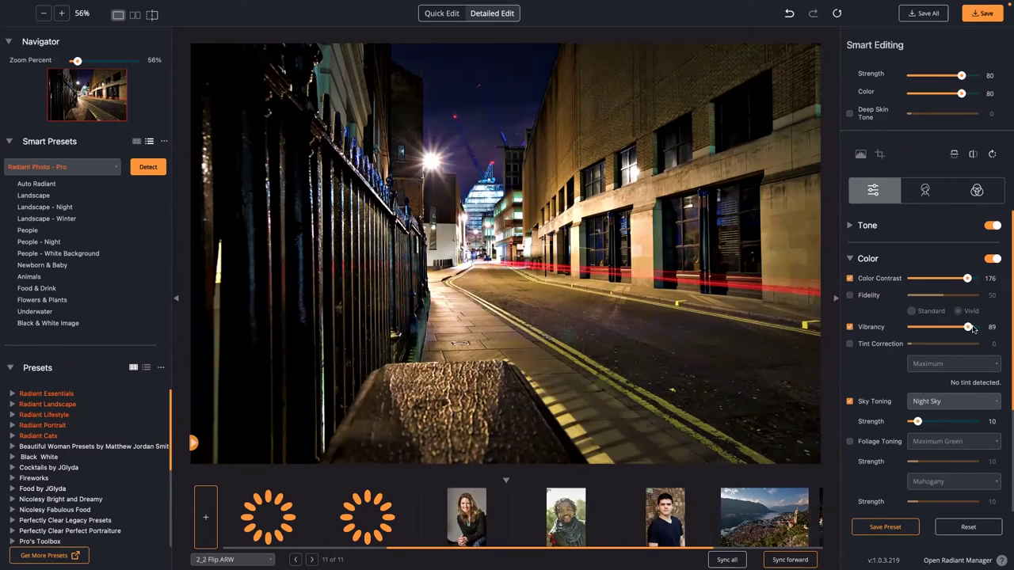
double_click(985, 327)
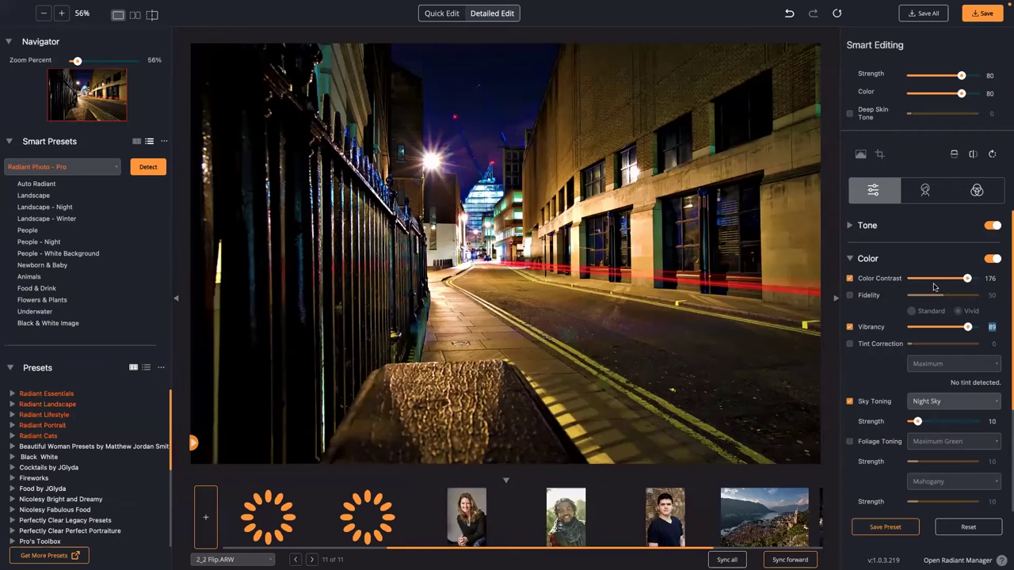
left_click(850, 327)
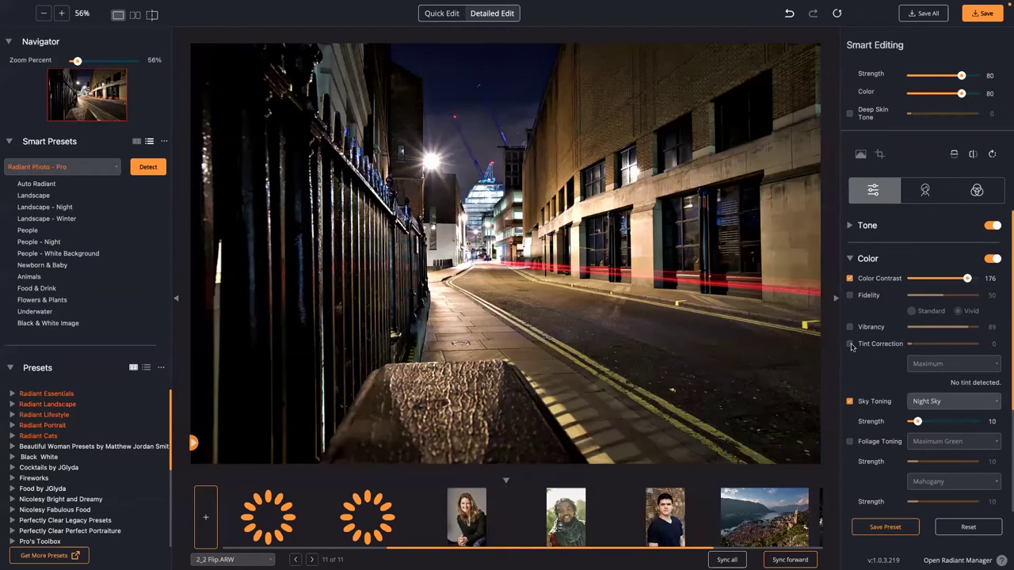
- Try Maximum Tint Correction at 95 on the street scene, and turn it off
left_click(850, 344)
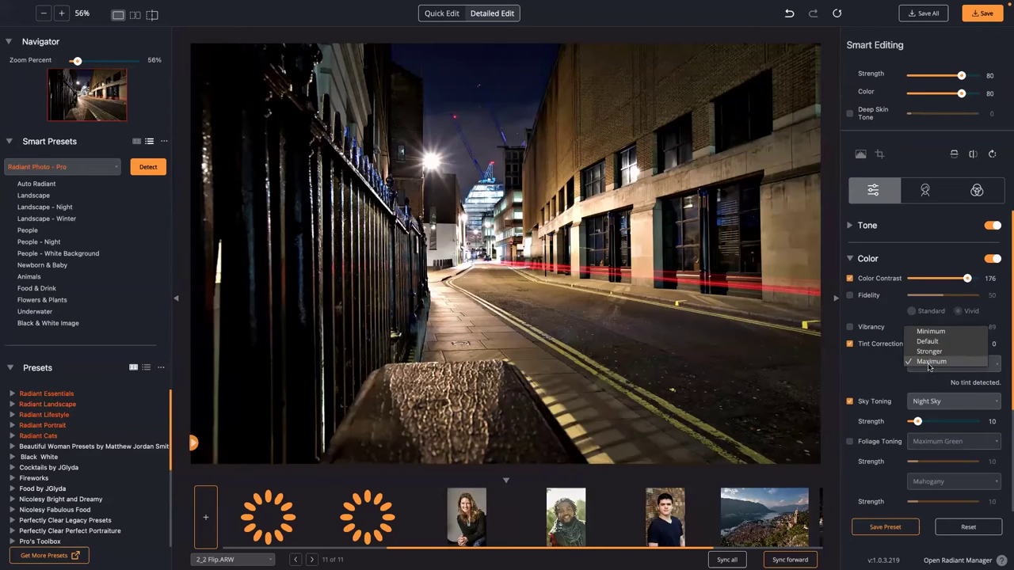
left_click(929, 363)
left_click_drag(911, 345, 971, 344)
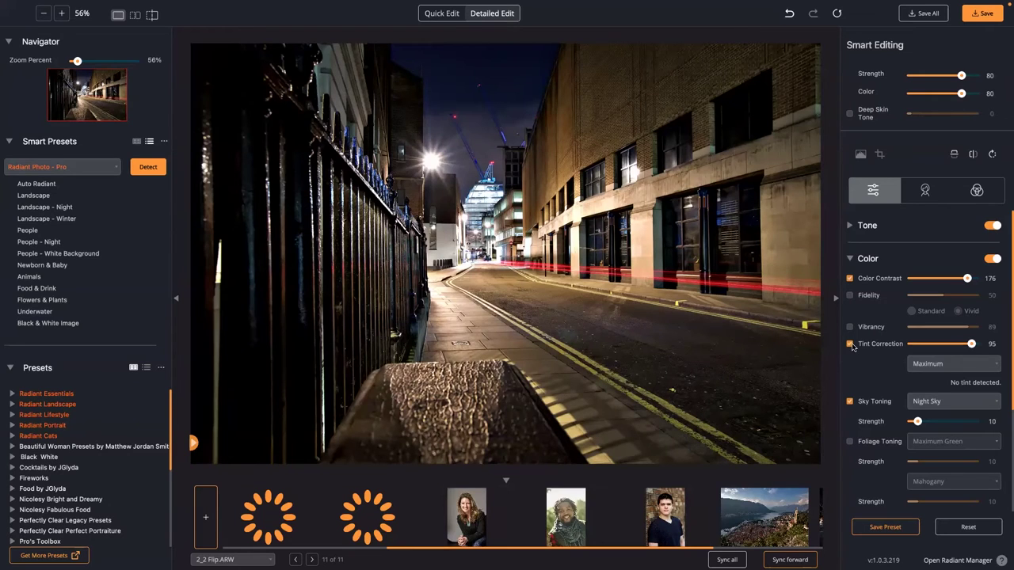
left_click(850, 345)
- Try the street scene's Corrective Filter at strength 103
scroll(852, 346, "down", 2)
scroll(852, 346, "down", 3)
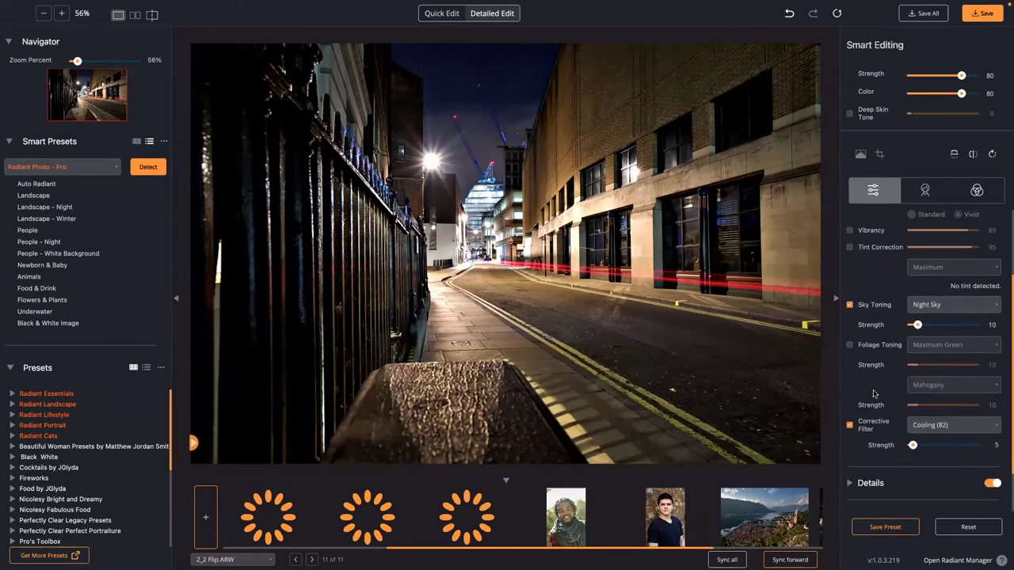
left_click(946, 412)
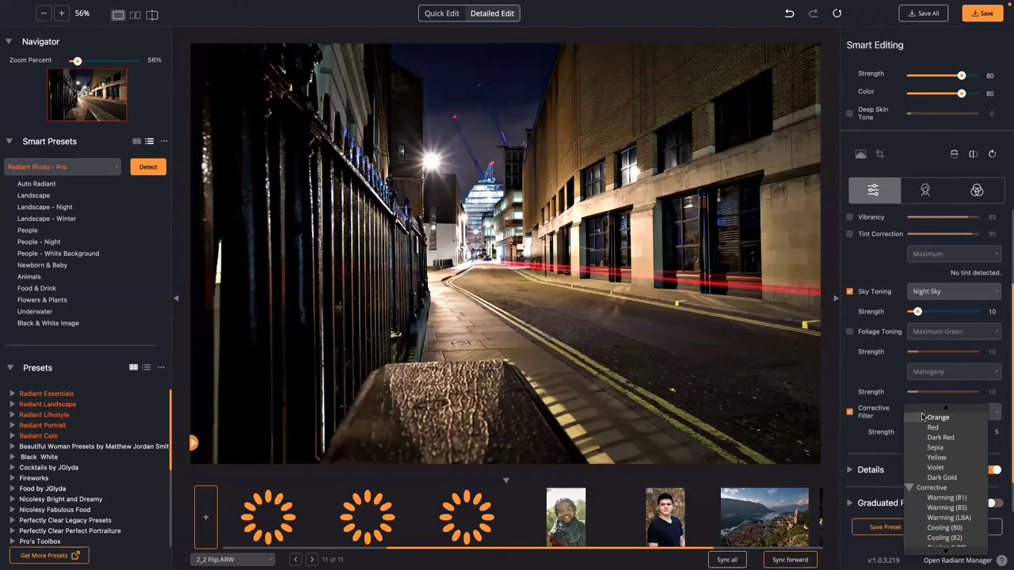
left_click(884, 430)
left_click_drag(922, 434, 943, 434)
- Change the street scene's Corrective Filter to Cooling (80) at strength 18, and compare it on and off
left_click(933, 414)
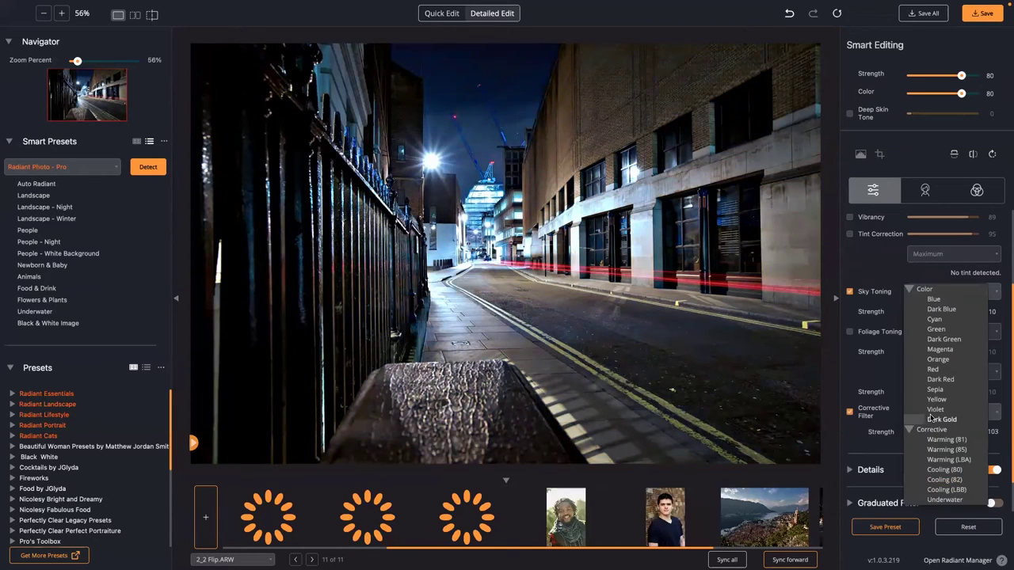
left_click(945, 470)
left_click_drag(943, 431, 917, 433)
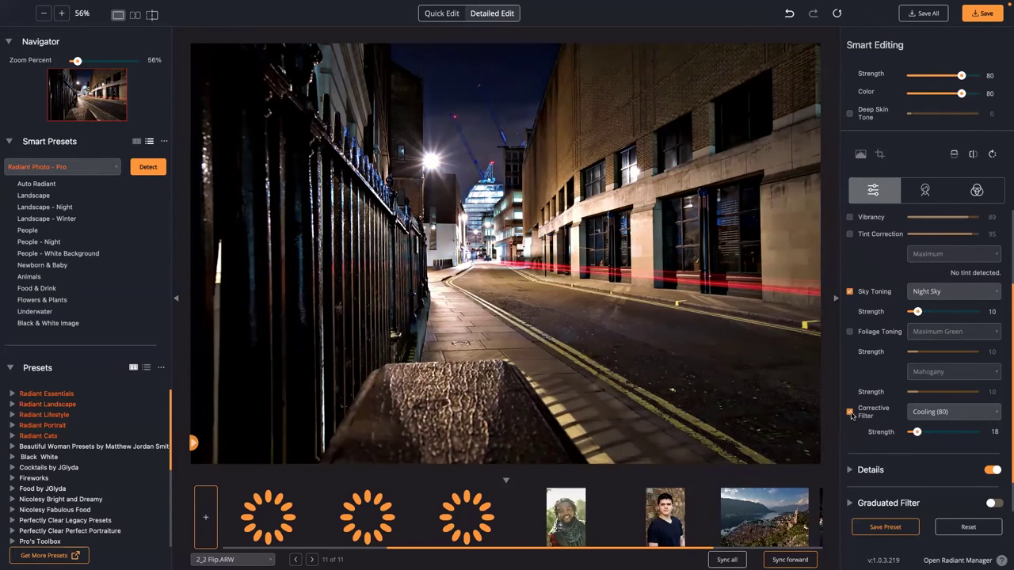
left_click(850, 413)
left_click(849, 416)
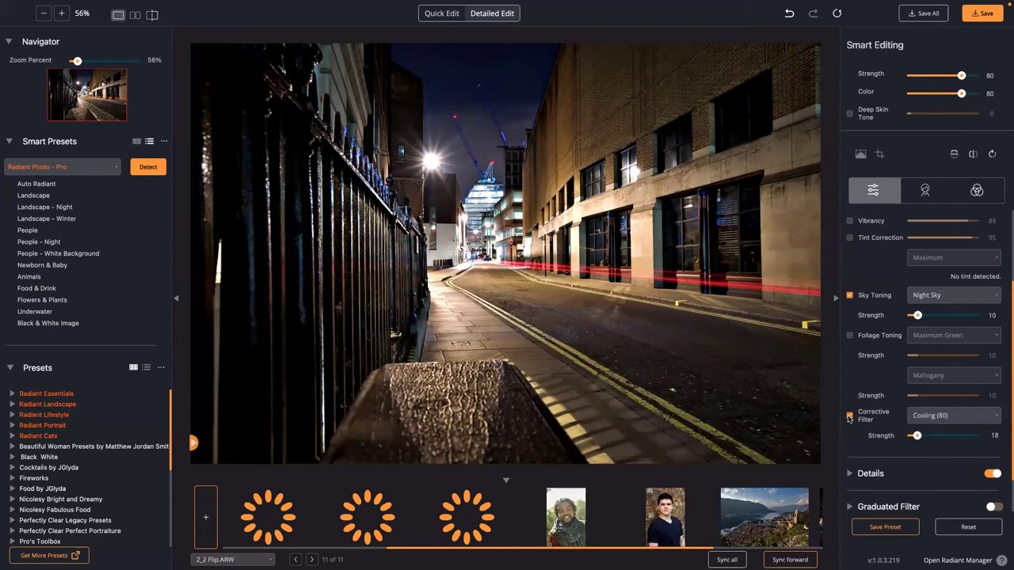
left_click(941, 423)
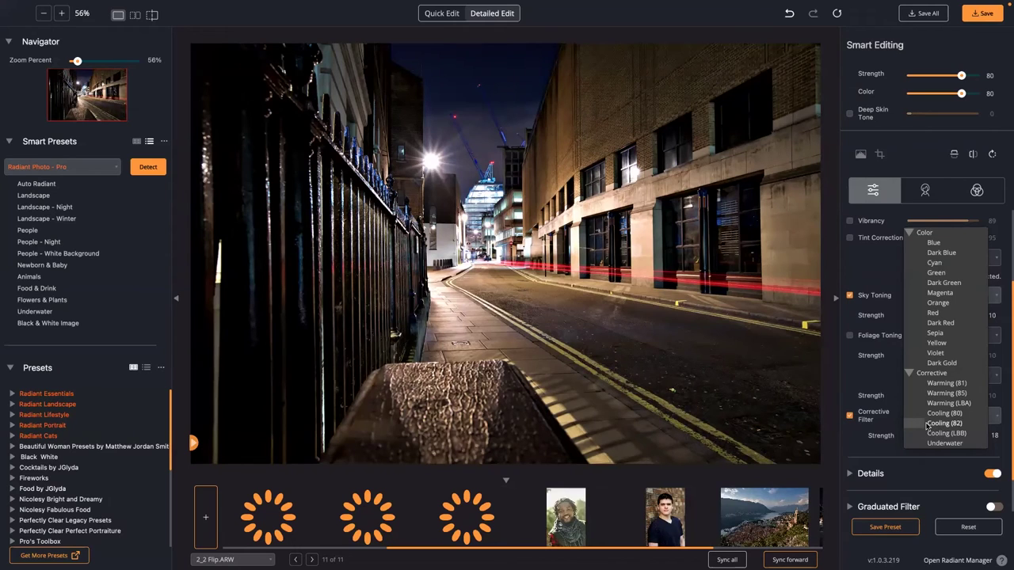
left_click(755, 383)
- Open the night fountain scene 2_1 Straighten.ARW and set Sharpening in Details to 148
scroll(777, 513, "down", 2)
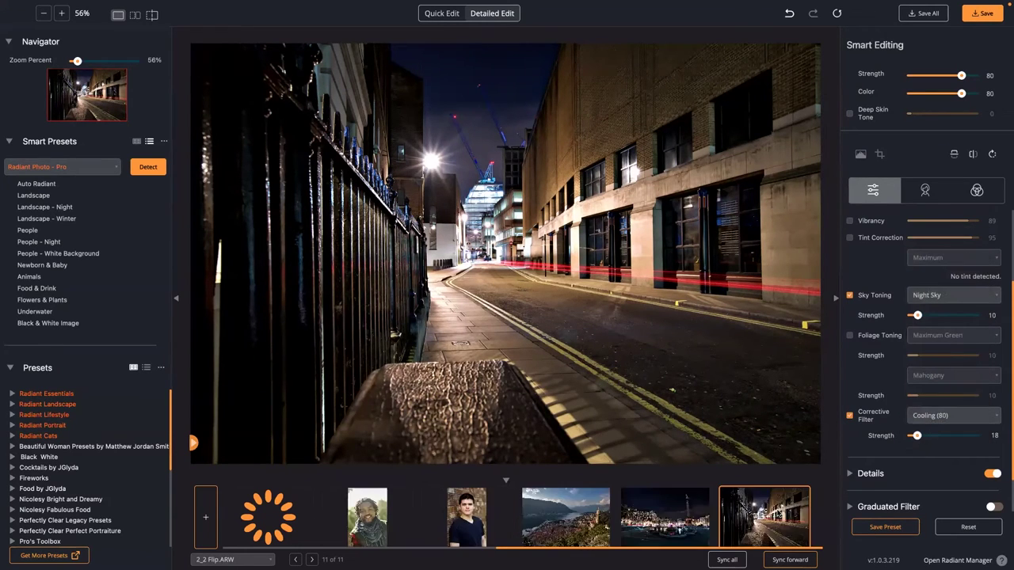
left_click(694, 513)
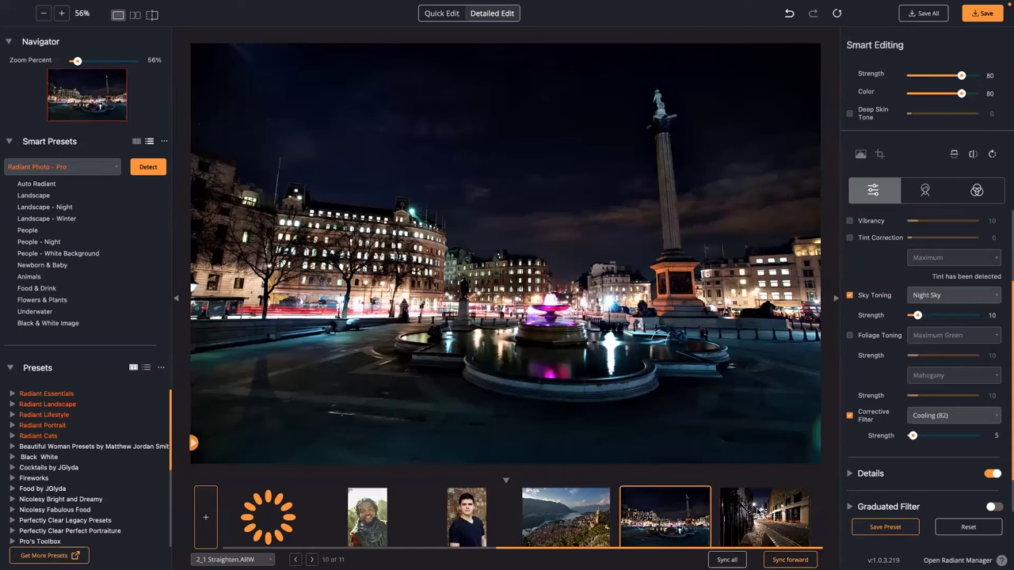
scroll(879, 360, "up", 2)
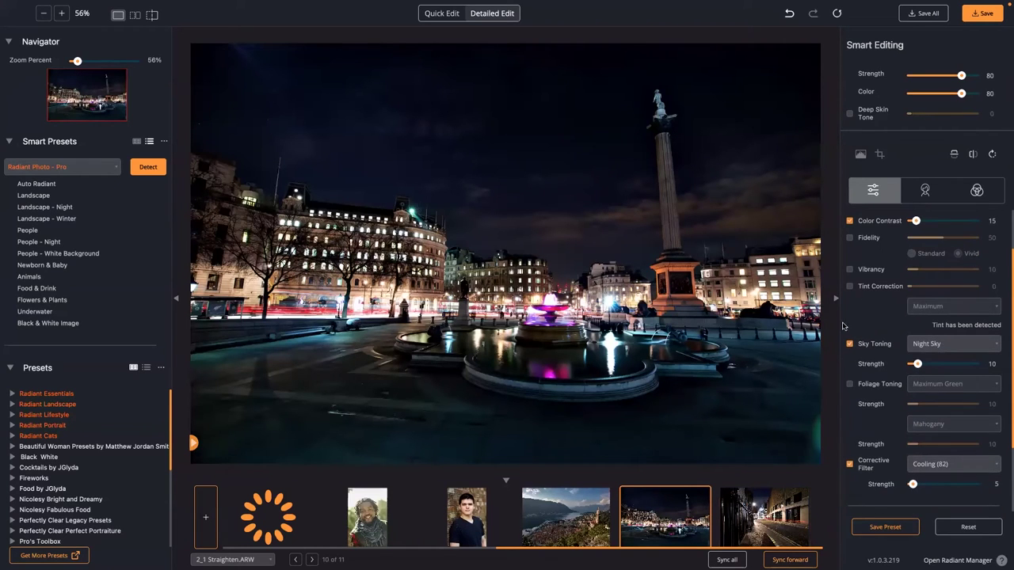
left_click(849, 259)
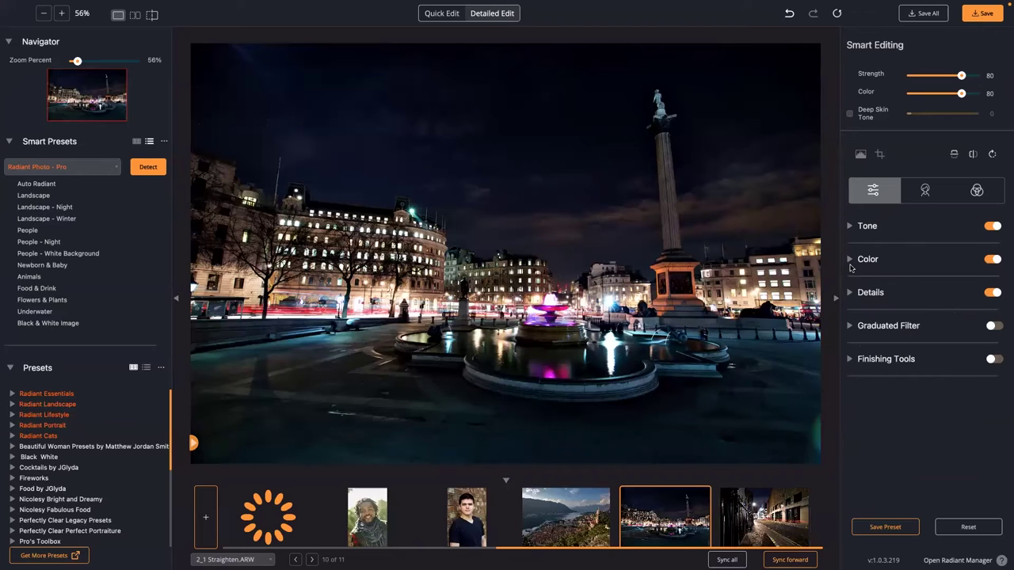
left_click(850, 293)
left_click(959, 312)
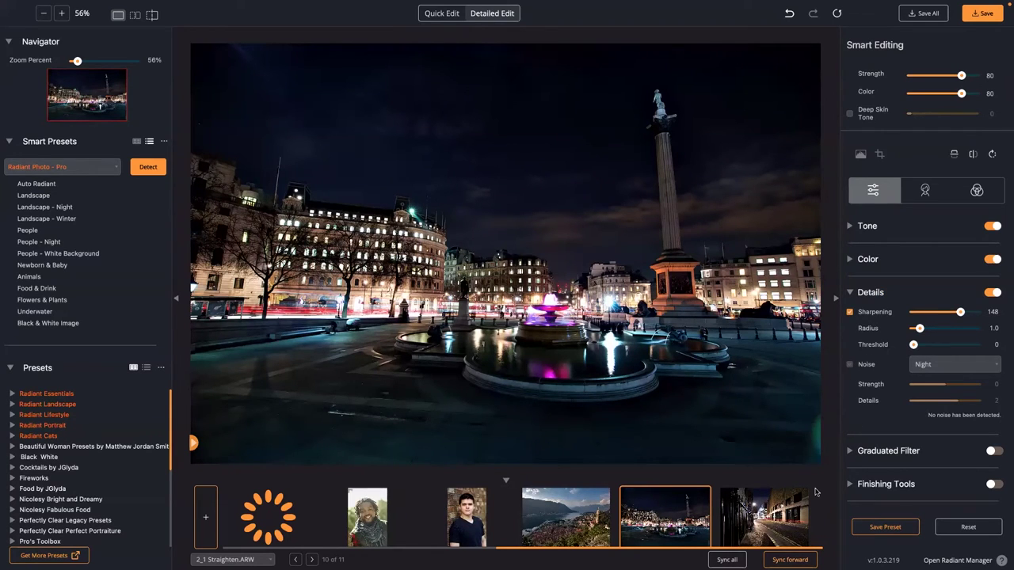
- Check the Details settings of the street scene and the brick-wall portrait, and collapse the Details section
left_click(782, 523)
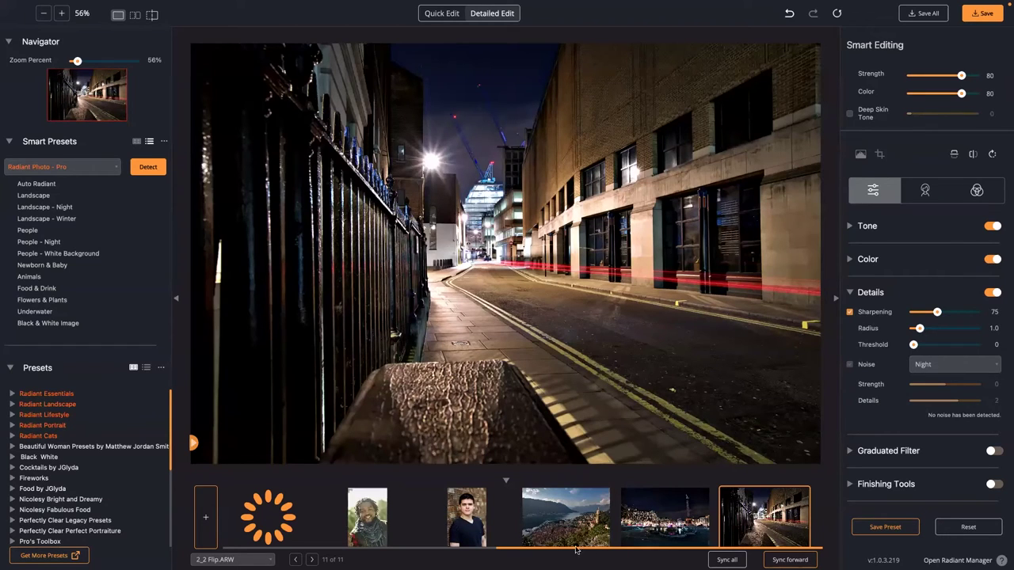
left_click(466, 525)
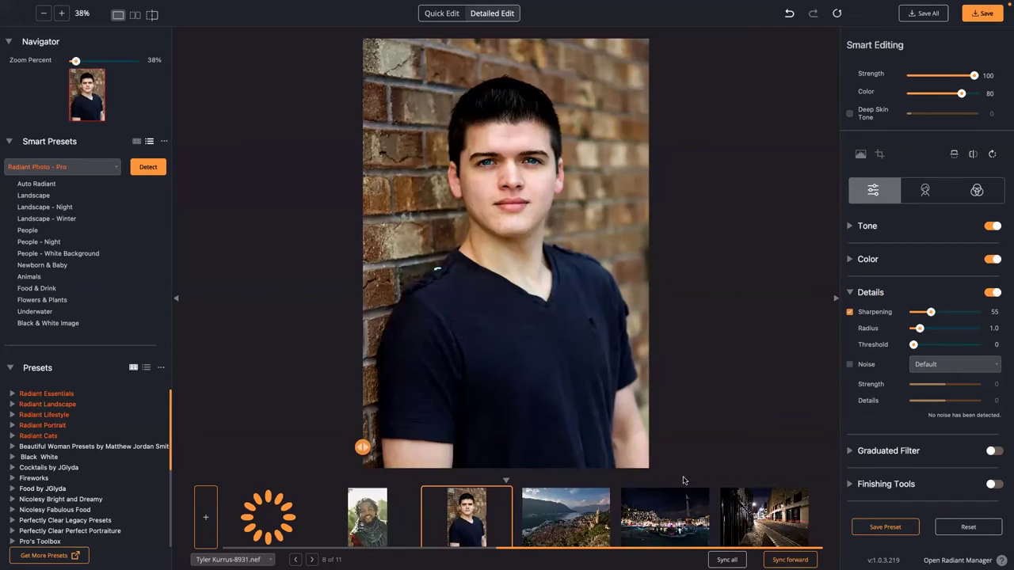
left_click(850, 294)
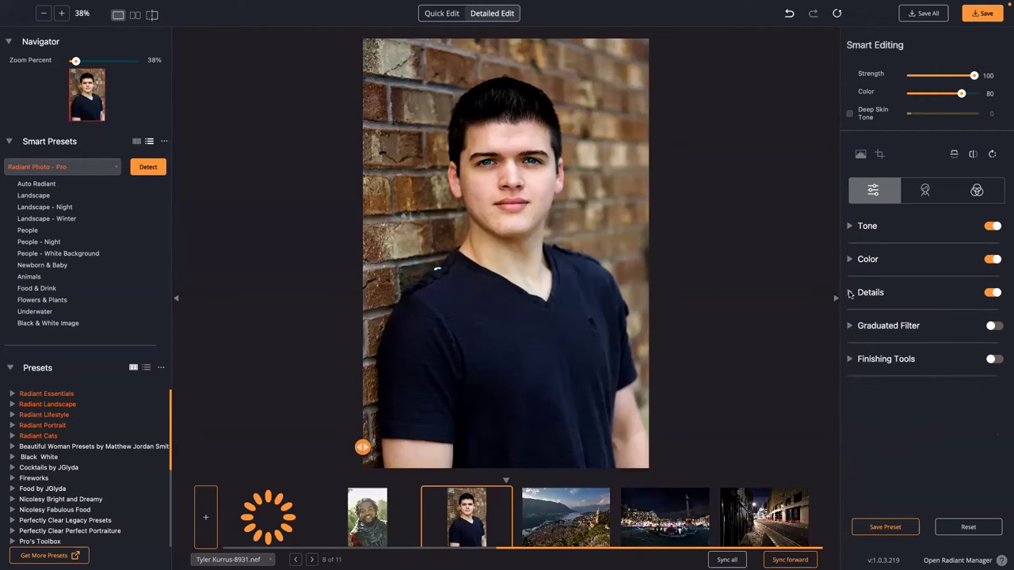
- Show the face control points in the portrait retouching tools and adjust the point on the subject's right eye
left_click(921, 195)
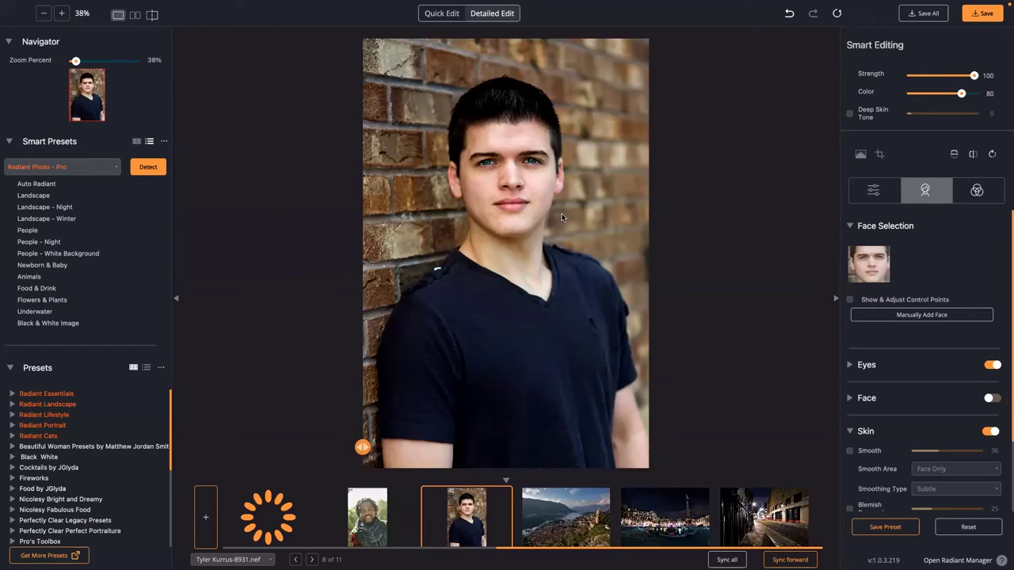
scroll(867, 255, "down", 1)
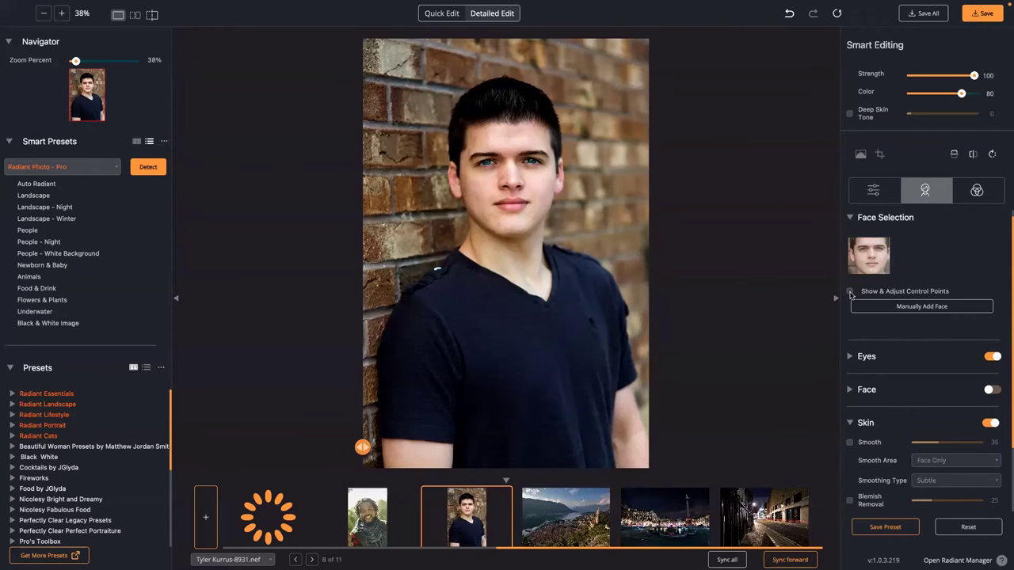
left_click(850, 292)
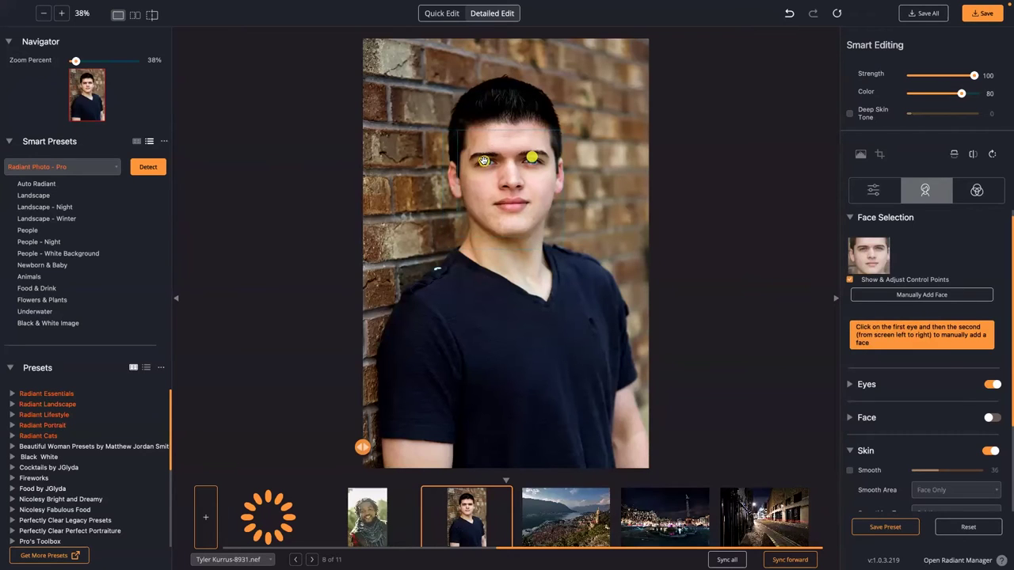
left_click_drag(481, 161, 485, 160)
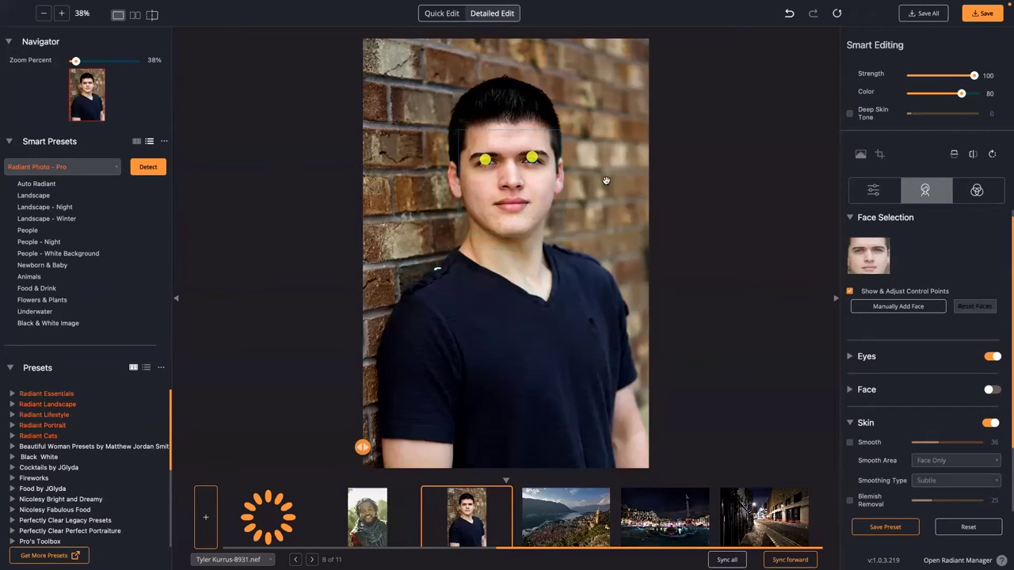
- Set Dark Circles to 83 in the brick-wall portrait's Eyes settings
left_click(851, 357)
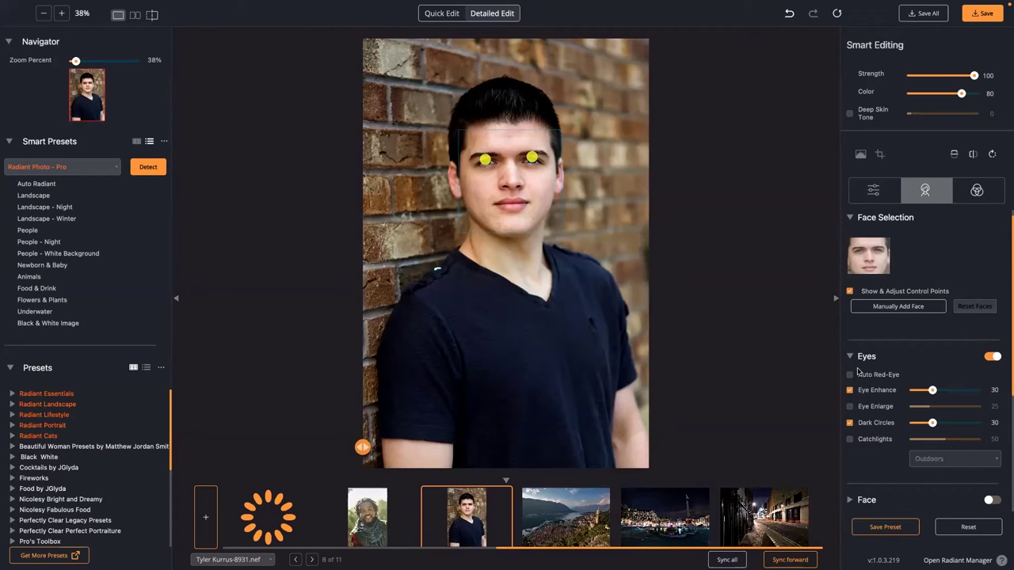
left_click_drag(932, 422, 966, 423)
- Fine-tune the control points on both eyes of the portrait, and hide the control points
scroll(628, 236, "up", 3)
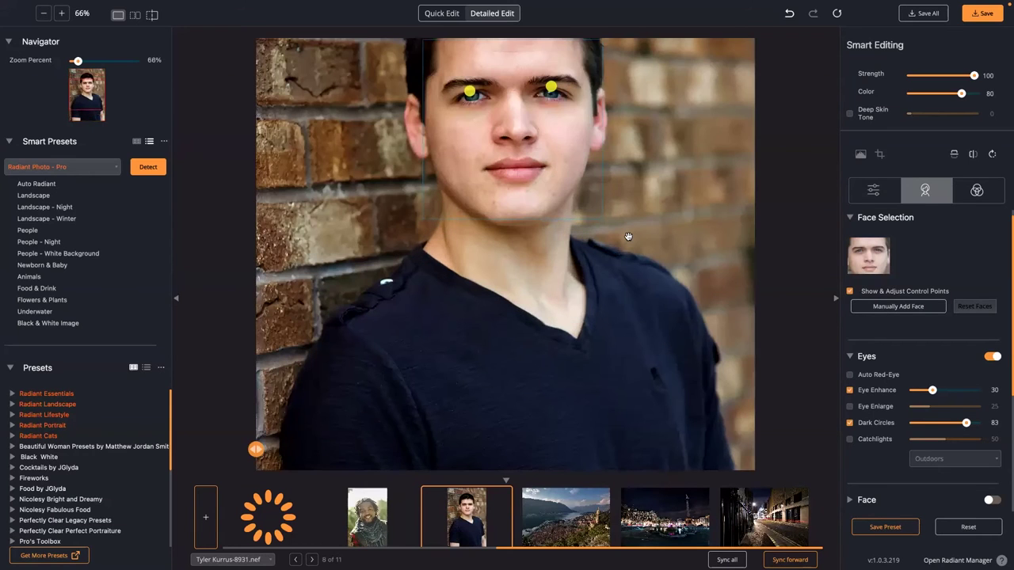
scroll(628, 236, "up", 2)
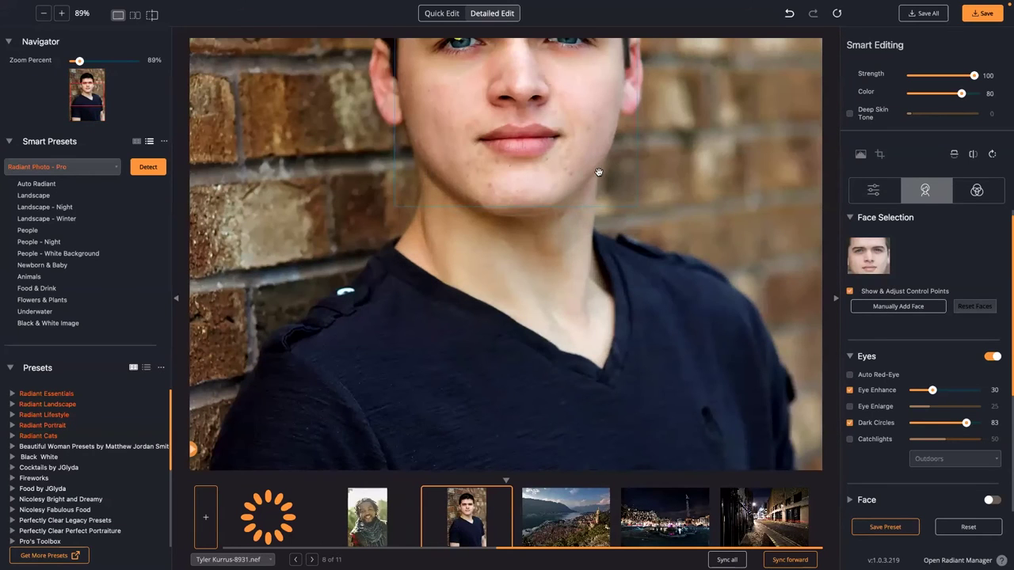
scroll(602, 230, "up", 2)
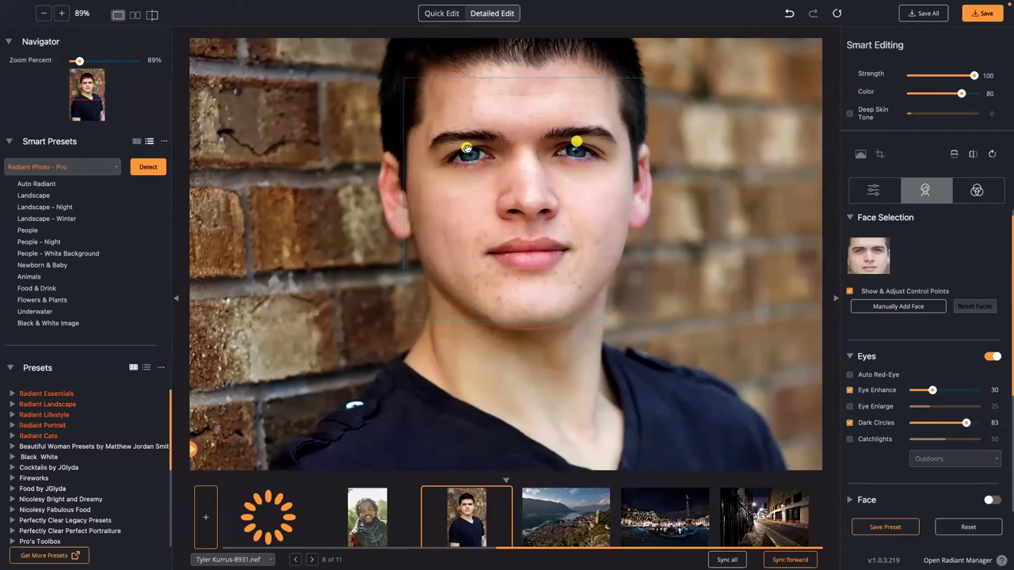
left_click_drag(469, 155, 469, 150)
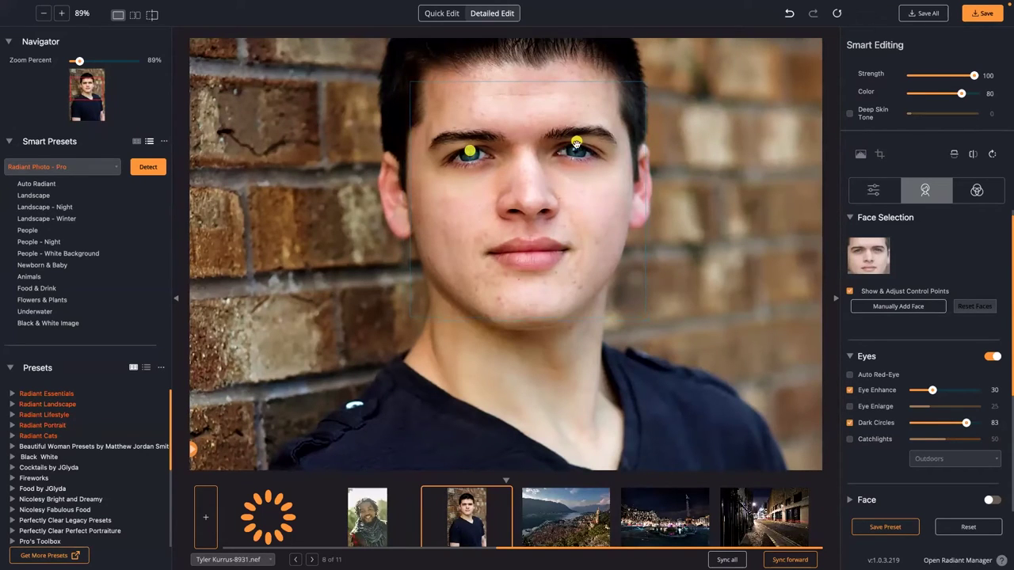
left_click_drag(576, 141, 578, 144)
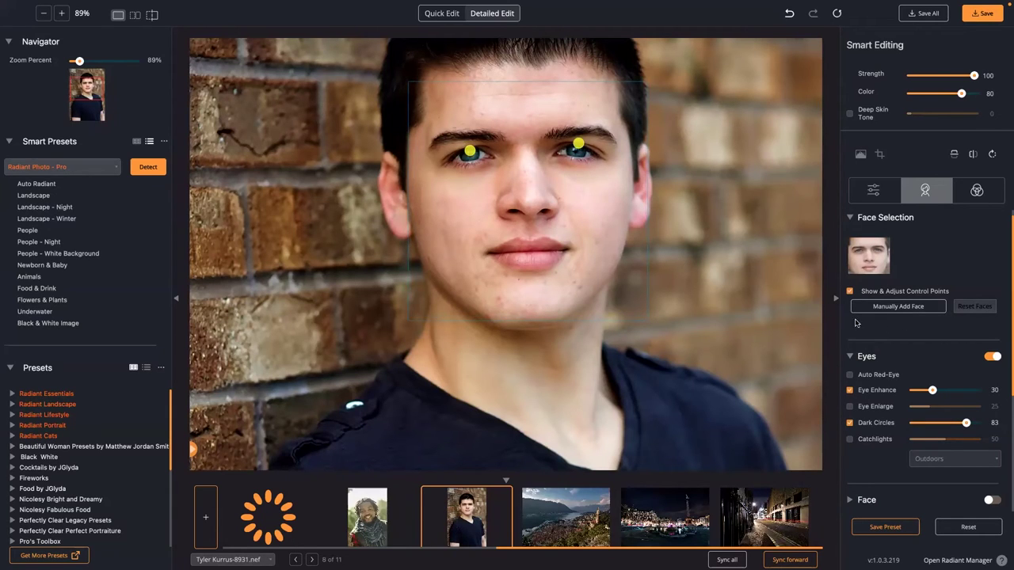
left_click(849, 291)
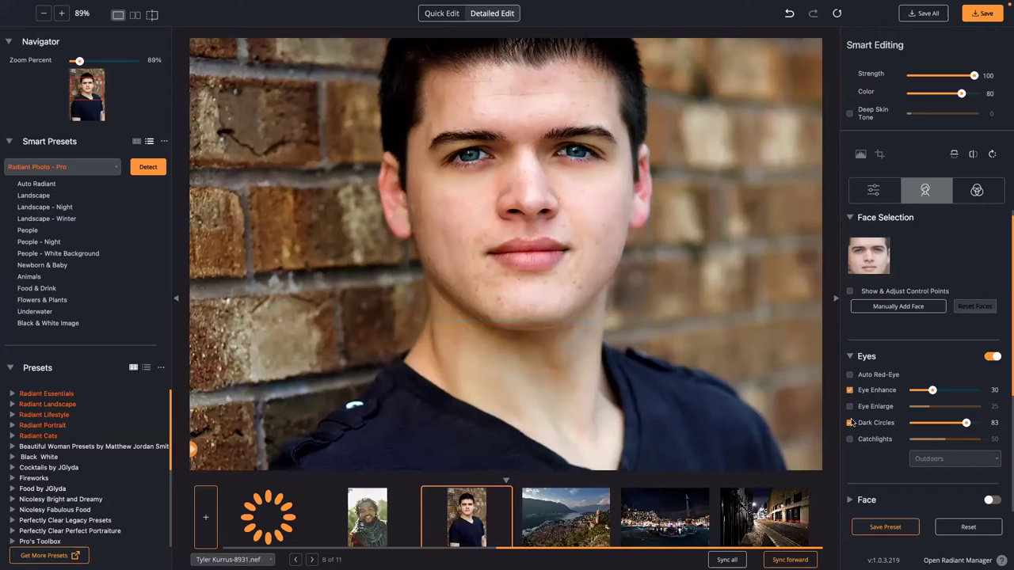
- Compare the portrait with Dark Circles off and on, leaving it enabled
left_click(850, 424)
left_click(850, 424)
left_click(850, 424)
left_click(850, 424)
- Compare Eye Enhance off and on for the portrait, and set it to 69
left_click(850, 391)
left_click(850, 390)
left_click(962, 391)
left_click_drag(962, 391, 957, 390)
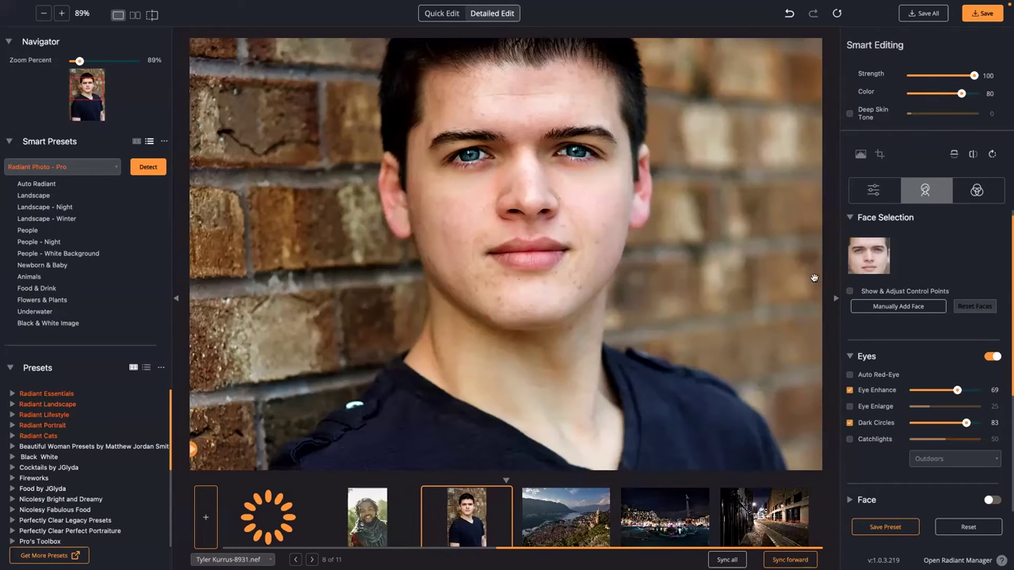
left_click(566, 201)
- Enable Catchlights on the portrait at 85 with the Beauty Dish style
left_click(850, 439)
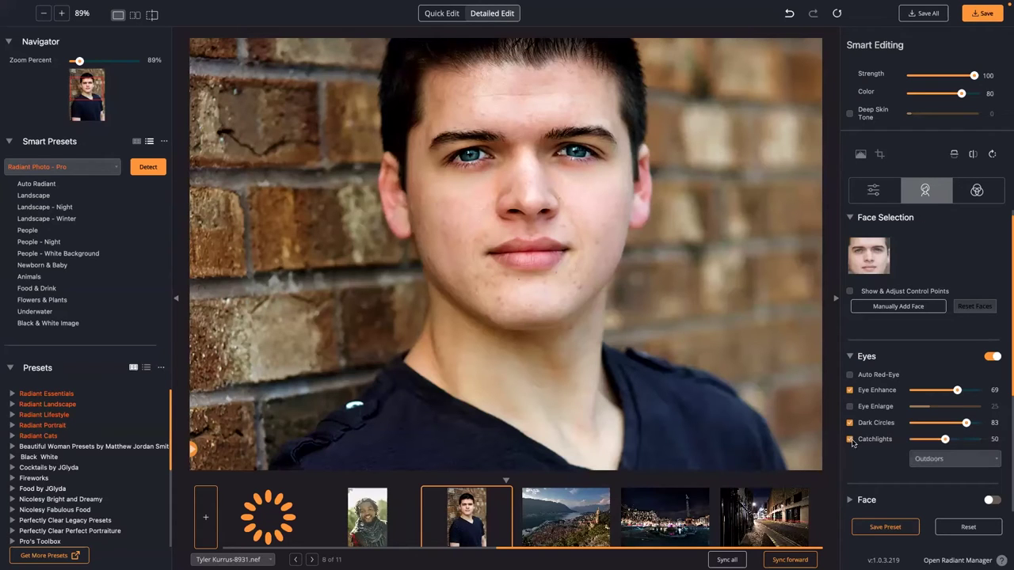
left_click_drag(945, 439, 967, 439)
left_click(955, 459)
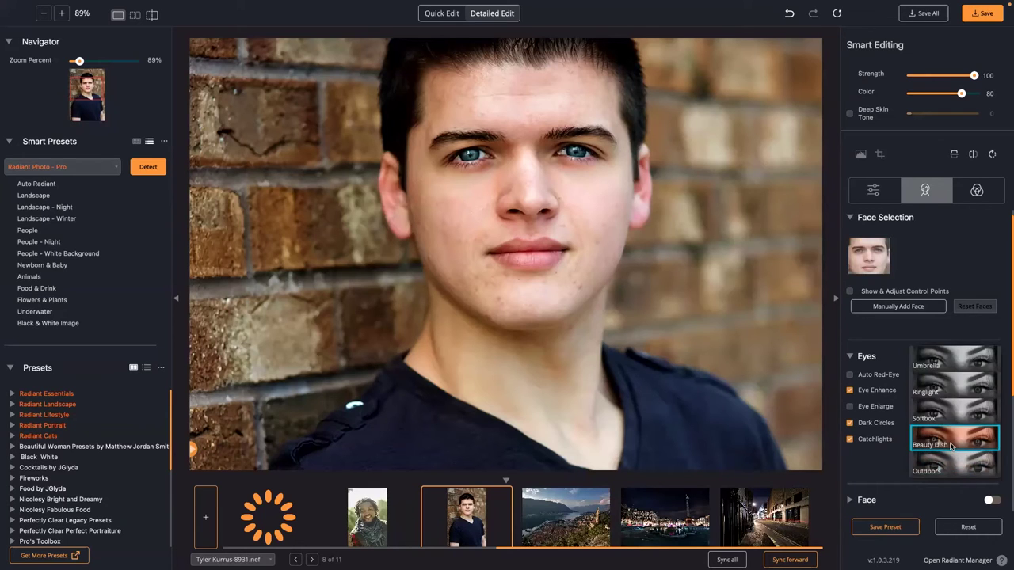
left_click(954, 446)
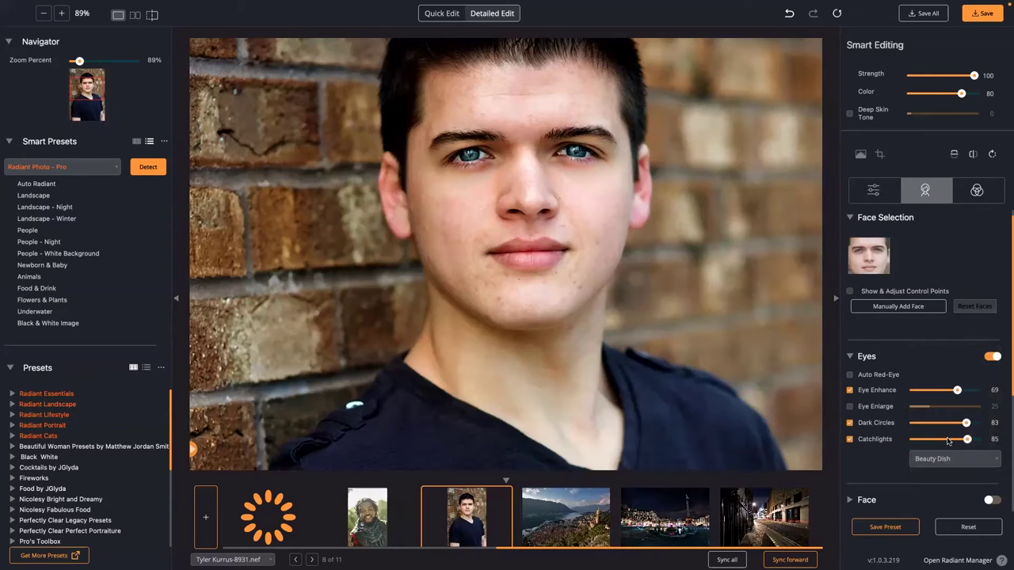
- Try the Ringlight catchlight style on the portrait's eyes, and switch to Umbrella
left_click(947, 459)
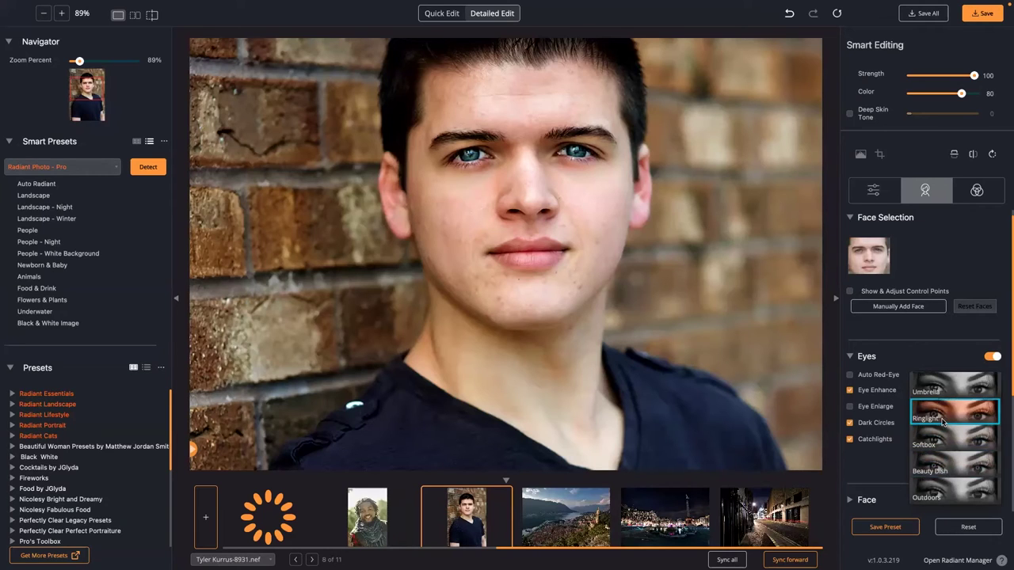
left_click(942, 421)
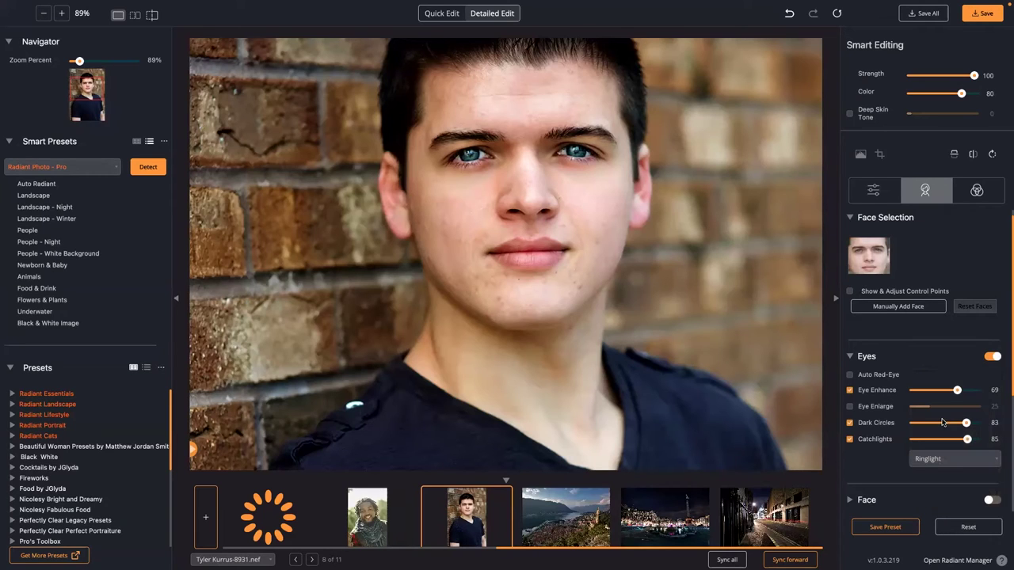
left_click(940, 462)
left_click(941, 447)
- Compare the Umbrella catchlights off and on, and lower their strength to 37
left_click(850, 439)
left_click(850, 439)
left_click_drag(964, 444, 936, 442)
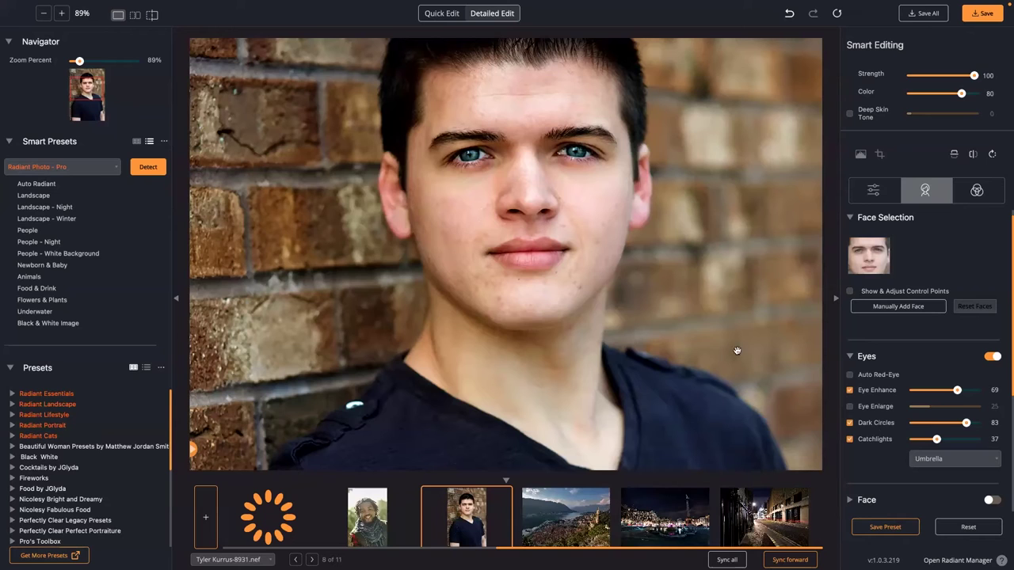
- Enable Teeth Whitening at 1 and turn on Lip Sharpening for the smiling man's portrait
left_click(851, 357)
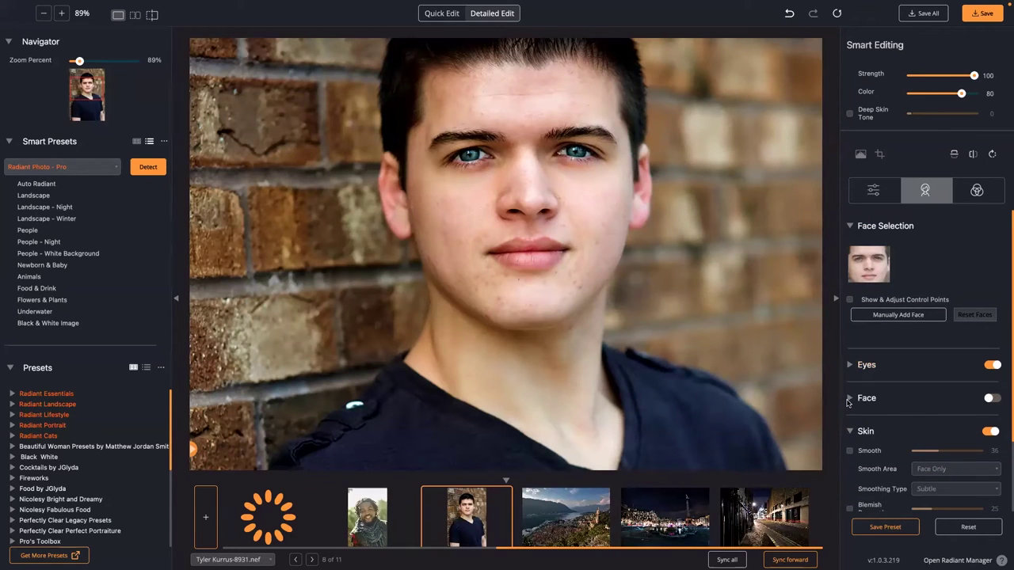
left_click(849, 398)
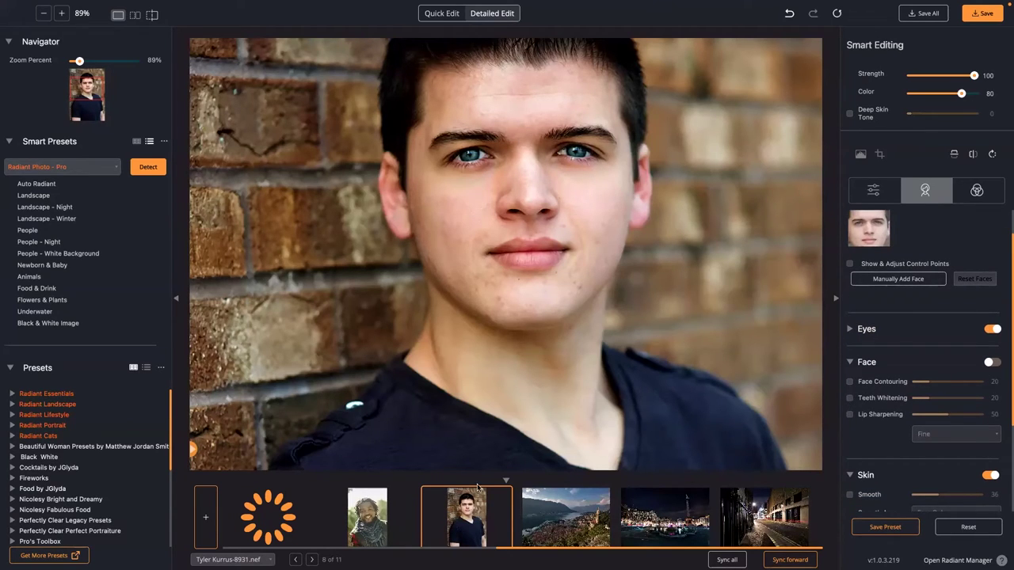
left_click(372, 517)
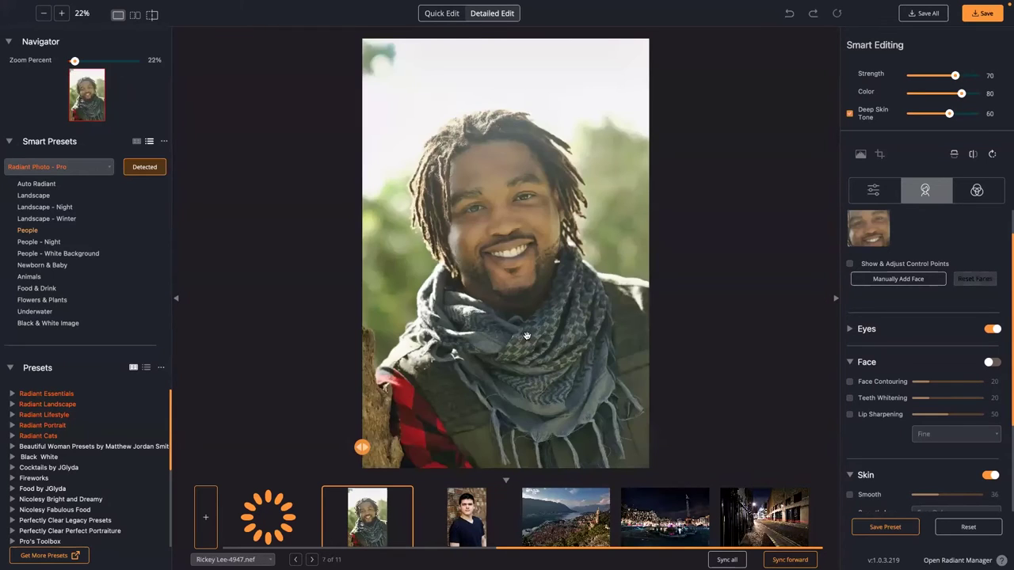
scroll(526, 336, "up", 3)
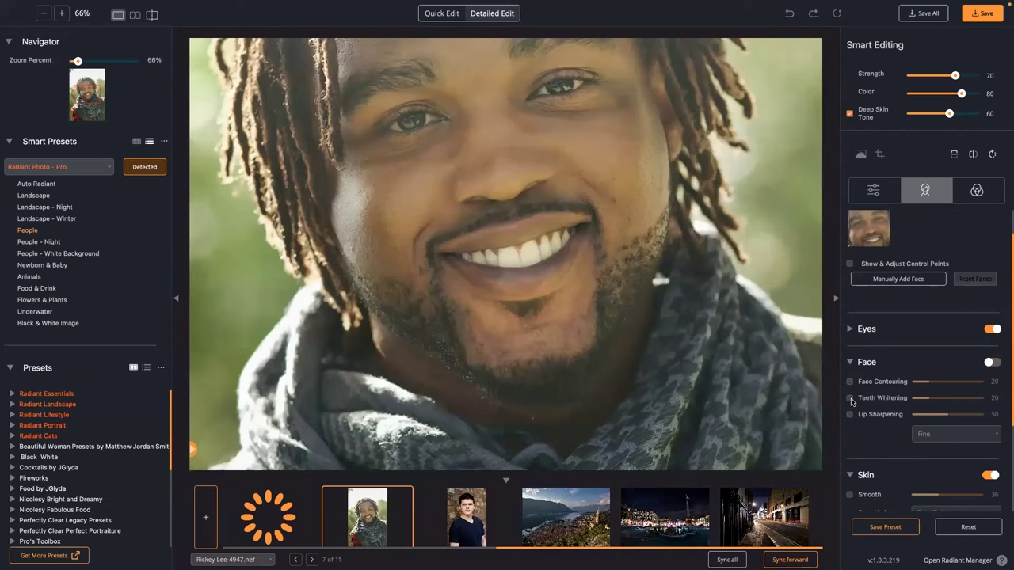
left_click(850, 398)
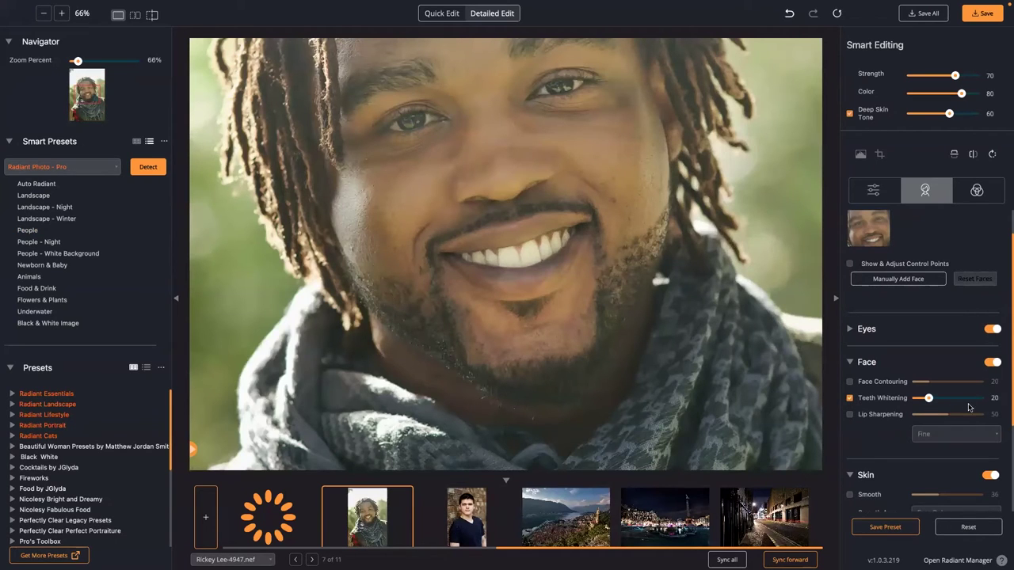
left_click_drag(960, 399, 917, 399)
left_click(850, 414)
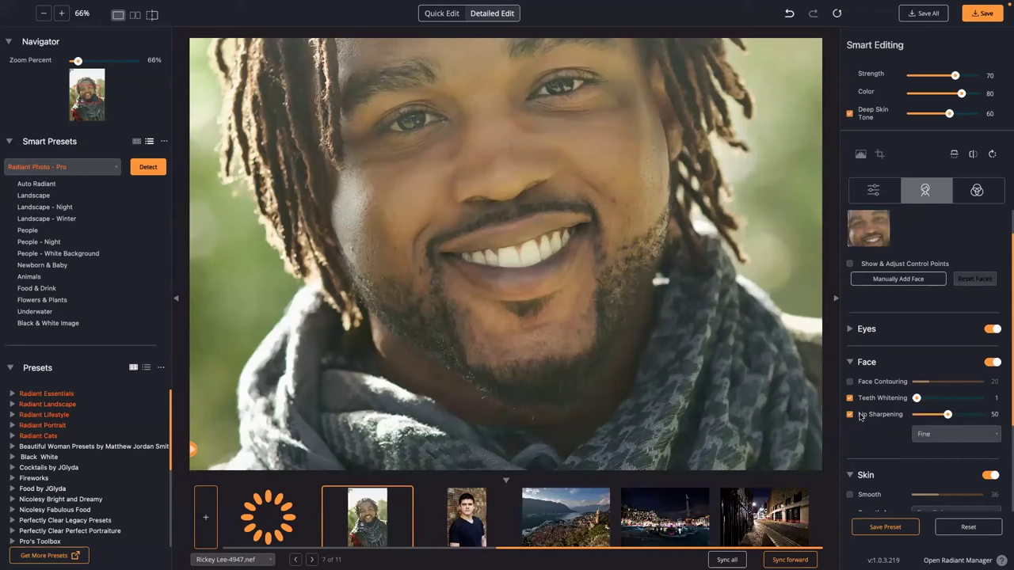
left_click(965, 416)
- Enable Lip Sharpening on the brick-wall portrait and raise it to 81
left_click(467, 515)
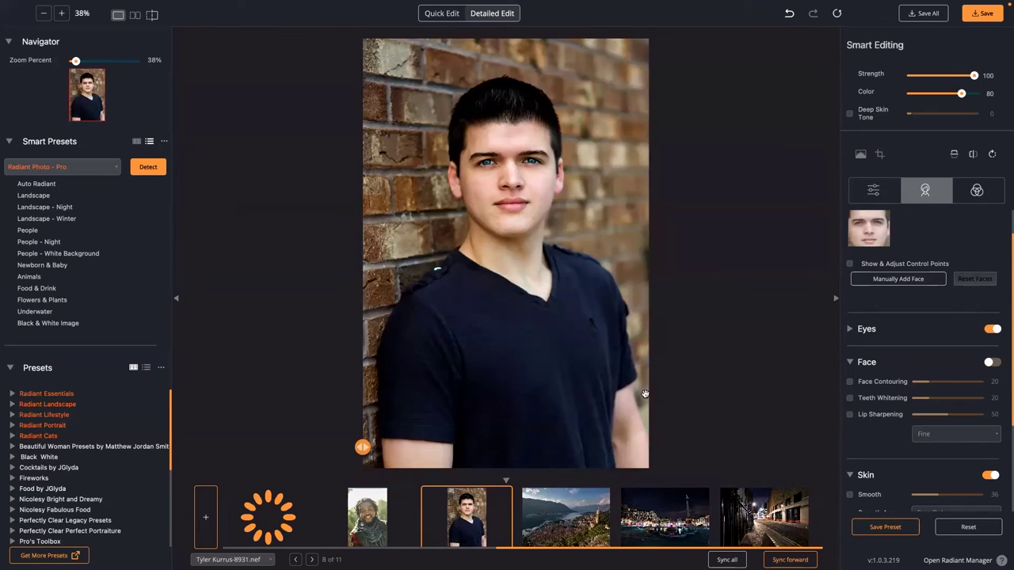
left_click(644, 393)
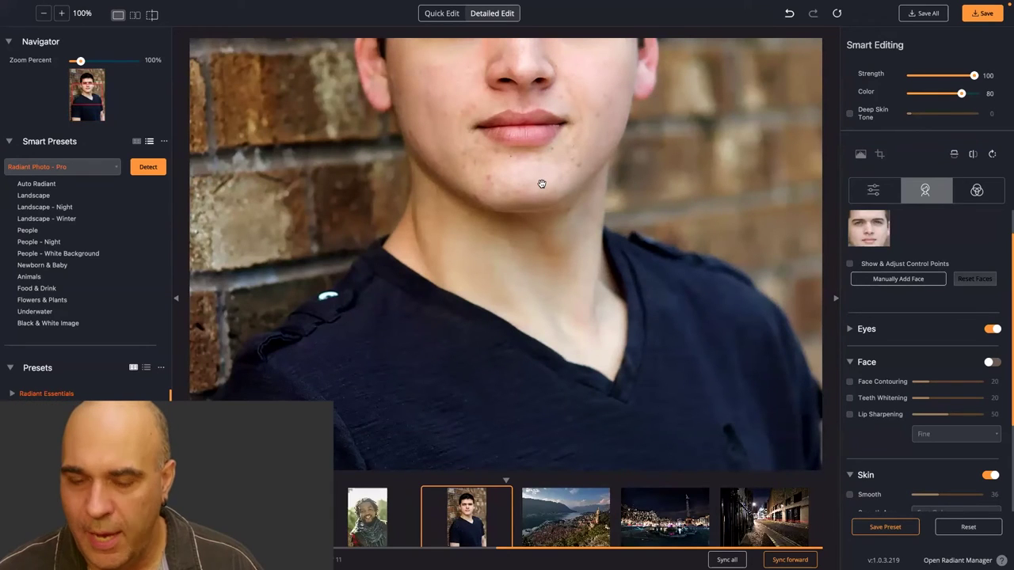
left_click(541, 184)
left_click_drag(542, 184, 570, 352)
left_click(849, 415)
left_click(851, 416)
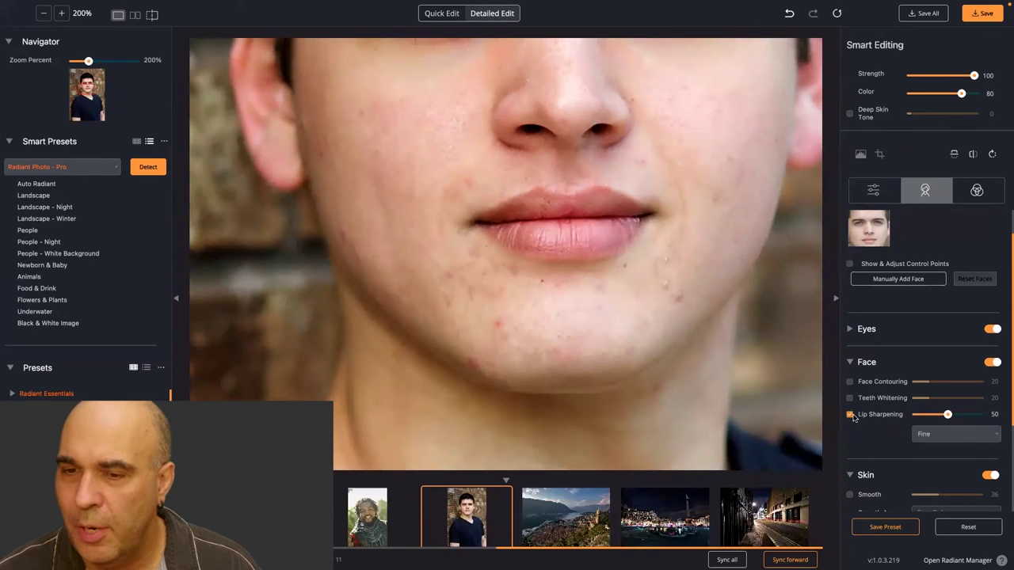
left_click(966, 415)
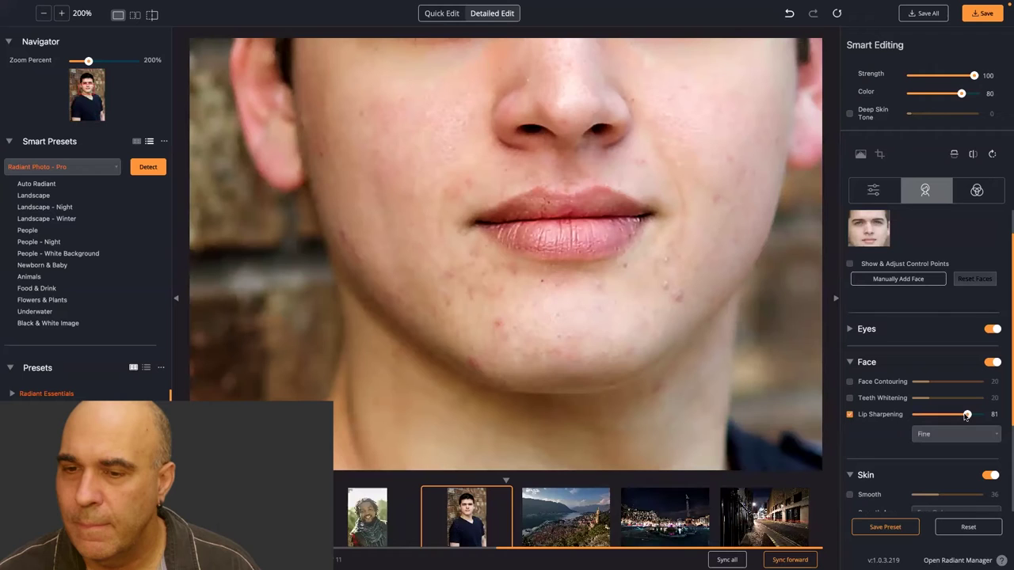
- Switch Lip Sharpening to Medium at 29 and compare the lips with it off and on
left_click(941, 434)
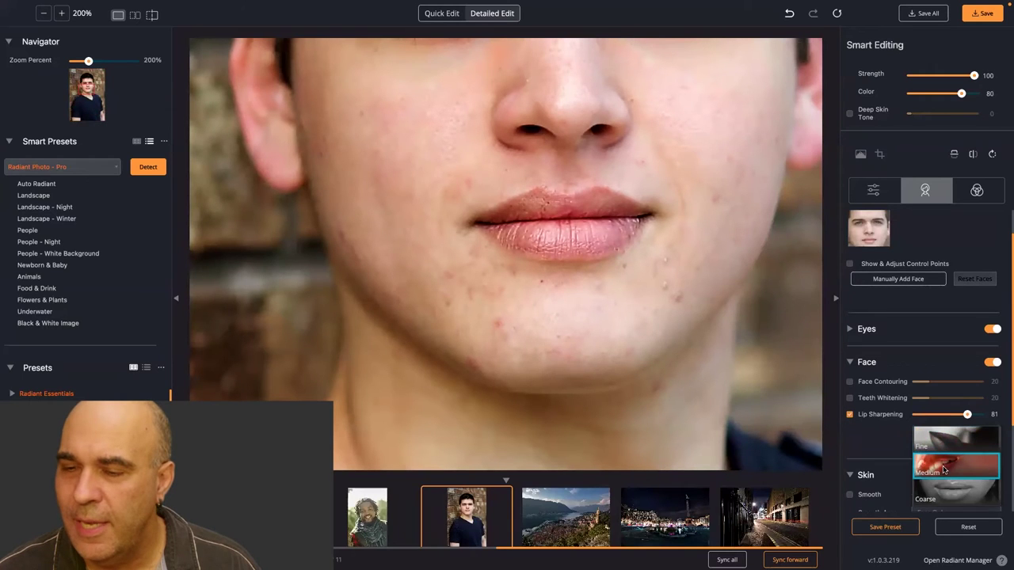
left_click(943, 470)
left_click(934, 415)
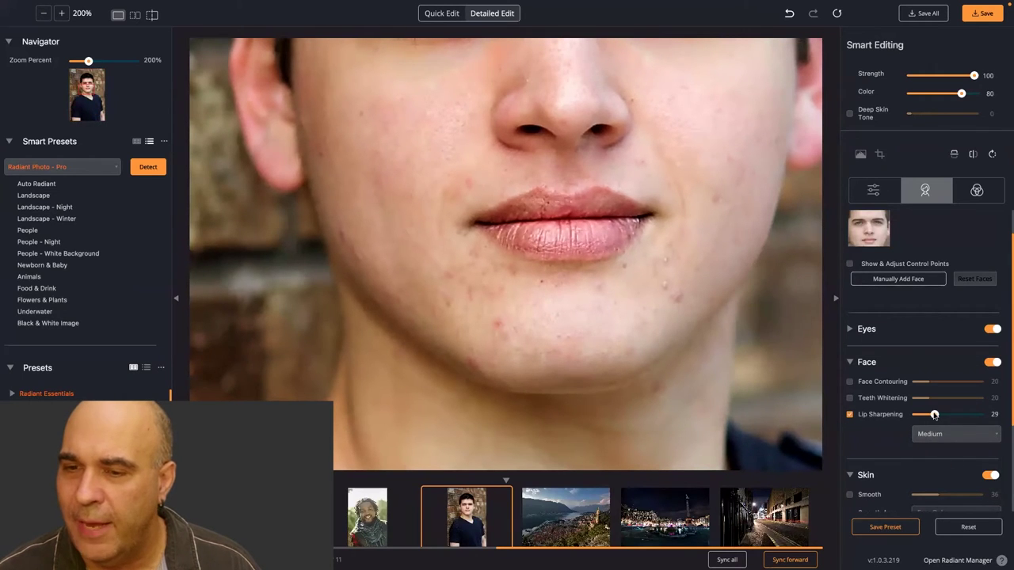
left_click(849, 415)
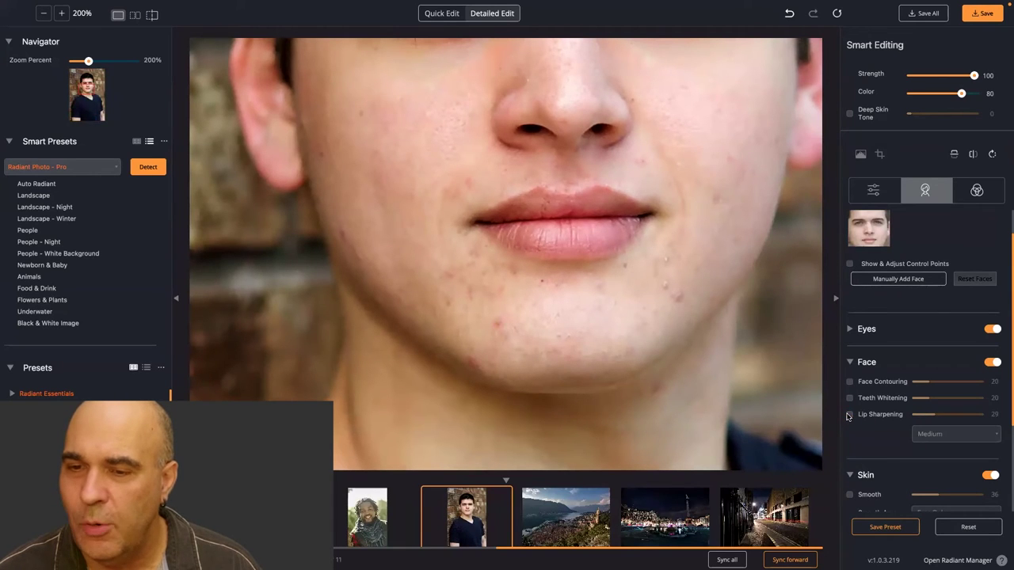
left_click(849, 414)
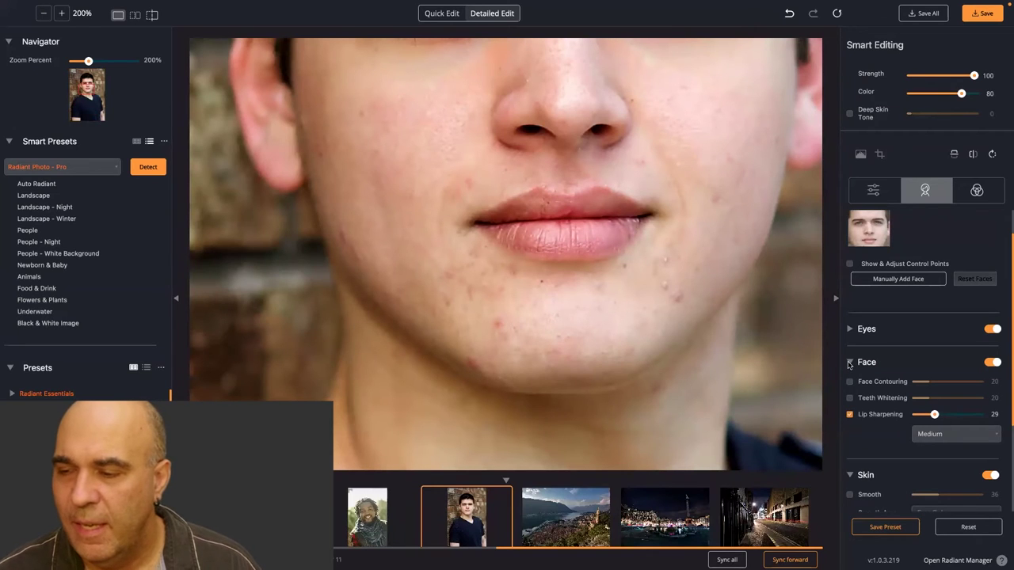
- Enable skin Smooth at 36 on the portrait and compare the face with it off and on
left_click(849, 363)
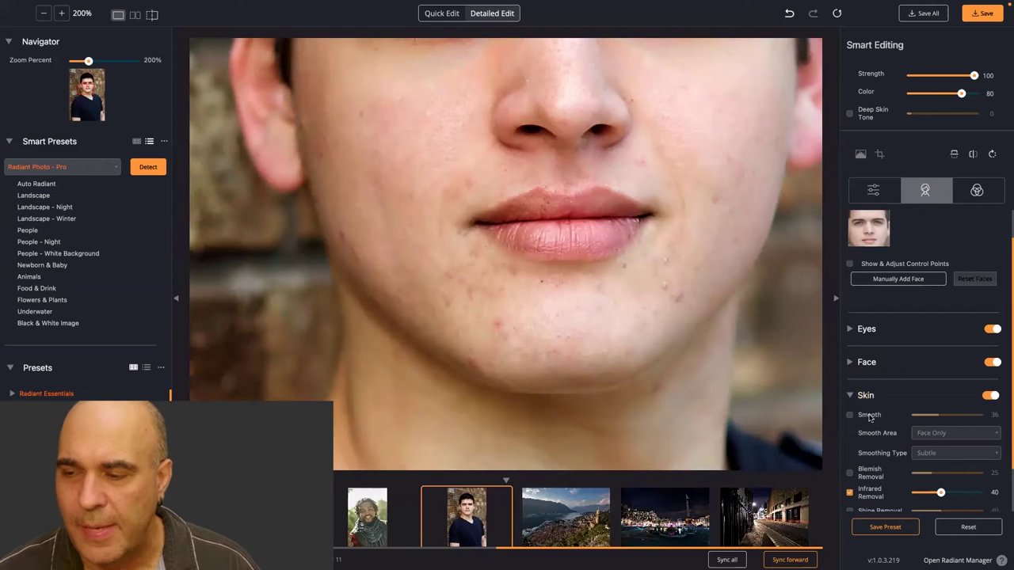
left_click(850, 415)
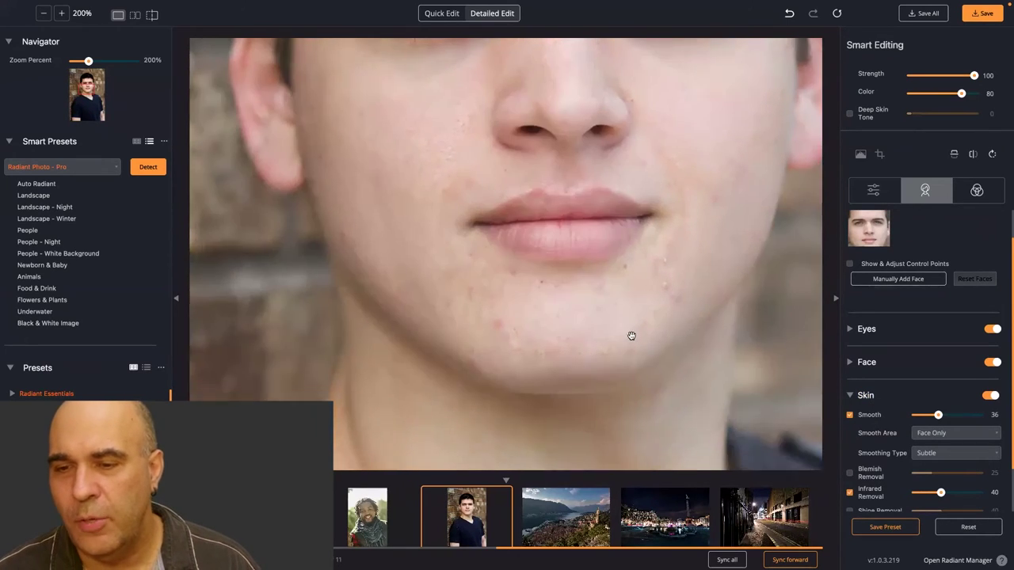
left_click_drag(631, 335, 615, 396)
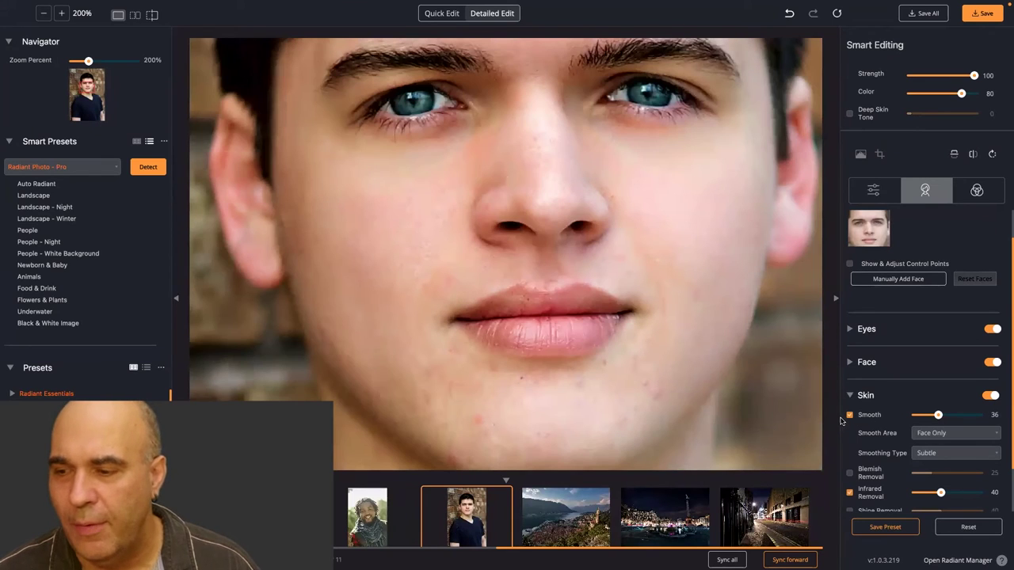
left_click(850, 416)
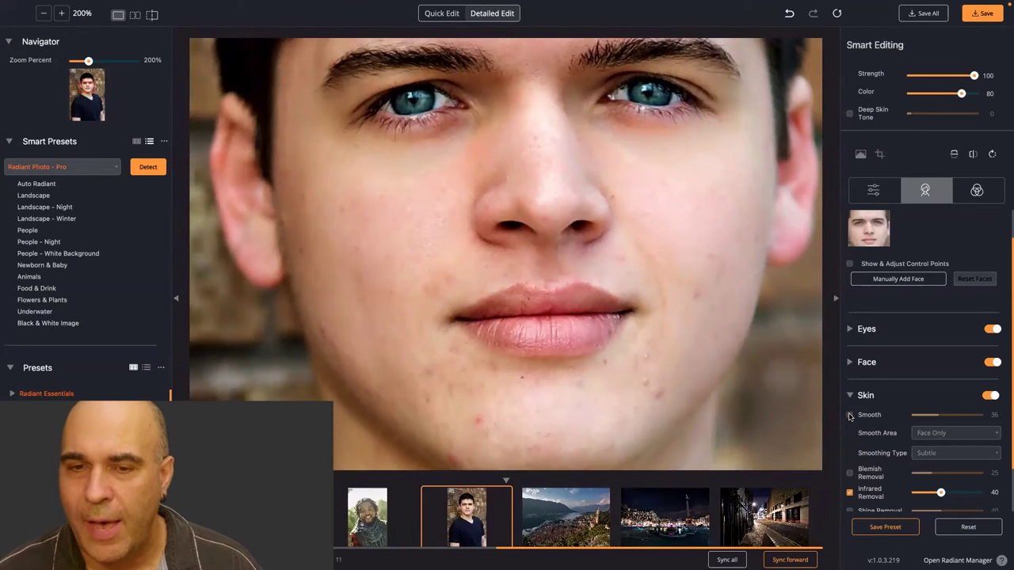
left_click(850, 415)
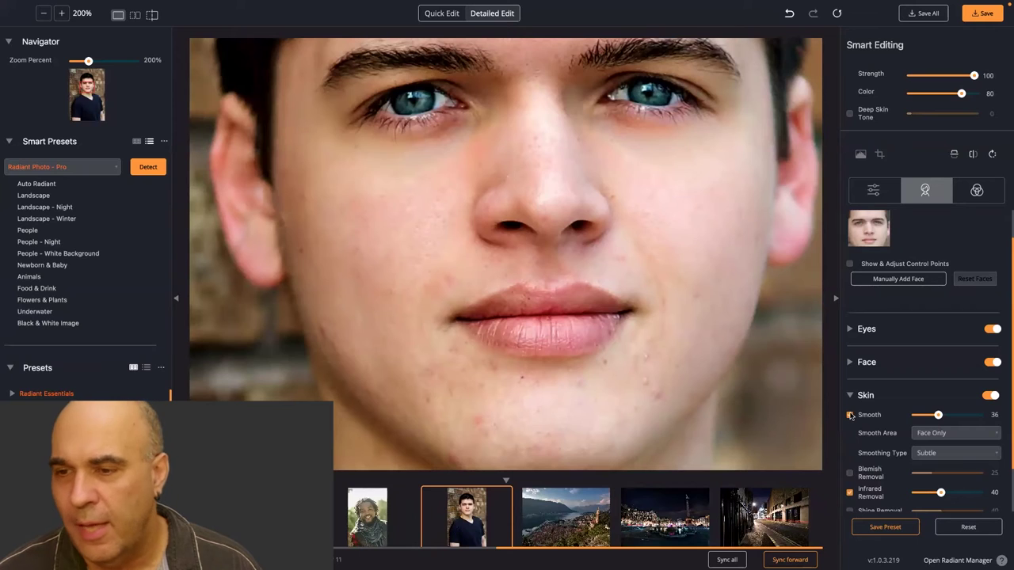
left_click(851, 416)
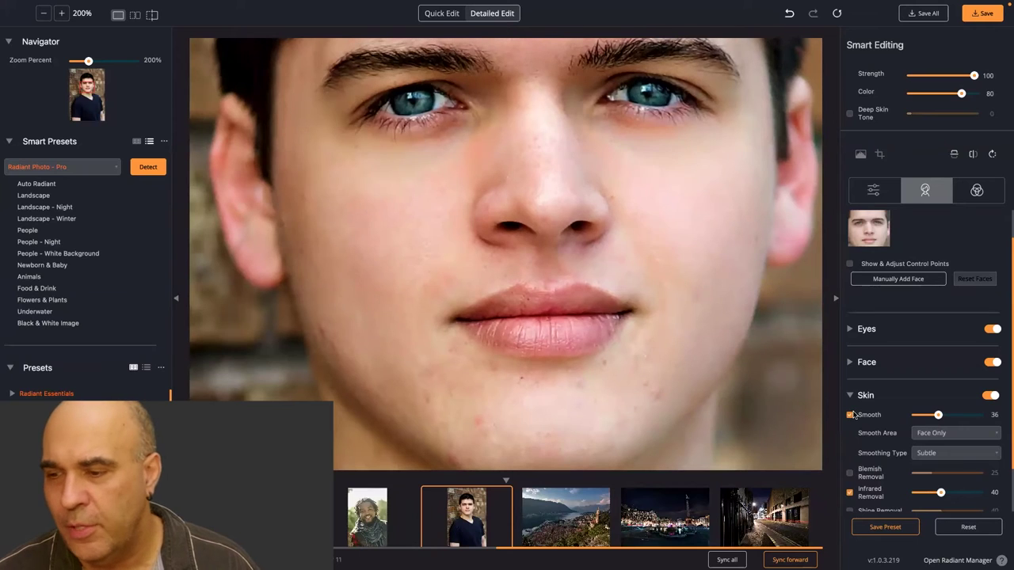
- Set the Smooth Area to Full Body and try the Default and Super Smooth smoothing types
left_click(937, 432)
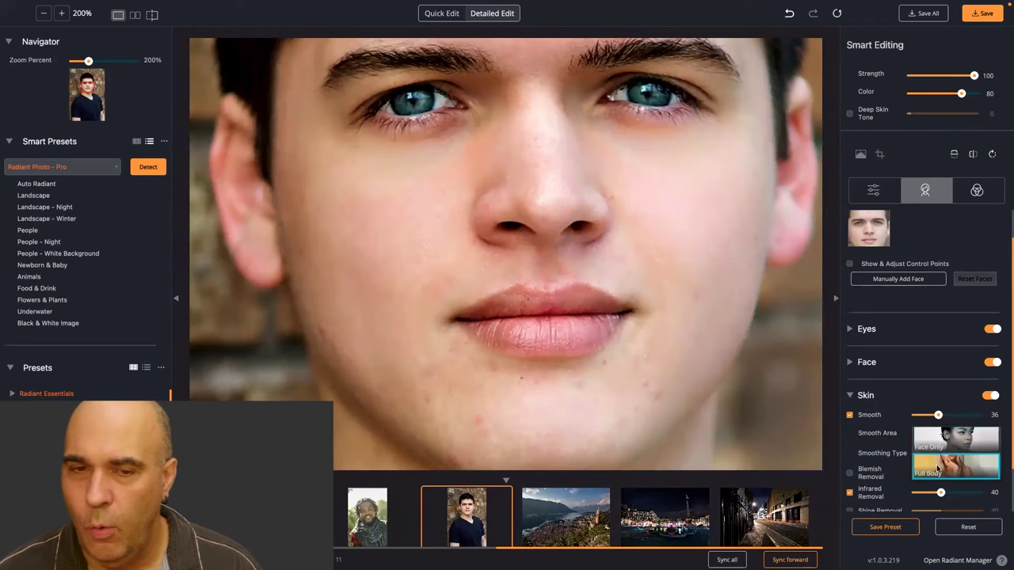
left_click(938, 469)
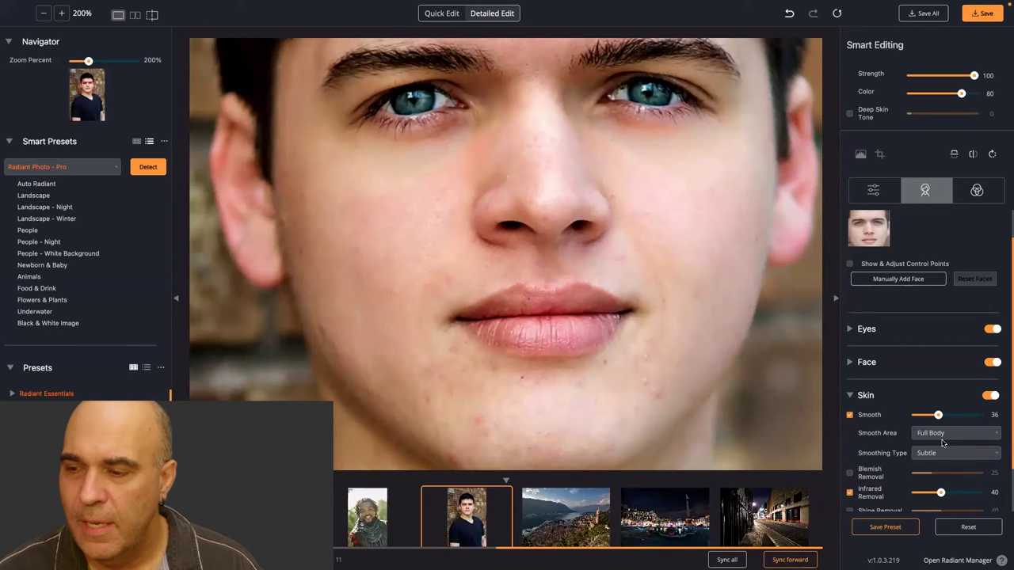
left_click(941, 455)
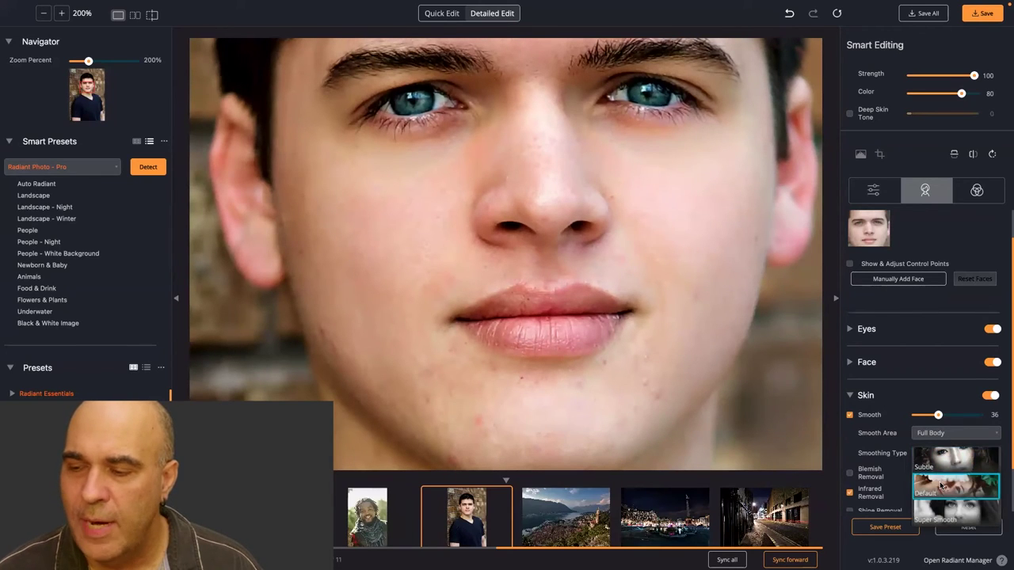
left_click(942, 487)
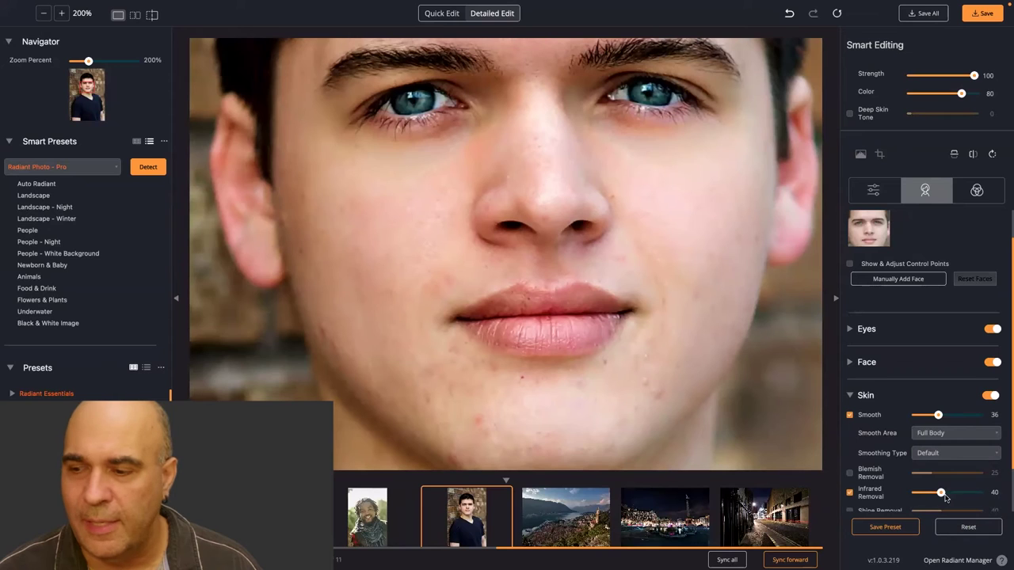
left_click(943, 453)
left_click(945, 483)
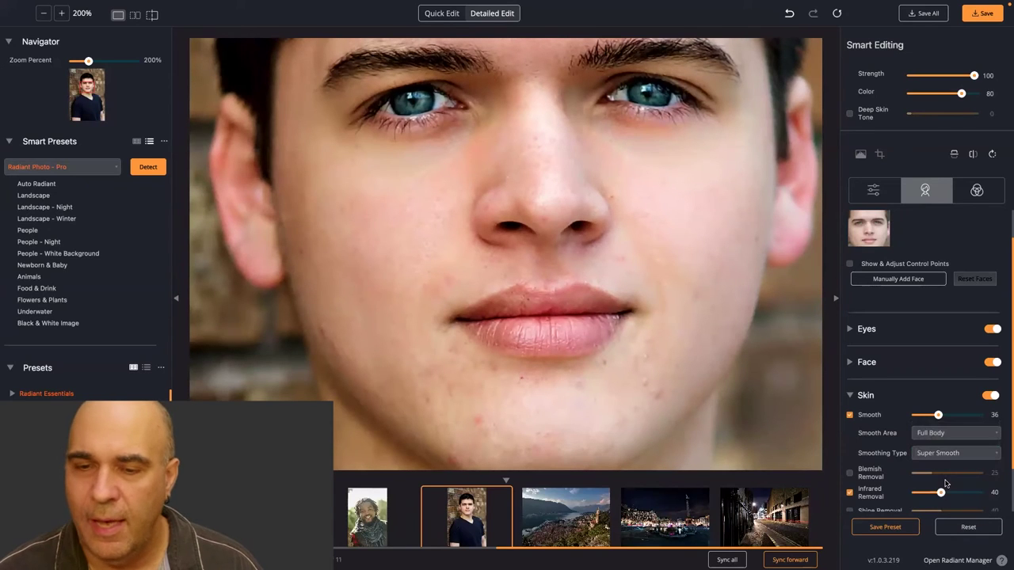
- Try Smooth at 88, return the smoothing type to Subtle and lower Smooth to 39
left_click(970, 415)
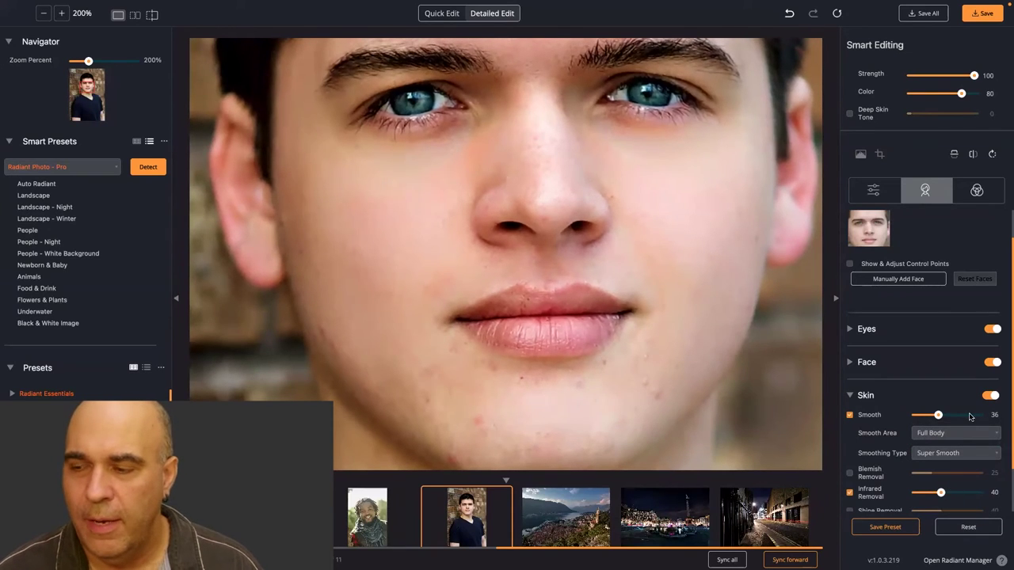
left_click(946, 456)
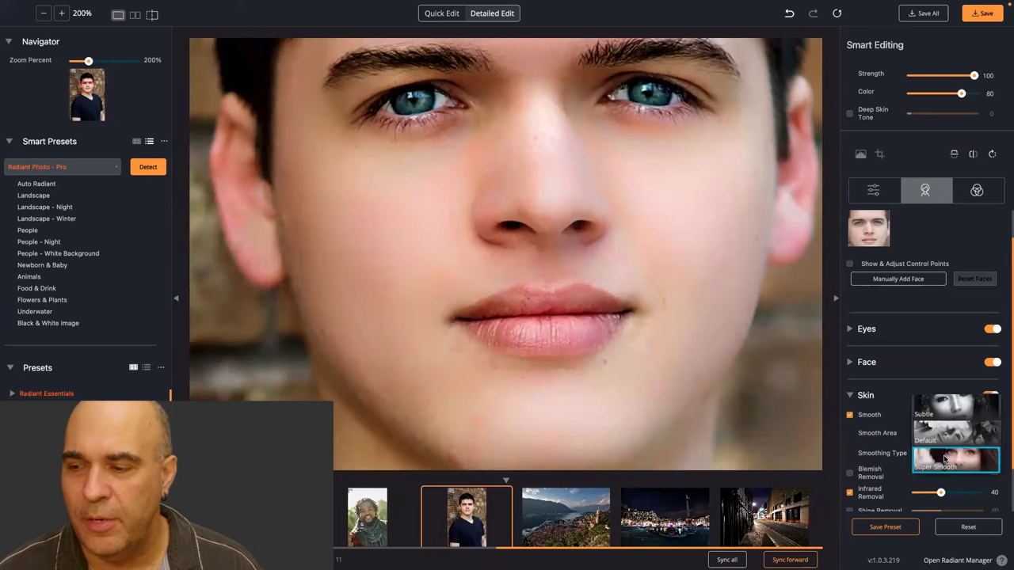
left_click(932, 414)
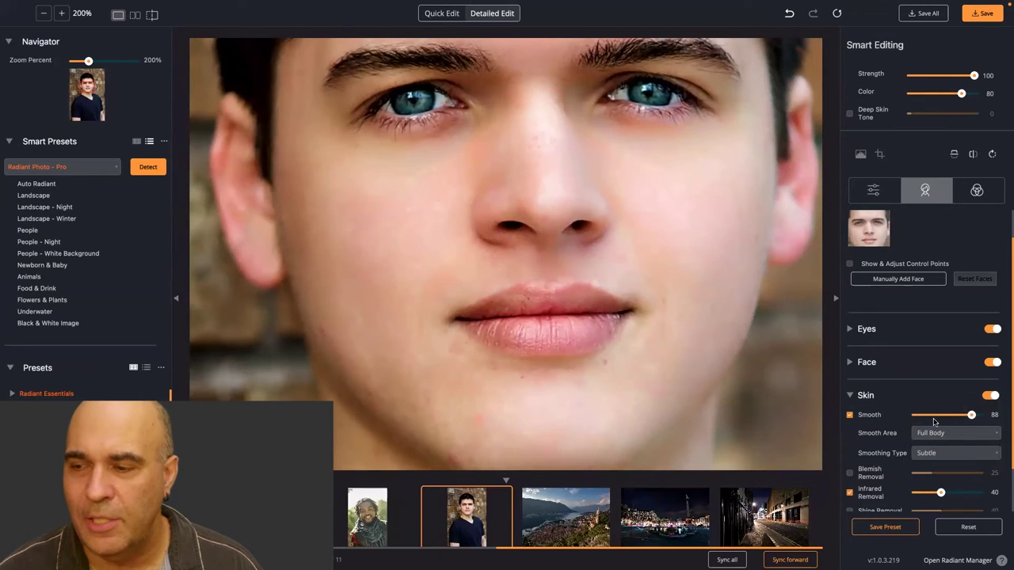
left_click(940, 415)
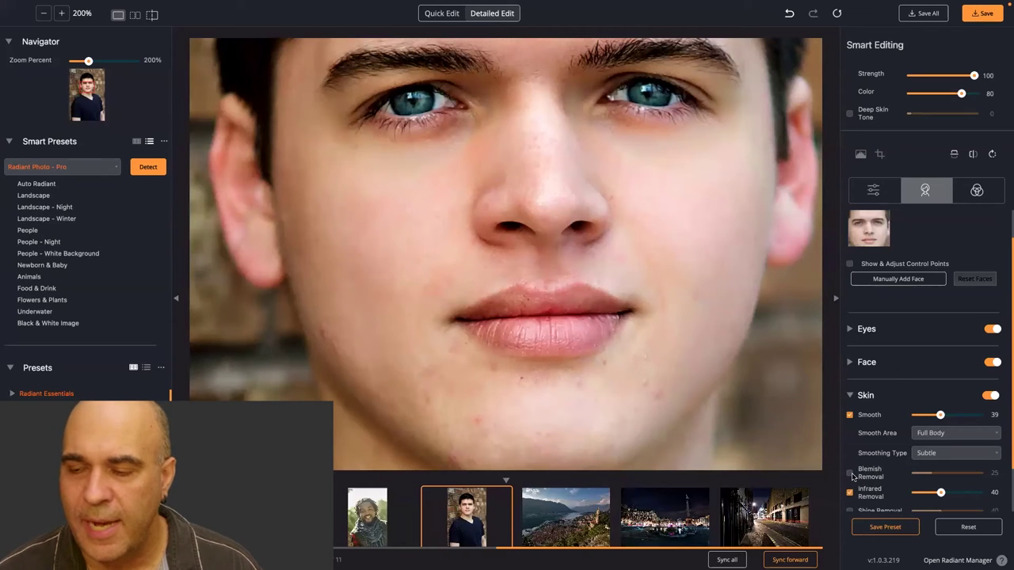
- Enable Blemish Removal on the portrait's skin and raise it to 97
left_click(851, 473)
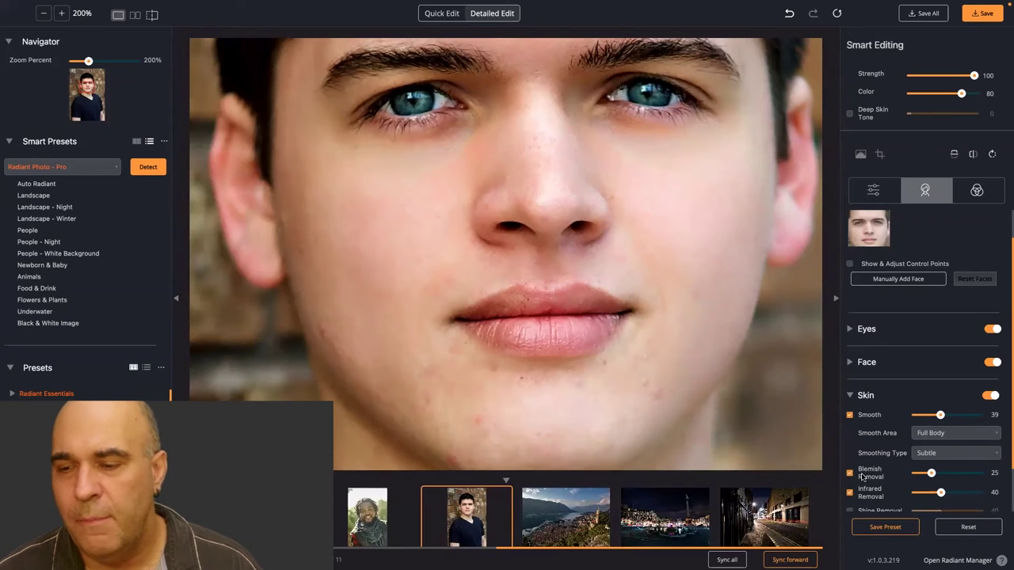
left_click(955, 473)
left_click(970, 474)
left_click_drag(972, 474, 976, 474)
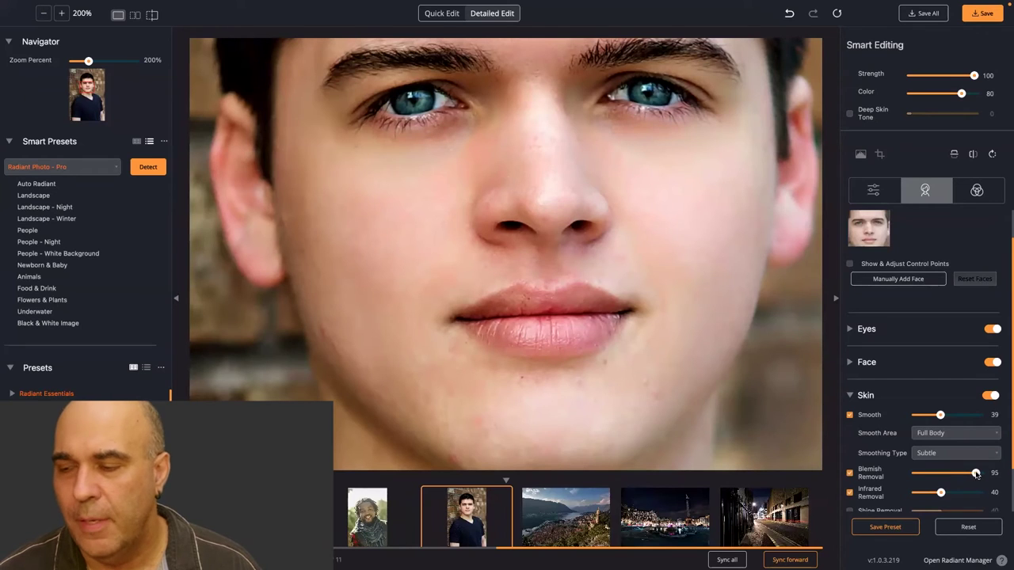
- Lower the skin Smooth amount to 26 and Blemish Removal to 76
left_click(762, 448)
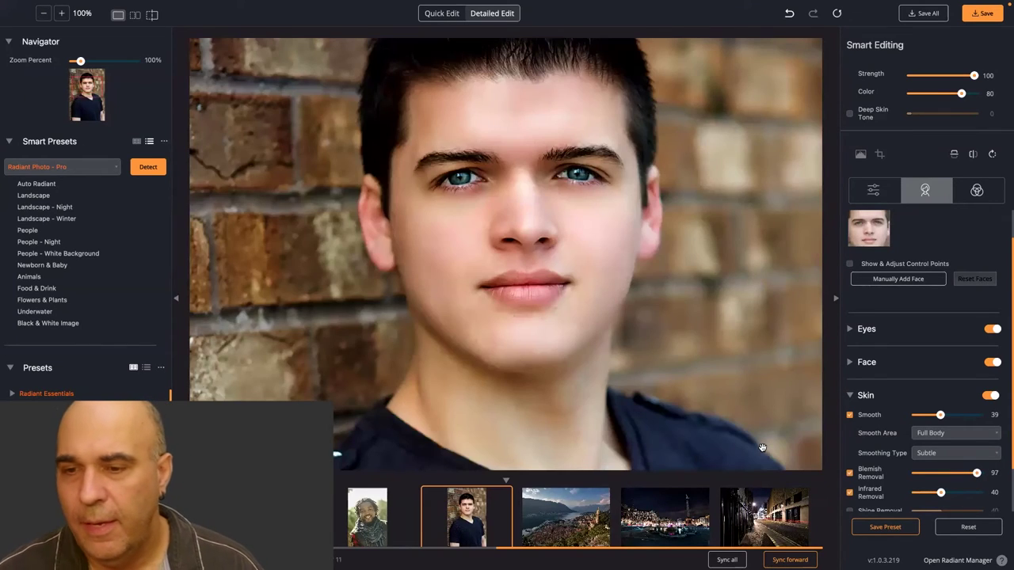
left_click_drag(938, 416, 931, 415)
left_click_drag(975, 473, 963, 474)
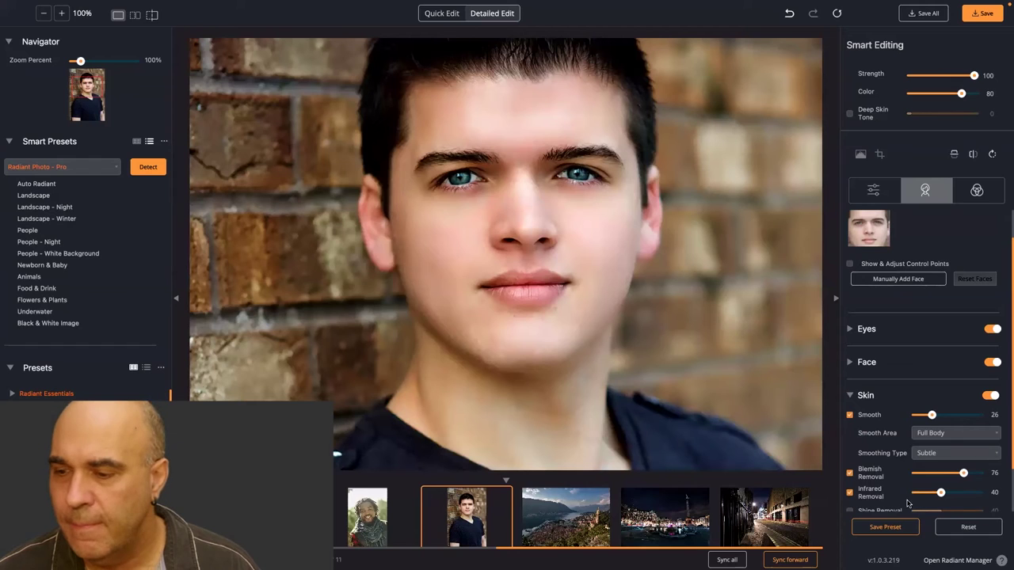
- Raise Infrared Removal to 96 and compare the skin with it off and on
left_click_drag(941, 494, 976, 493)
left_click(849, 493)
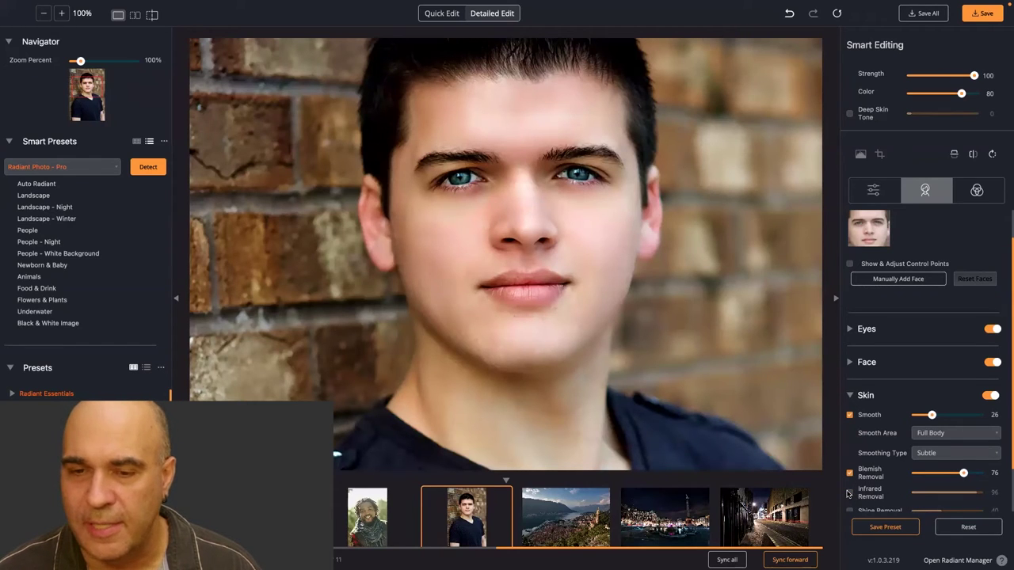
left_click(849, 493)
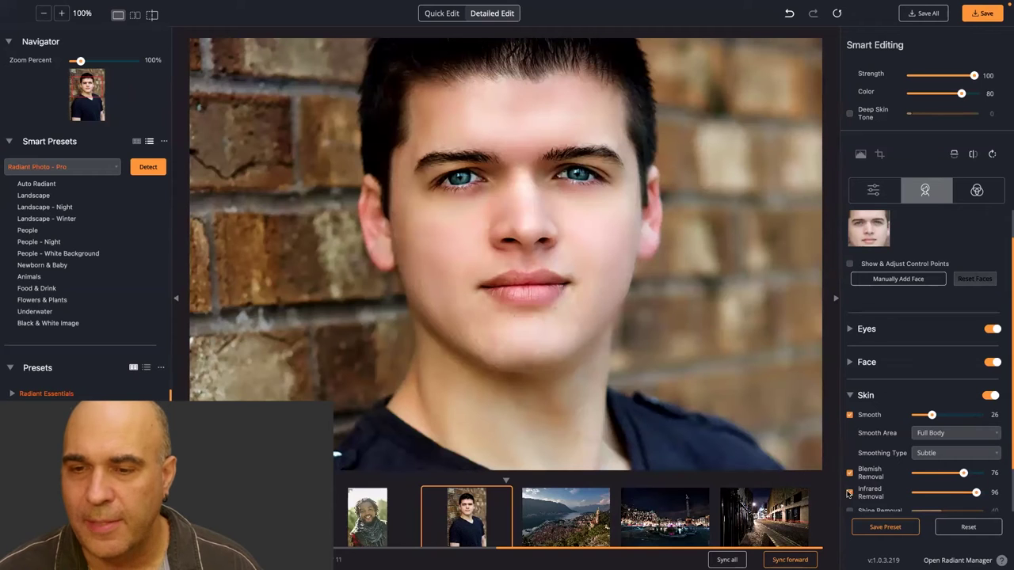
- Enable Shine Removal on the young man's skin at its preset amount of 40
scroll(874, 495, "down", 2)
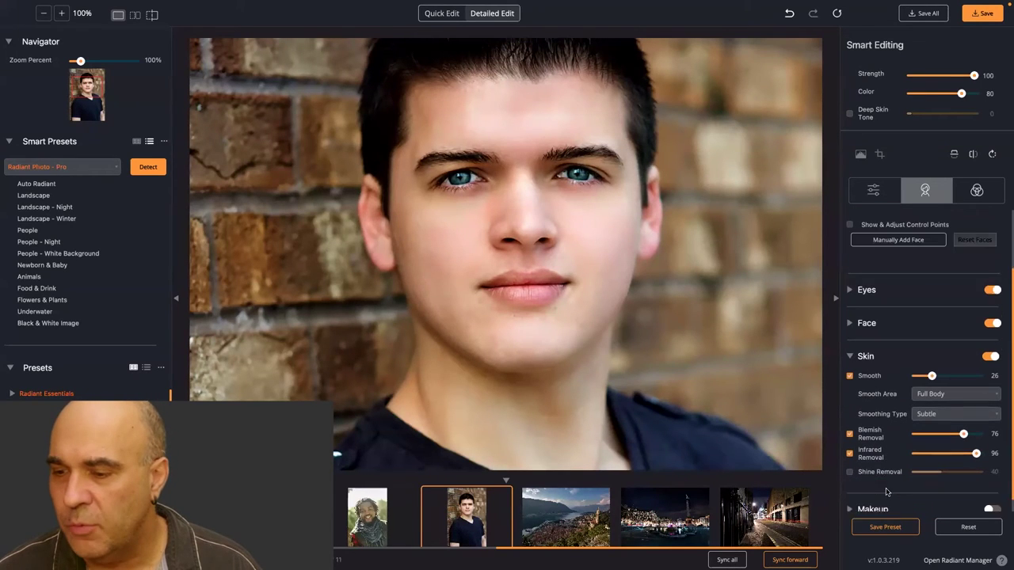
left_click(850, 459)
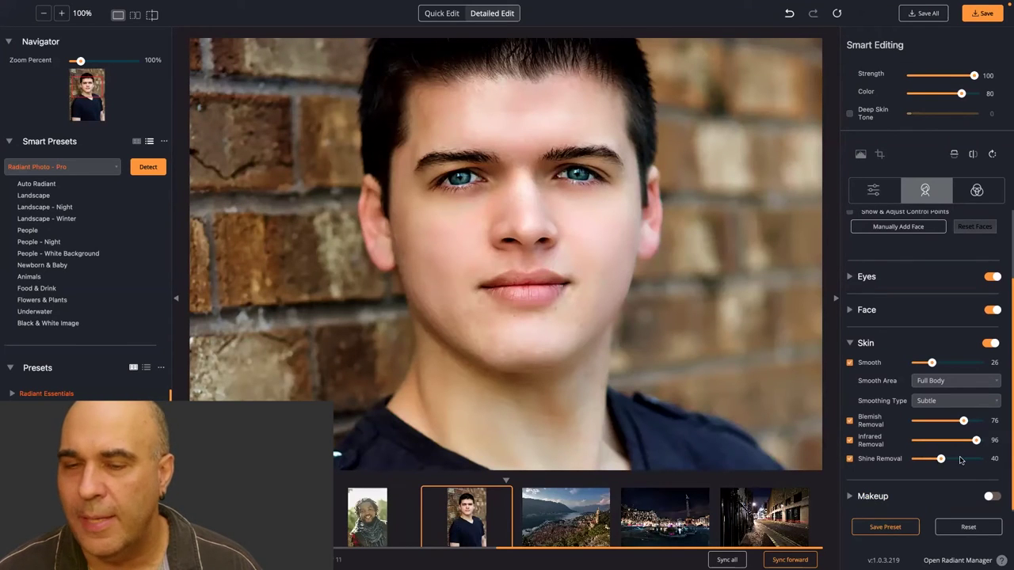
scroll(655, 368, "down", 1)
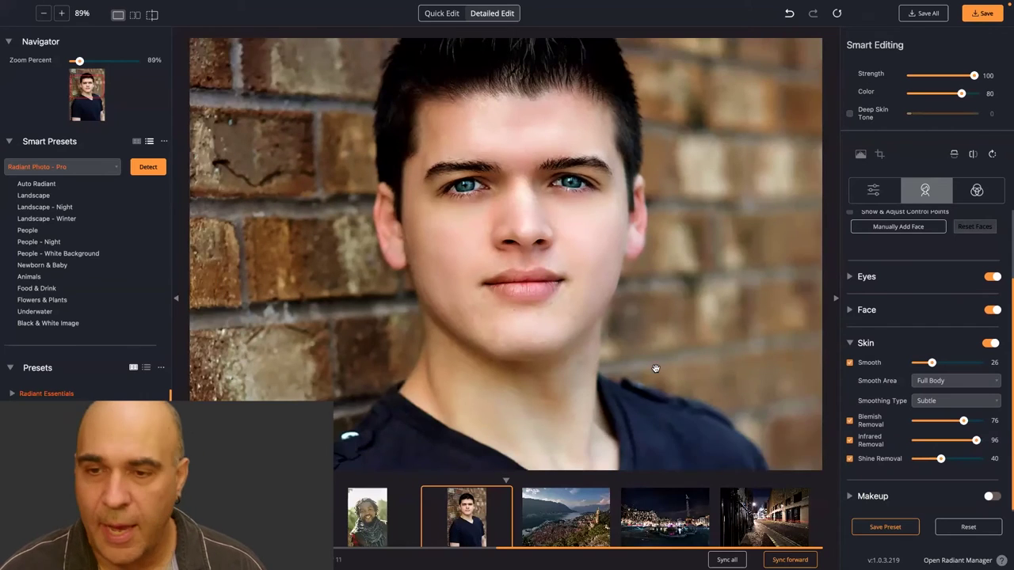
scroll(655, 368, "down", 3)
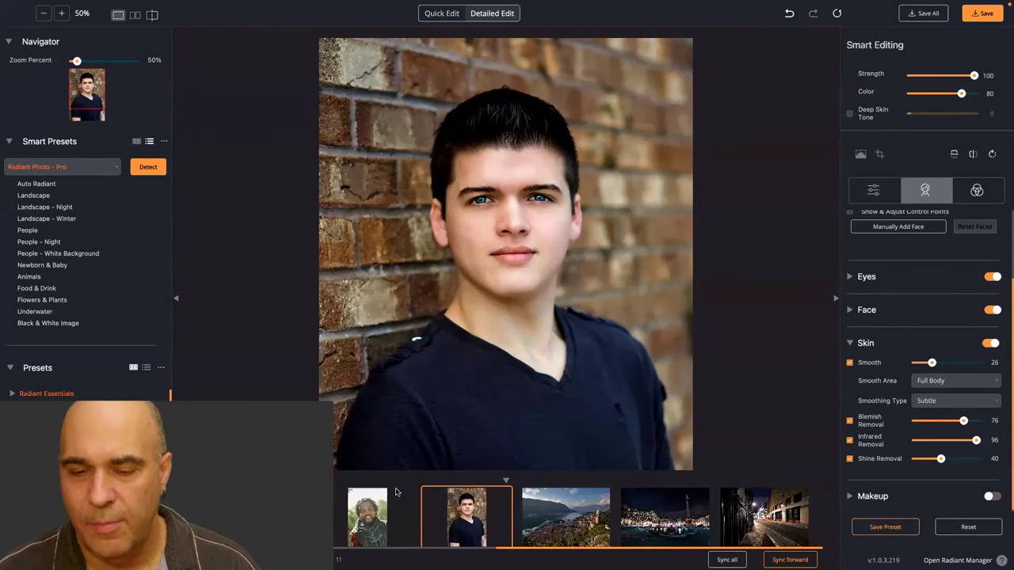
- Switch to the portrait of the smiling woman in the black blazer and enable skin Shine Removal at 69
key("Right")
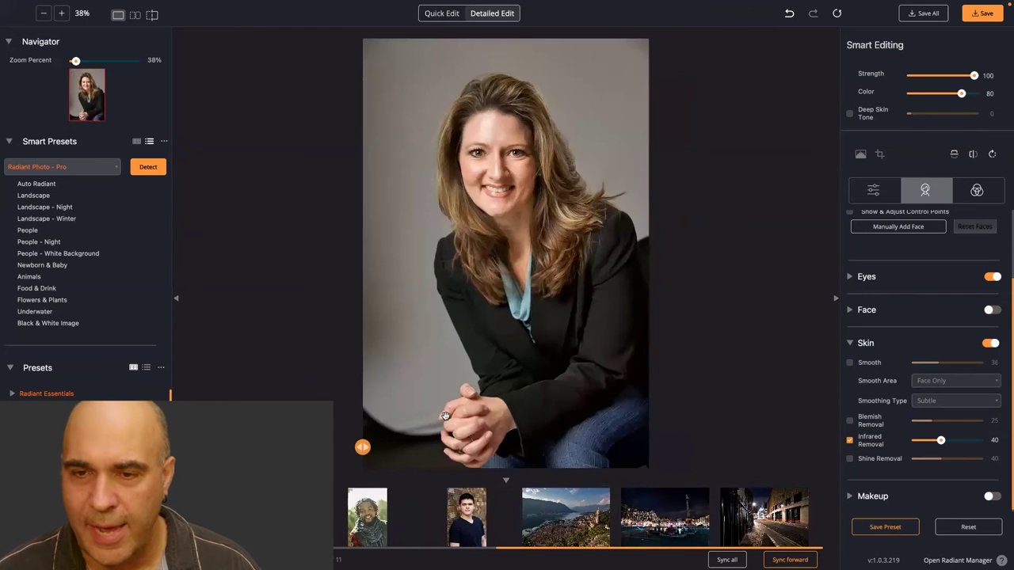
scroll(576, 364, "up", 3)
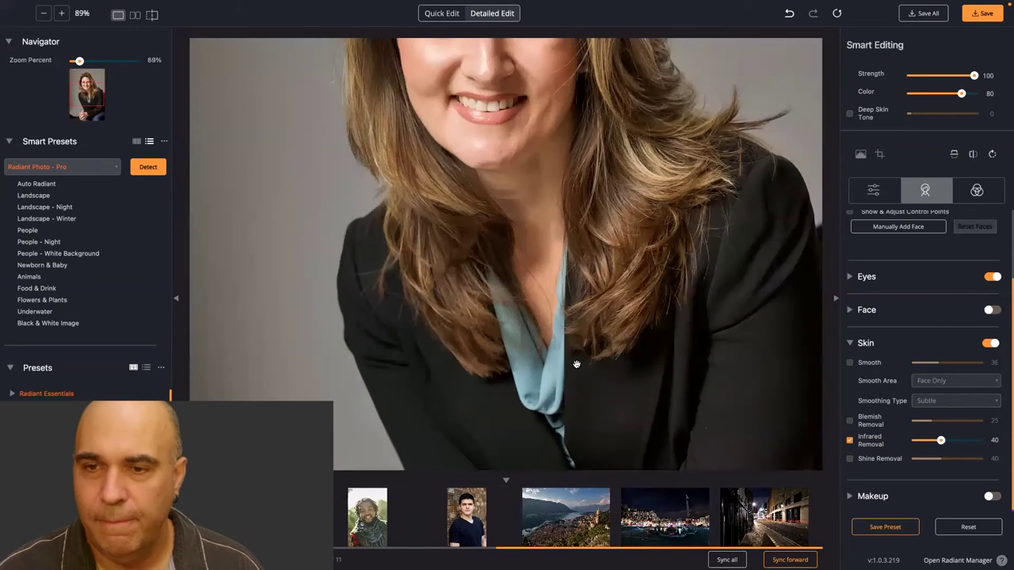
left_click_drag(552, 175, 565, 319)
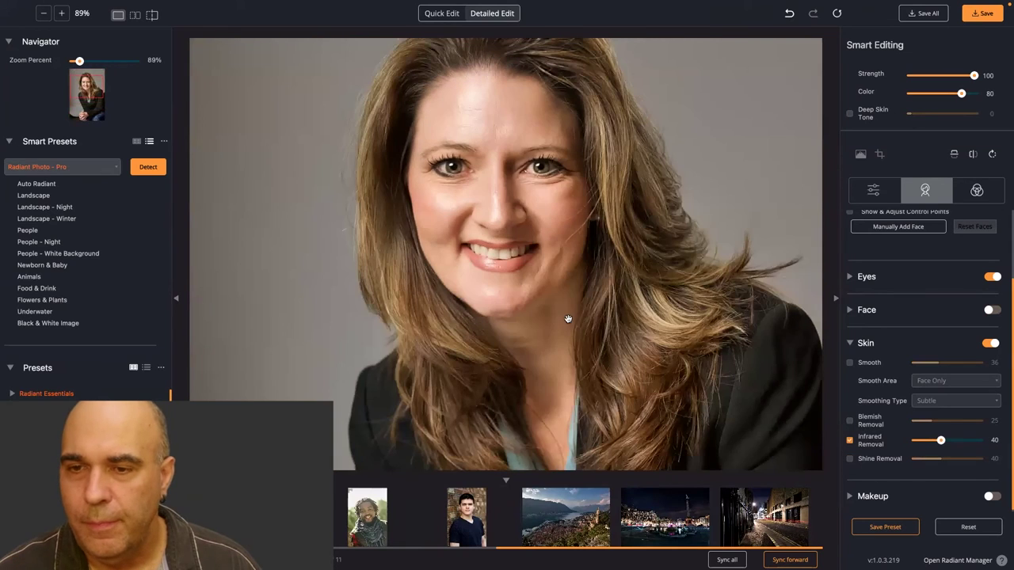
left_click(850, 459)
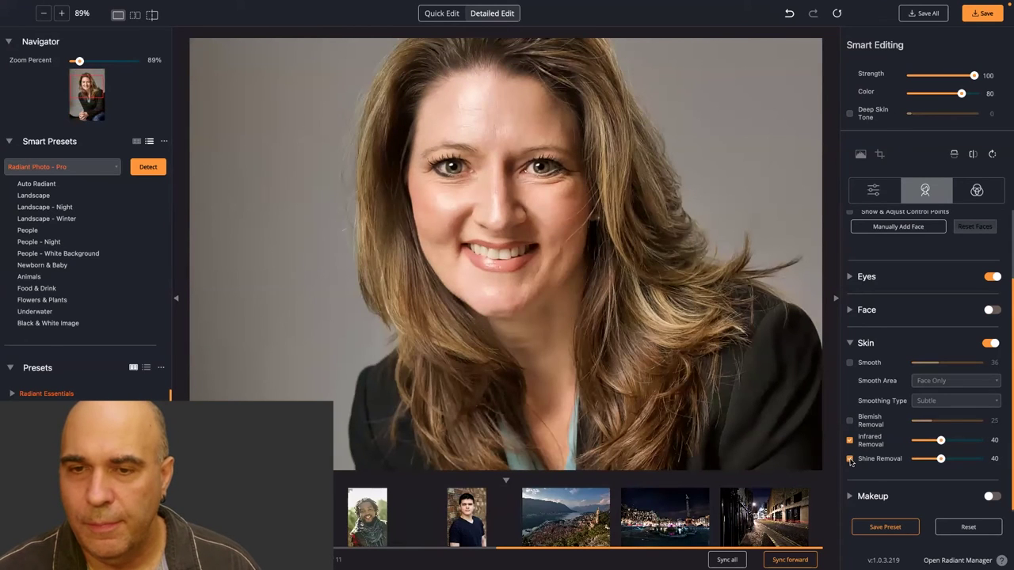
mouse_move(949, 461)
left_mouse_down()
mouse_move(975, 460)
mouse_move(959, 460)
left_mouse_up()
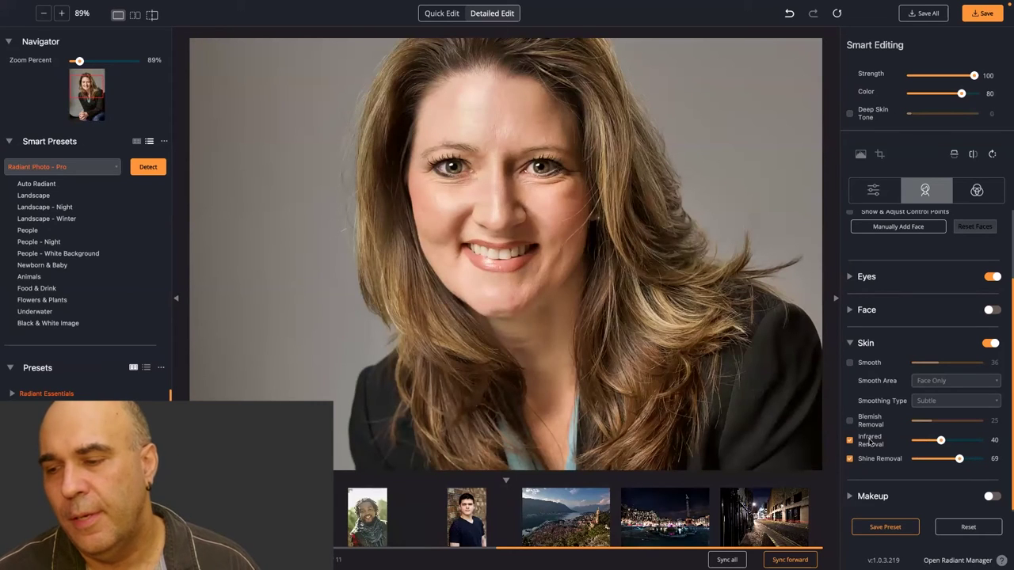
- Compare the woman's skin with Infrared Removal off and on, leaving it enabled
left_click(849, 440)
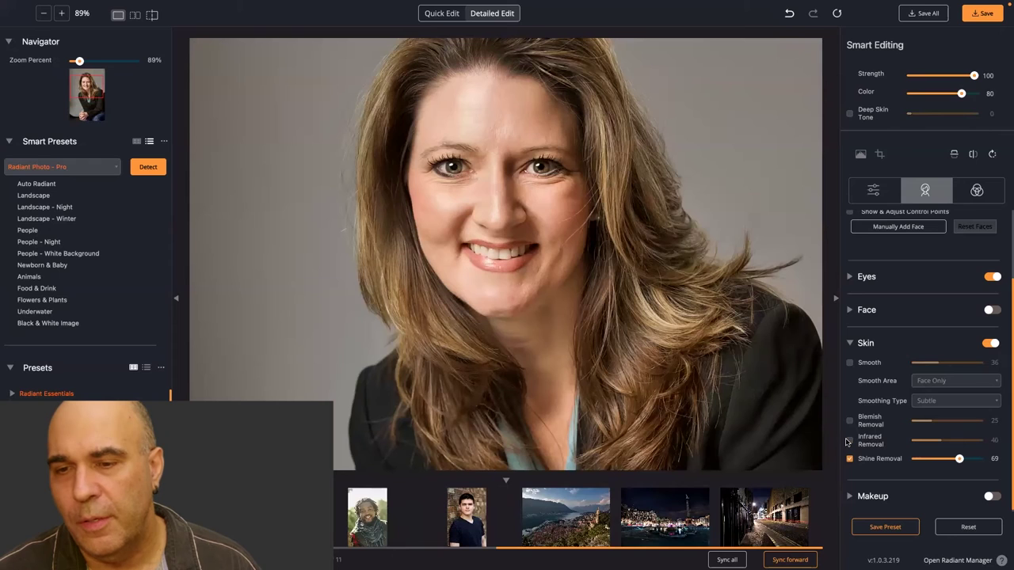
left_click(850, 442)
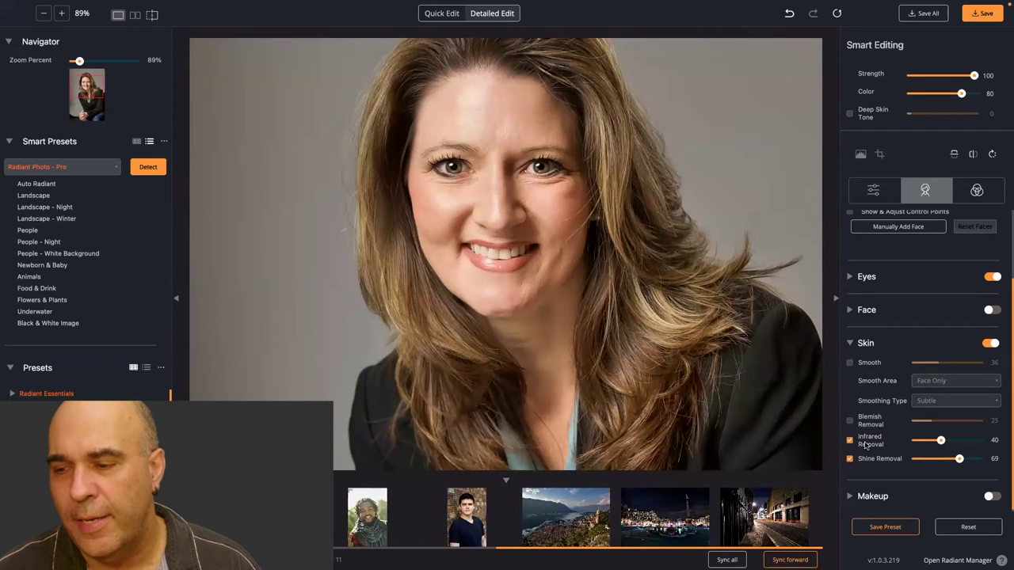
- Set the portrait's Infrared Removal to 76 and enable skin smoothing with a Smooth value of 22
left_click(963, 441)
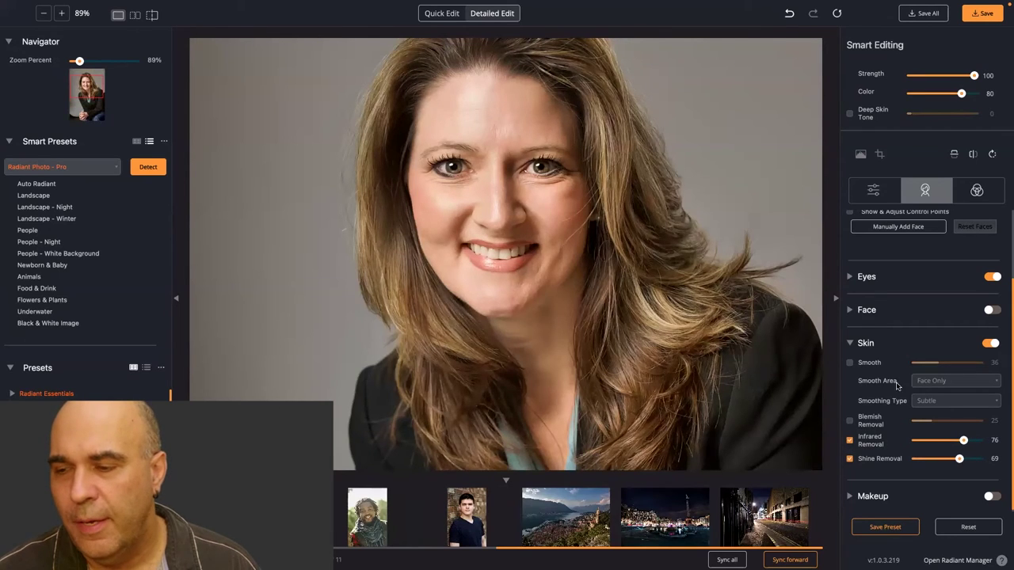
left_click(849, 363)
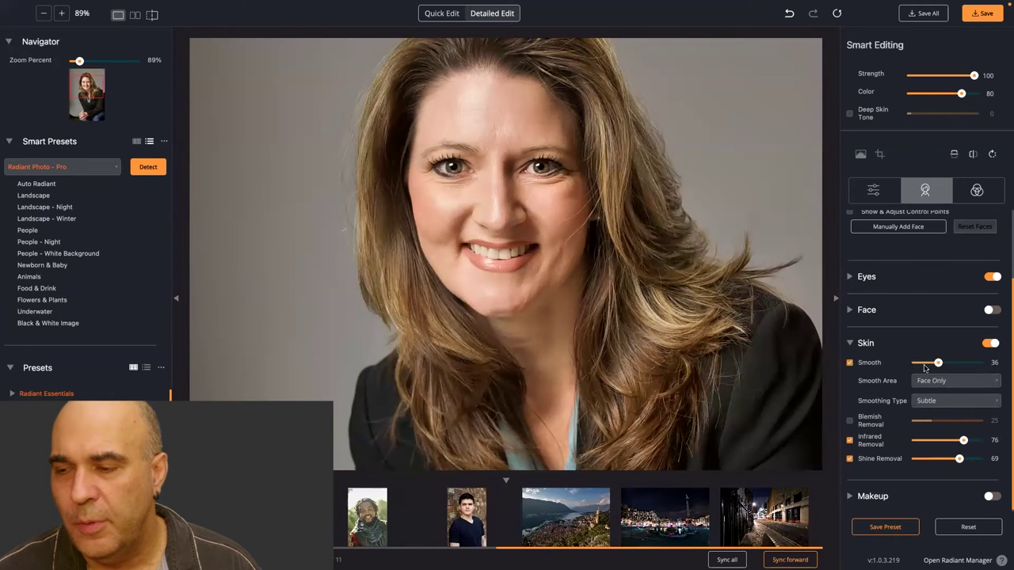
left_click_drag(932, 365, 927, 364)
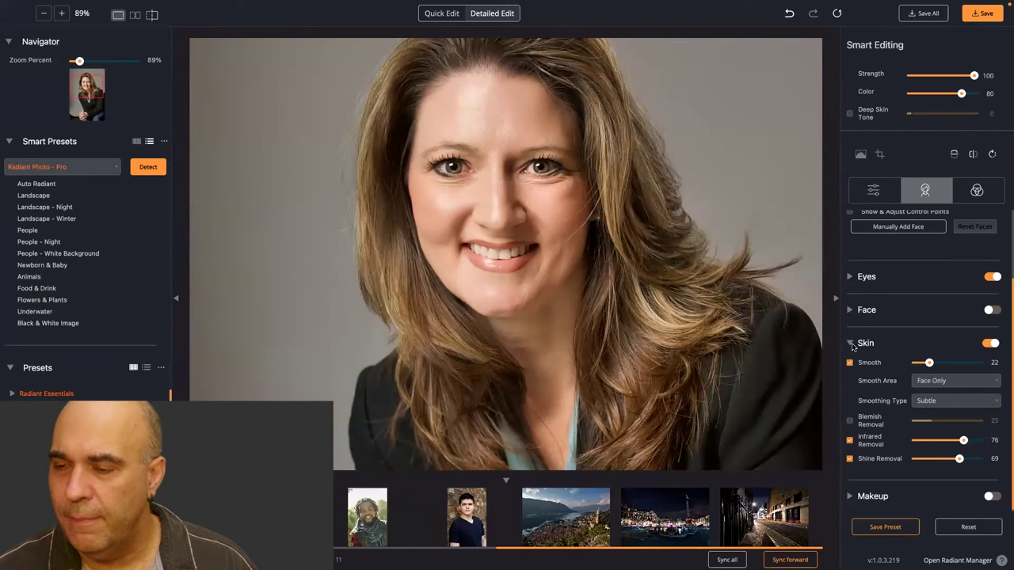
left_click(850, 343)
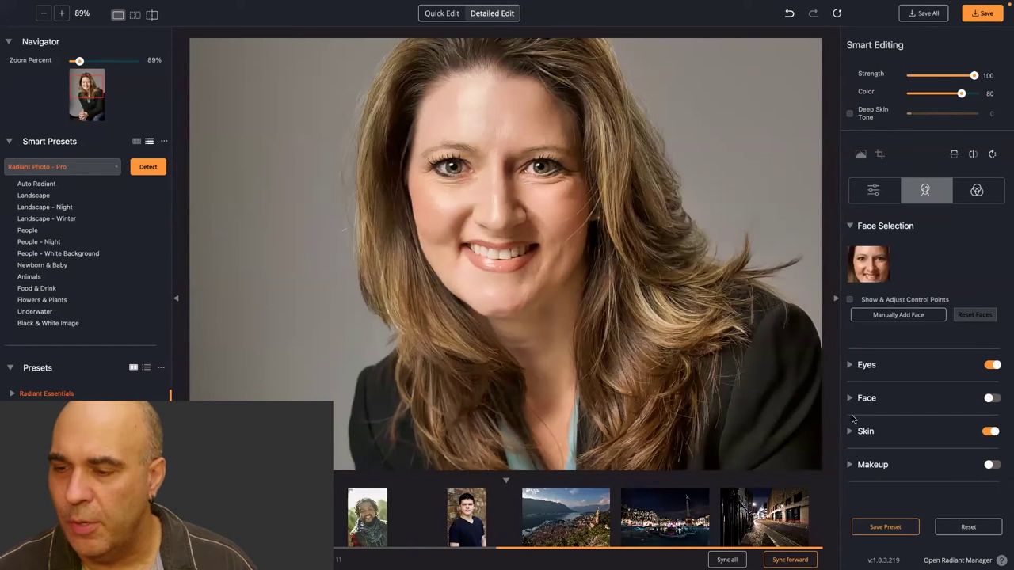
- Enable the Skin Toning makeup correction for Face Only and set its strength to 38
left_click(852, 465)
scroll(876, 426, "down", 2)
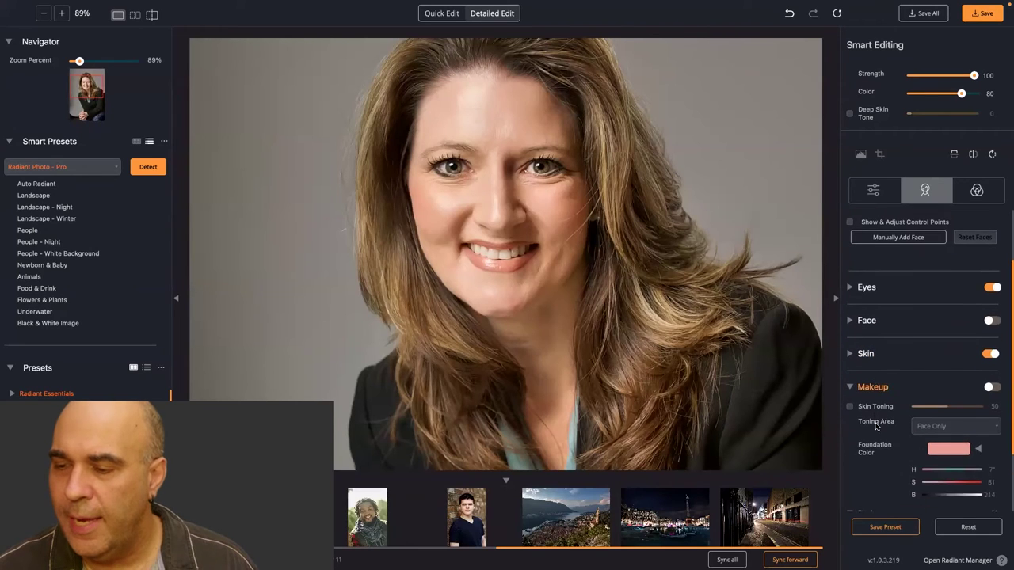
scroll(876, 426, "down", 1)
left_click(849, 370)
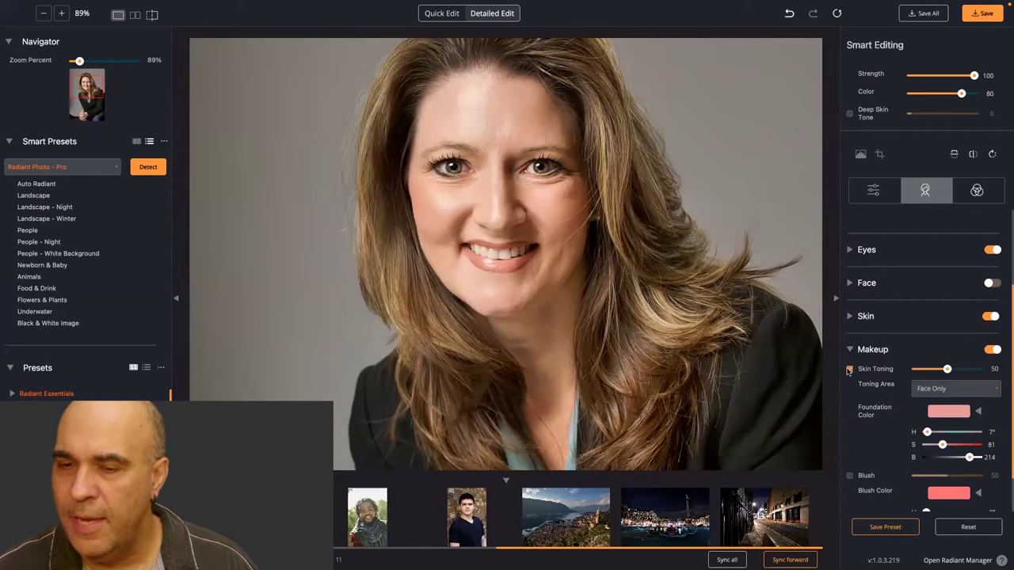
left_click(945, 389)
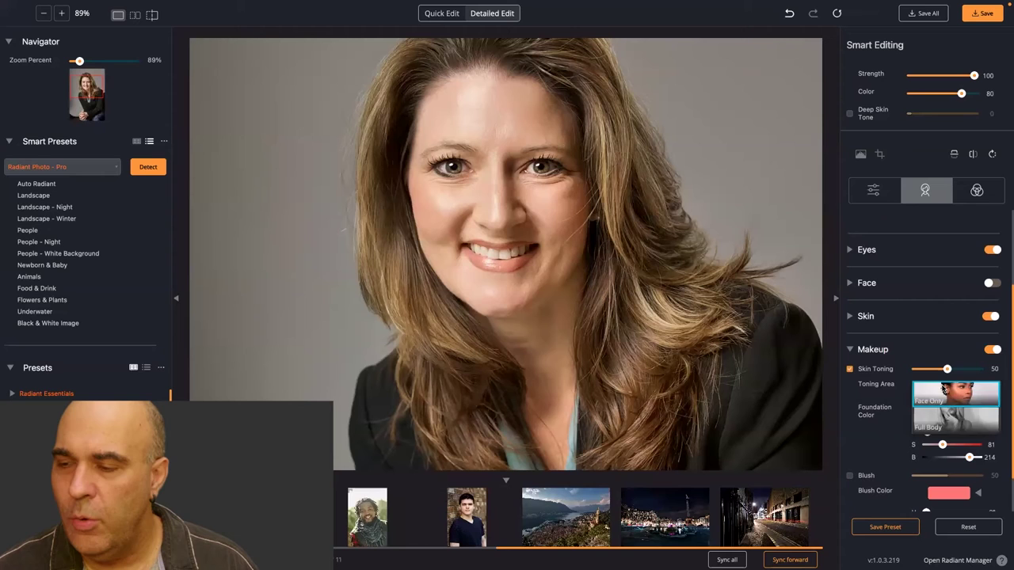
left_click(945, 393)
left_click(979, 412)
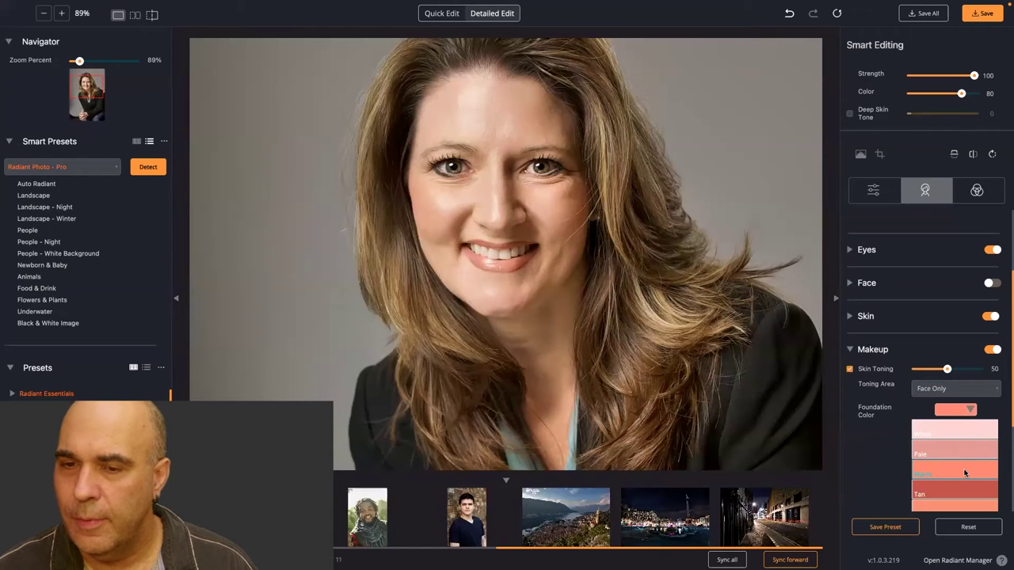
mouse_move(949, 369)
left_mouse_down()
mouse_move(970, 371)
mouse_move(939, 370)
left_mouse_up()
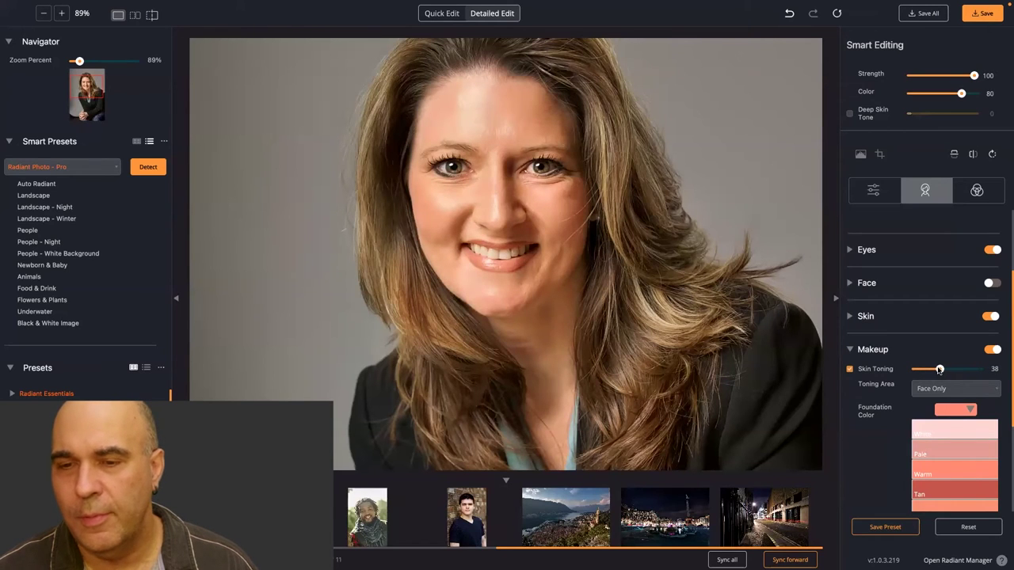
- Try the White, Pale and Tan foundation colors, settle on Warm, and set the Skin Toning strength to 31
left_click(945, 429)
left_click(948, 451)
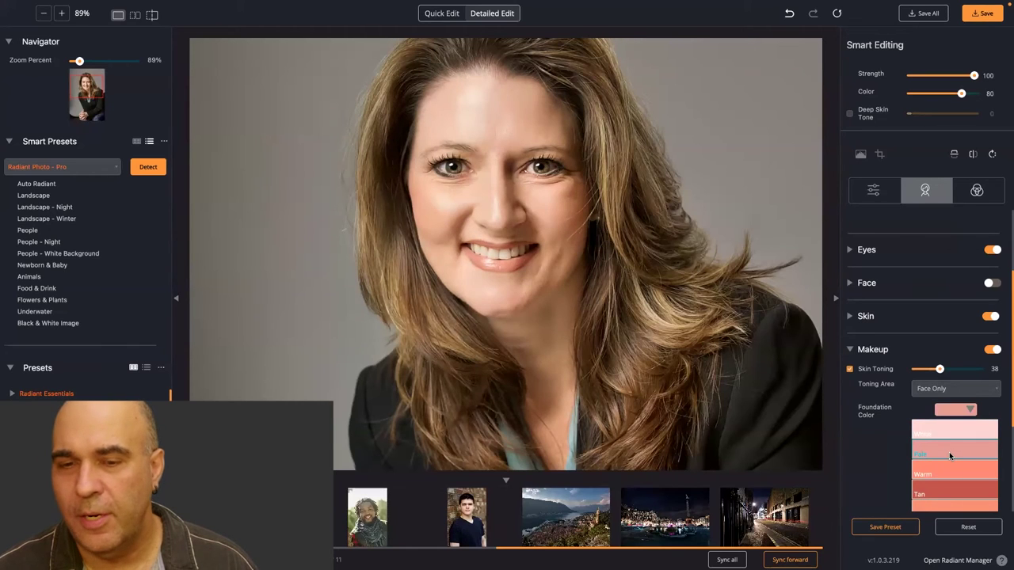
left_click(958, 480)
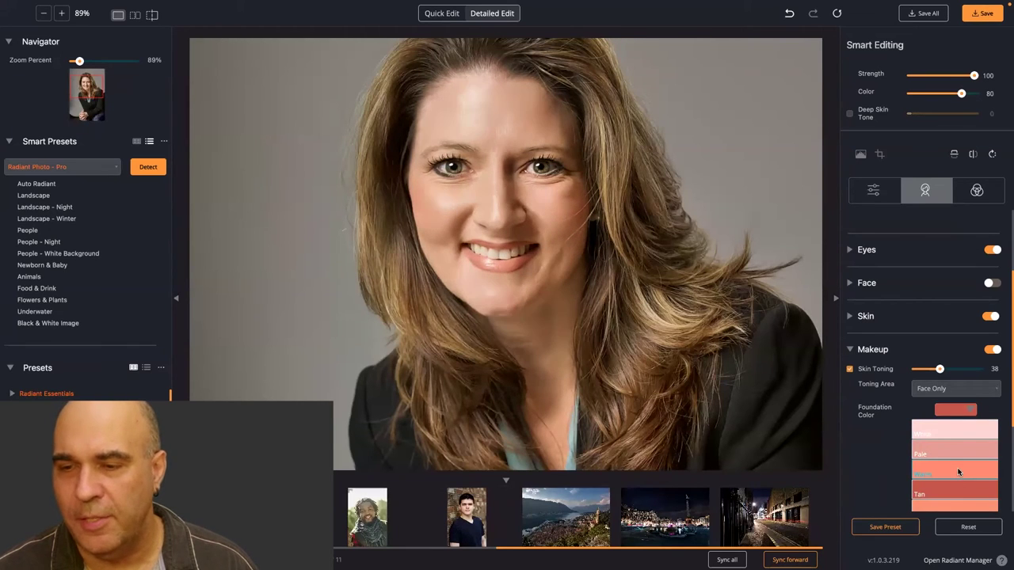
left_click(958, 472)
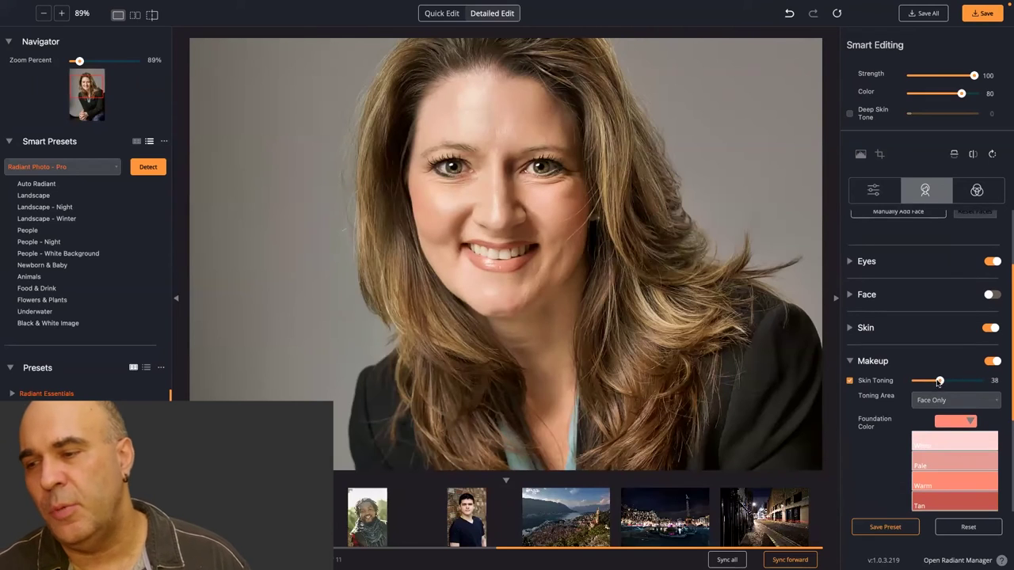
scroll(938, 381, "up", 1)
scroll(938, 380, "up", 1)
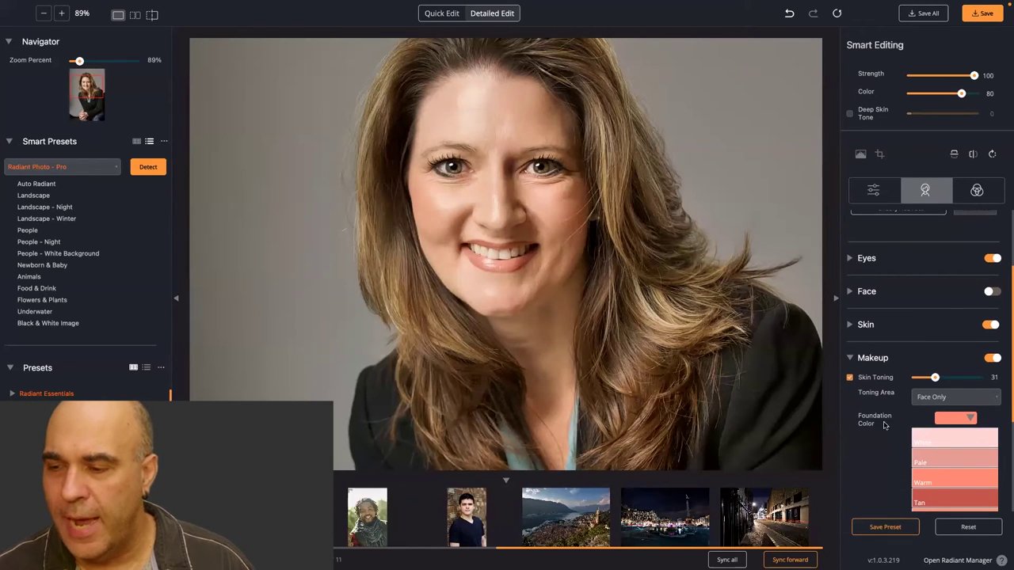
scroll(895, 448, "down", 3)
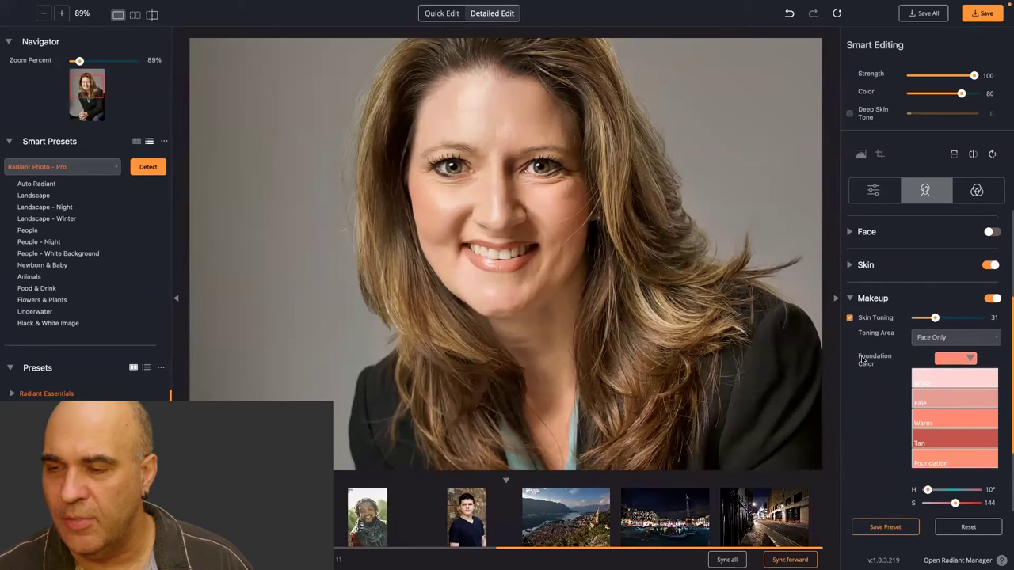
left_click(967, 360)
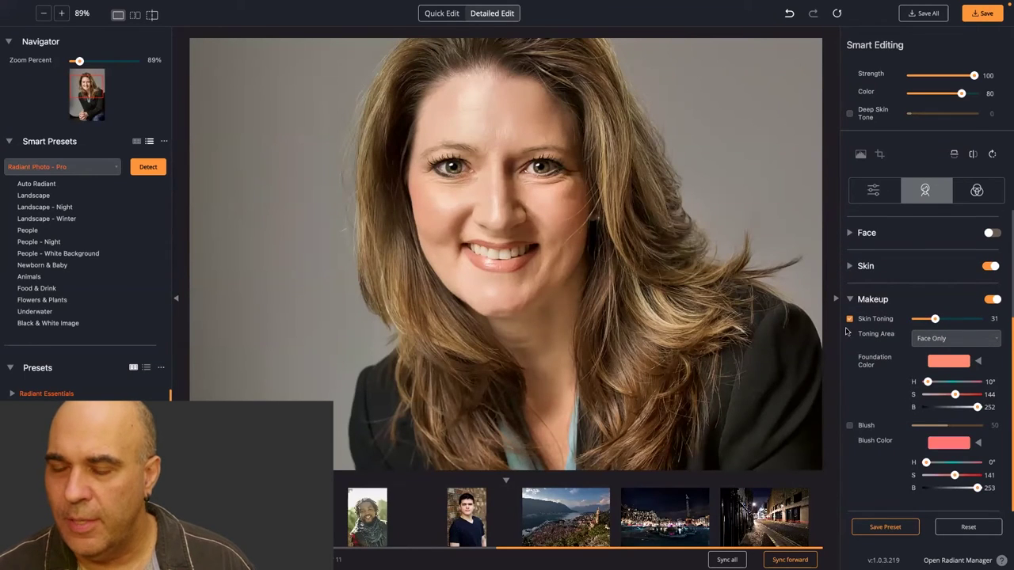
scroll(853, 325, "up", 2)
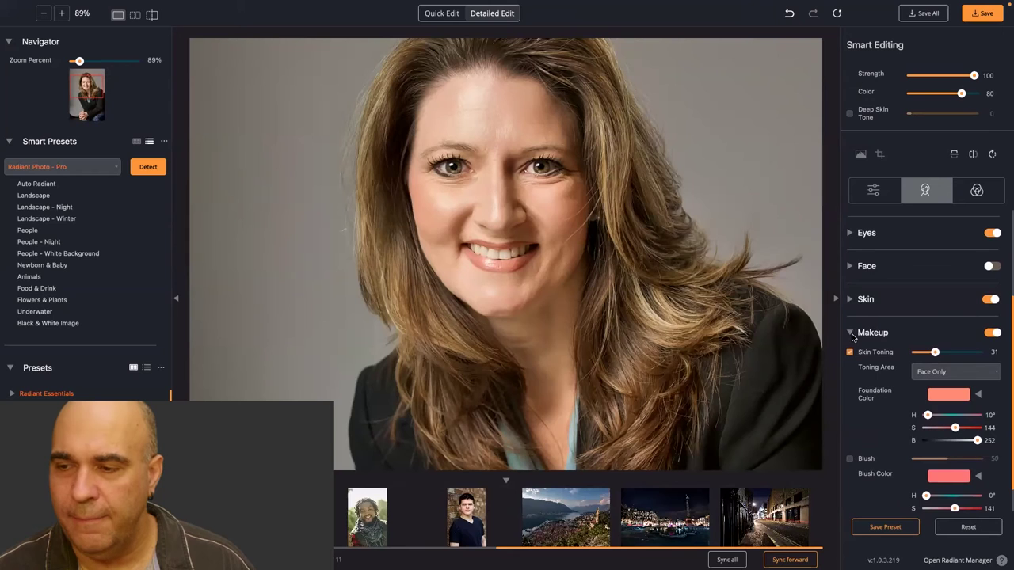
left_click(850, 333)
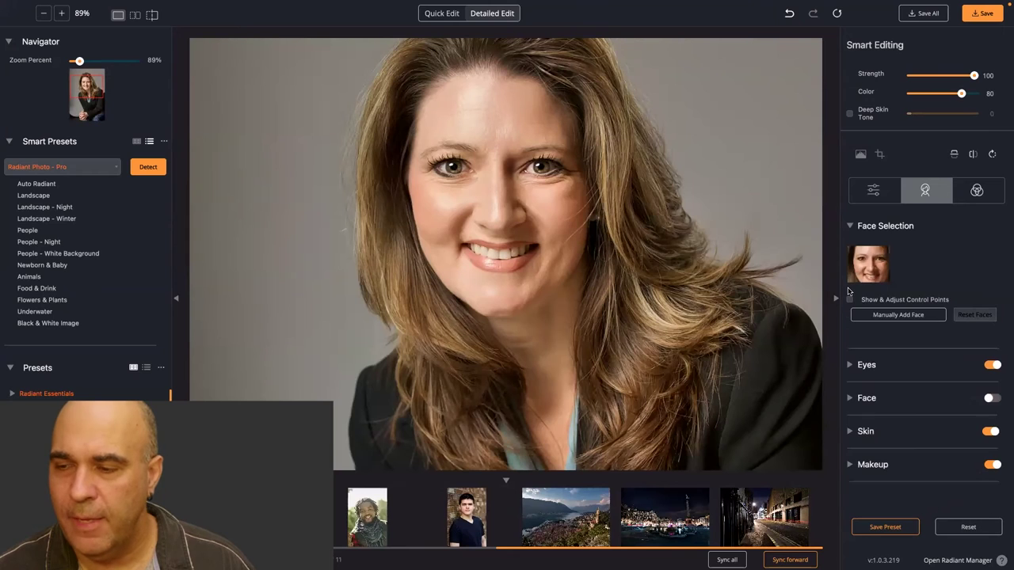
- Set the portrait's Eye Enhance to 59 and Dark Circles to 81
left_click(849, 366)
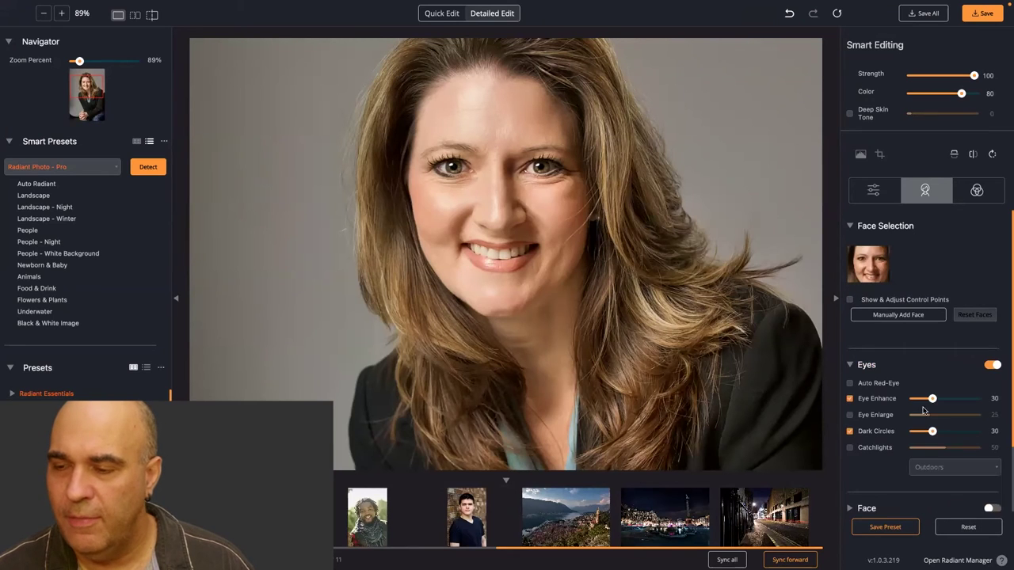
left_click(964, 432)
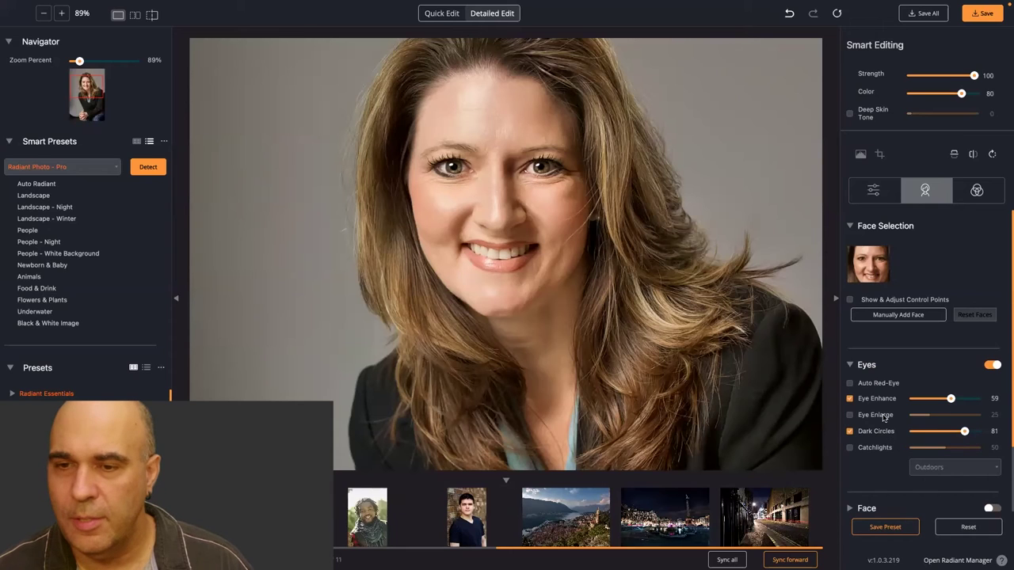
left_click(851, 365)
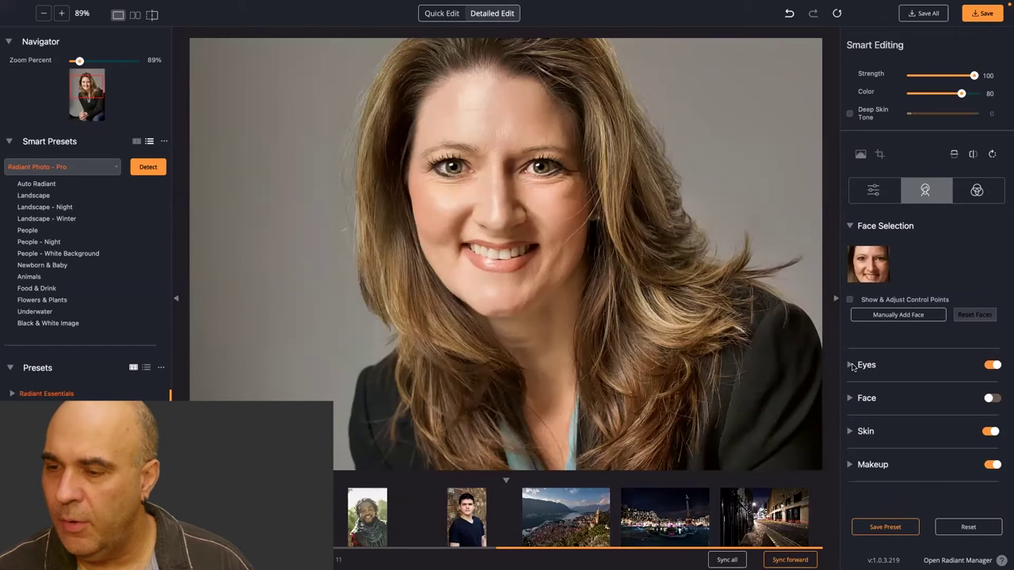
- Enable Teeth Whitening in the Face corrections and set it to 59
left_click(849, 398)
left_click(849, 434)
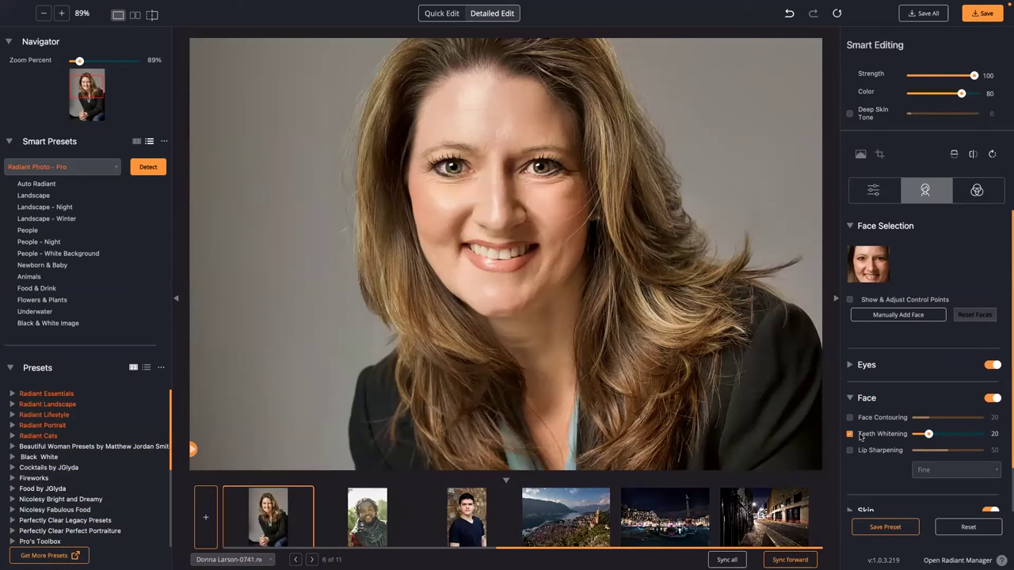
left_click(958, 435)
left_click_drag(957, 434, 953, 435)
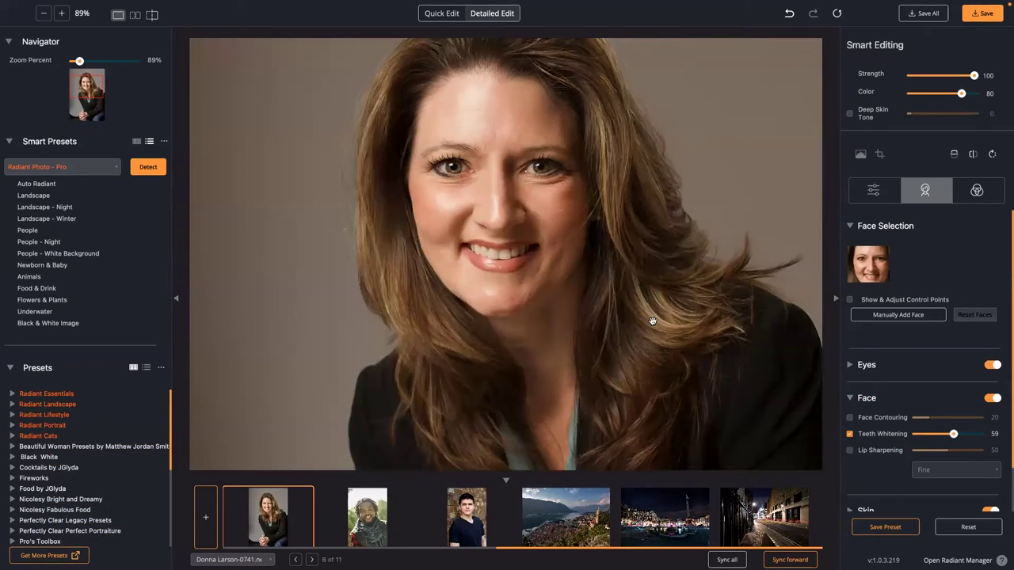
- View the whole edited portrait, open the photo of the woman in the straw hat, and browse the other loaded photos
left_click(652, 321)
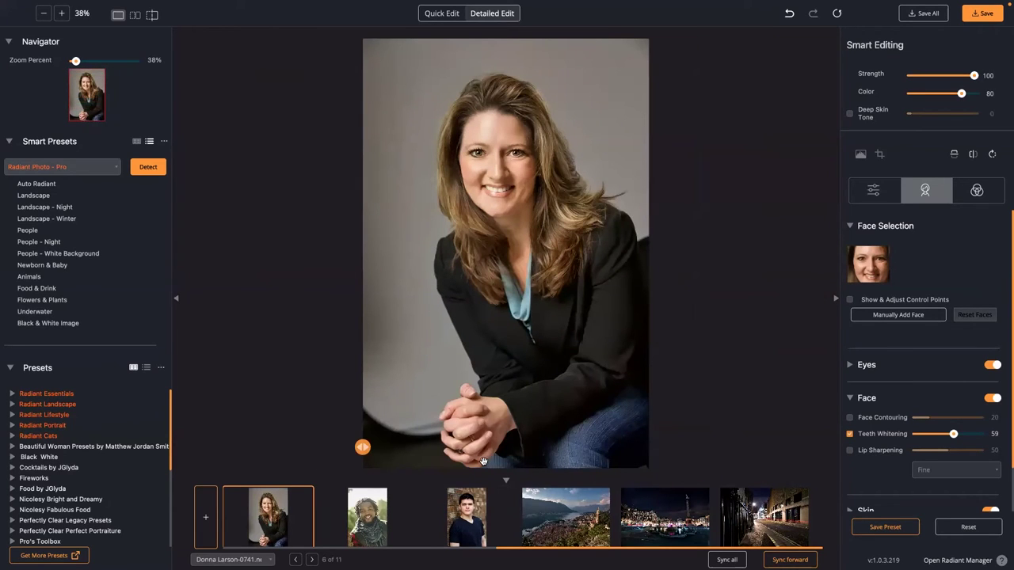
scroll(464, 507, "up", 1)
scroll(461, 508, "up", 4)
left_click(445, 515)
left_click(381, 516)
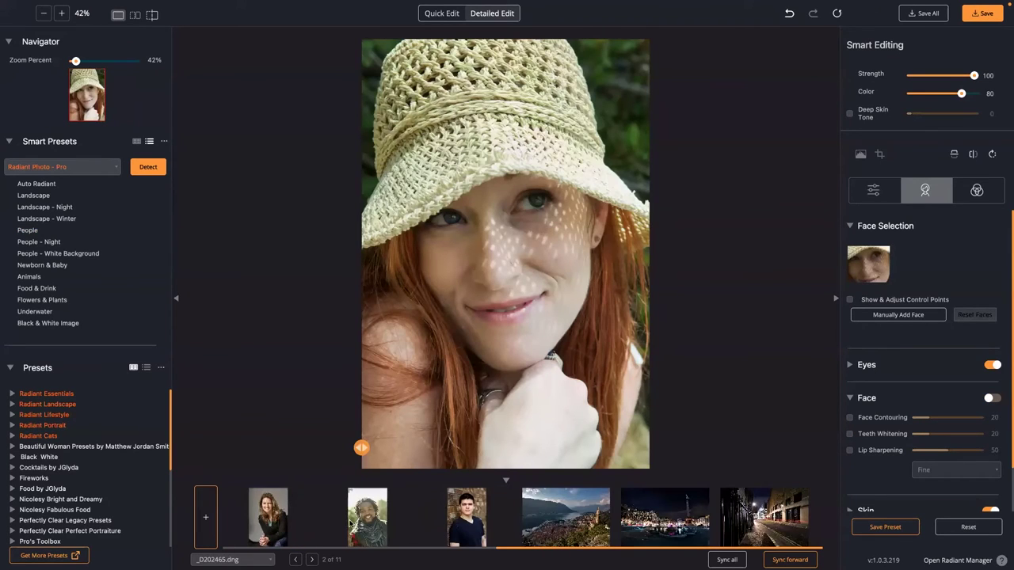
scroll(362, 526, "up", 1)
scroll(361, 526, "up", 4)
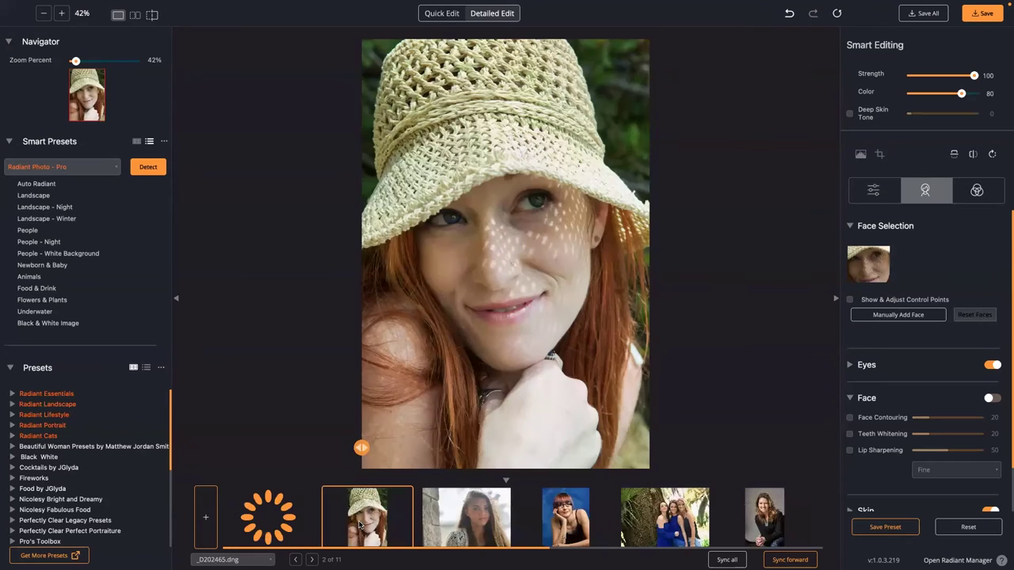
scroll(569, 533, "down", 5)
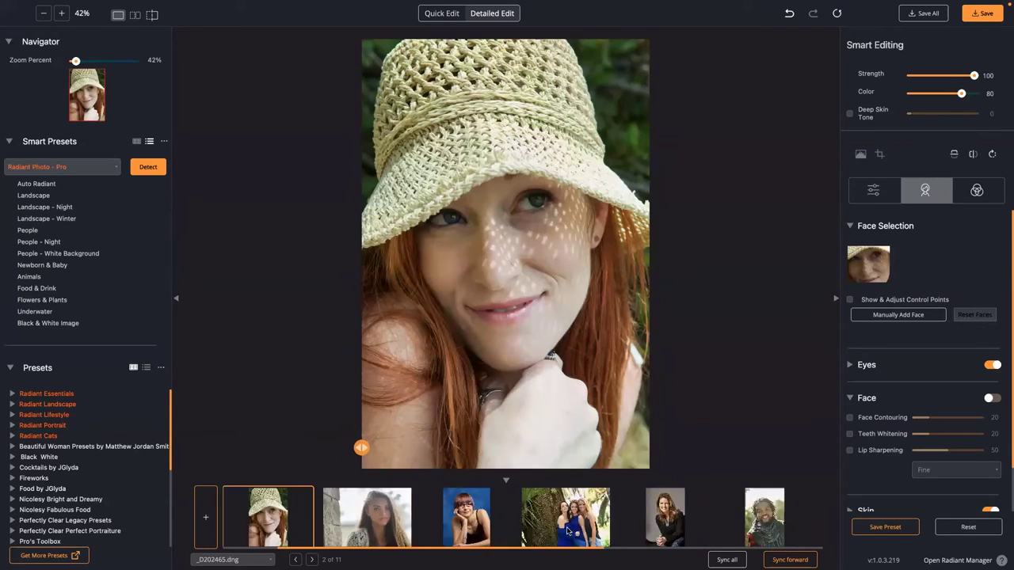
- Open the portrait of the man wearing a scarf and set its skin Infrared Removal to 55
left_click(385, 518)
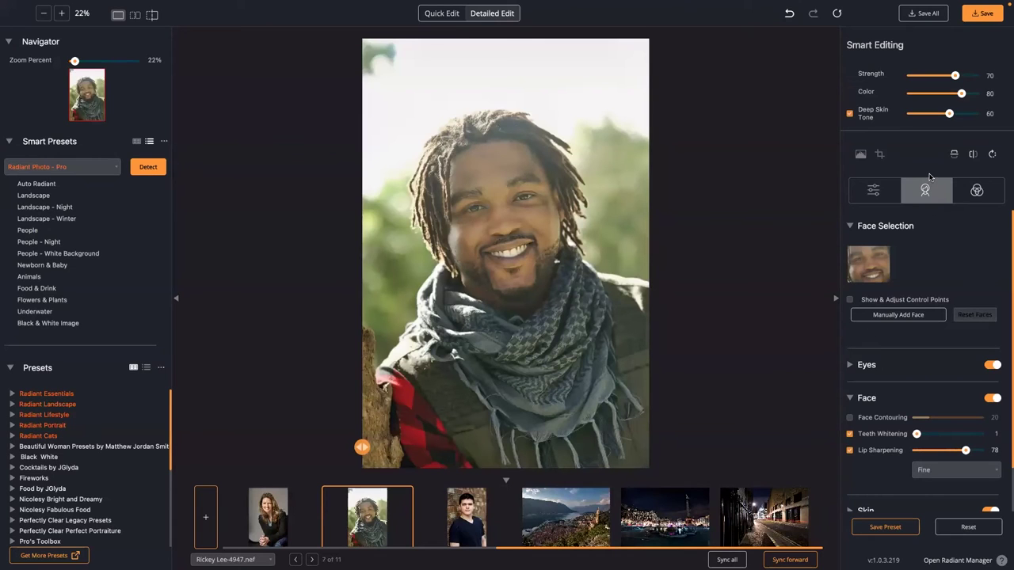
scroll(935, 294, "down", 1)
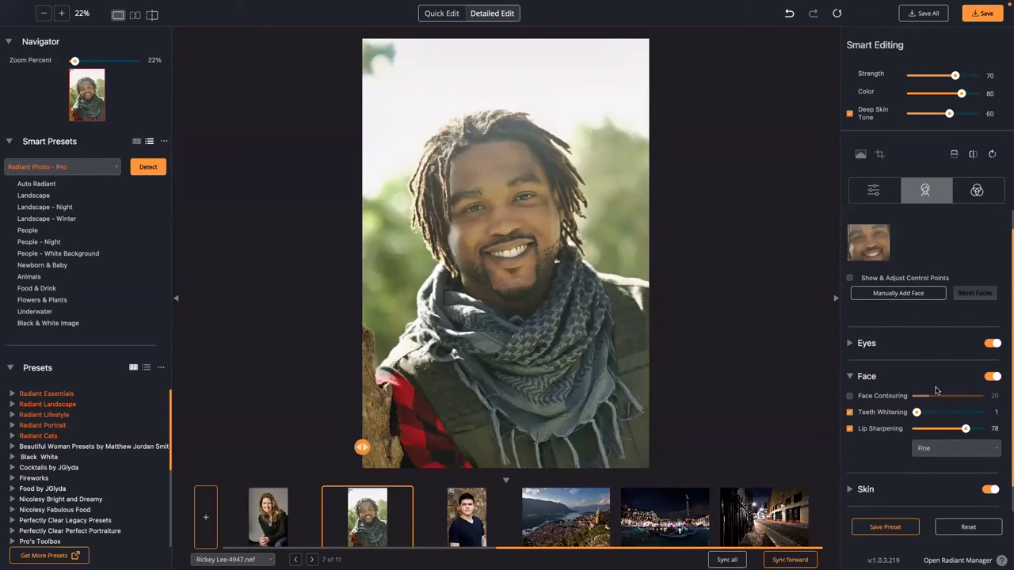
scroll(935, 390, "down", 1)
scroll(935, 390, "down", 1)
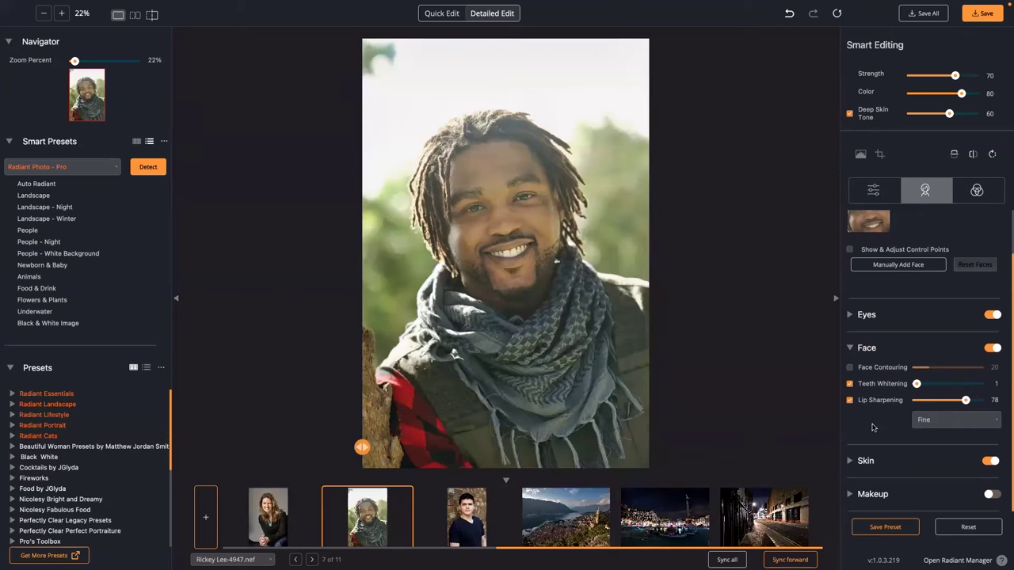
left_click(850, 462)
scroll(860, 444, "down", 4)
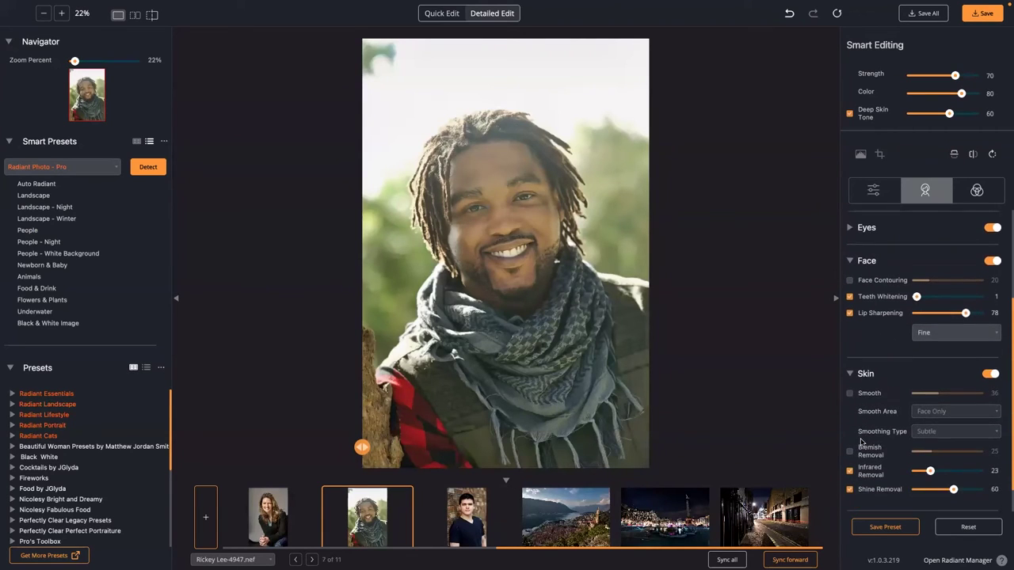
left_click(950, 440)
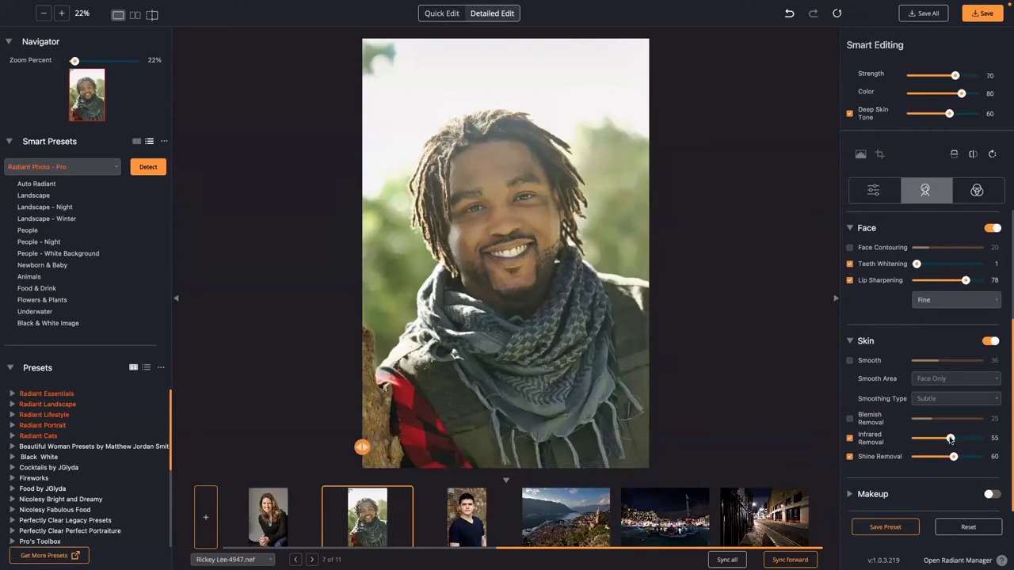
- Set the Smart Editing Color to 100 for the man's portrait and check the face
left_click(974, 93)
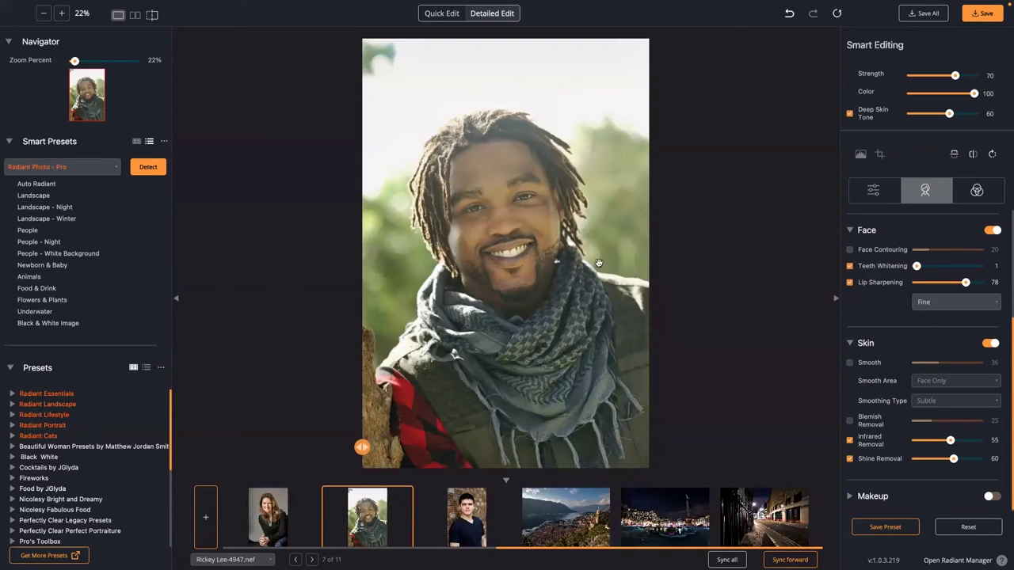
left_click(524, 250)
left_click(530, 251)
- Enable Color Contrast in the Color adjustments of the man's portrait
scroll(904, 341, "down", 1)
scroll(891, 295, "up", 3)
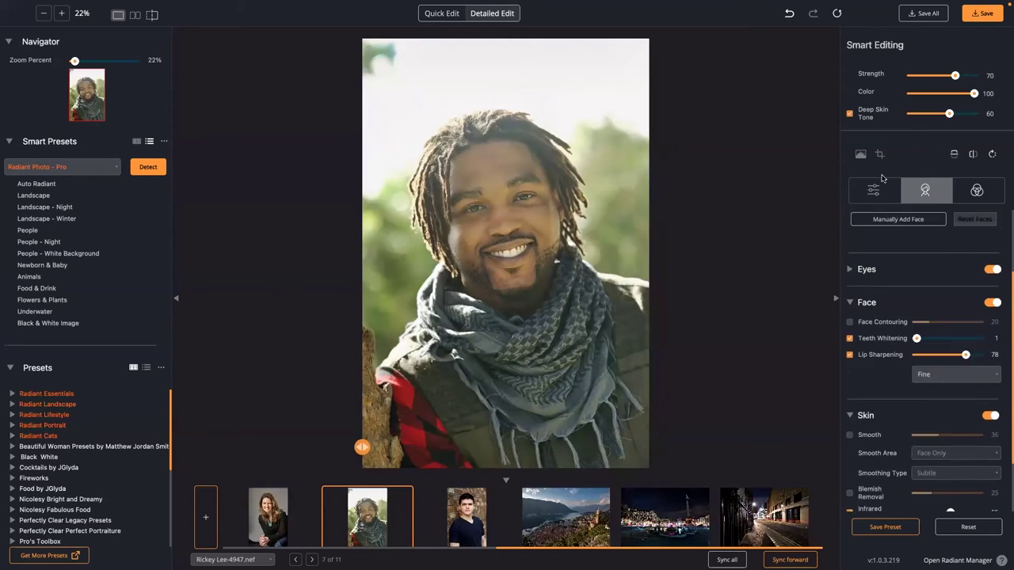
left_click(872, 190)
left_click(849, 260)
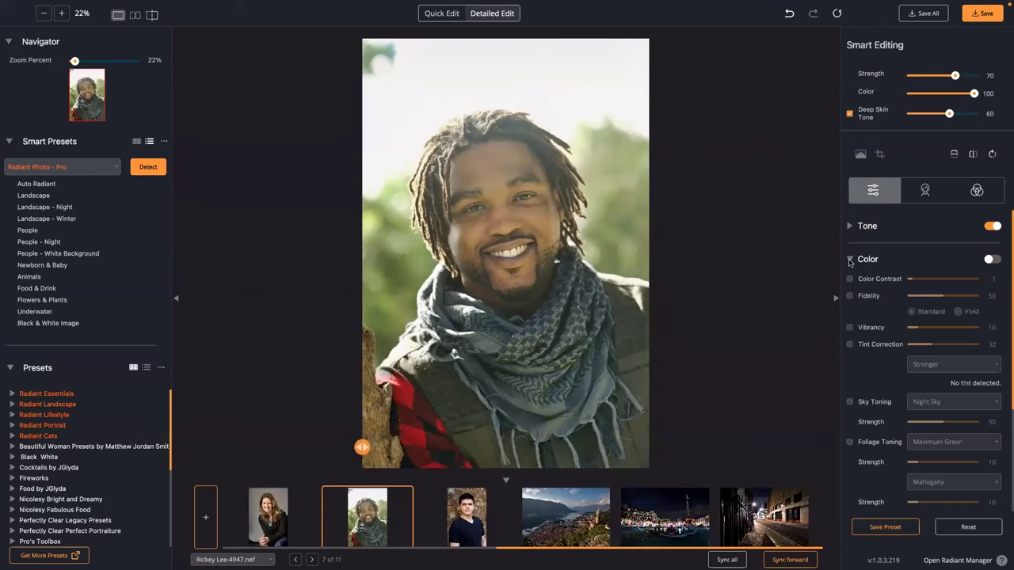
left_click(850, 280)
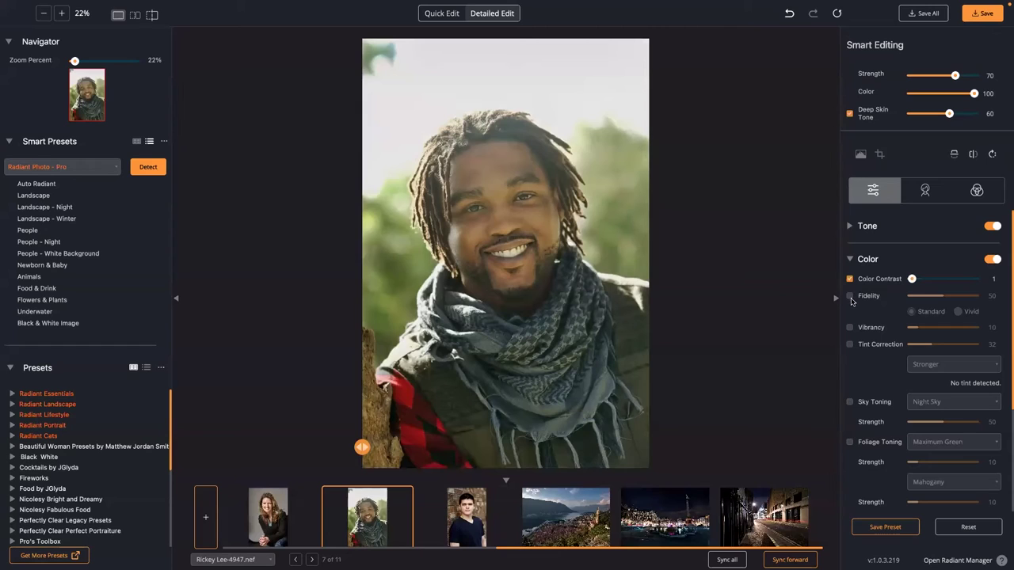
- Enable Fidelity with the Standard option in the Color adjustments of the man's portrait
left_click(849, 296)
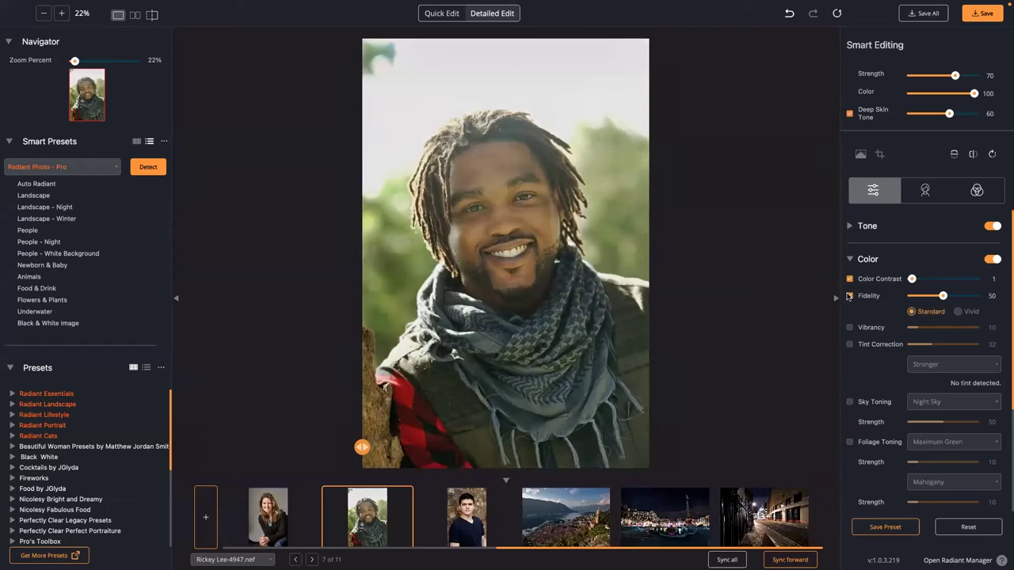
left_click(629, 298)
scroll(590, 507, "up", 1)
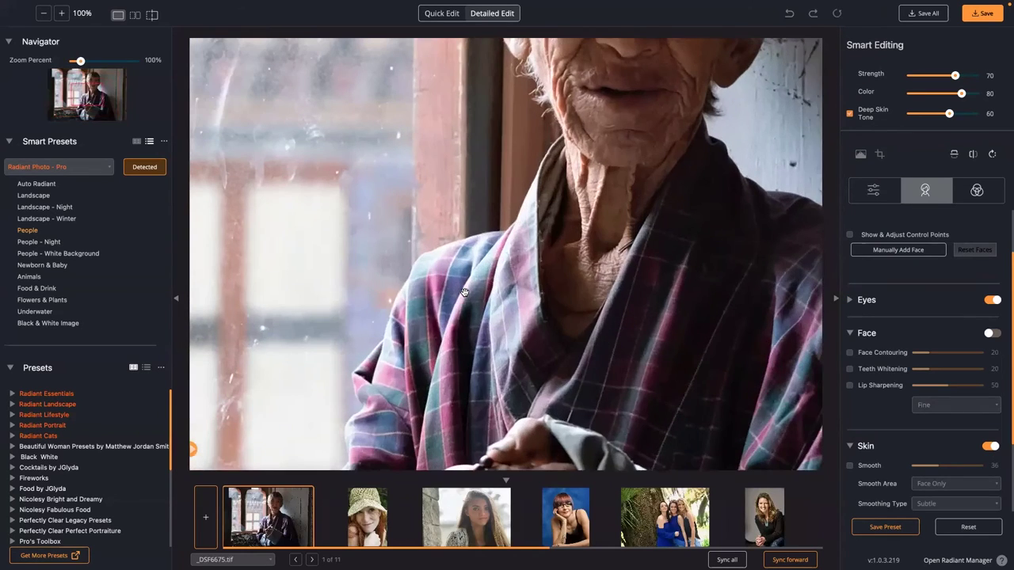
- In the portrait of the elderly person by the window, manually add a face by marking both eyes, and apply it
left_click_drag(546, 127, 492, 408)
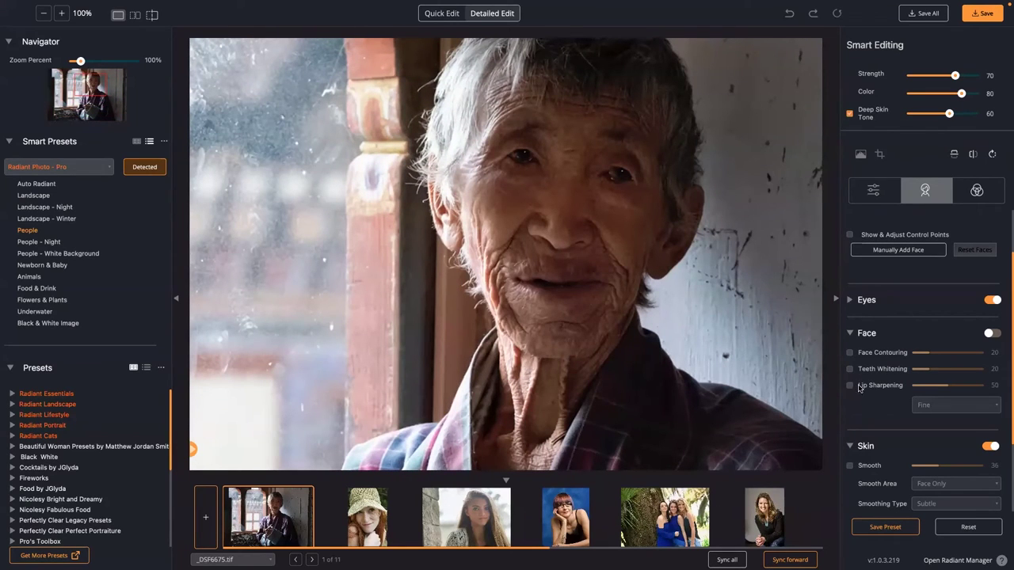
left_click(849, 301)
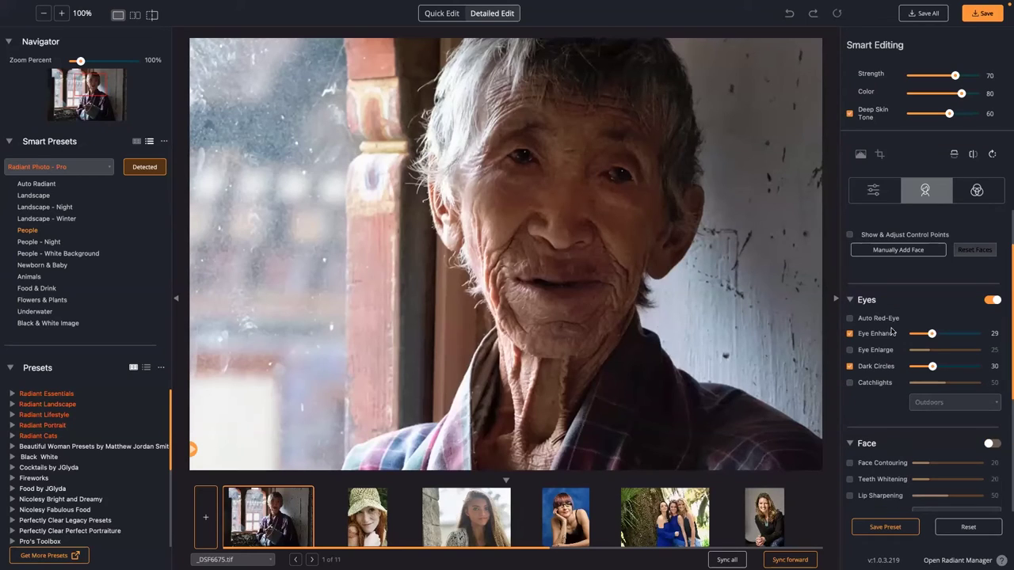
left_click(887, 252)
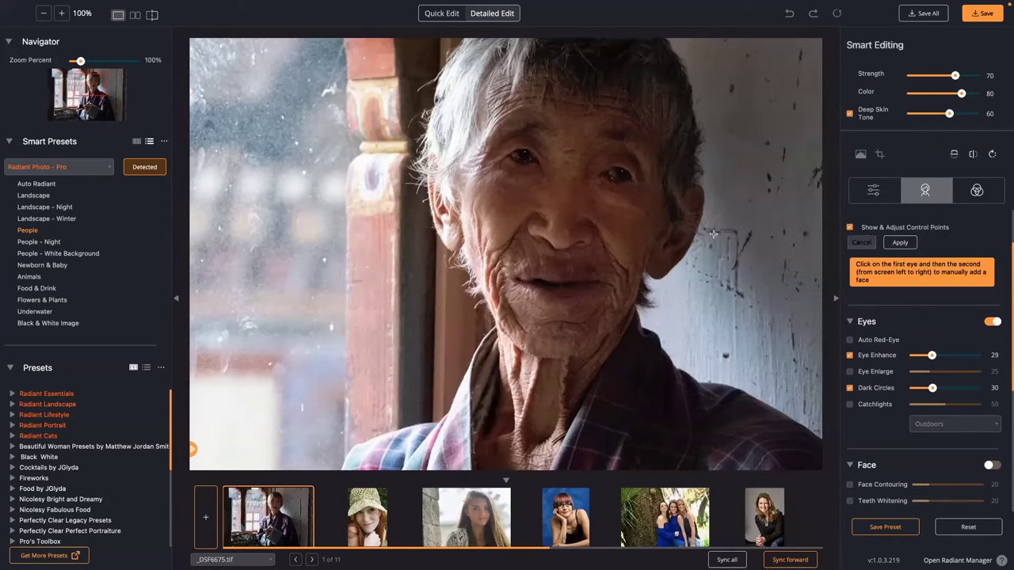
left_click(523, 156)
left_click(620, 171)
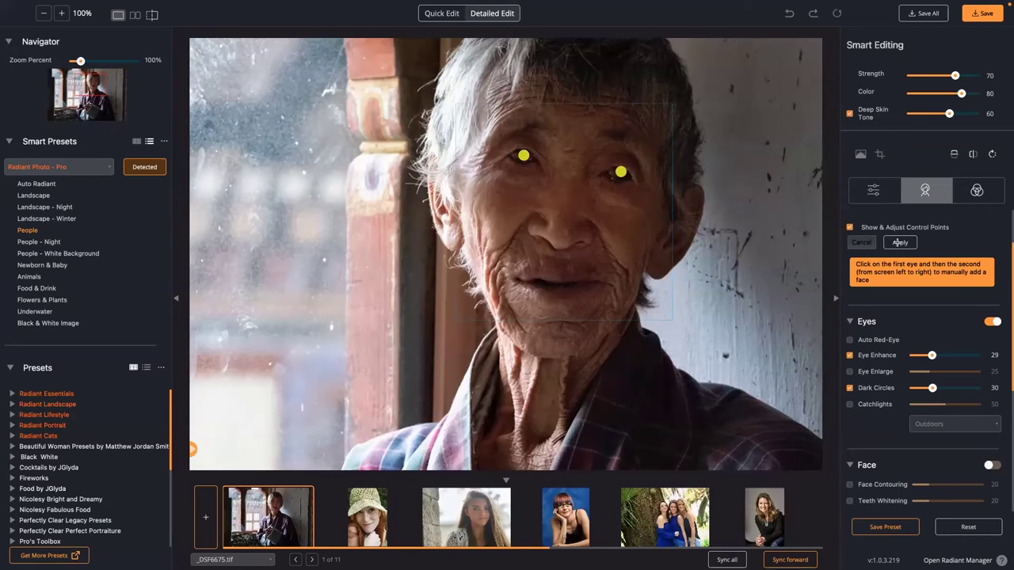
left_click(900, 243)
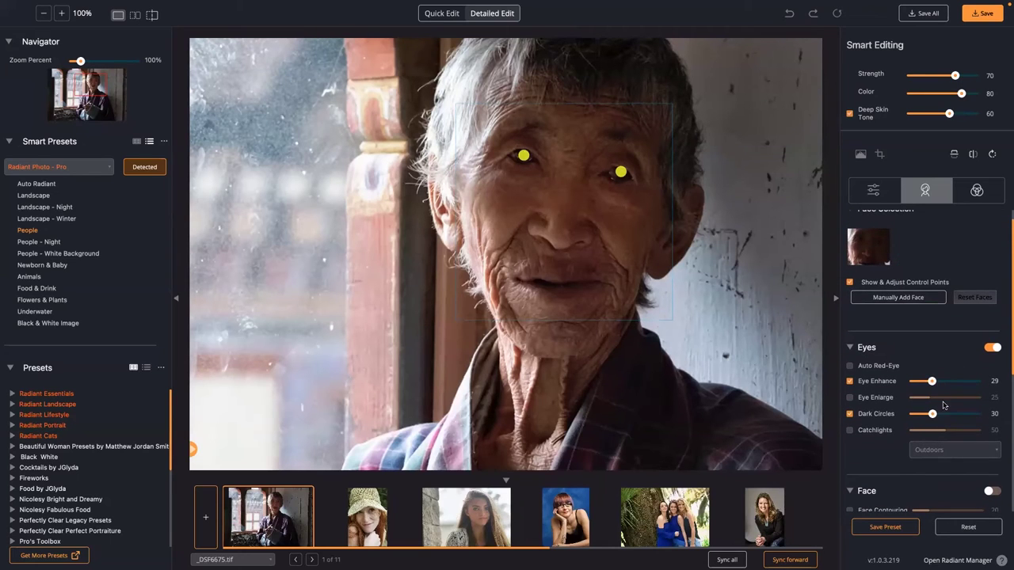
- Set Dark Circles to 75 and enable skin Smooth at 25 for the elderly person's face
left_click_drag(934, 415, 960, 415)
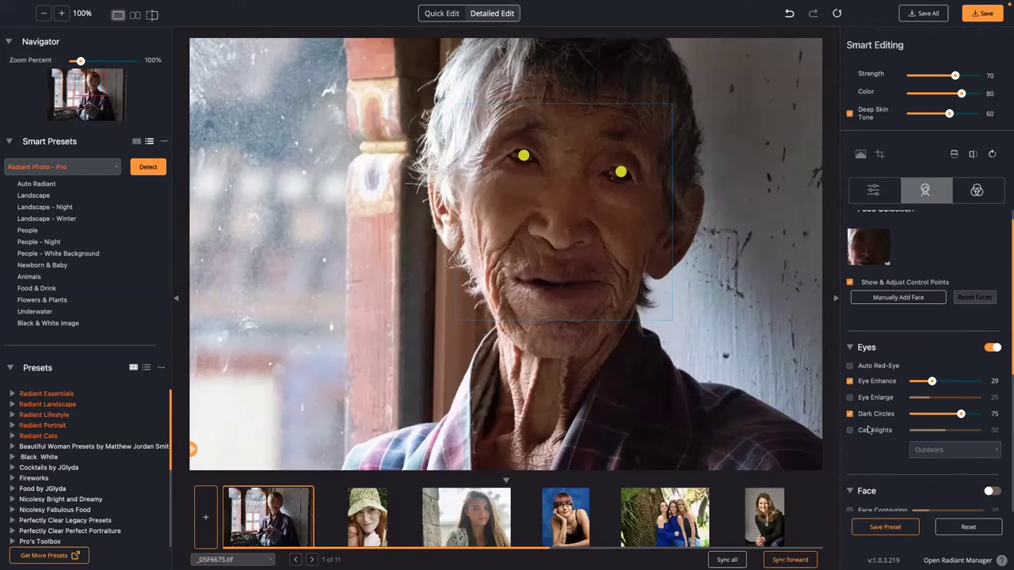
scroll(868, 430, "down", 2)
scroll(868, 432, "down", 4)
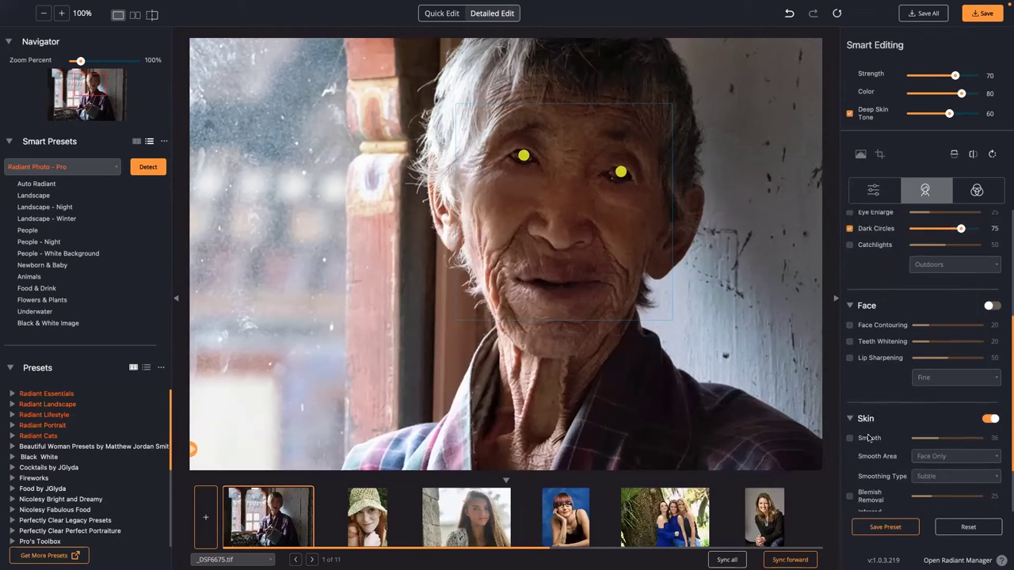
left_click(850, 388)
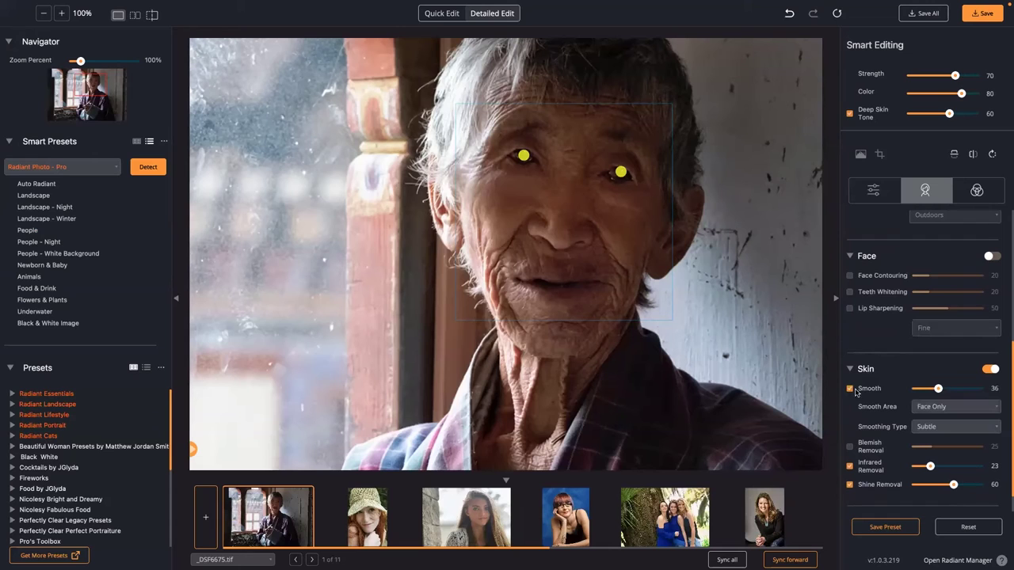
left_click(954, 388)
left_click_drag(956, 389, 931, 391)
- Hide the face control points on the elderly person's portrait and check the eye settings
scroll(911, 317, "up", 5)
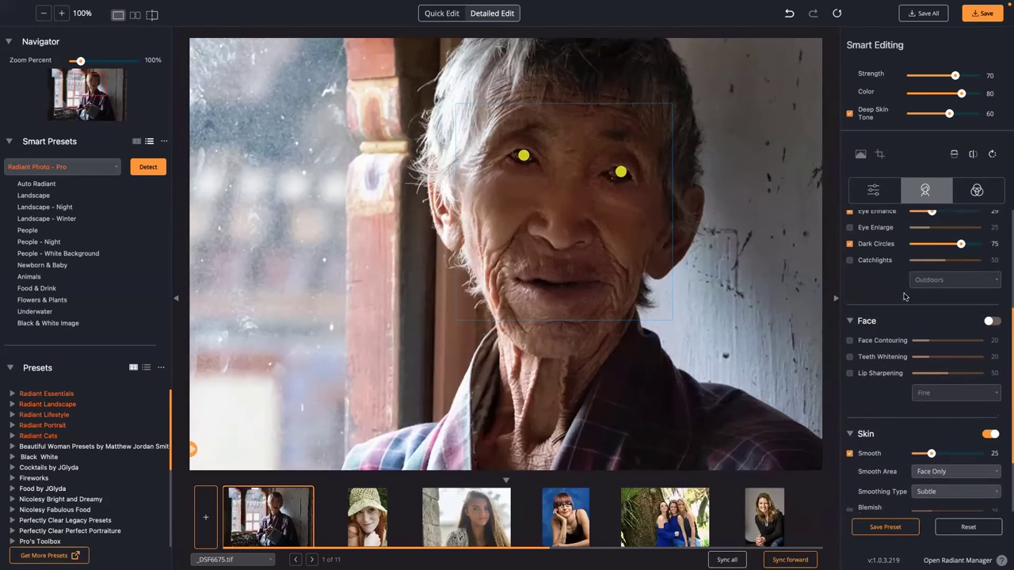
scroll(897, 268, "up", 1)
left_click(848, 292)
scroll(871, 326, "down", 3)
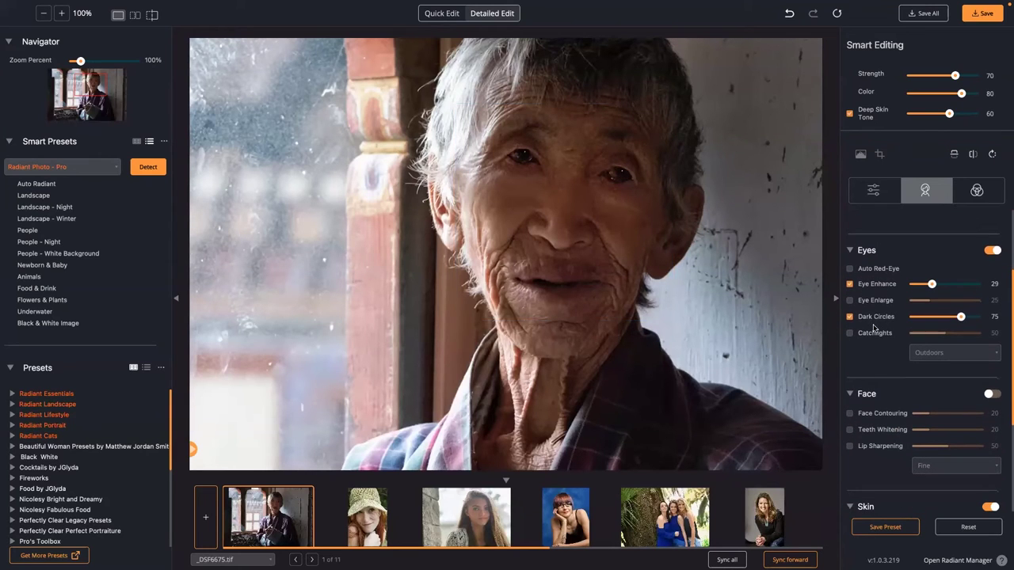
scroll(891, 376, "up", 2)
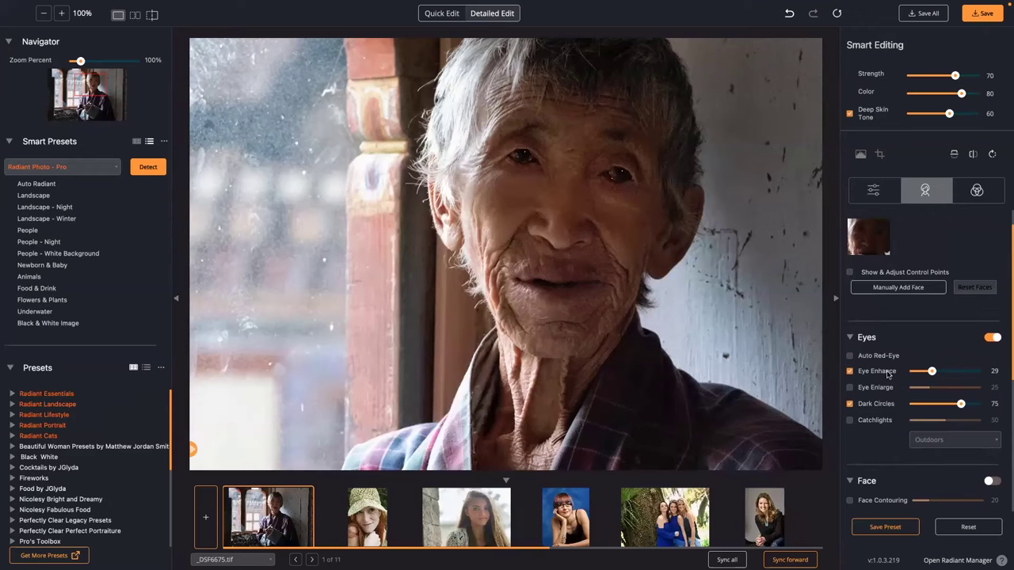
- Enable Skin Toning in the Makeup adjustments with the Warm foundation color and a strength of 58
scroll(887, 374, "down", 7)
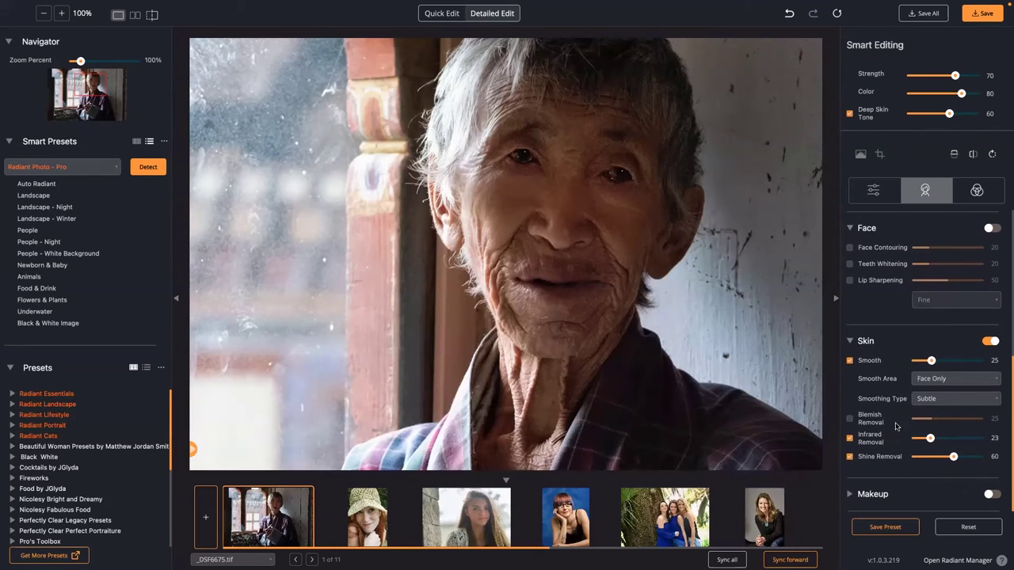
left_click(871, 494)
scroll(957, 424, "down", 4)
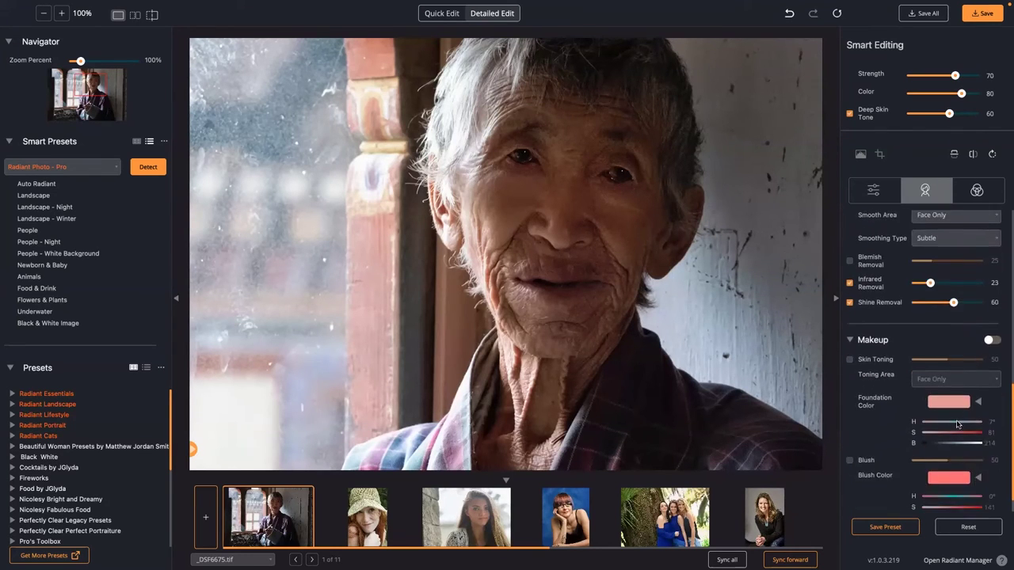
scroll(957, 424, "down", 1)
left_click(874, 342)
left_click_drag(928, 345, 972, 340)
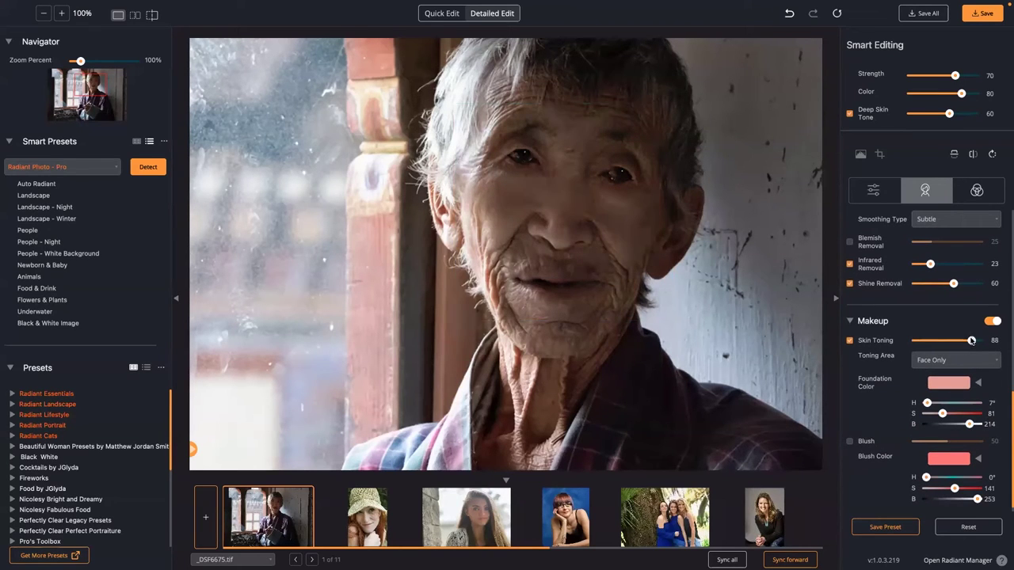
left_click(954, 385)
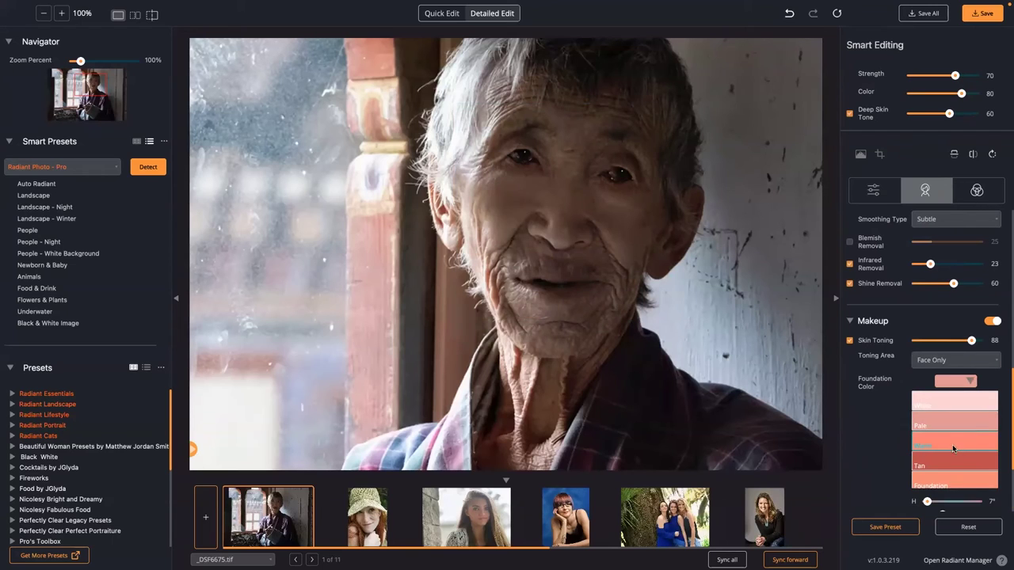
left_click_drag(971, 340, 952, 341)
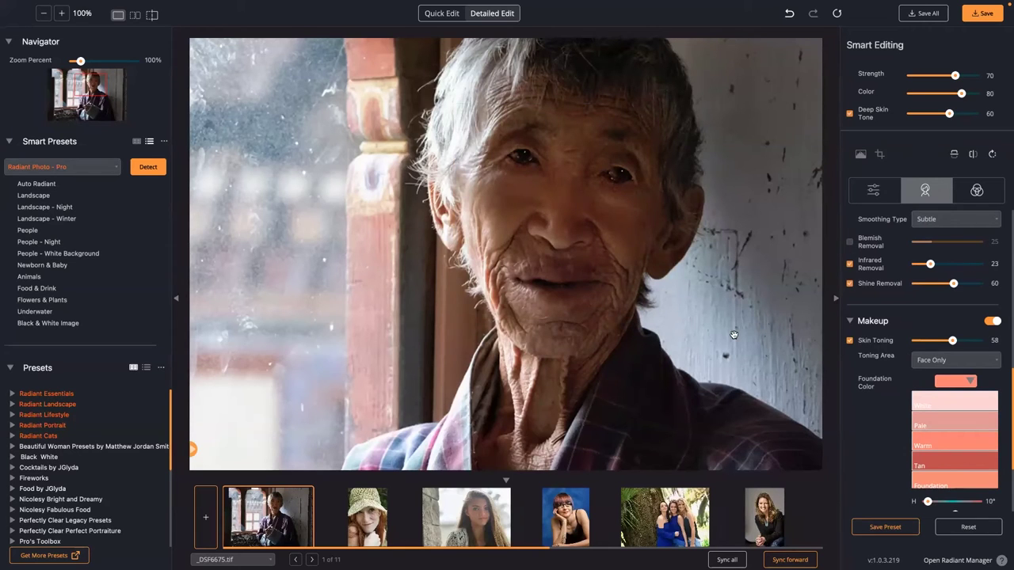
- Compare the whole edited portrait with the original, review the face adjustments, and examine the hands up close
left_click(733, 335)
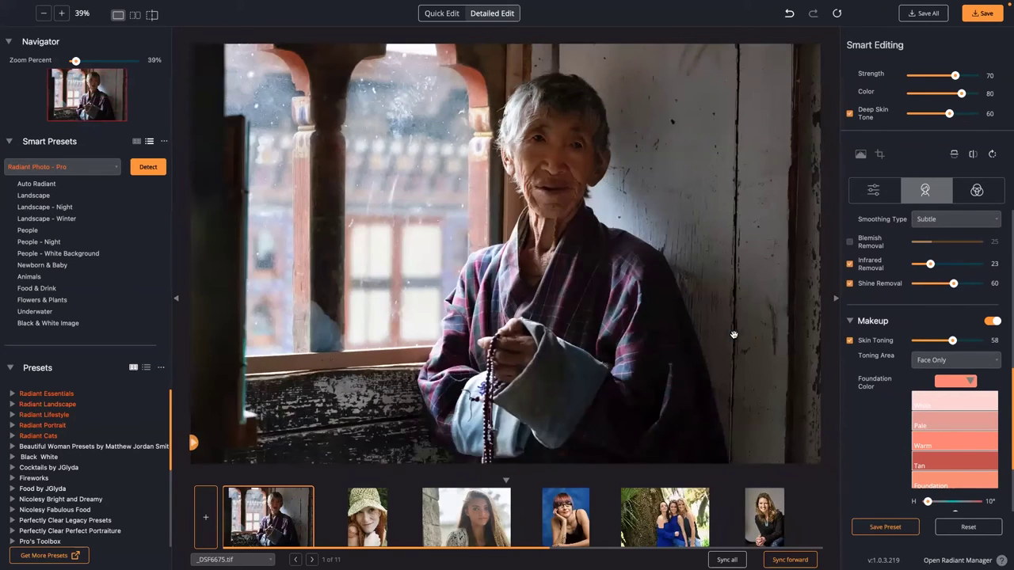
left_click(733, 335)
left_click(733, 334)
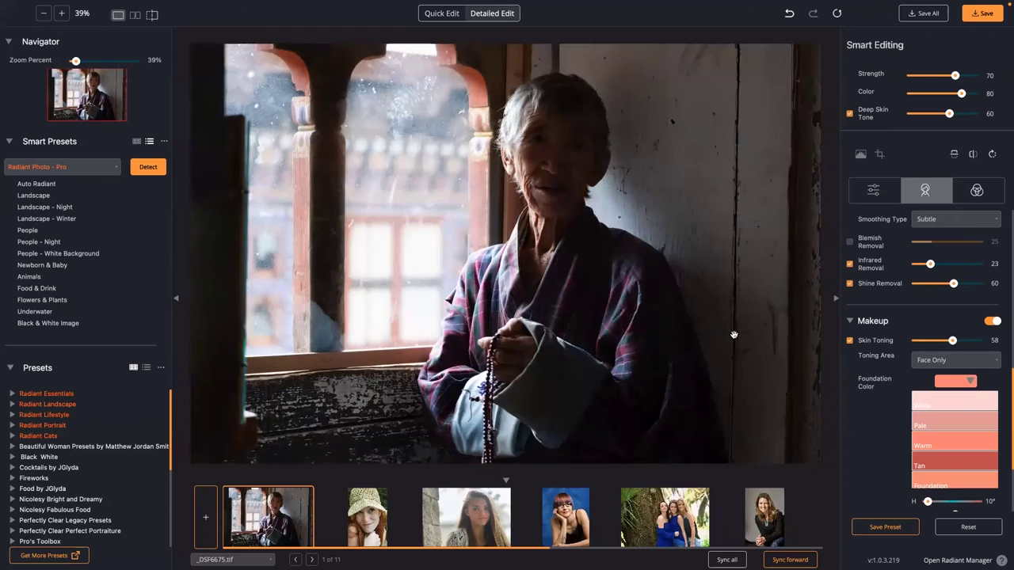
left_click(734, 334)
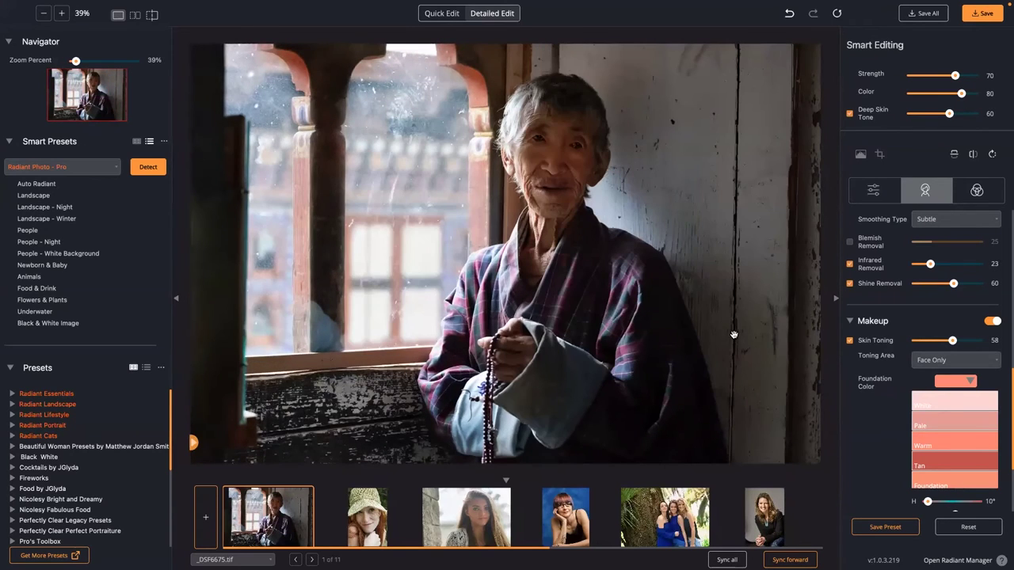
left_click(733, 334)
scroll(899, 280, "up", 2)
scroll(899, 280, "up", 8)
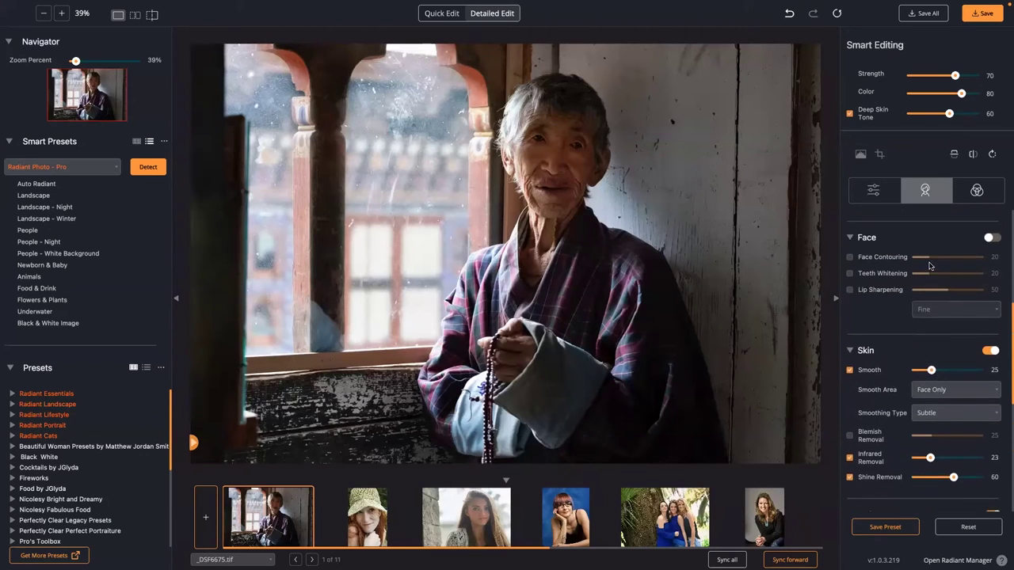
scroll(911, 245, "up", 1)
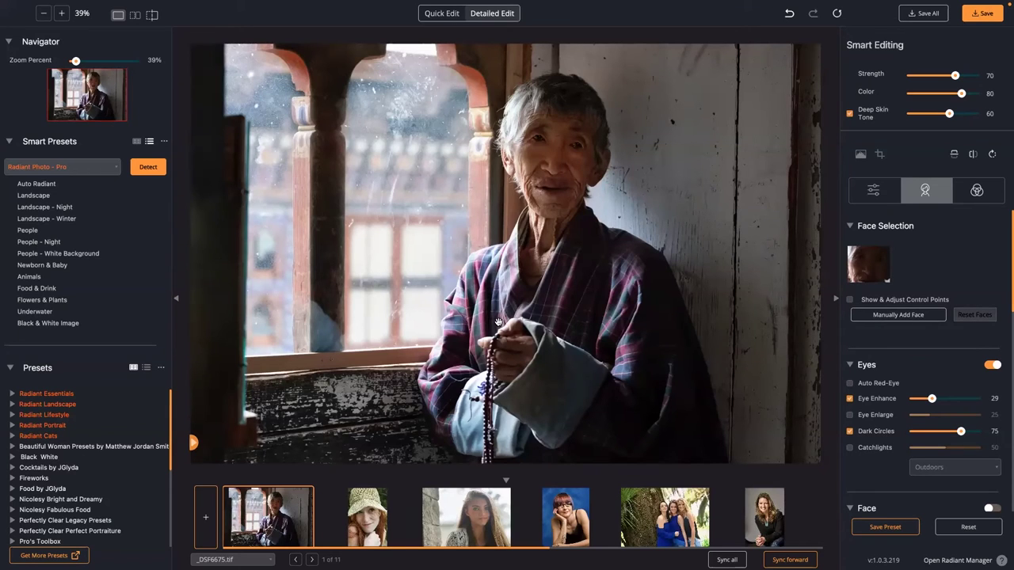
left_click(522, 410)
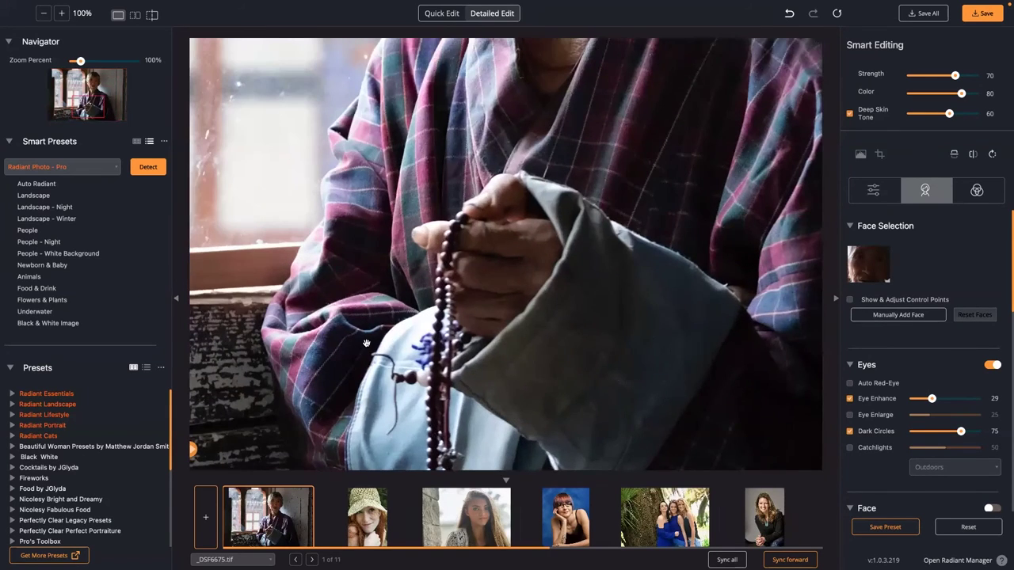
- Close all the loaded photos
key("ctrl+w")
key("ctrl+w")
key("ctrl+w")
key("ctrl+w")
key("ctrl+w")
key("ctrl+w")
key("ctrl+w")
key("ctrl+w")
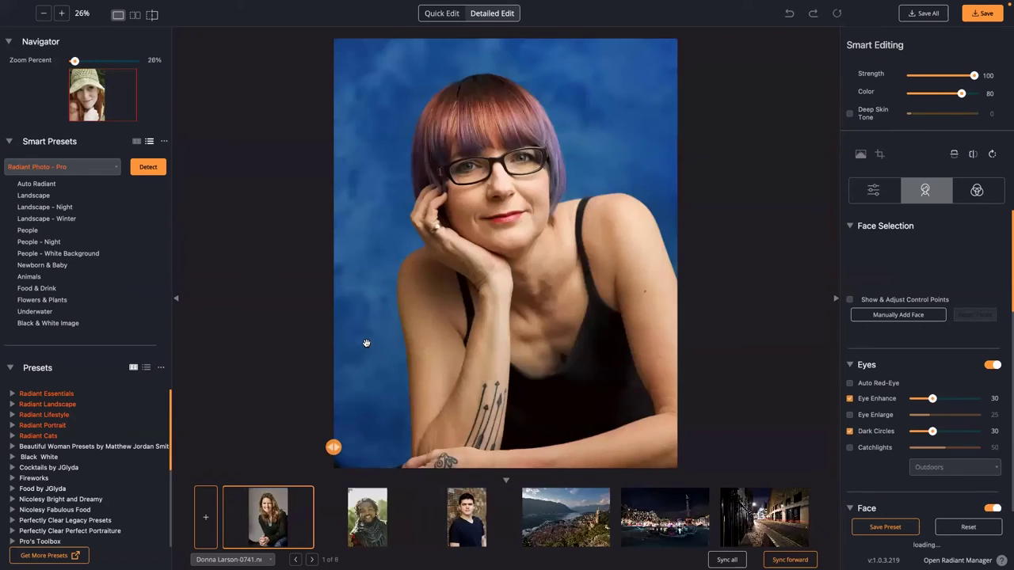
key("ctrl+w")
key("ctrl+w")
key("ctrl+w")
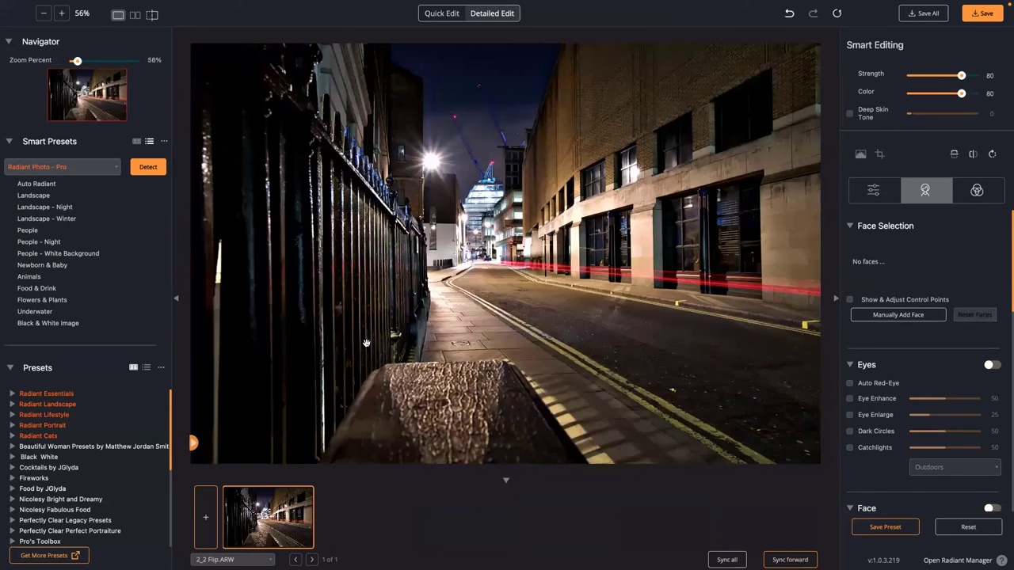
- Load all the photos from the Batch 03 folder and open DSC_1685.NEF of the woman holding the clay piece
key("cmd+a")
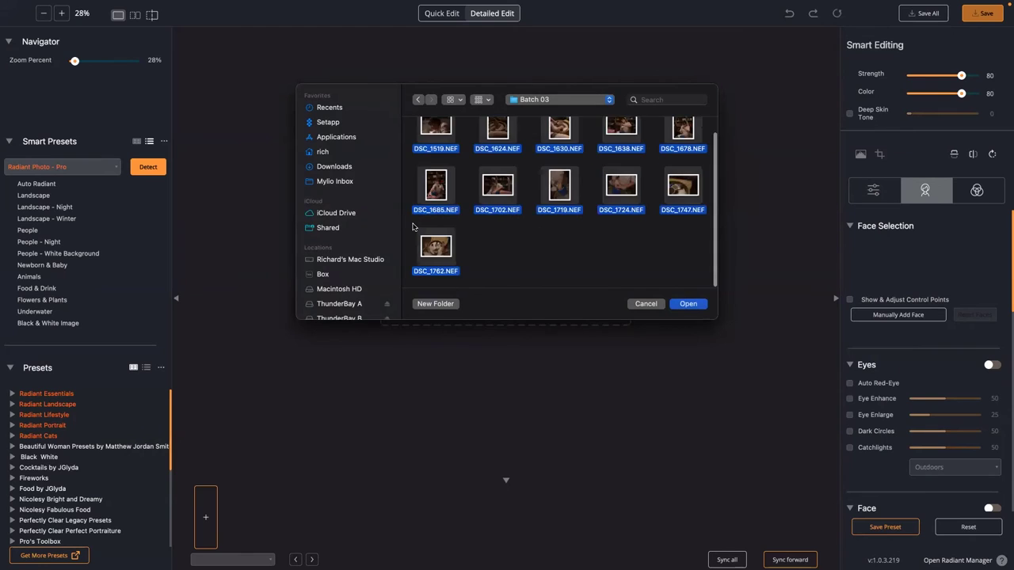
key("Return")
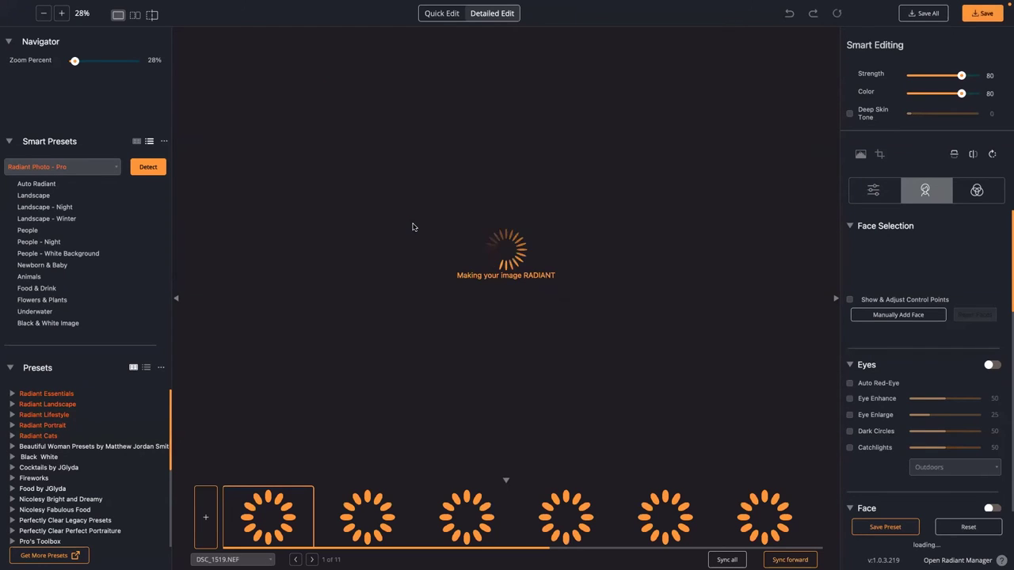
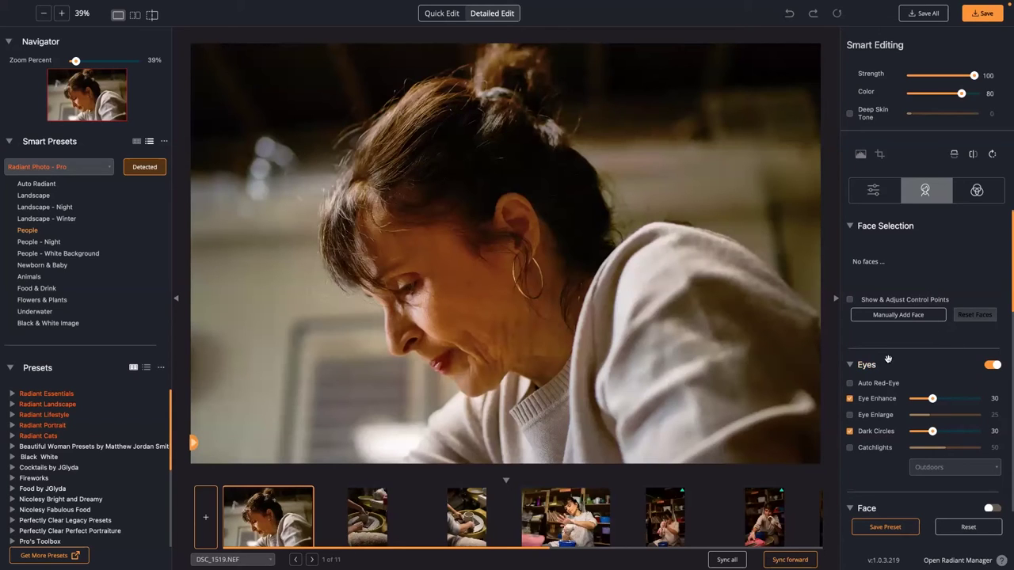
left_click(558, 531)
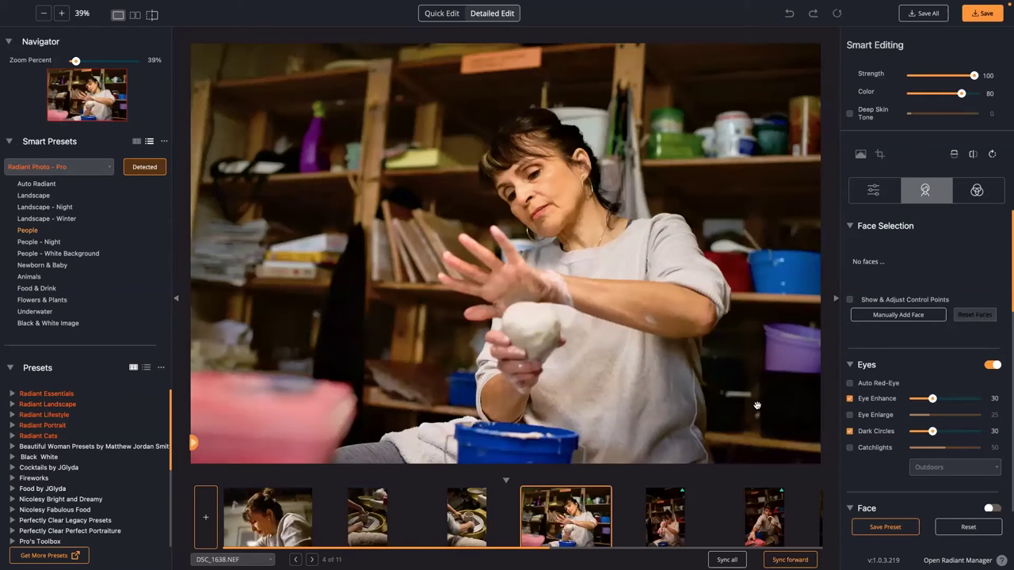
left_click(772, 519)
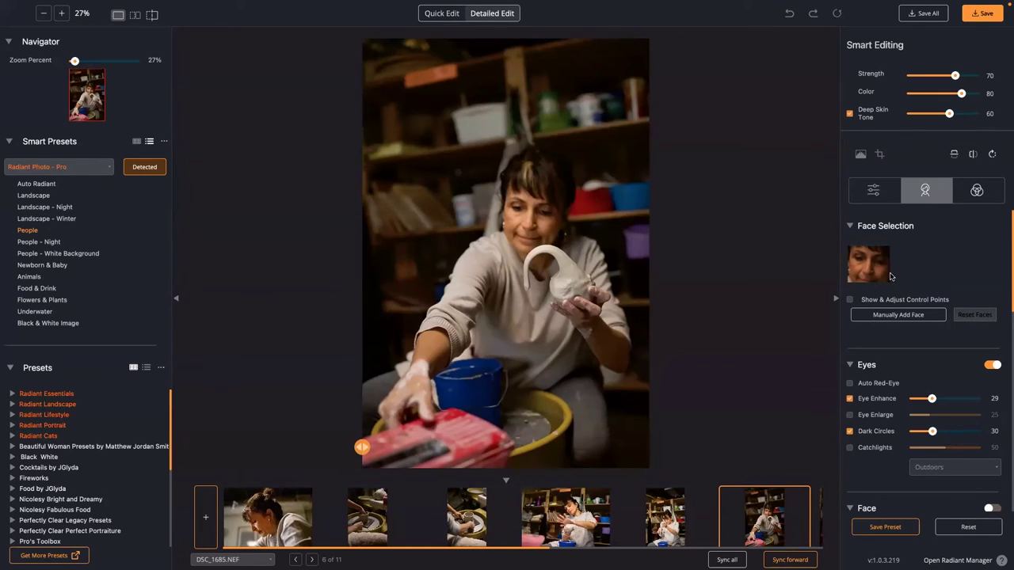
- Set Eye Enhance to 59 for the potter's face and switch to the tone and color adjustments
left_click(951, 400)
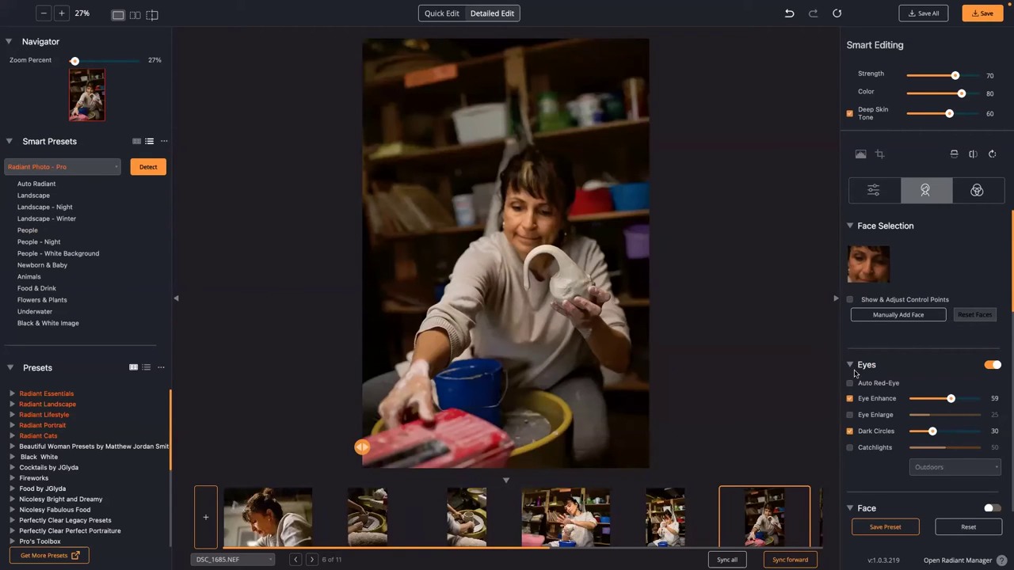
left_click(848, 366)
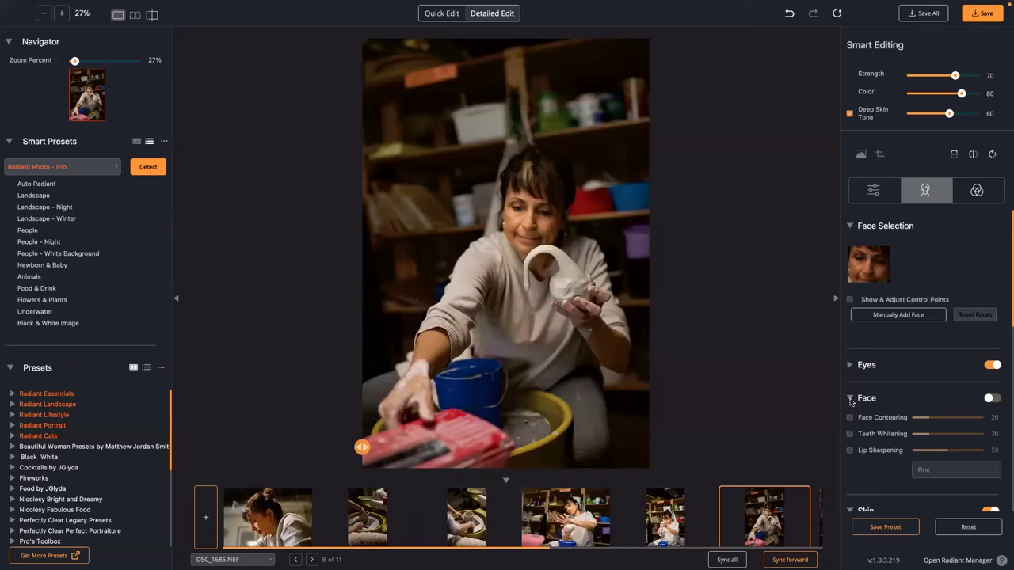
left_click(850, 398)
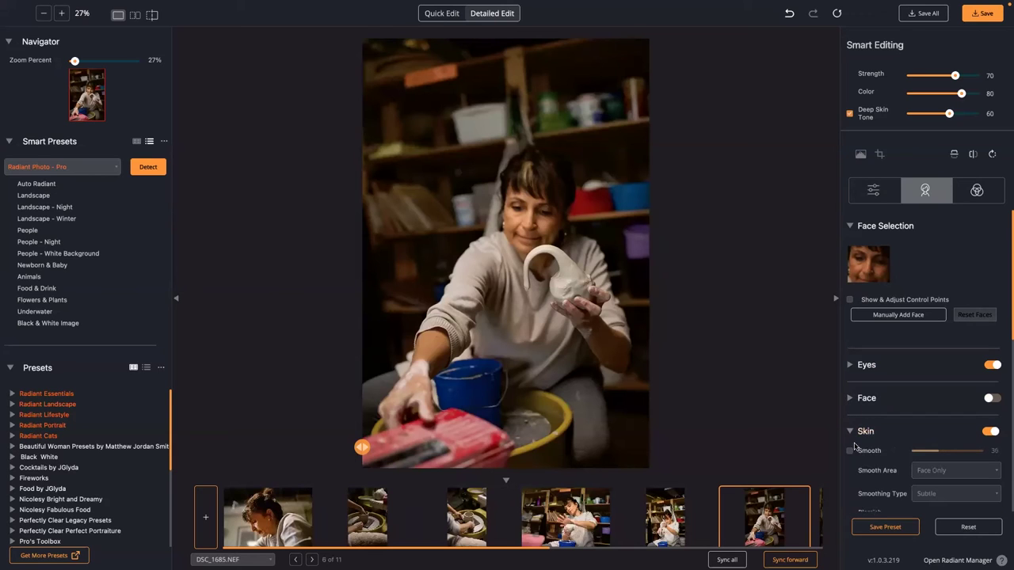
left_click(873, 190)
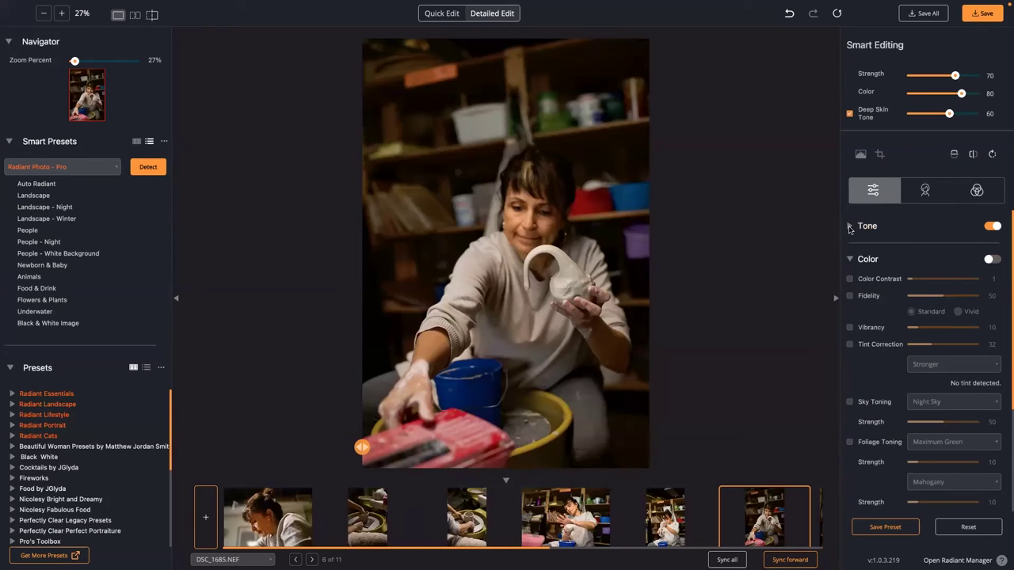
- Set Light Diffusion to 72 and Depth to 84 in the tone adjustments for the potter's photo
left_click(850, 227)
left_click(850, 246)
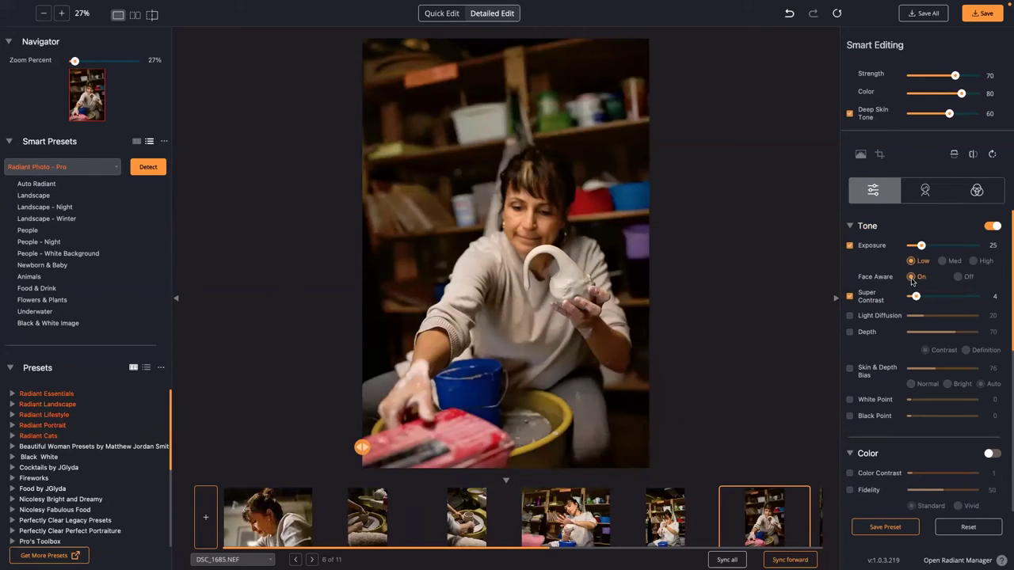
left_click(958, 317)
left_click(850, 333)
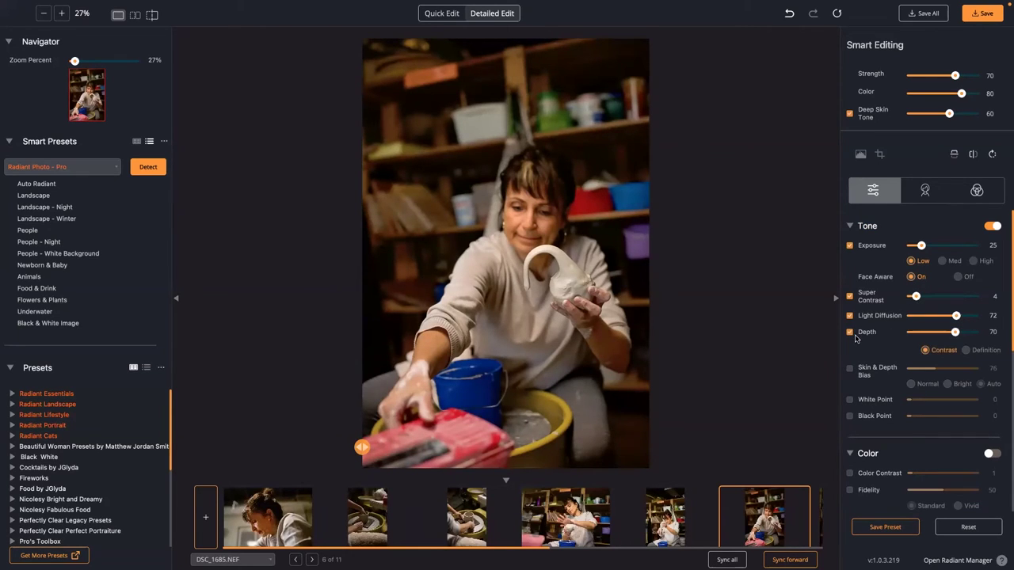
left_click(969, 333)
left_click_drag(969, 334, 963, 333)
- Enable color Fidelity at 33 with the Standard option and compare the photo with and without it
scroll(863, 396, "down", 1)
left_click(850, 422)
left_click(932, 422)
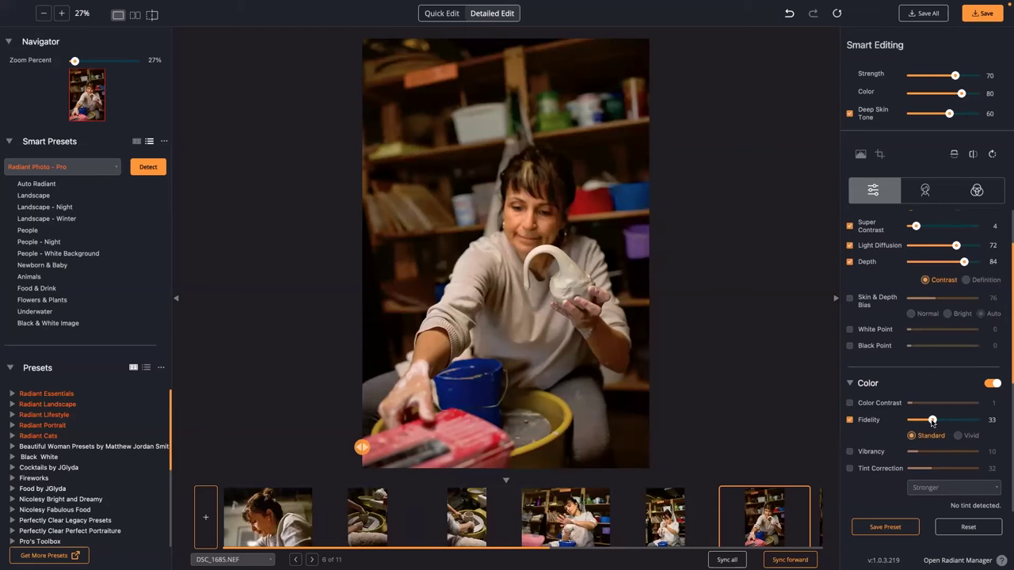
left_click(850, 421)
left_click(850, 421)
left_click(850, 420)
left_click(850, 421)
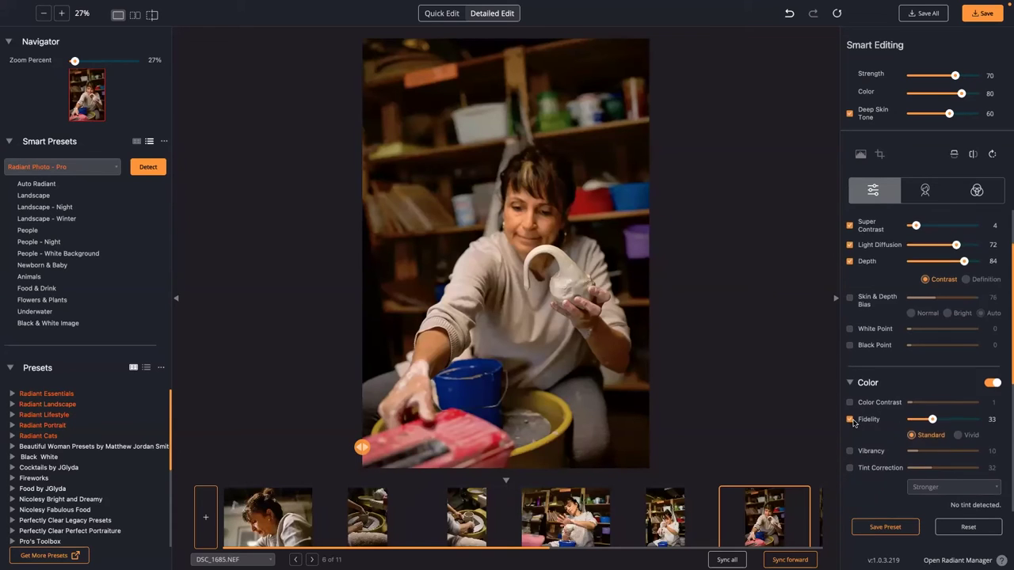
- Enable noise reduction with the Default preset in the detail adjustments
scroll(855, 404, "down", 5)
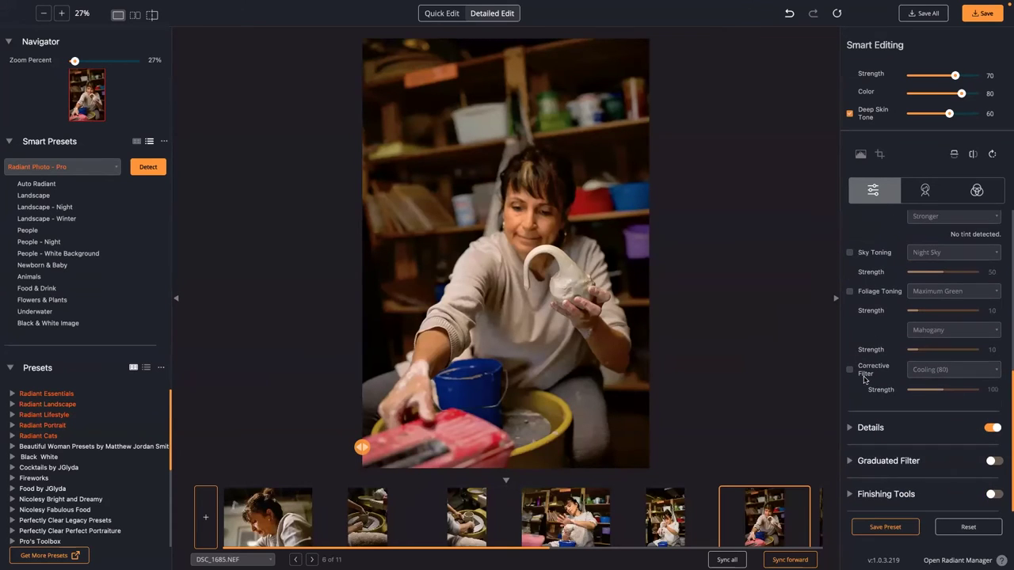
left_click(861, 431)
scroll(888, 450, "down", 1)
scroll(889, 450, "down", 2)
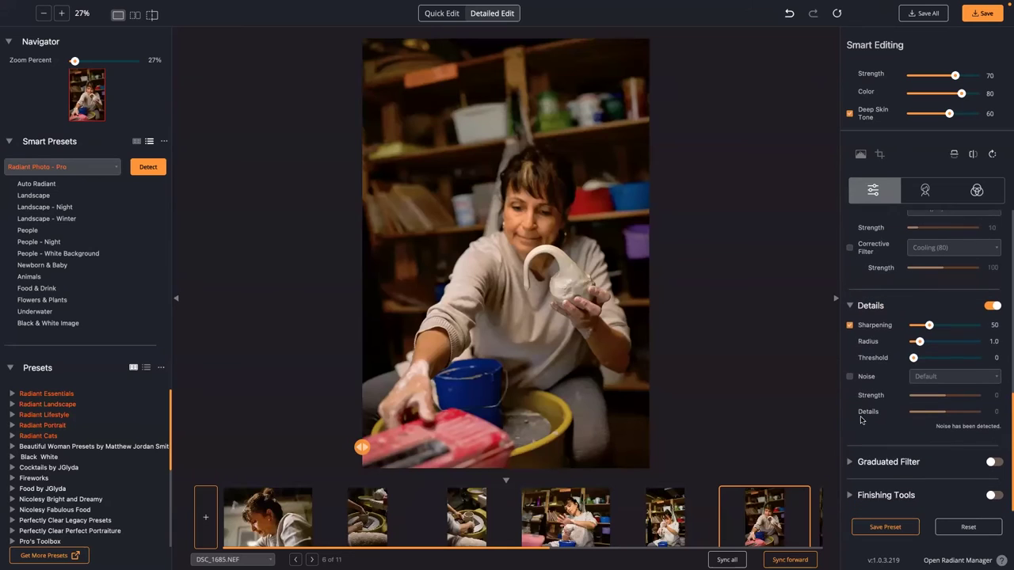
left_click(849, 376)
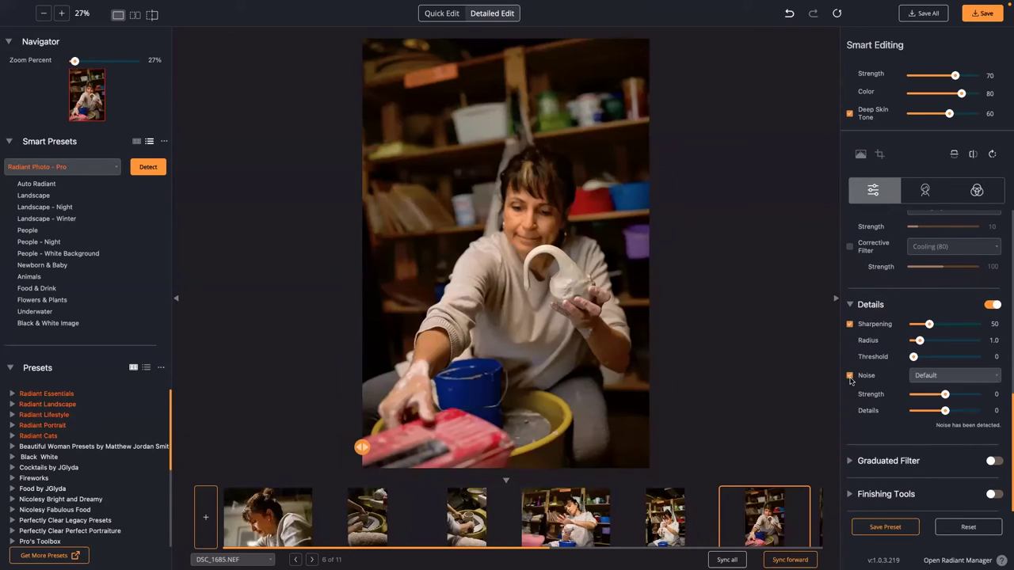
scroll(854, 384, "up", 1)
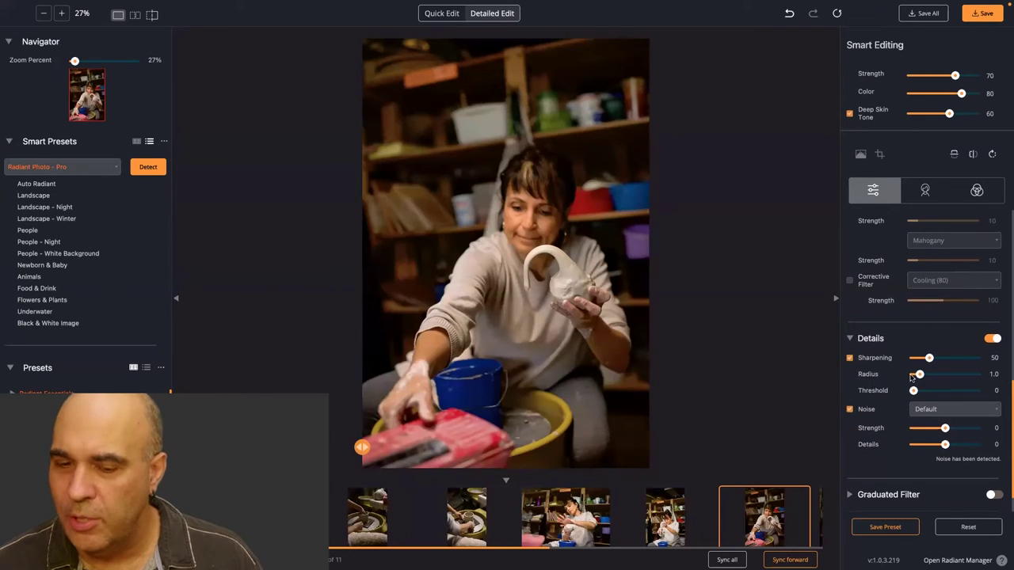
scroll(943, 336, "down", 1)
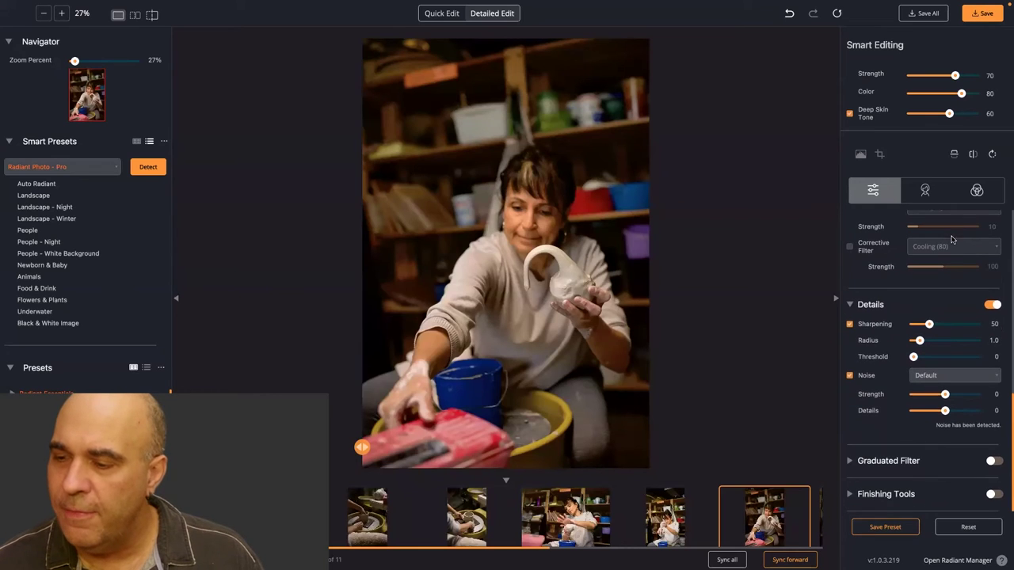
- Apply the Light Portrait Vignette graduated filter with Shape -33 and Feather 39, and set its outside Saturation to -43 and Contrast to -45
left_click(850, 461)
scroll(917, 362, "down", 4)
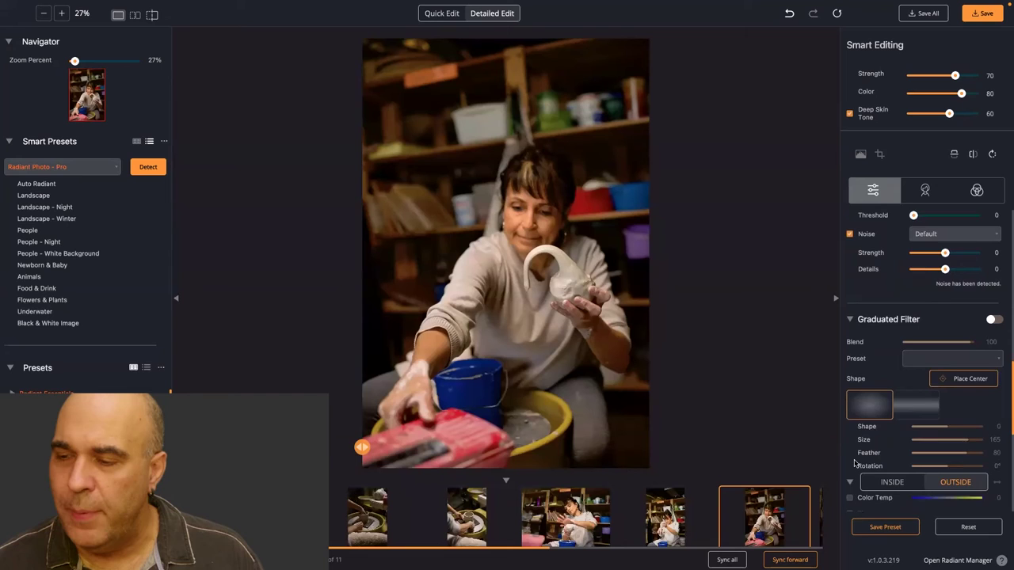
left_click(924, 338)
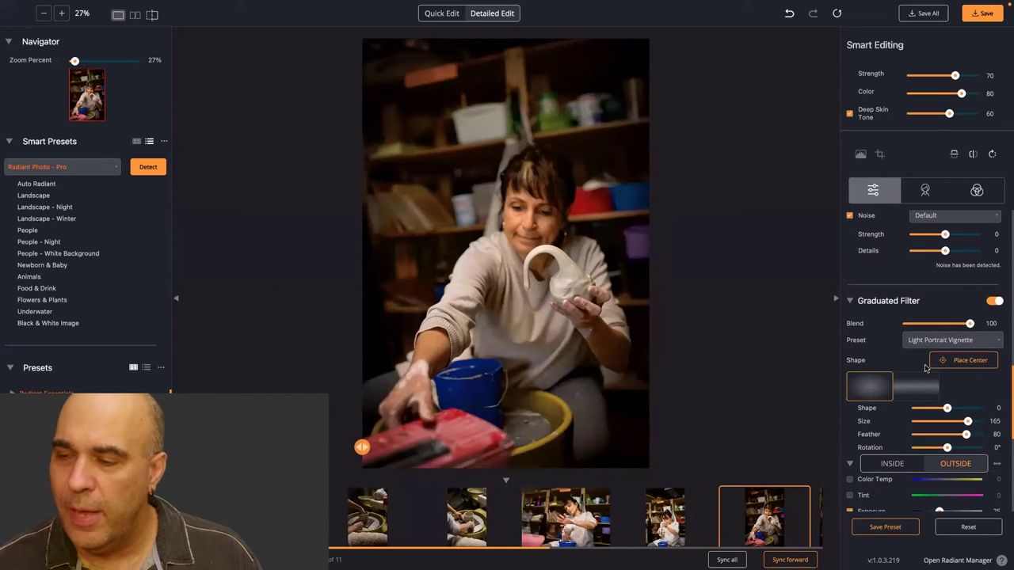
left_click_drag(948, 409, 943, 435)
scroll(898, 438, "down", 5)
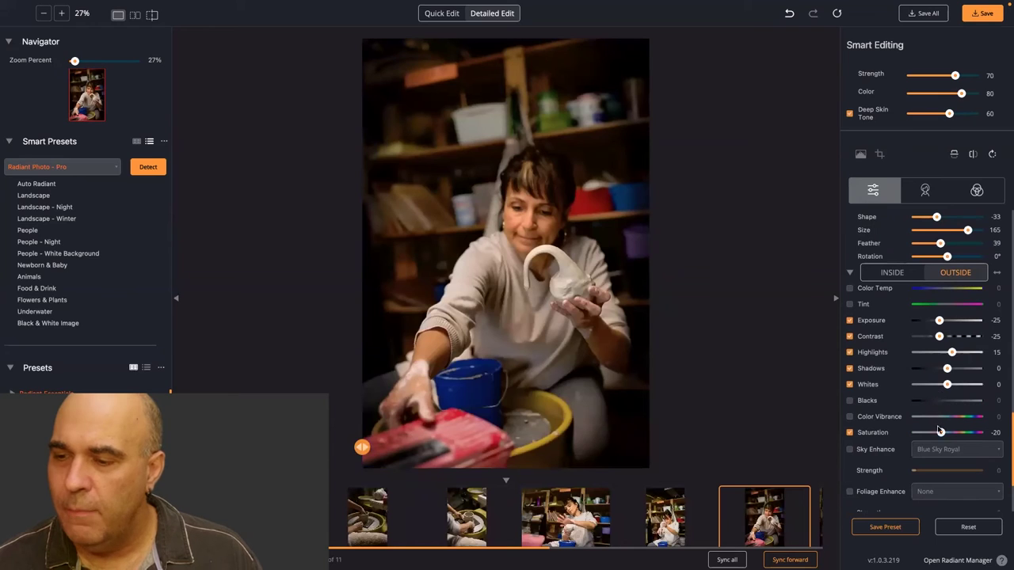
left_click_drag(940, 435, 933, 435)
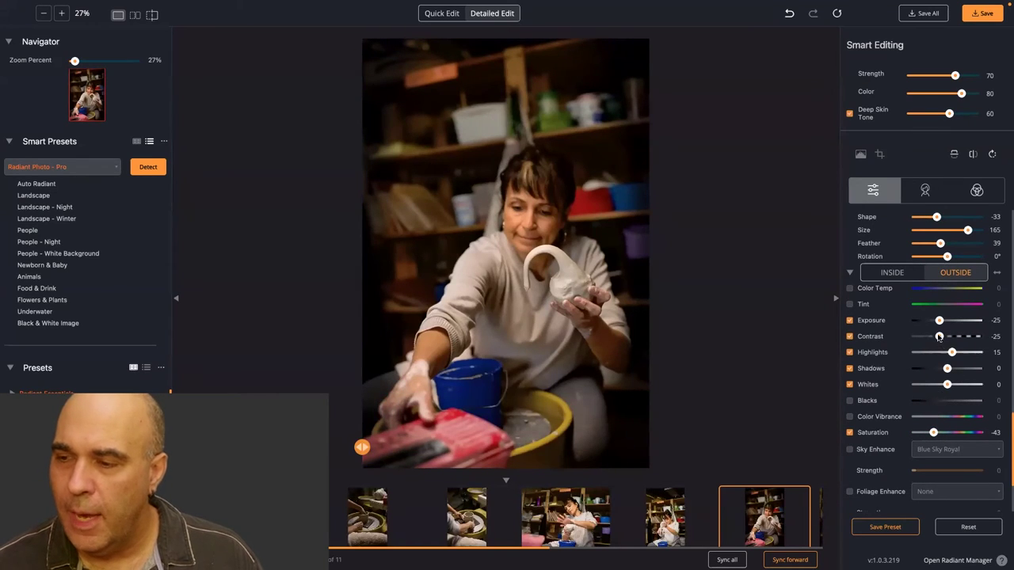
mouse_move(940, 336)
left_mouse_down()
mouse_move(915, 338)
mouse_move(933, 337)
left_mouse_up()
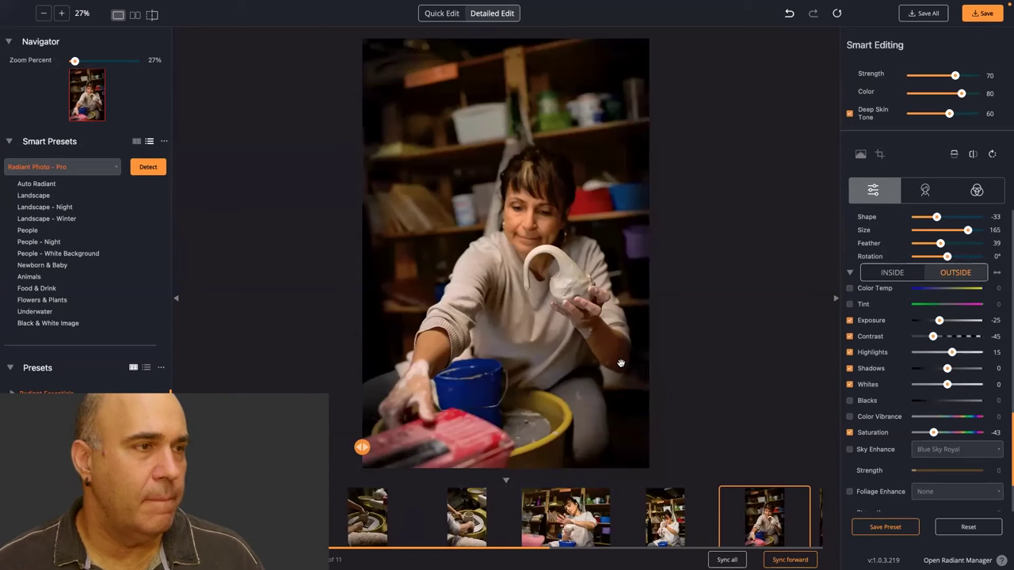
- Sync this photo's adjustments to all the photos in the batch
left_click(521, 298)
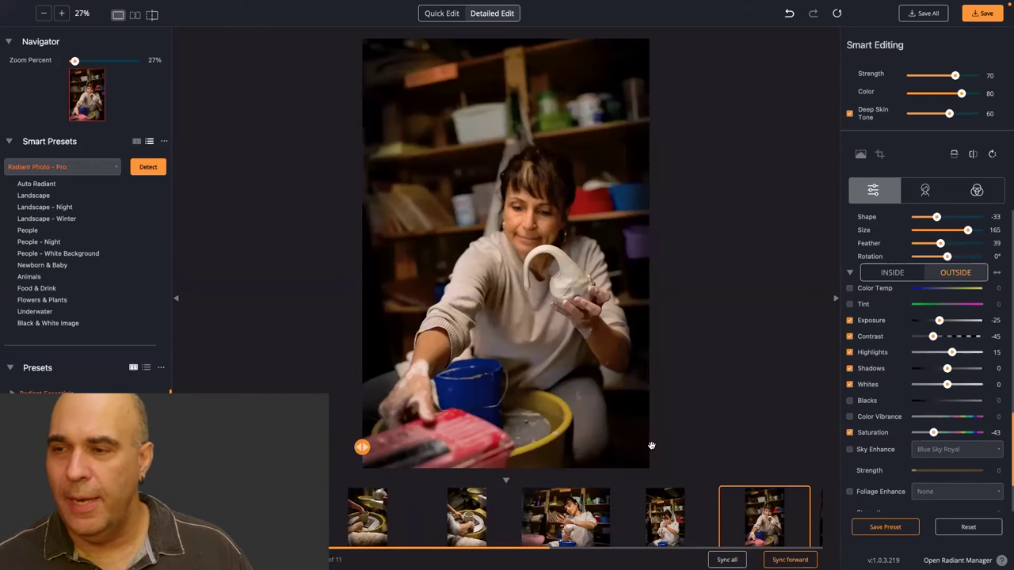
scroll(875, 309, "down", 10)
scroll(875, 309, "up", 8)
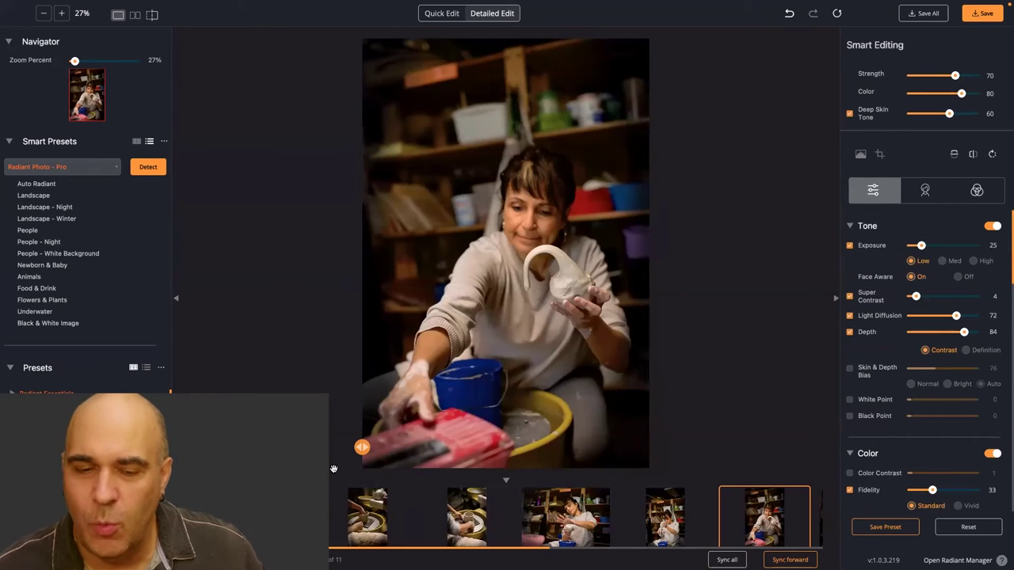
- Open the batch photos one after another, ending with the overhead painting shot, and review how the synced adjustments look on each
key("Right")
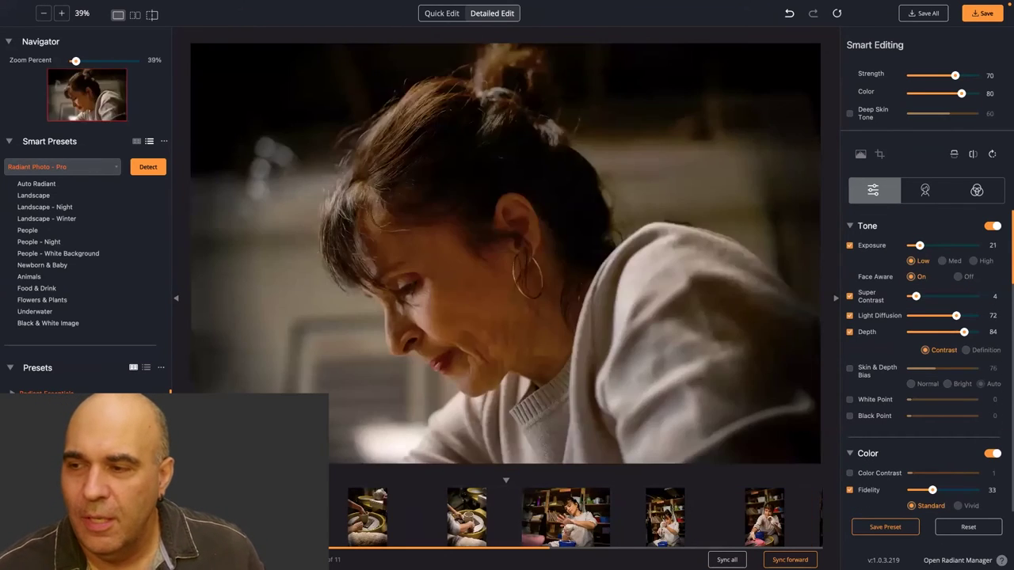
left_click(380, 523)
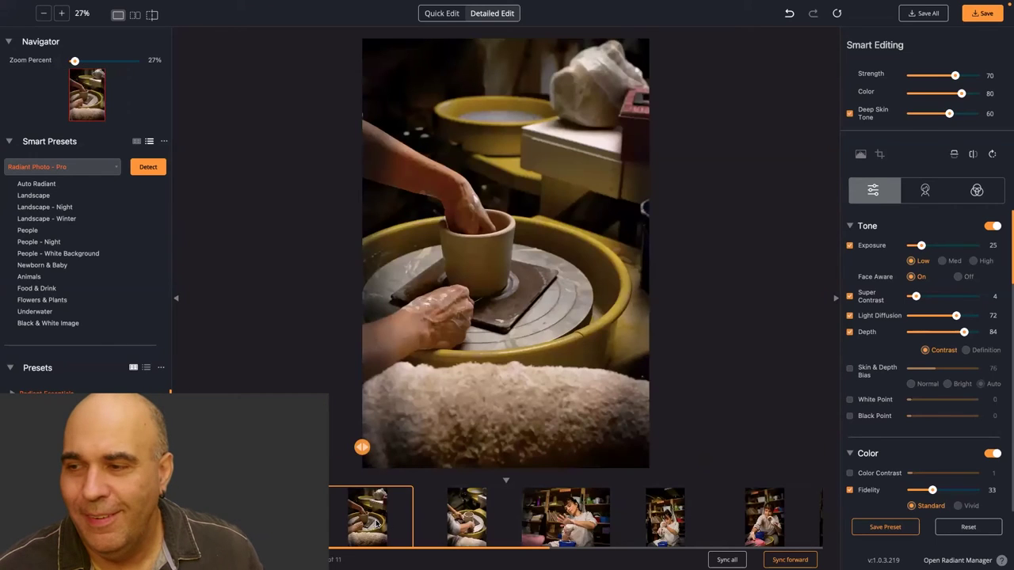
left_click(457, 515)
left_click(566, 515)
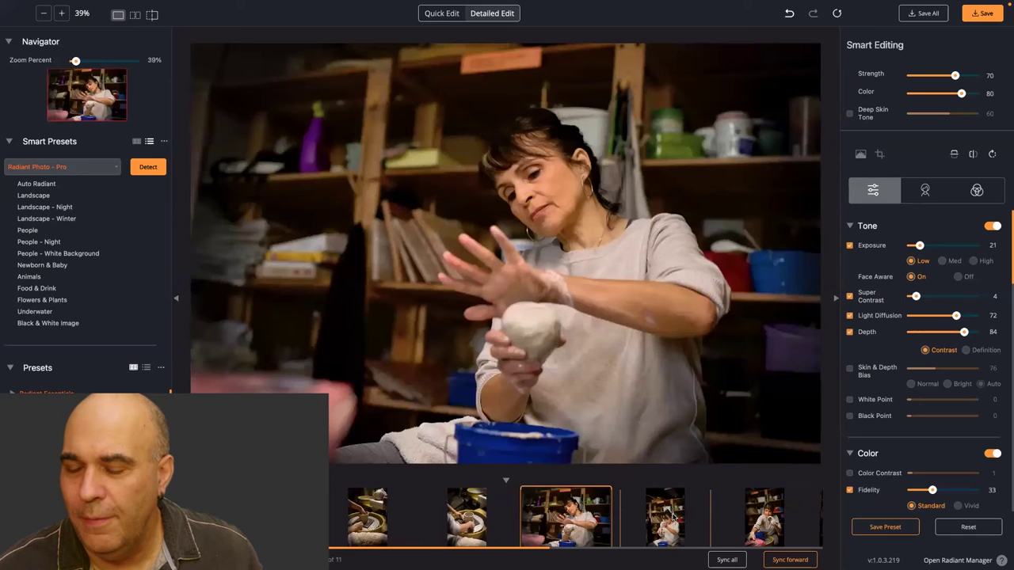
left_click(666, 517)
left_click(749, 521)
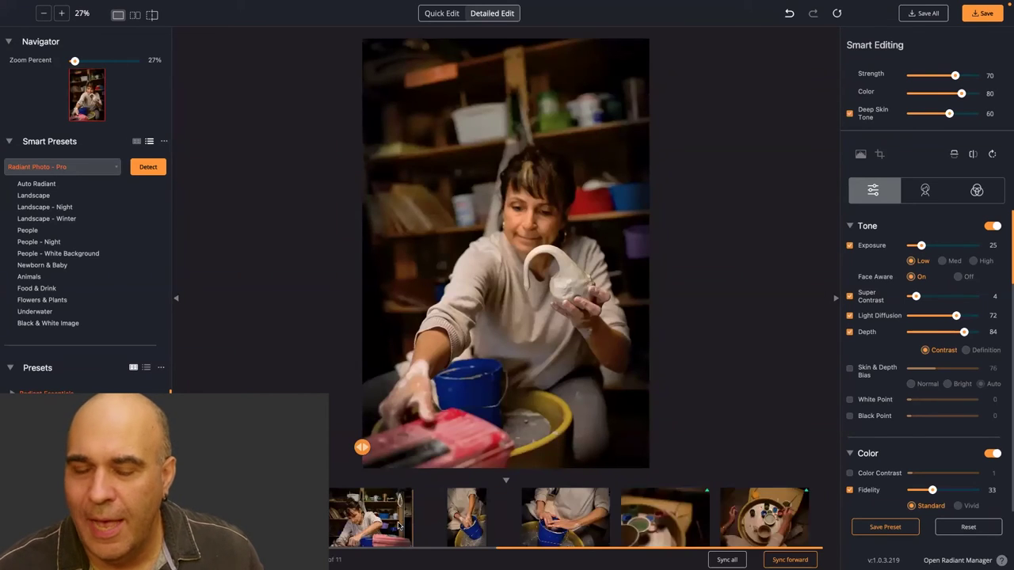
left_click(400, 526)
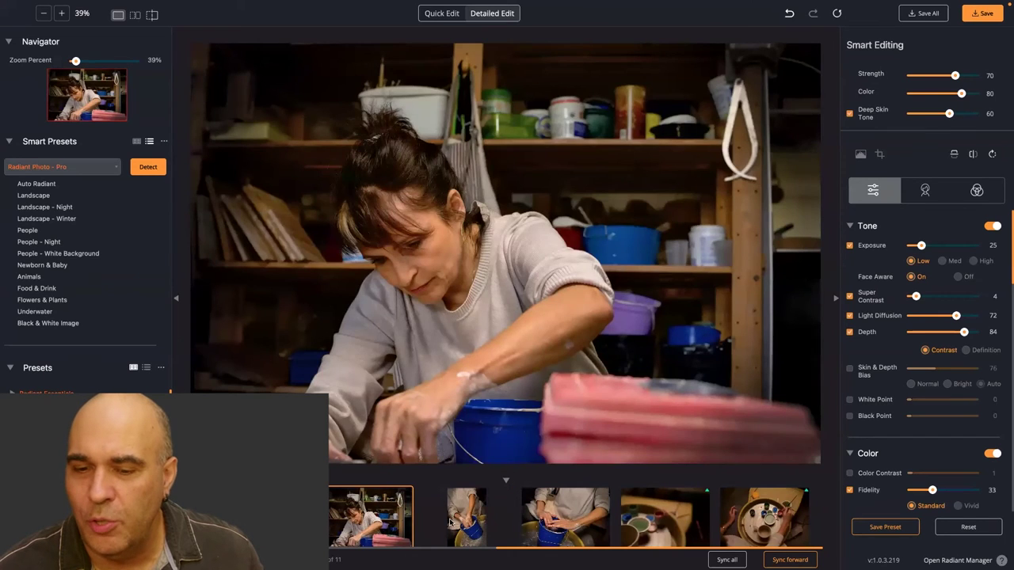
left_click(450, 521)
left_click(538, 521)
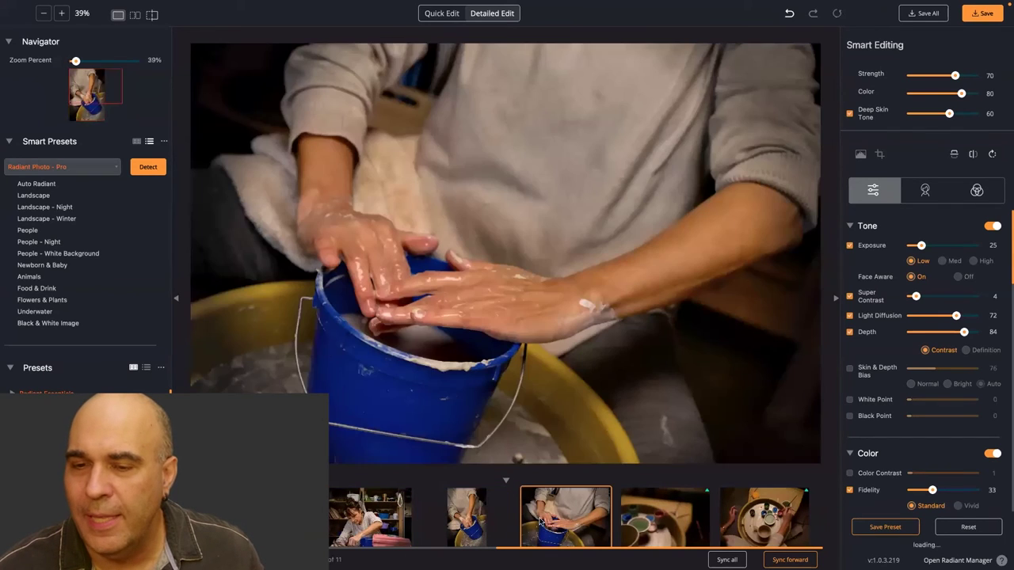
left_click(649, 519)
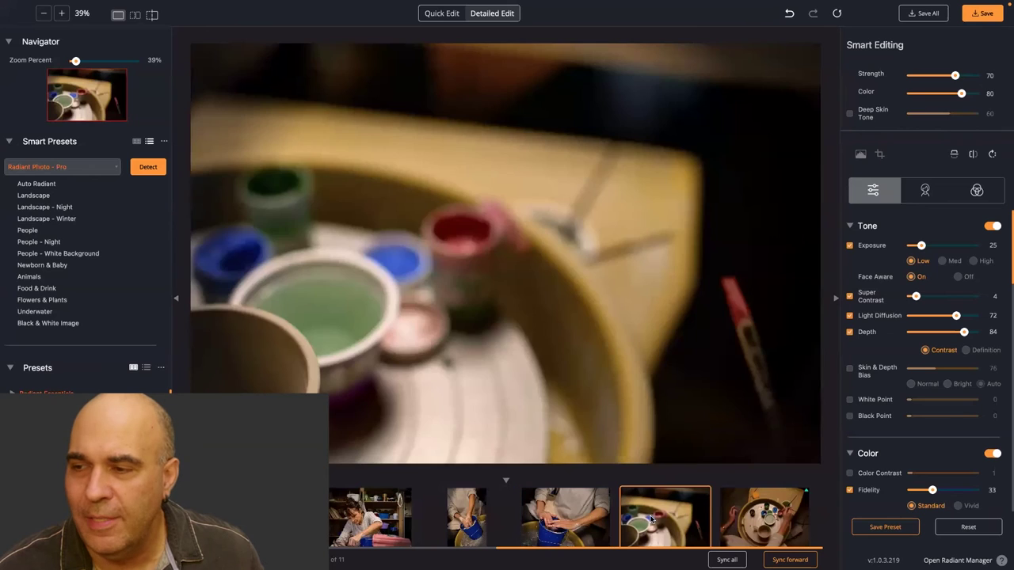
left_click(753, 518)
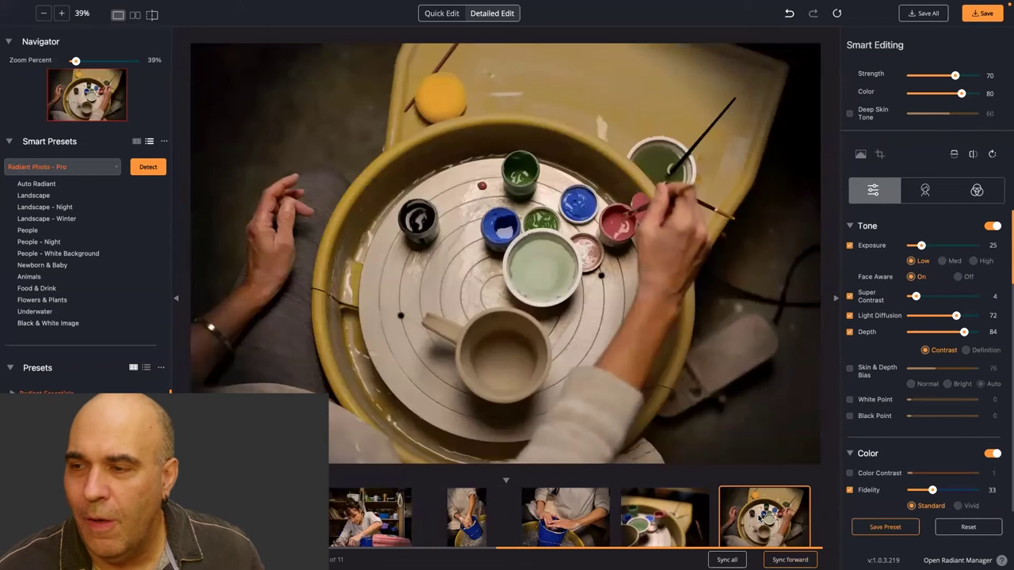
- Compare the overhead painting photo with its original, and recheck the photo of the hands over the blue bucket
scroll(759, 519, "up", 1)
scroll(681, 520, "down", 1)
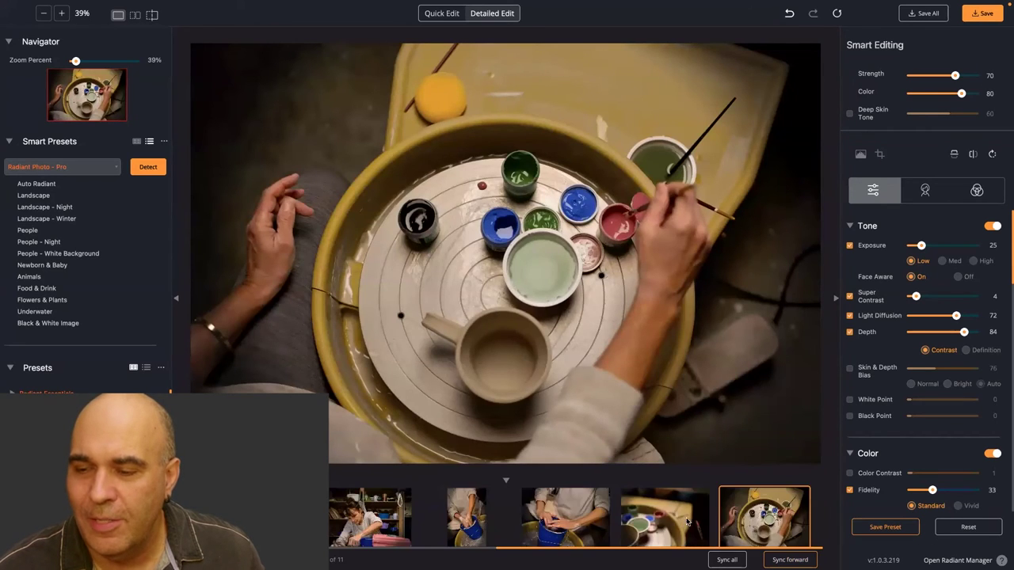
left_click(638, 417)
left_click(637, 417)
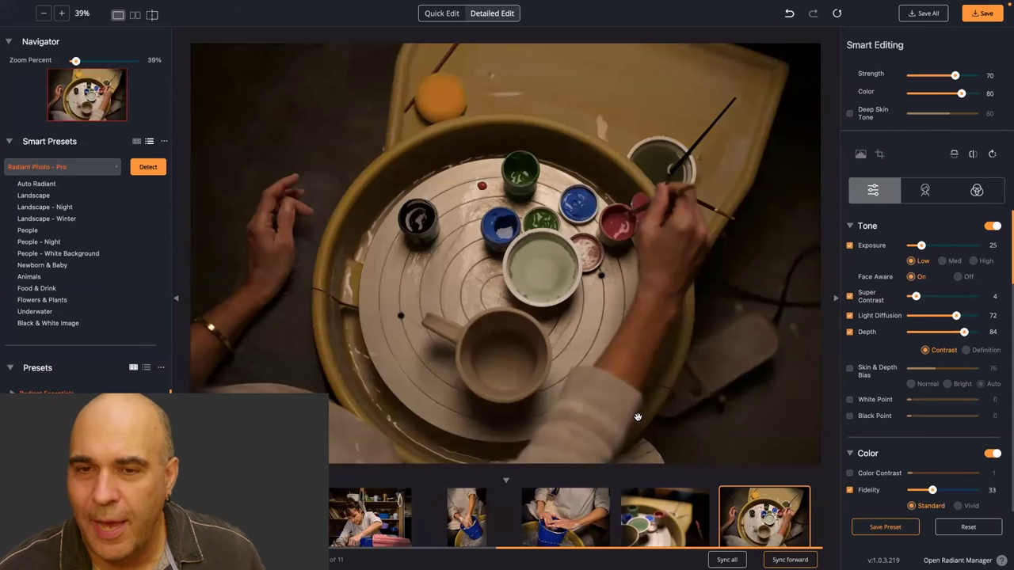
left_click(637, 417)
left_click(637, 417)
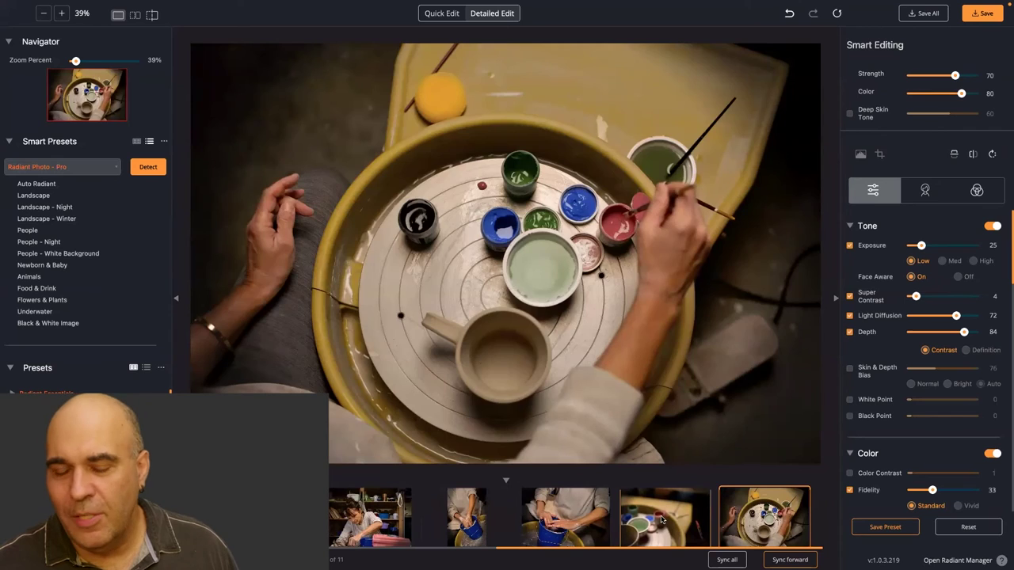
left_click(667, 530)
left_click(586, 518)
scroll(583, 519, "up", 1)
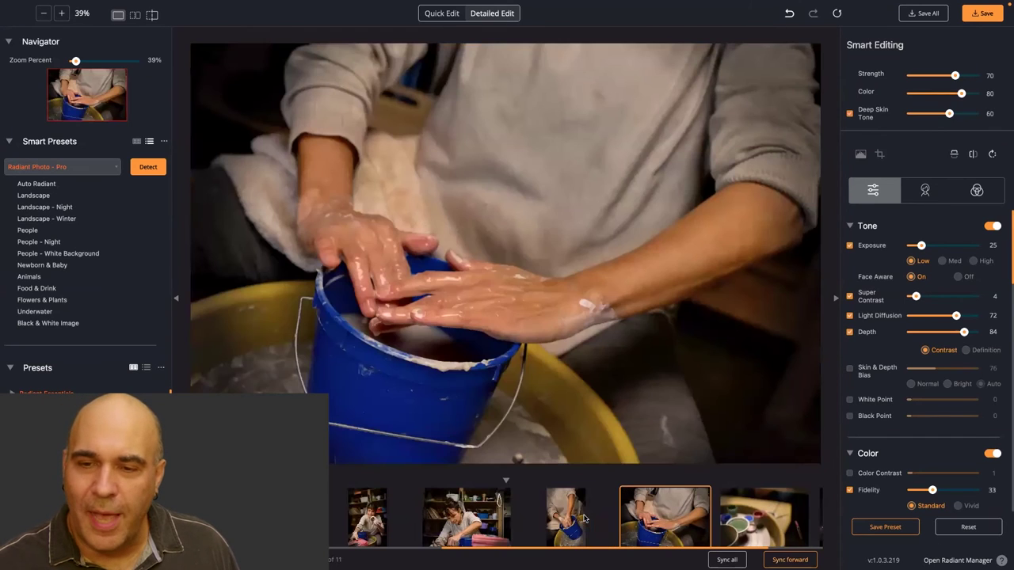
- In the overhead painting photo, place the graduated filter's center on the upper rim of the clay mug
left_click(745, 515)
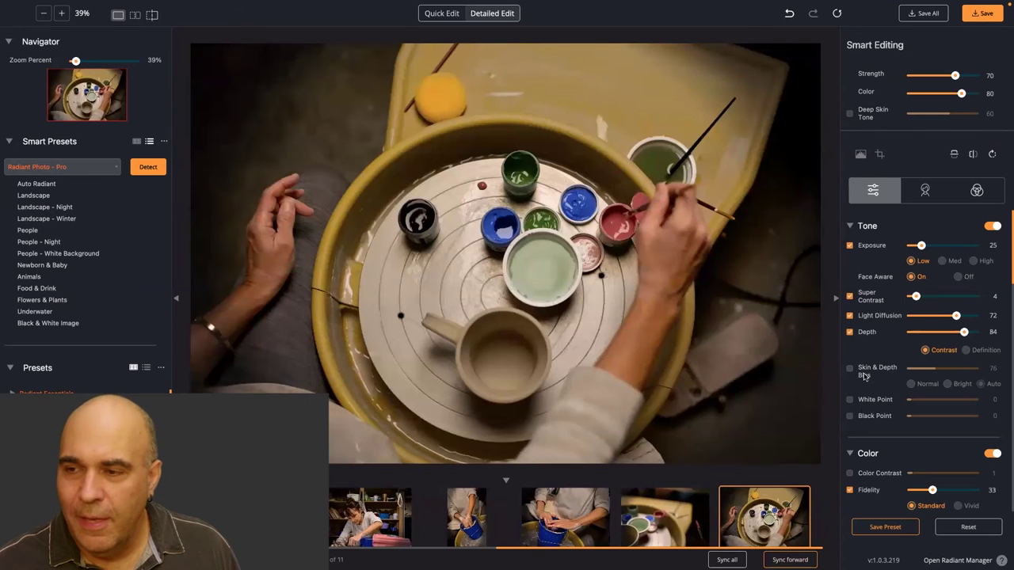
scroll(867, 374, "down", 10)
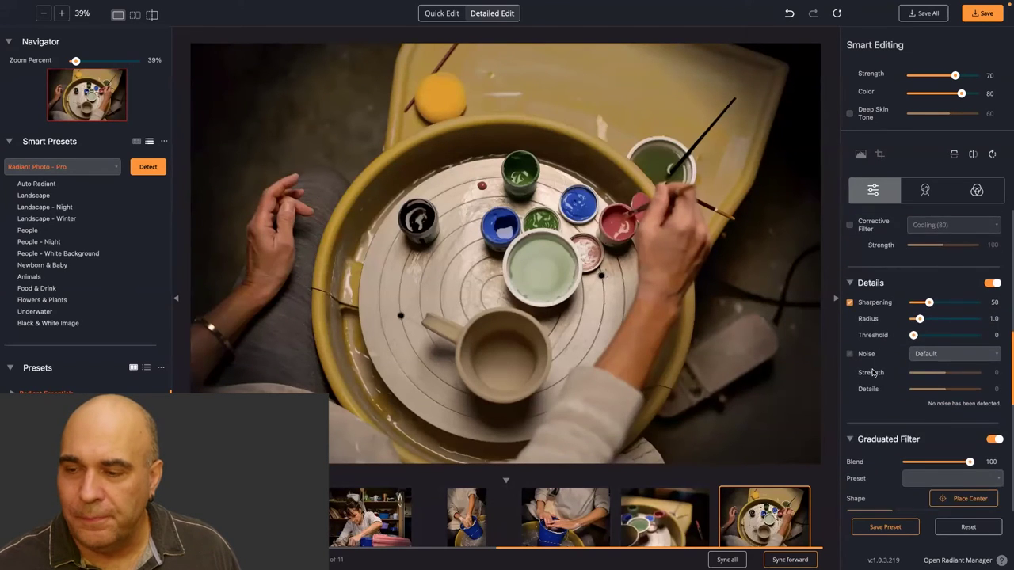
scroll(872, 372, "down", 7)
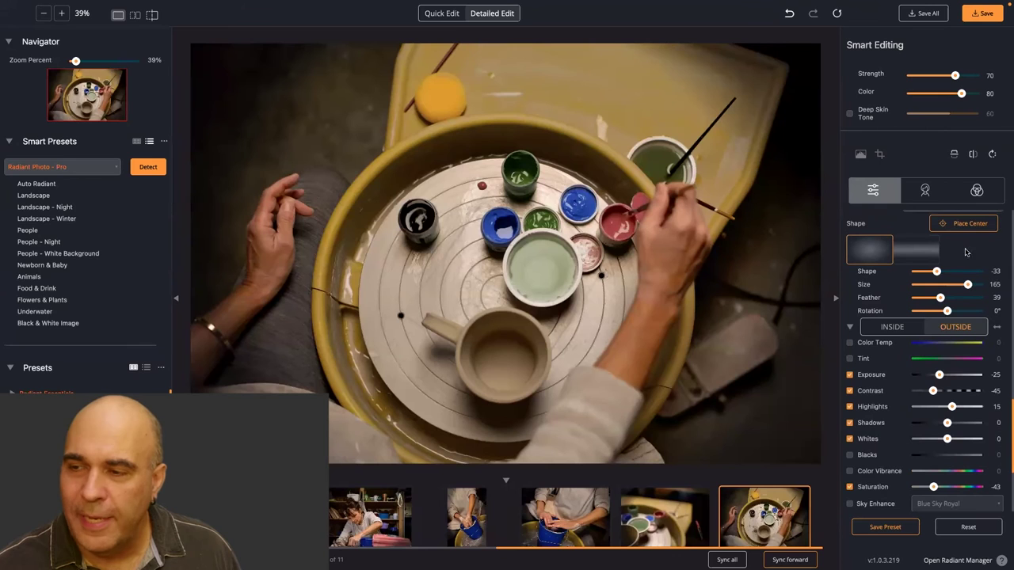
left_click(962, 224)
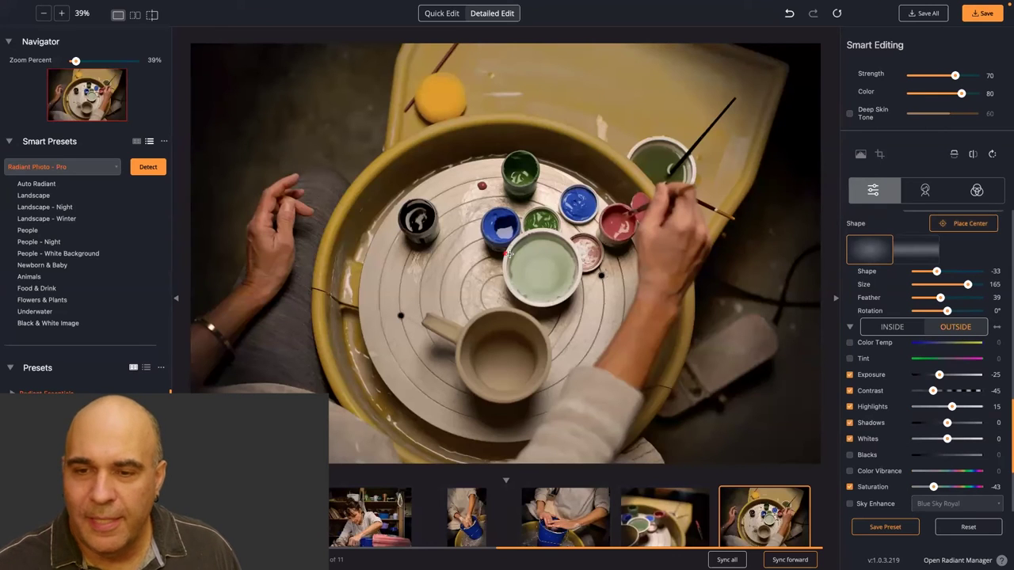
left_click(505, 309)
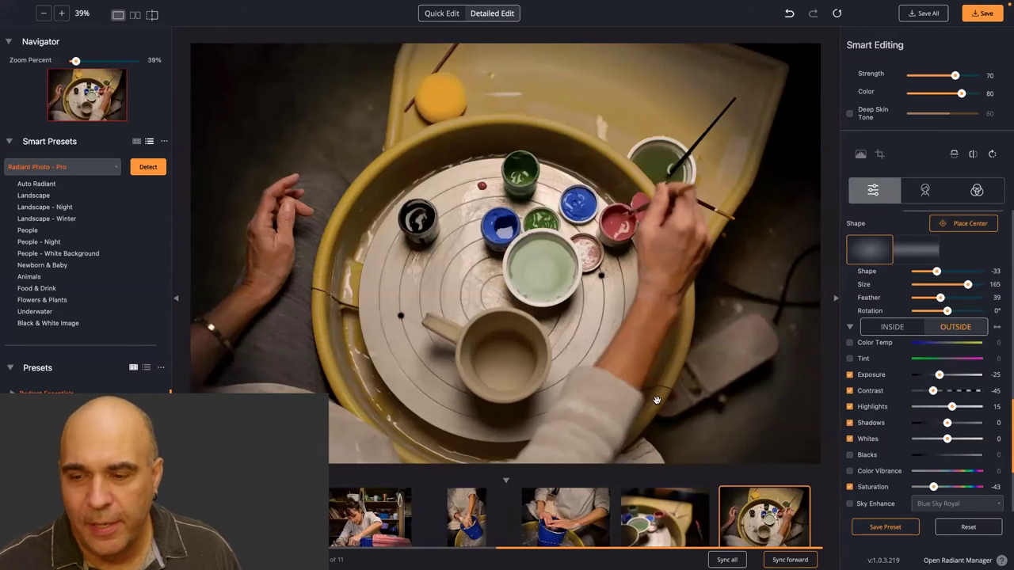
- In the blurred paint pots photo, place the graduated filter's center on the green-filled bowl
left_click(668, 519)
left_click(960, 225)
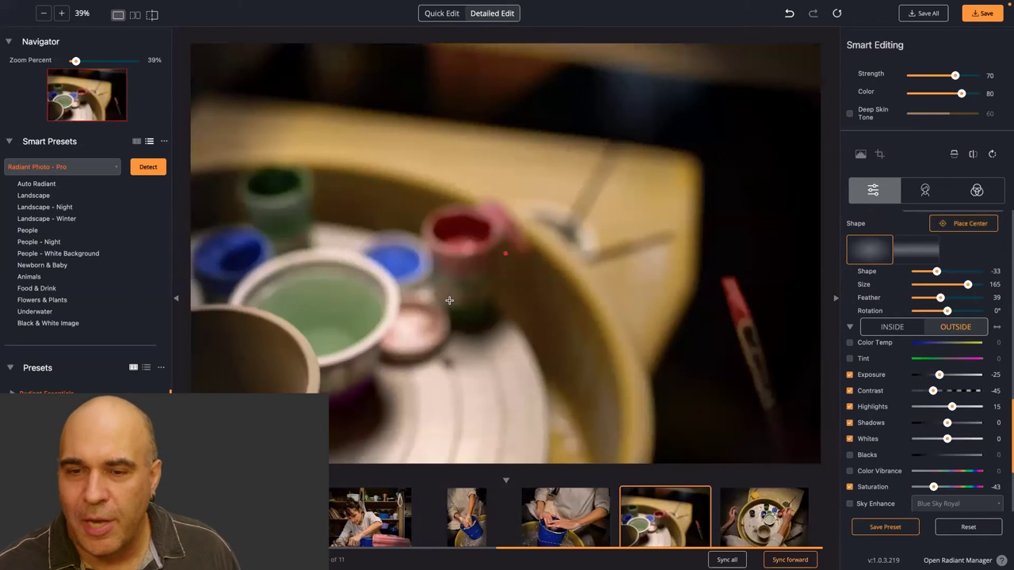
left_click(337, 337)
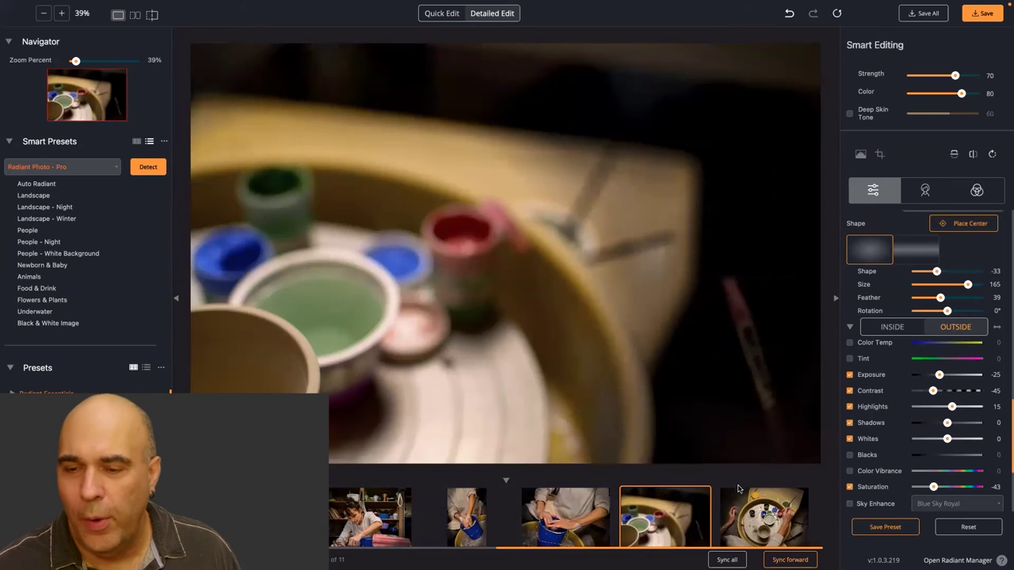
- In the photo of hands crossed over the blue bucket, place the graduated filter's center on the fingers
left_click(568, 535)
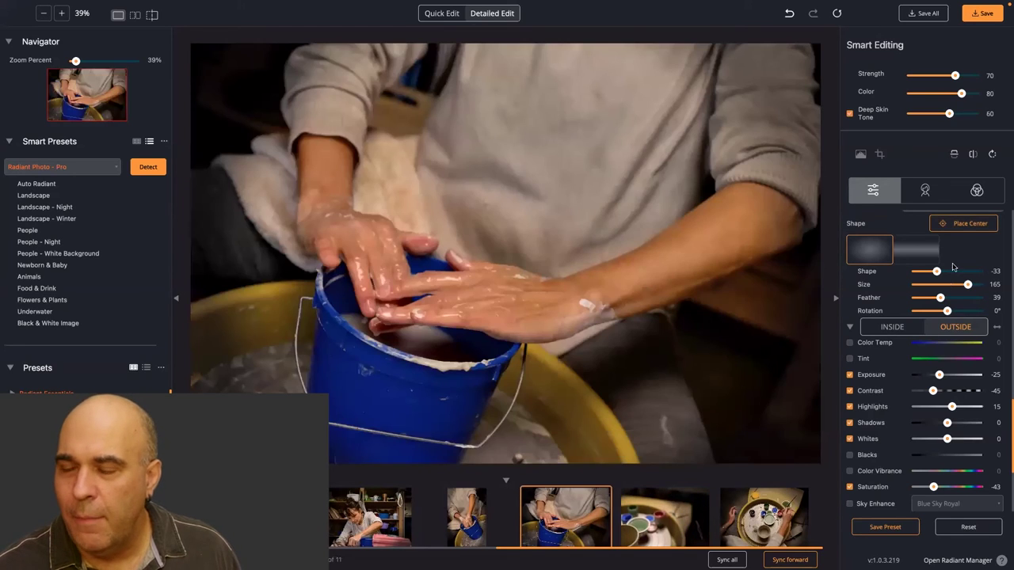
left_click(958, 226)
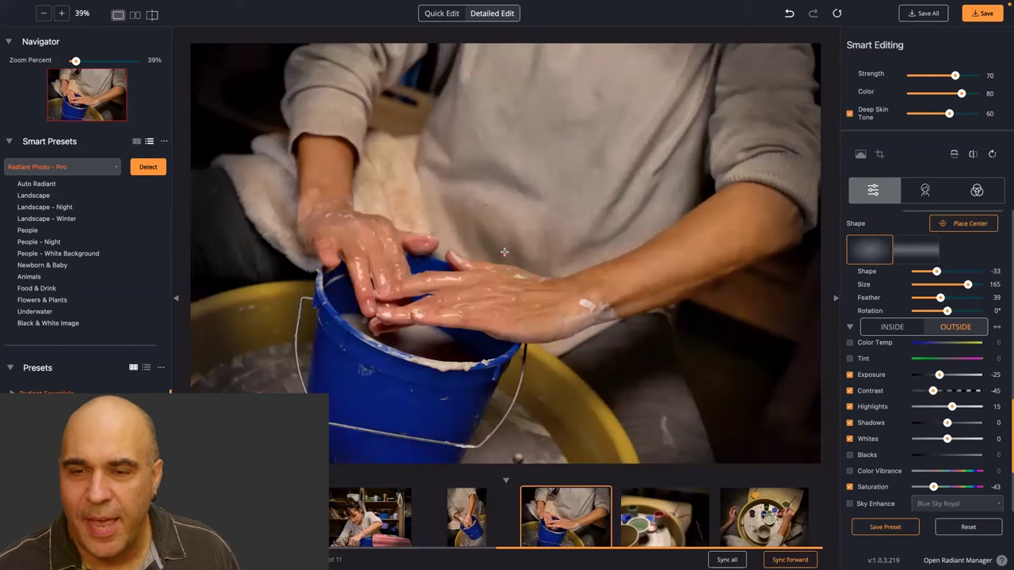
left_click(417, 299)
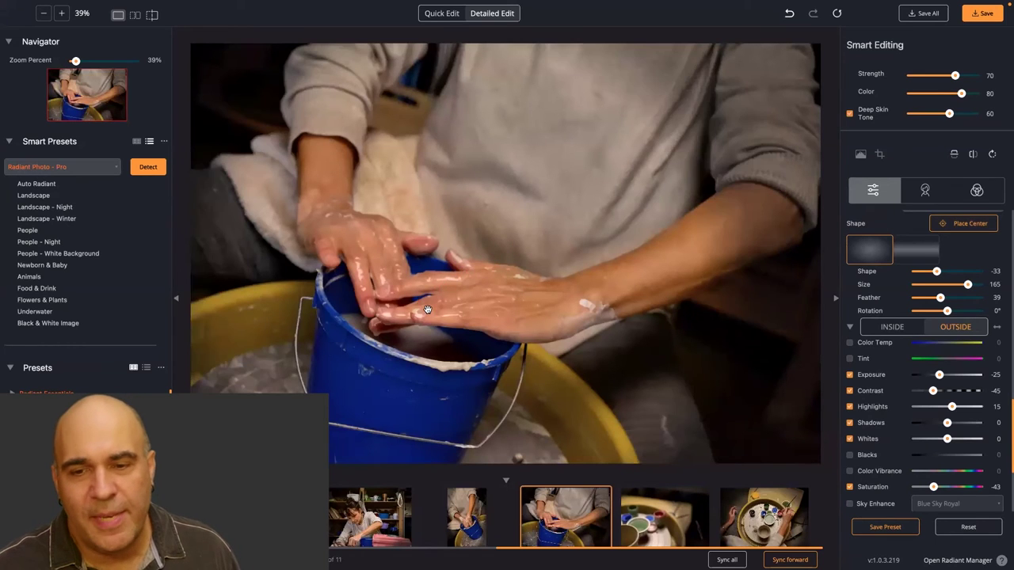
- In the vertical photo of hands inside the blue bucket, place the graduated filter's center on the hands at the rim
left_click(473, 517)
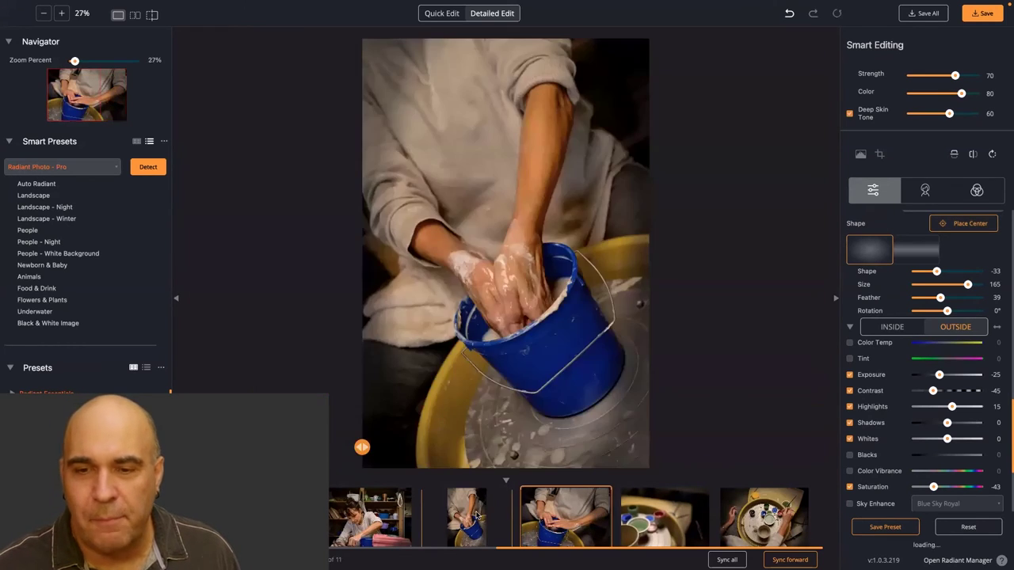
left_click(960, 224)
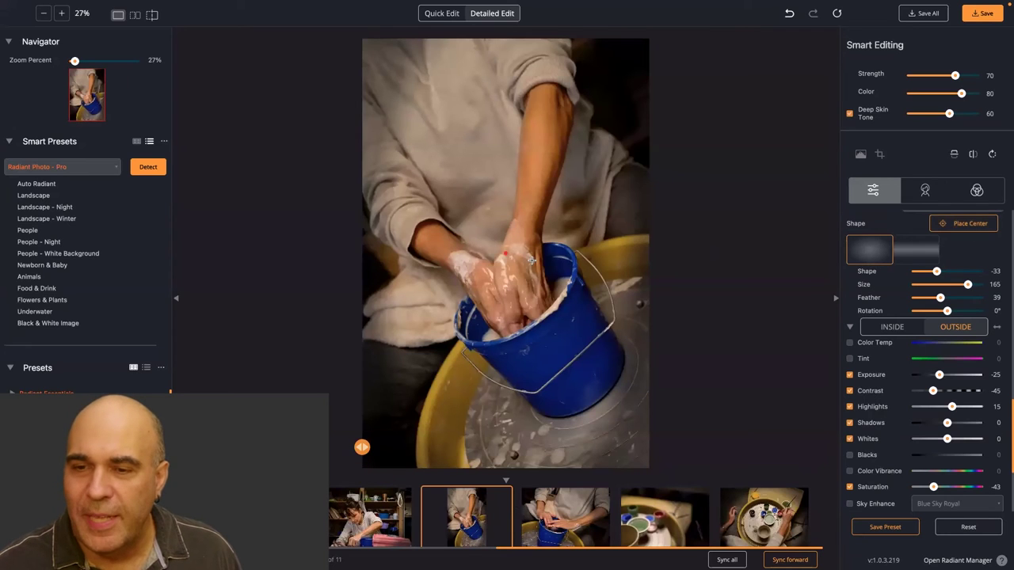
left_click(536, 307)
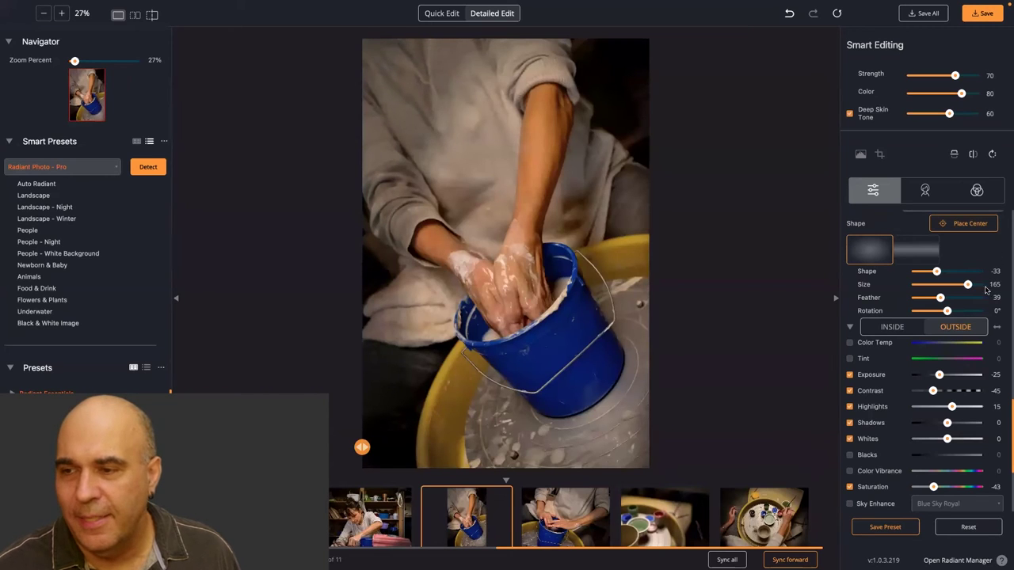
- Soften the graduated filter on the vertical bucket photo by setting its feather to 100 and its size to 200
scroll(982, 287, "up", 4)
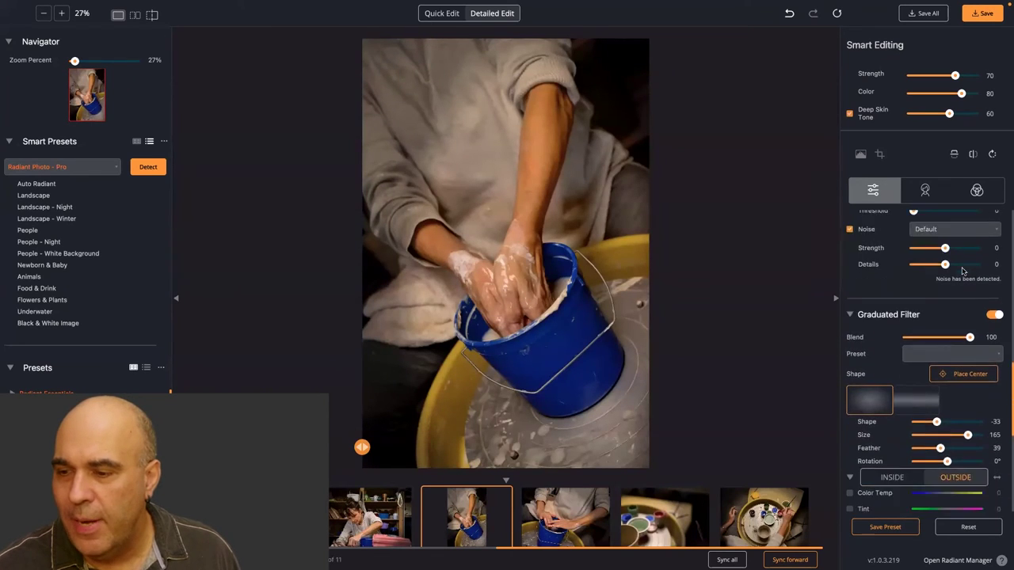
scroll(963, 271, "down", 3)
left_click_drag(940, 377, 994, 378)
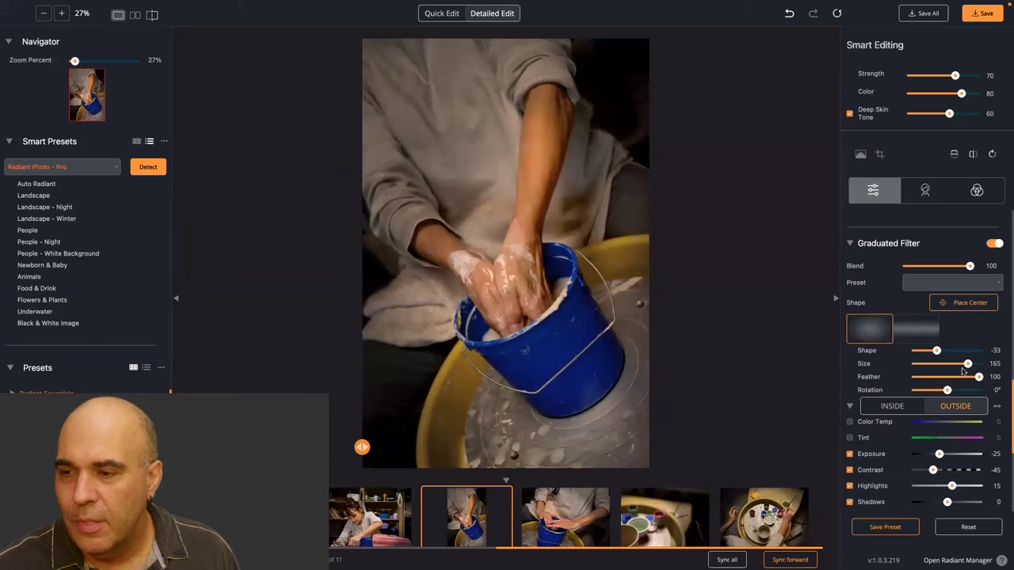
left_click_drag(967, 364, 979, 365)
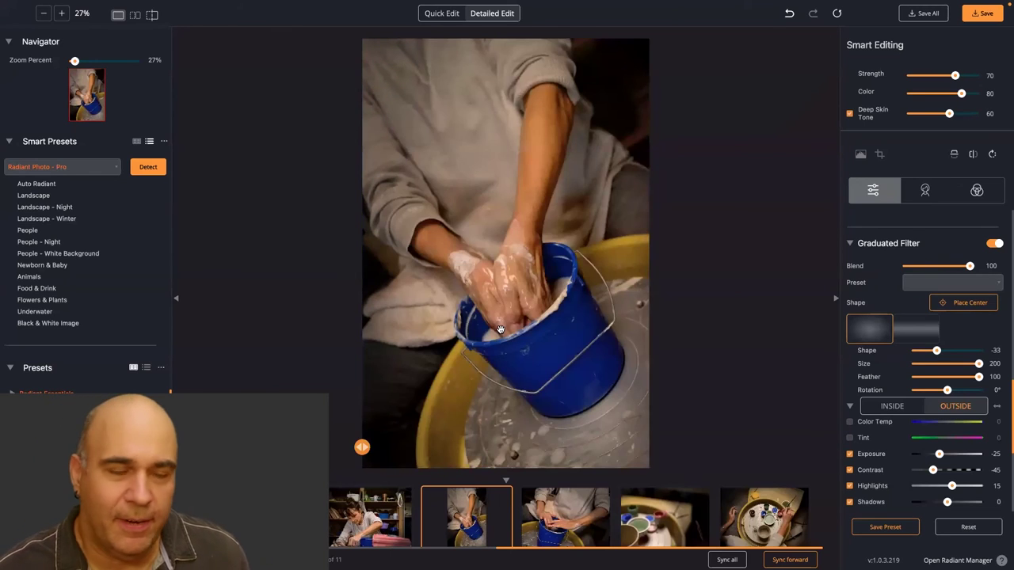
- In the photo of the potter leaning over the bucket beside the blurred red object, place the graduated filter's center on her face
left_click(358, 526)
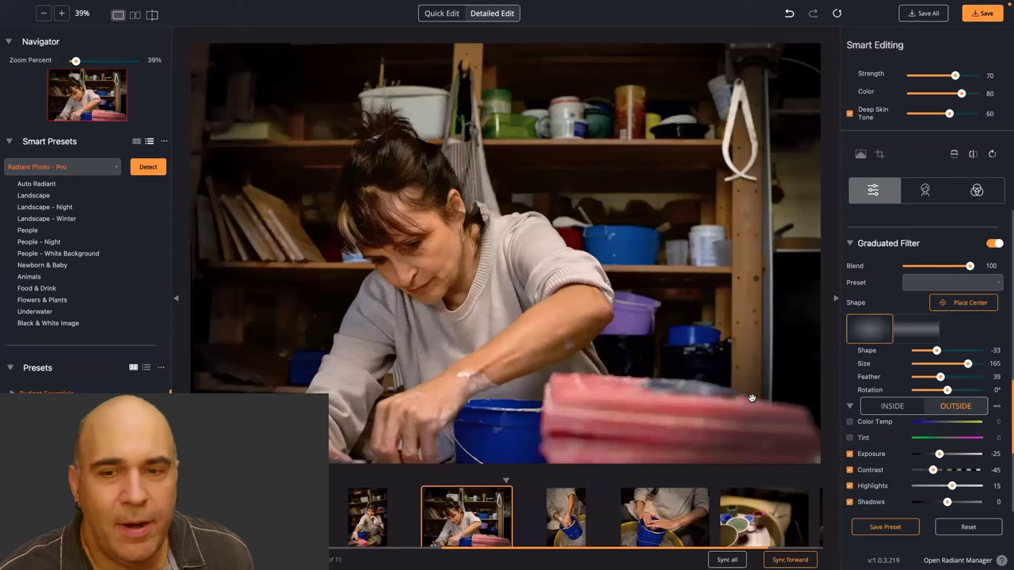
left_click(963, 302)
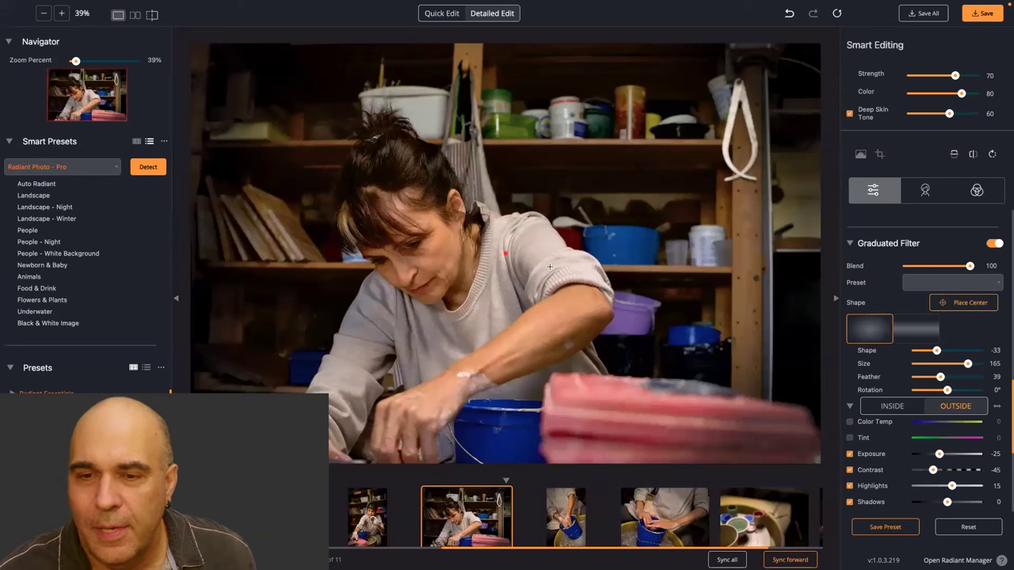
left_click(408, 256)
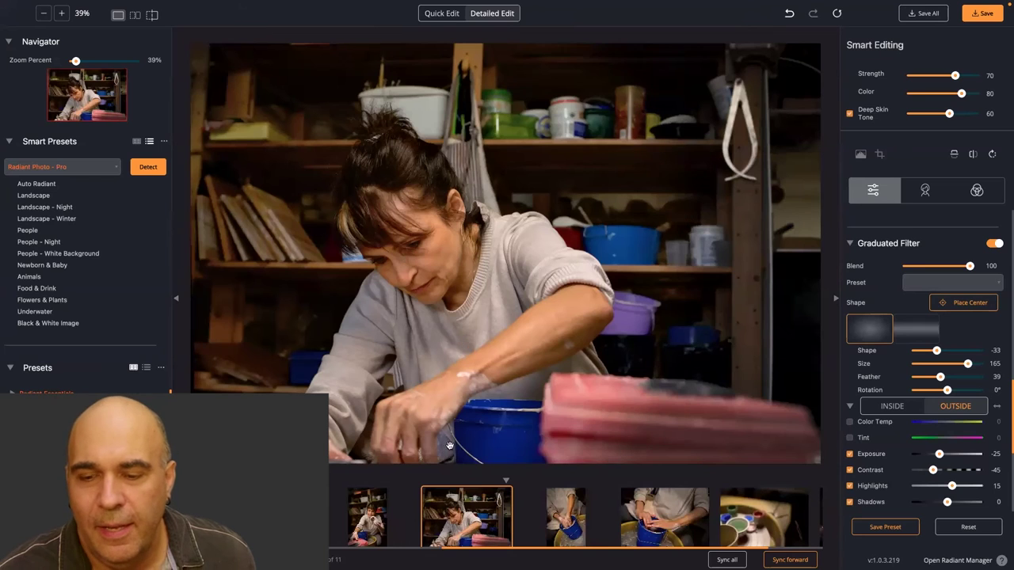
- In the photo of the potter holding up the curved clay piece, center the graduated filter on her lower sweater and adjust its rotation
left_click(365, 514)
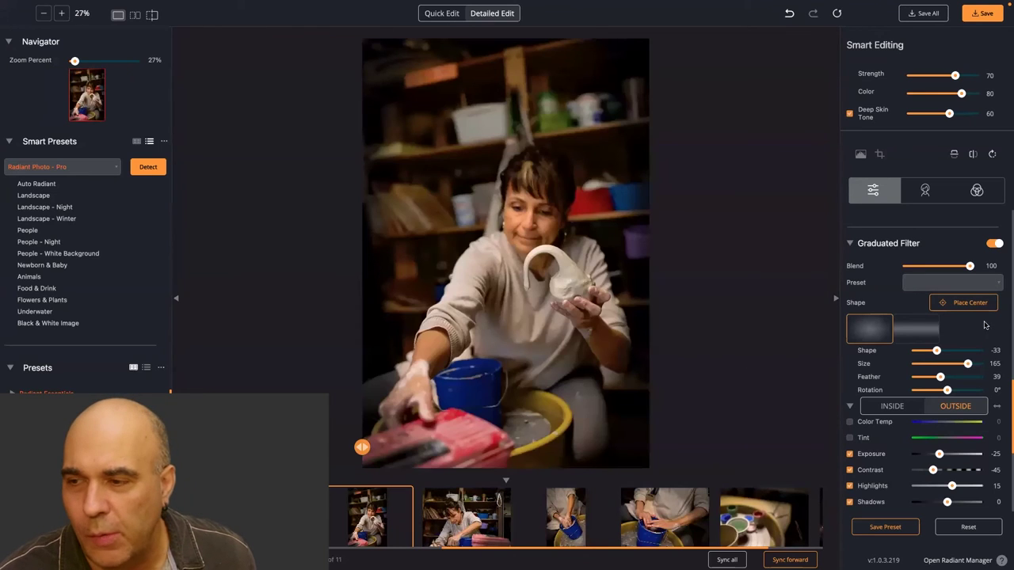
left_click(968, 305)
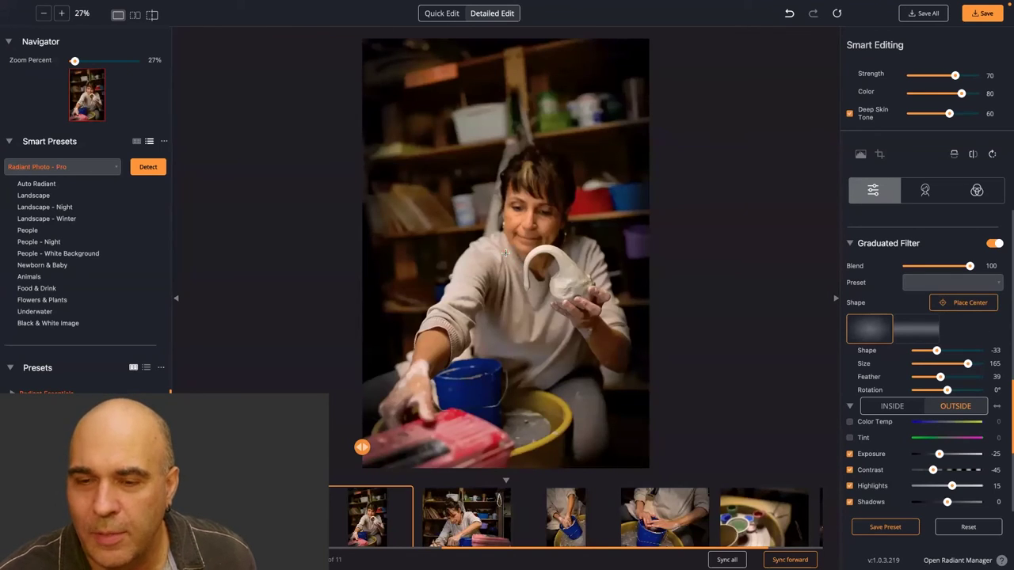
left_click(543, 354)
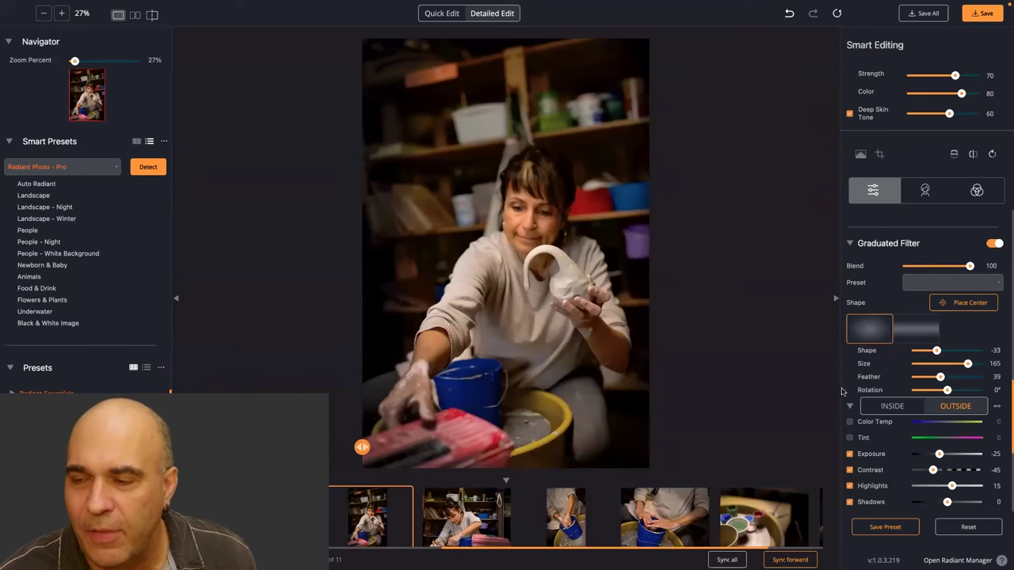
left_click_drag(946, 391, 956, 391)
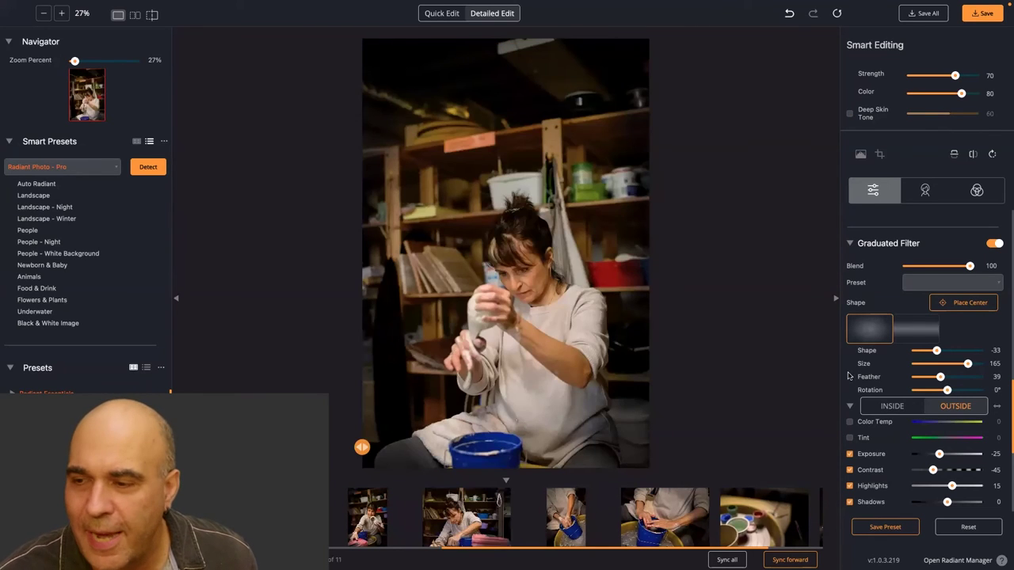
- In the photo of the seated potter working with raised hands, set the graduated filter's shape to -13 and place its center on her upper sleeve
left_click(940, 307)
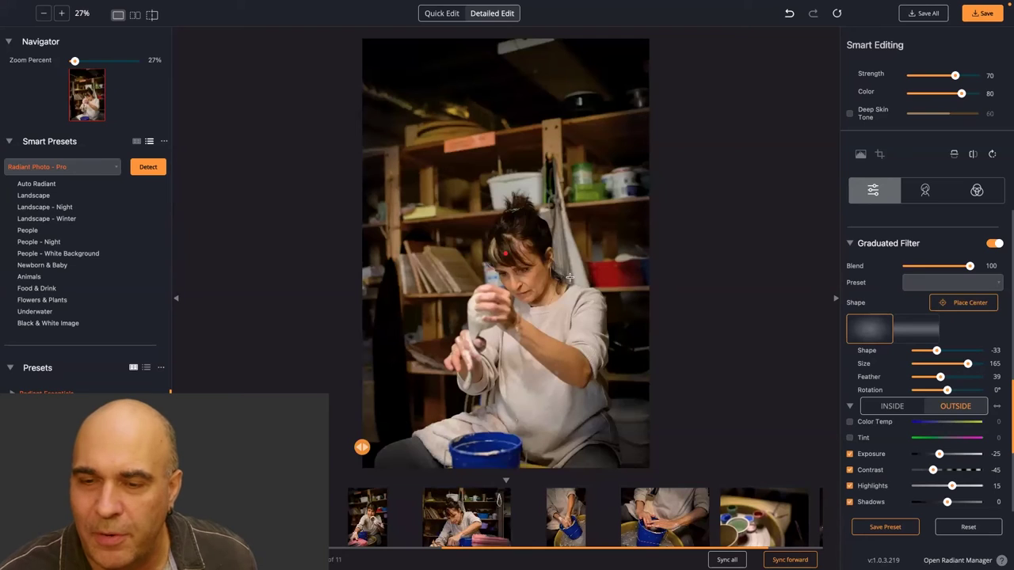
left_click(487, 309)
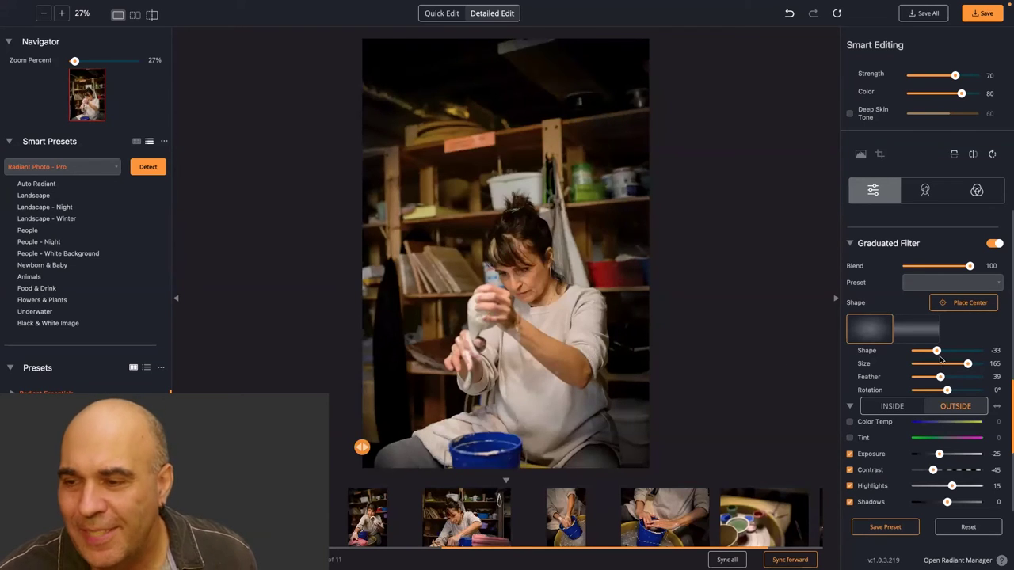
left_click_drag(932, 353, 942, 352)
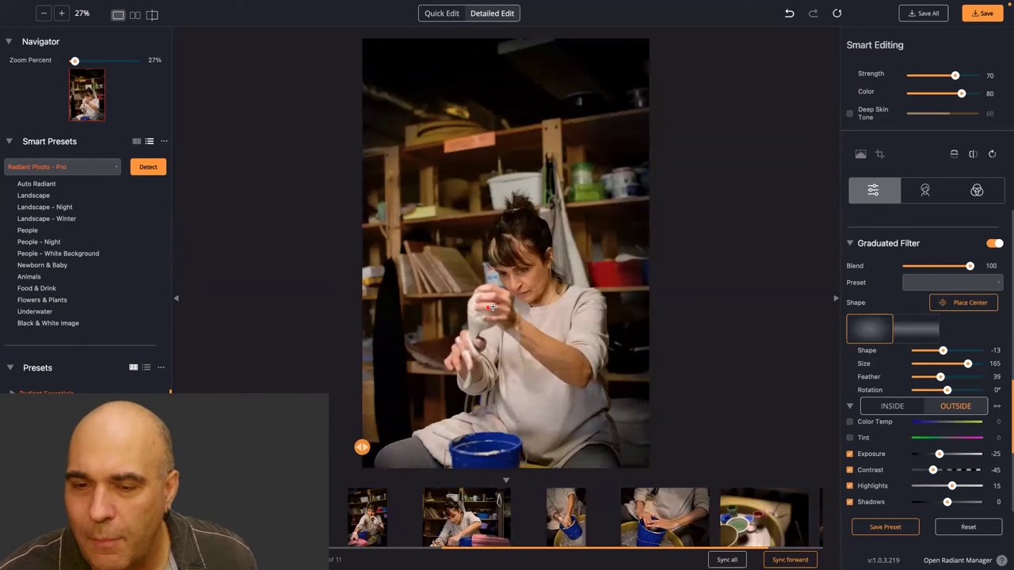
left_click_drag(493, 311, 579, 325)
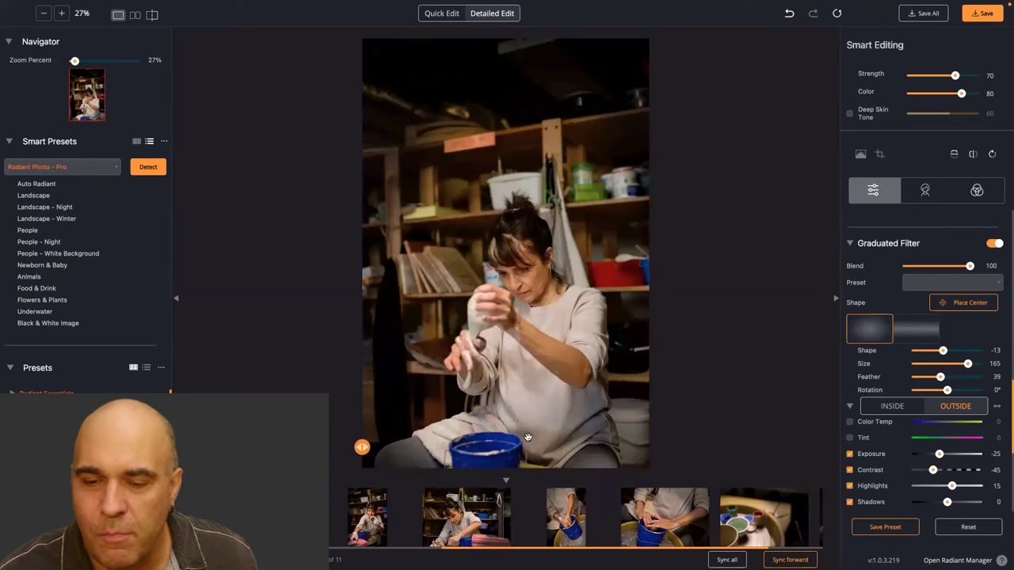
- In the photo of the potter holding a clay ball, center the graduated filter on the ball with rotation 90° and shape -57
scroll(576, 517, "up", 1)
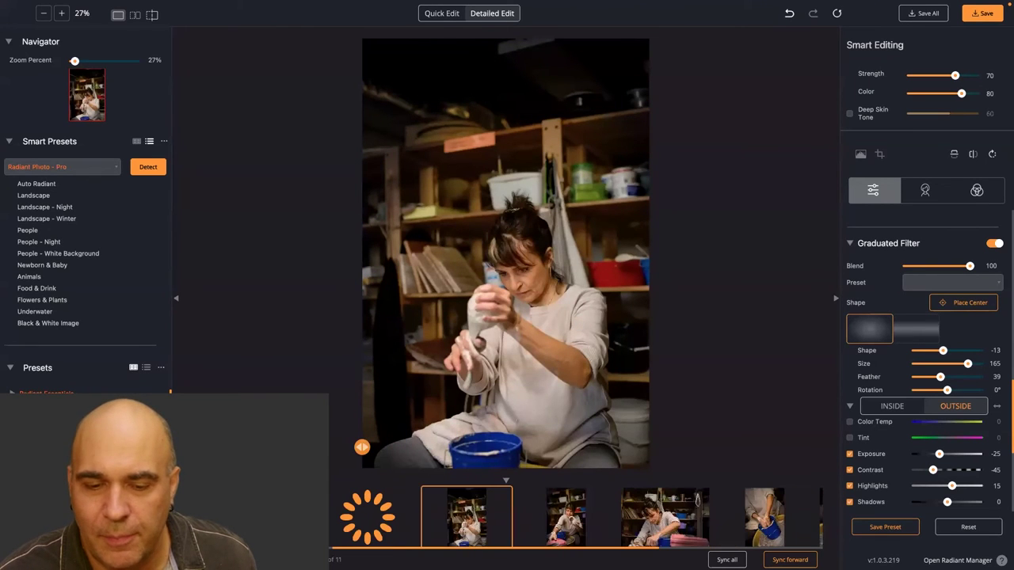
left_click(373, 525)
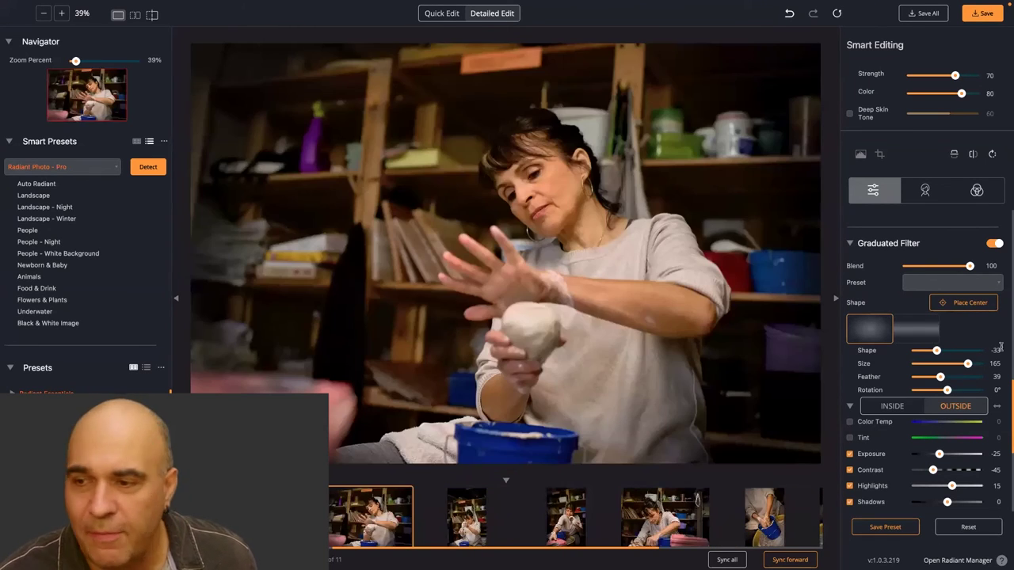
left_click(968, 304)
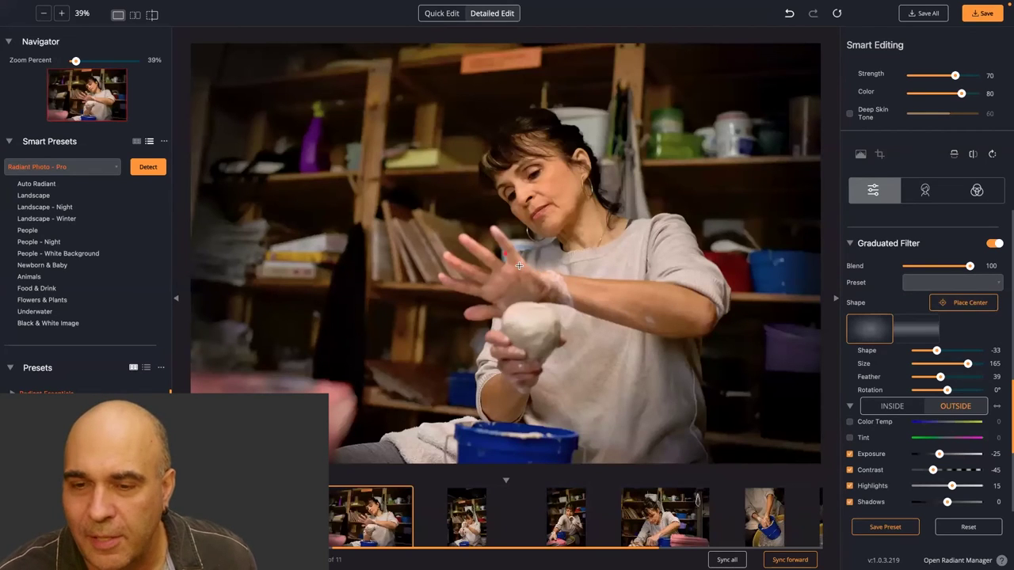
left_click(541, 316)
left_click_drag(950, 378, 980, 375)
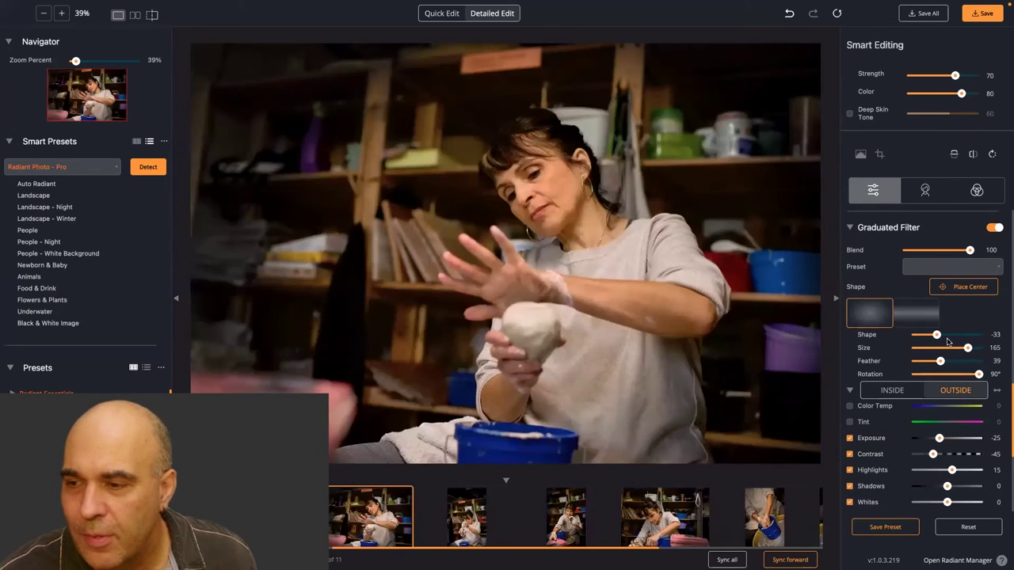
left_click_drag(936, 335, 931, 338)
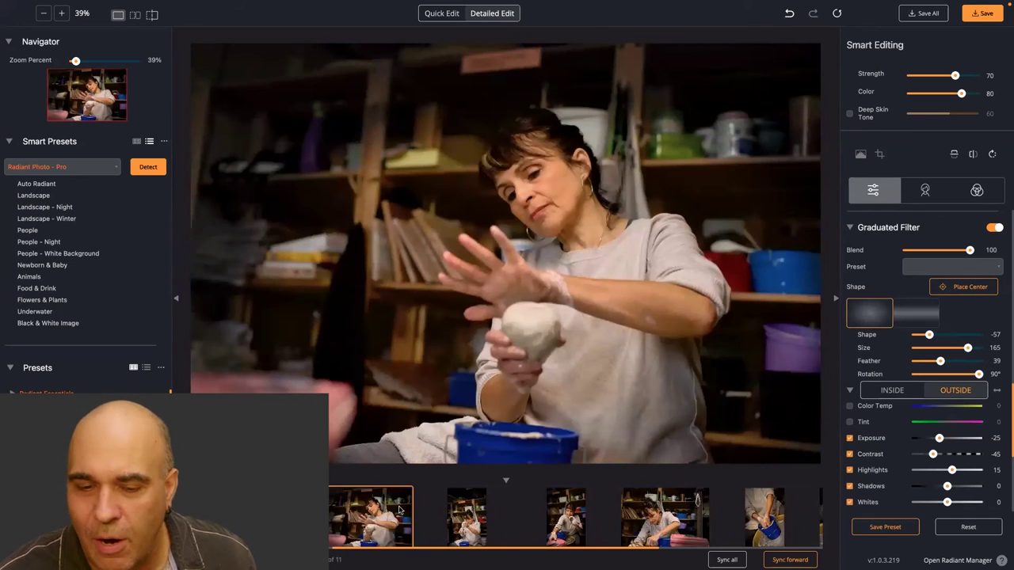
- Reposition the graduated filter's center in DSC_1630.NEF, the vertical photo of two hands around the clay mug
key("Left")
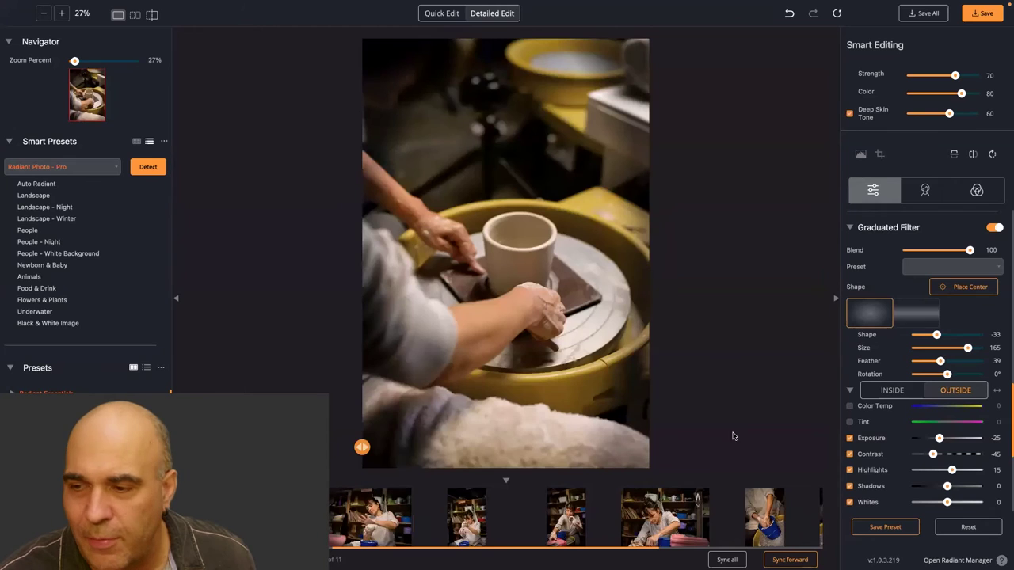
left_click(946, 287)
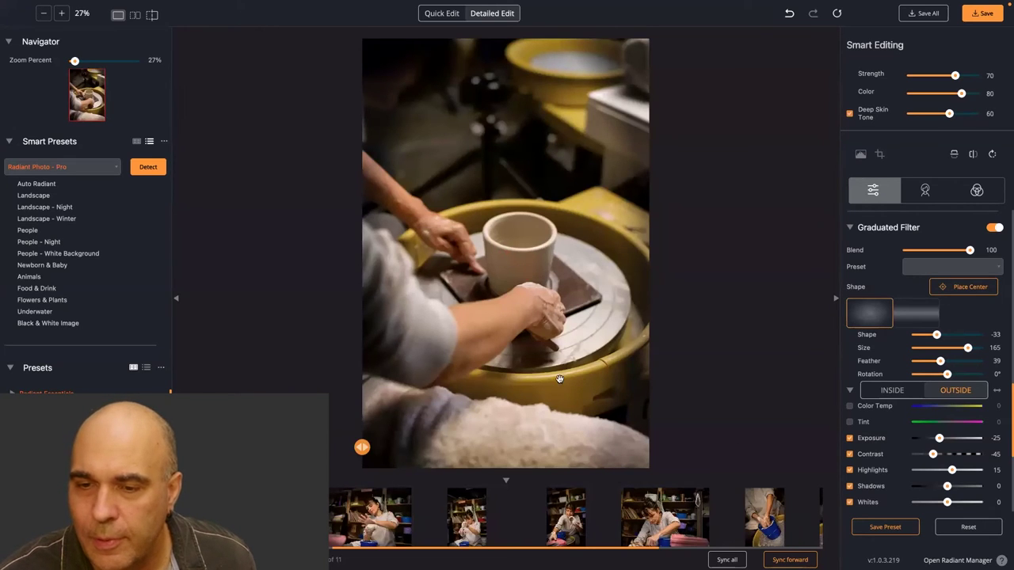
- In DSC_1624.NEF, place the graduated filter's center on the pottery wheel just below the slab under the mug
left_click(399, 495)
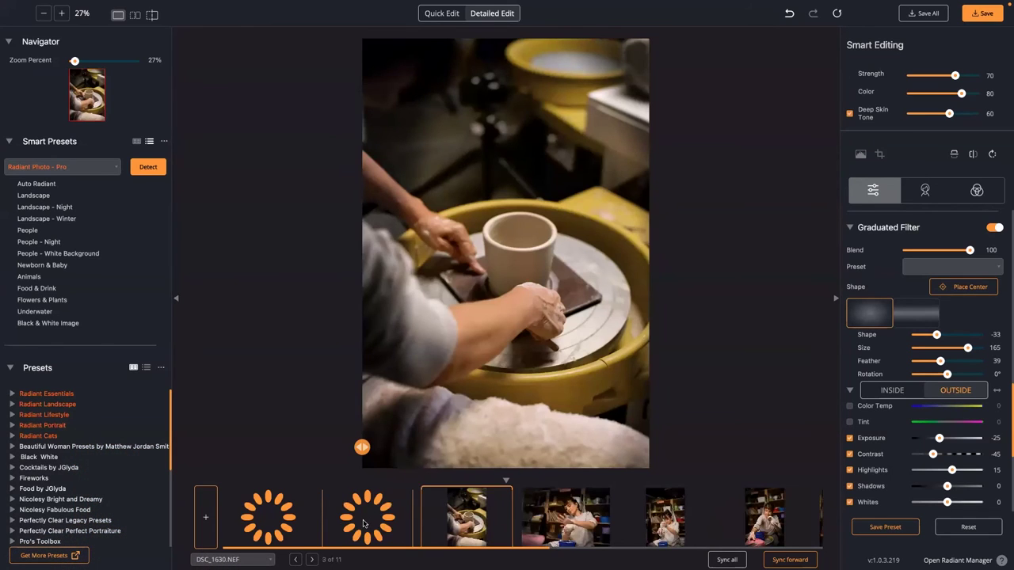
scroll(931, 283, "down", 1)
left_click(933, 281)
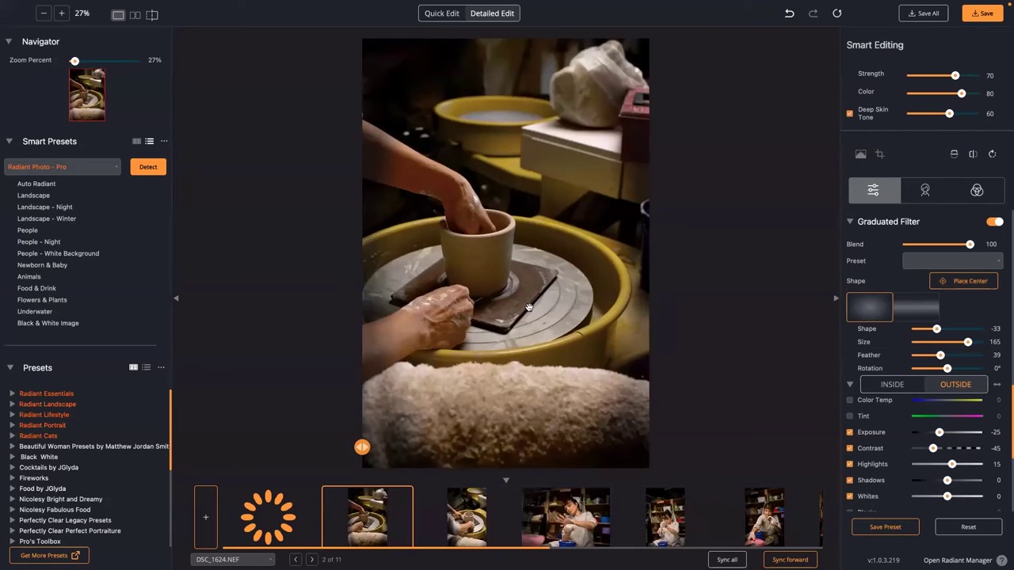
left_click(506, 339)
- In the close-up profile portrait DSC_1519.NEF, center the graduated filter on the woman's cheek and compare the photo with the filter off and on
left_click(311, 491)
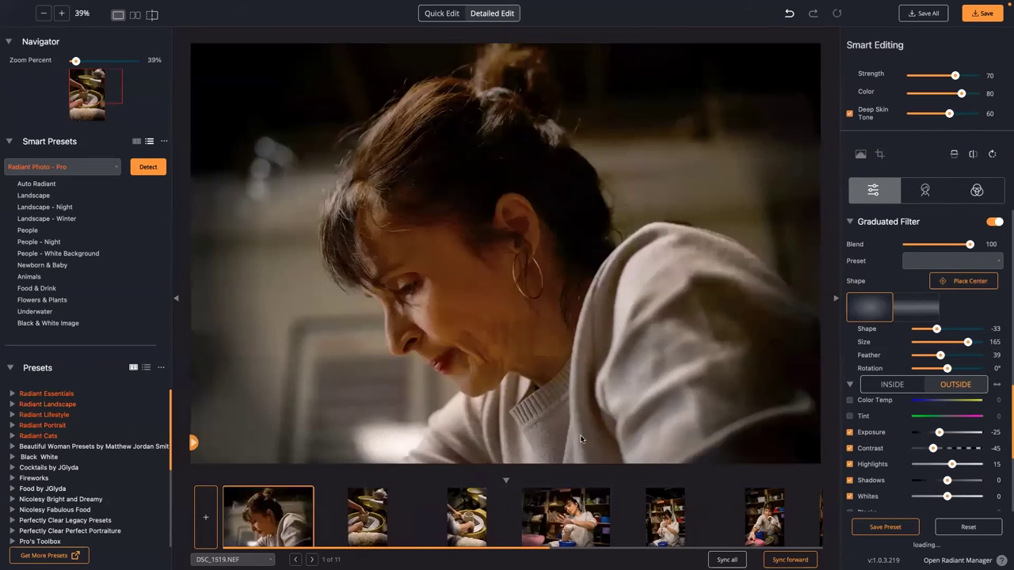
left_click(970, 285)
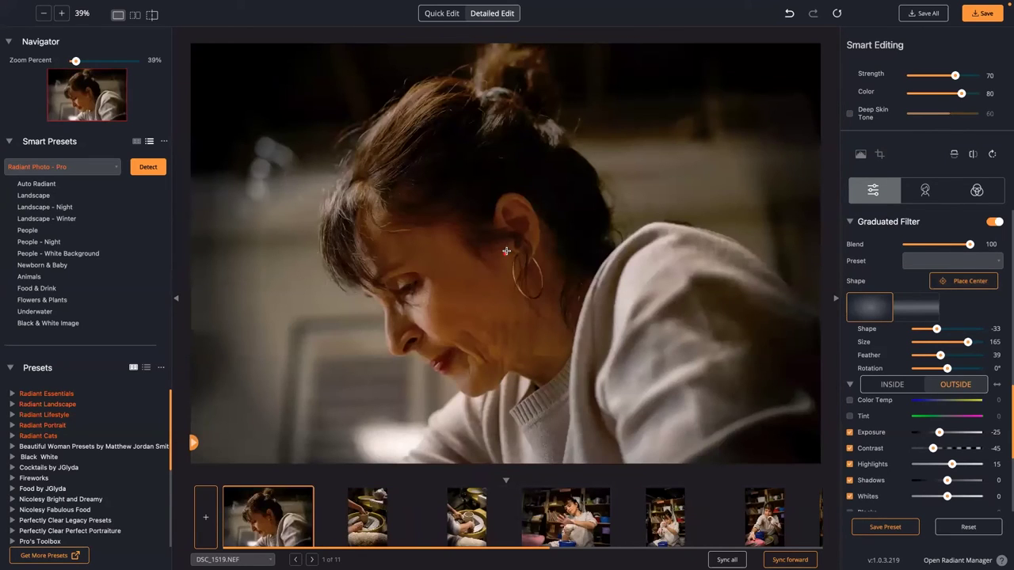
left_click(466, 285)
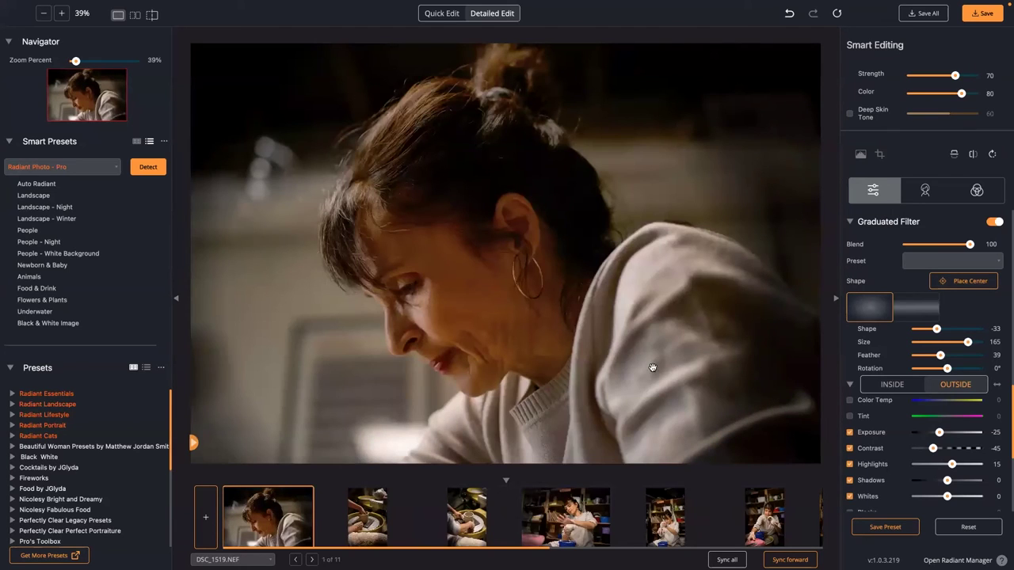
left_click(995, 222)
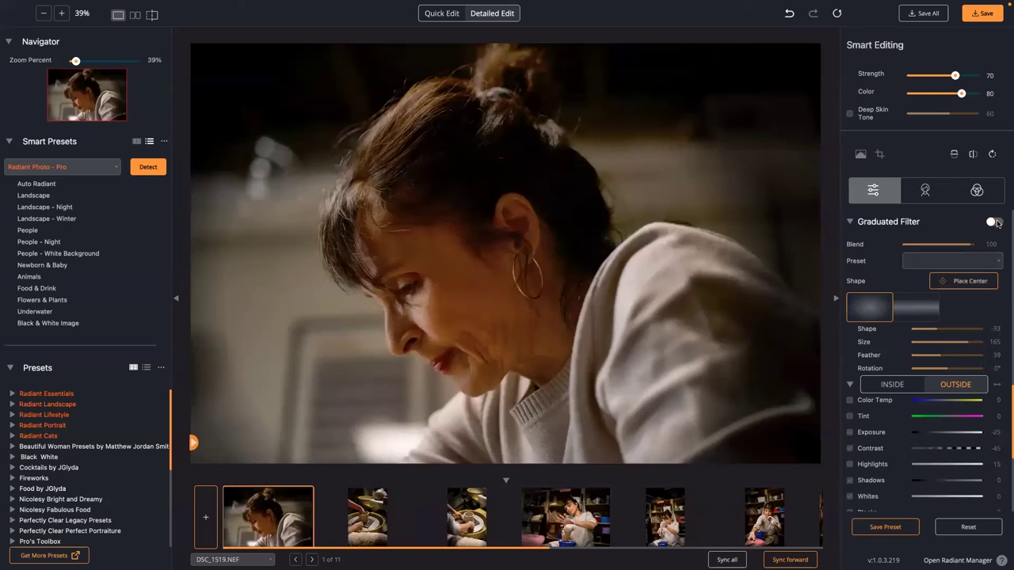
left_click(995, 222)
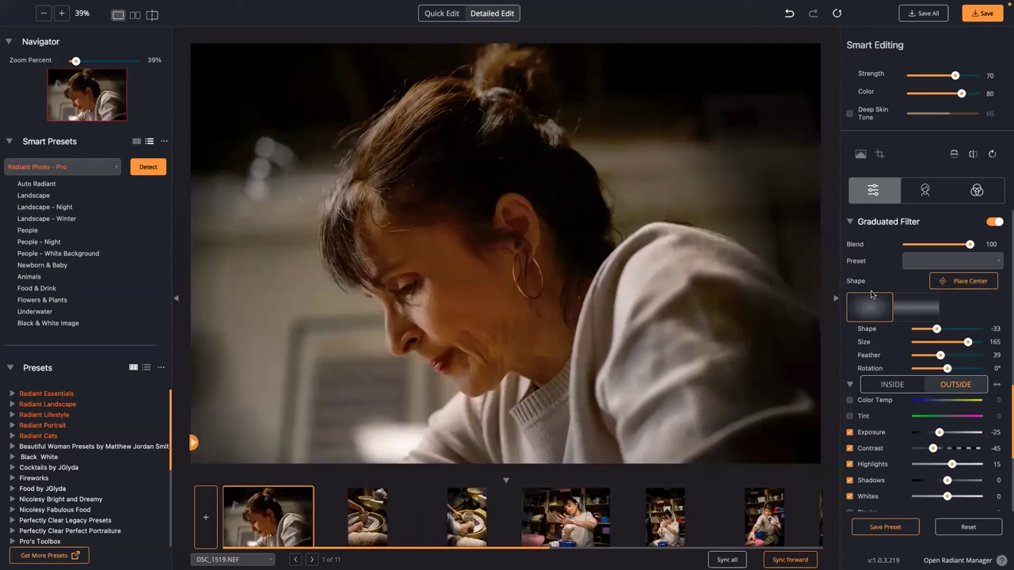
- Collapse the graduated filter settings and open the color grading options for the close-up portrait
scroll(911, 230, "down", 1)
left_click(851, 219)
scroll(901, 243, "up", 5)
left_click(978, 191)
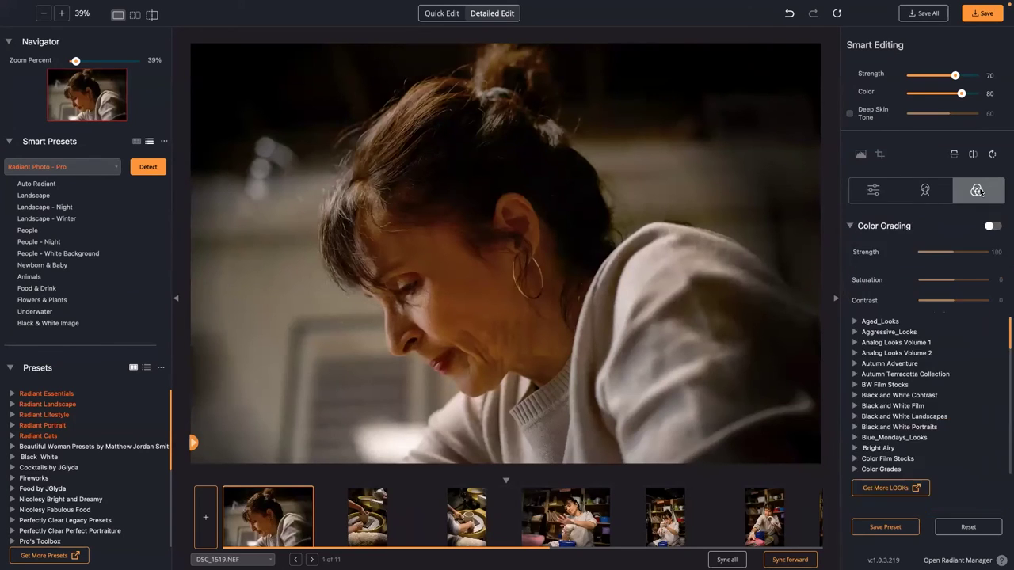
- Try Analog Looks 004 to 007 from Analog Looks Volume 1 on the close-up portrait and settle on Analog Look 008
left_click(853, 342)
scroll(865, 358, "down", 2)
scroll(868, 364, "down", 1)
left_click(874, 394)
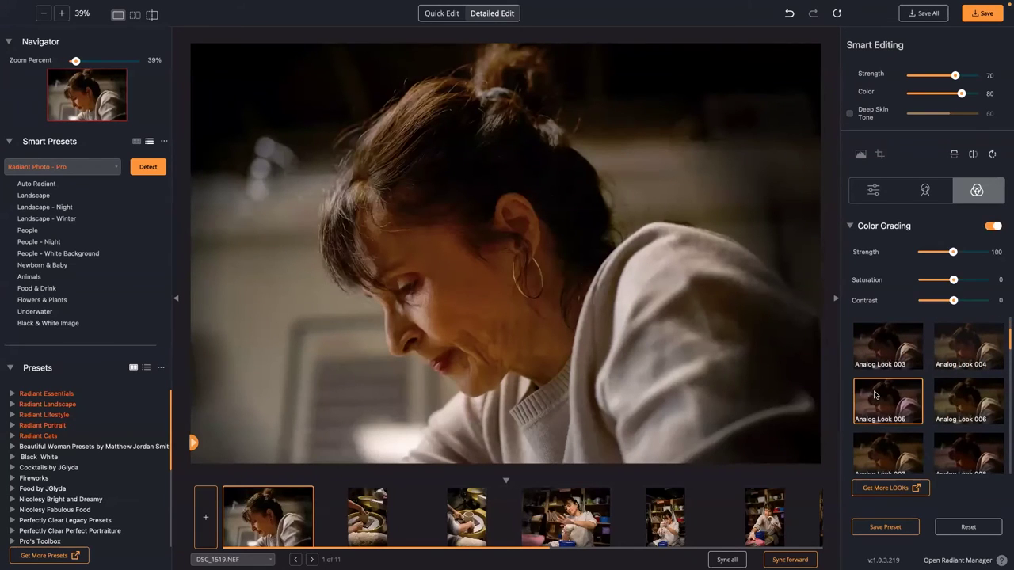
left_click(961, 366)
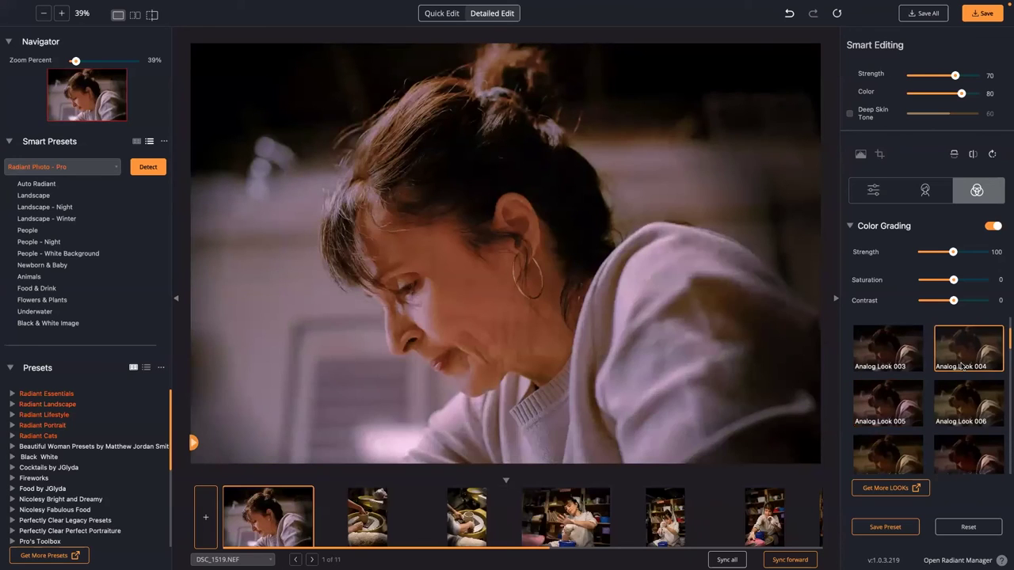
left_click(962, 410)
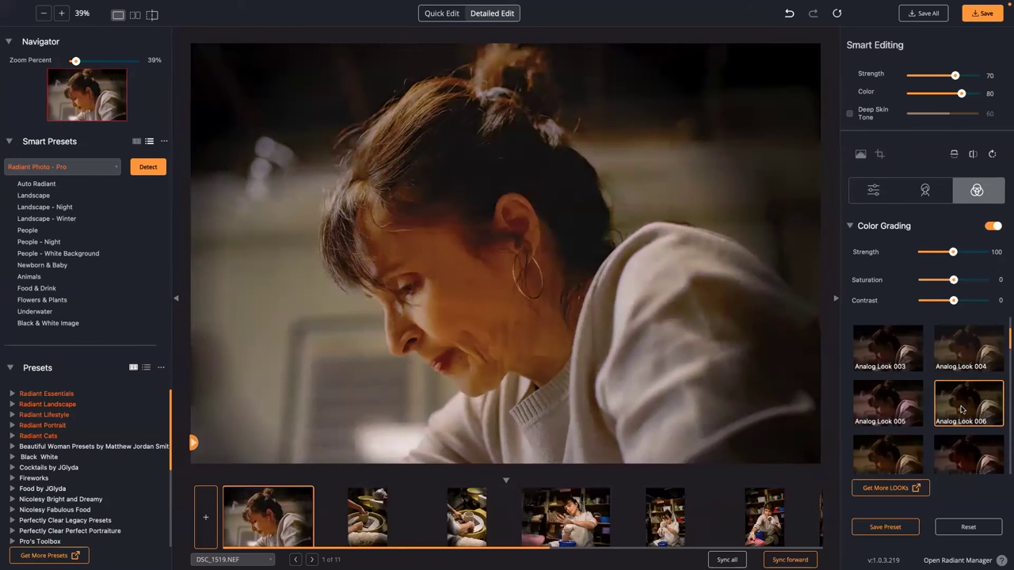
scroll(961, 414, "down", 1)
left_click(961, 414)
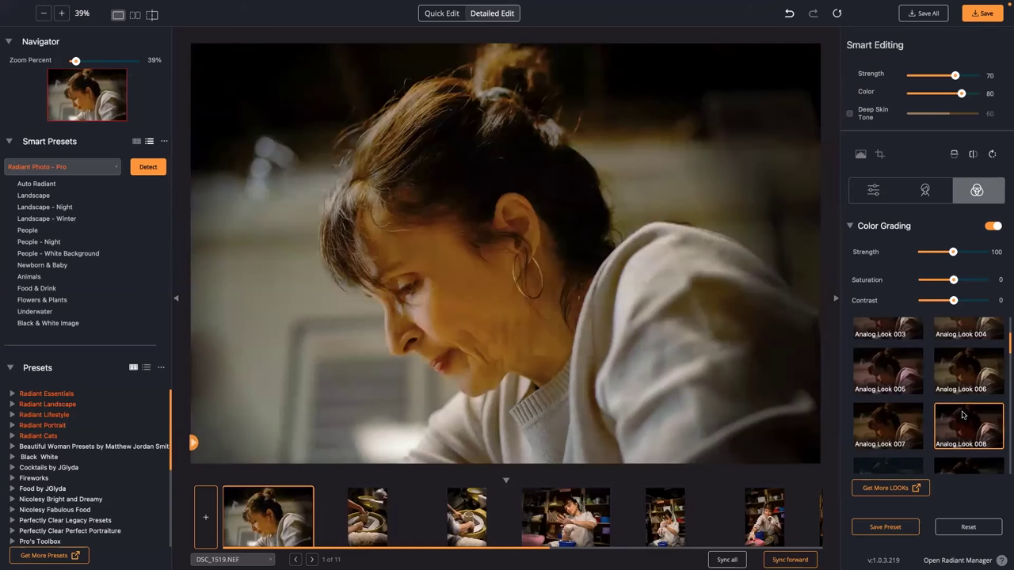
left_click(908, 428)
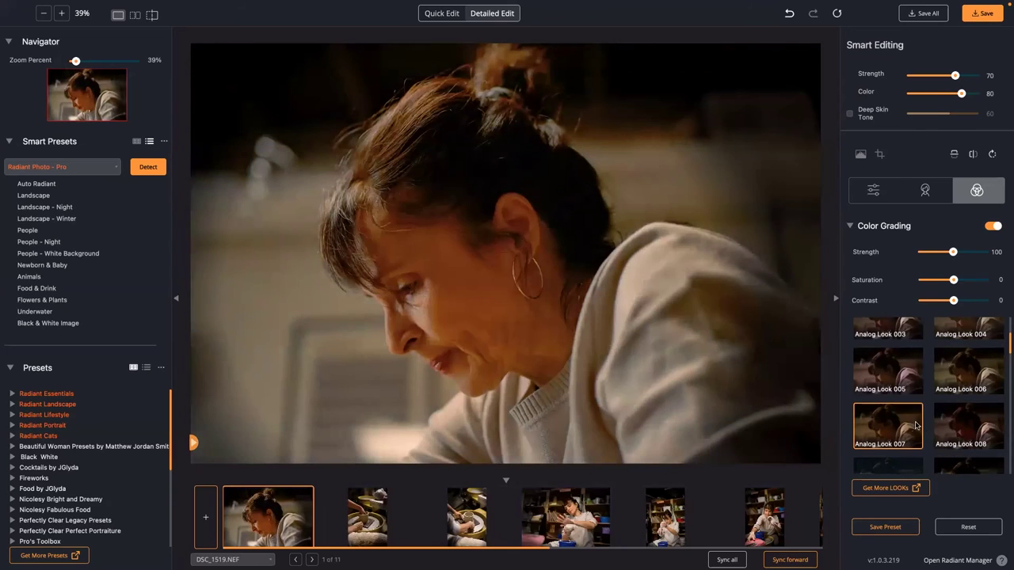
left_click(979, 428)
scroll(980, 428, "down", 1)
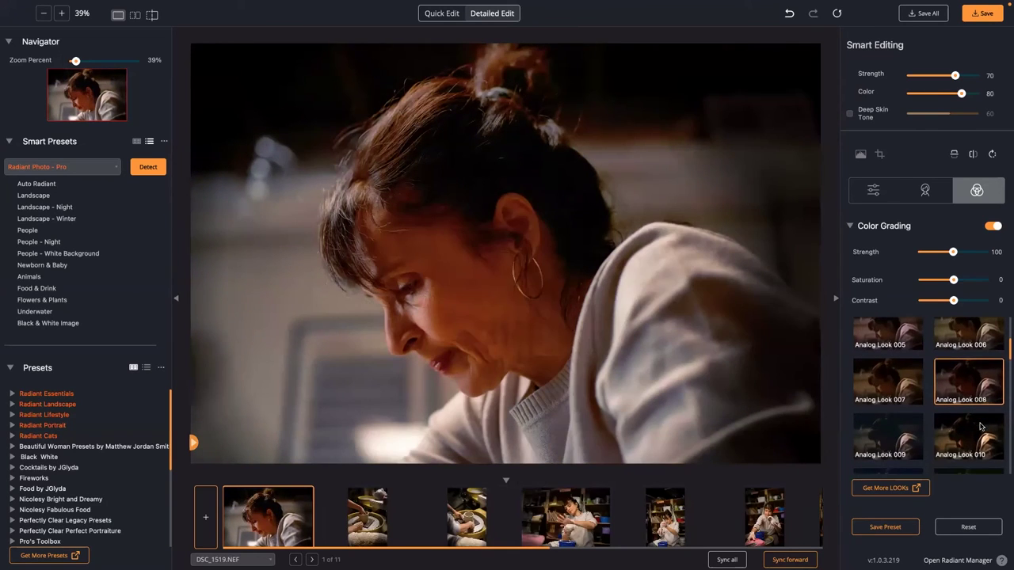
- Set the Analog Look 008 grade to strength 49, saturation -3 and contrast -56
left_click_drag(951, 252, 937, 253)
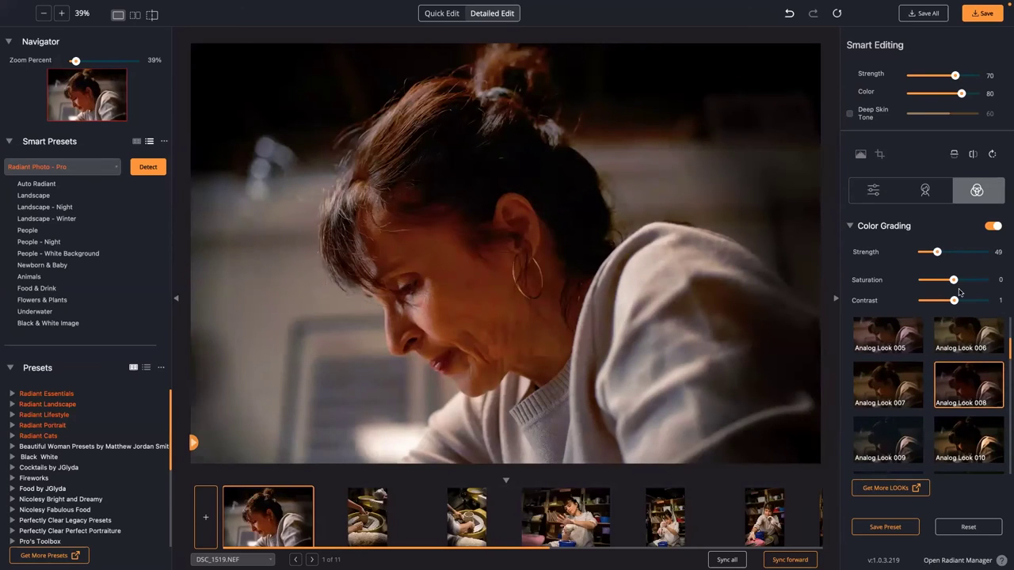
left_click_drag(953, 302, 935, 302)
left_click(978, 281)
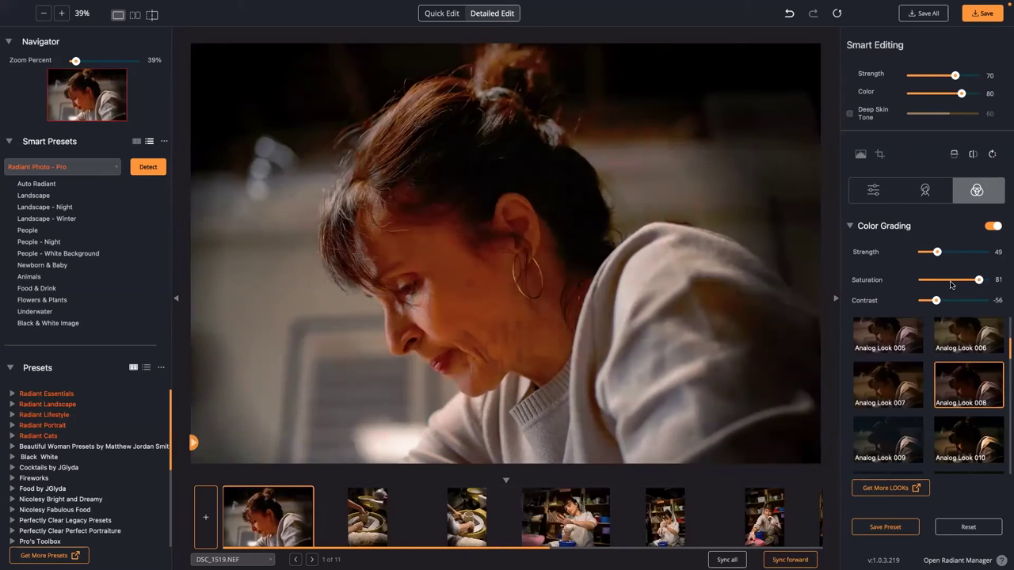
left_click(940, 281)
left_click(957, 281)
left_click_drag(957, 281, 952, 280)
- Try the Classic Film, Light Film and Pop Film looks from the Color Film Stocks collection on the portrait
scroll(947, 360, "down", 5)
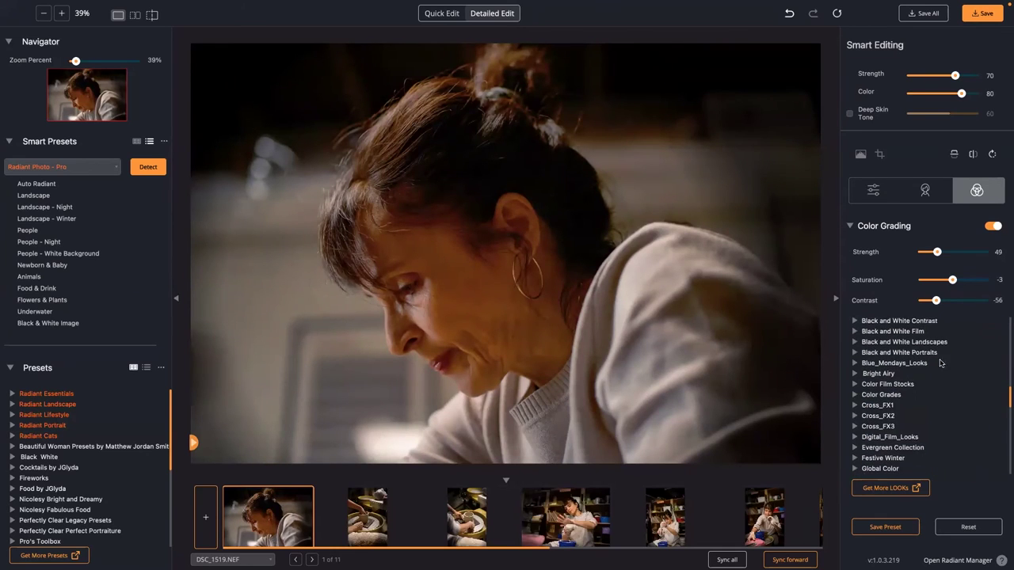
scroll(864, 355, "up", 1)
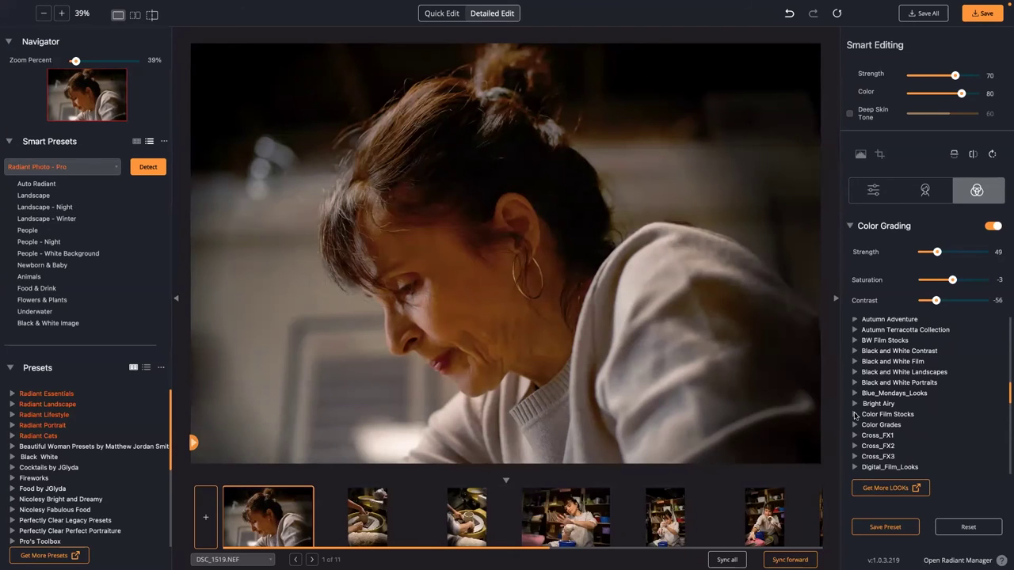
left_click(856, 415)
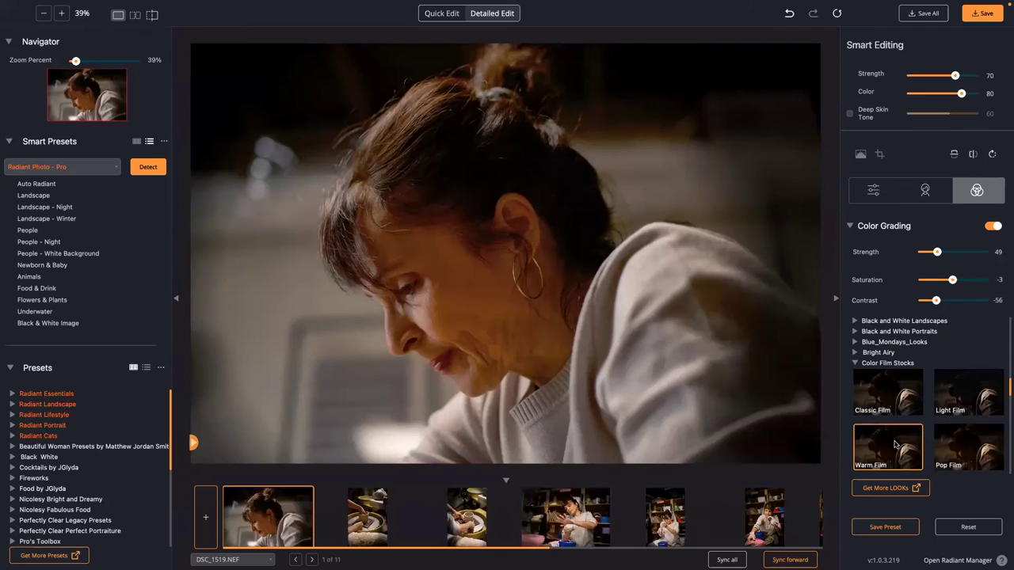
left_click(893, 405)
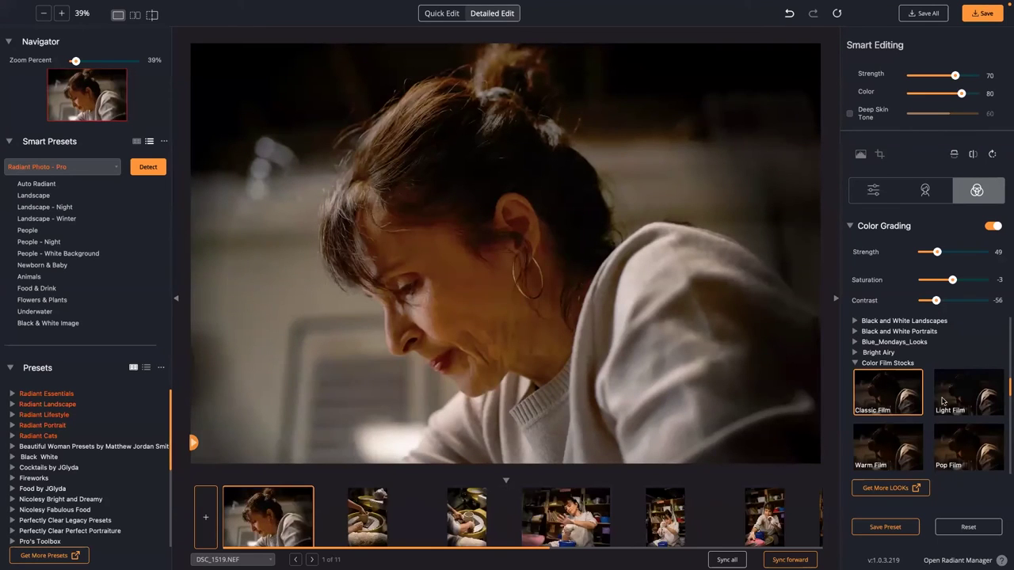
left_click(948, 400)
left_click(960, 447)
- Set the color grade's strength to 86 and saturation to -7, and apply the Light Film look
scroll(940, 365, "up", 1)
left_click(949, 252)
left_click_drag(957, 281, 961, 283)
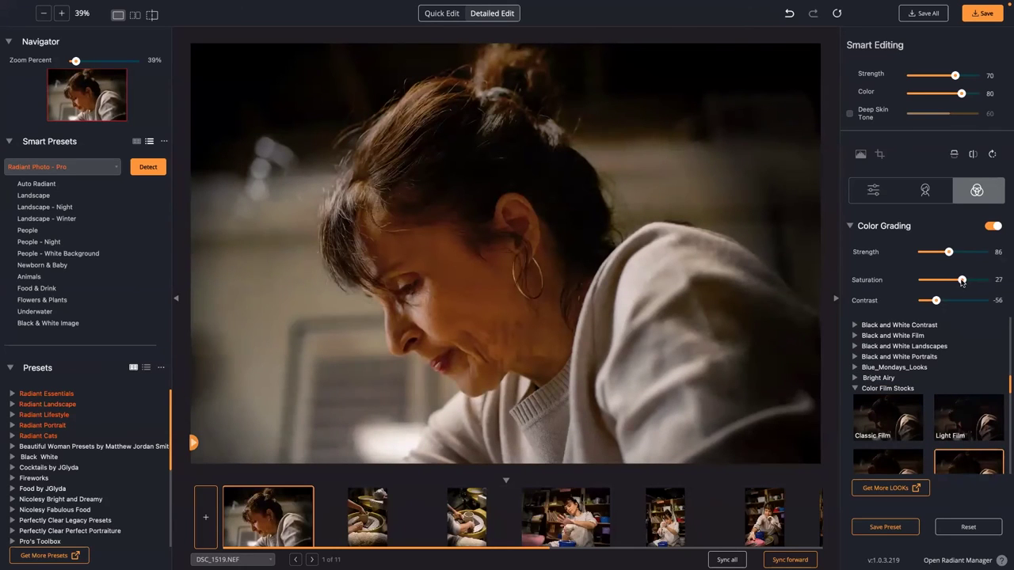
left_click(623, 263)
left_click(951, 281)
scroll(951, 404, "down", 2)
left_click(955, 373)
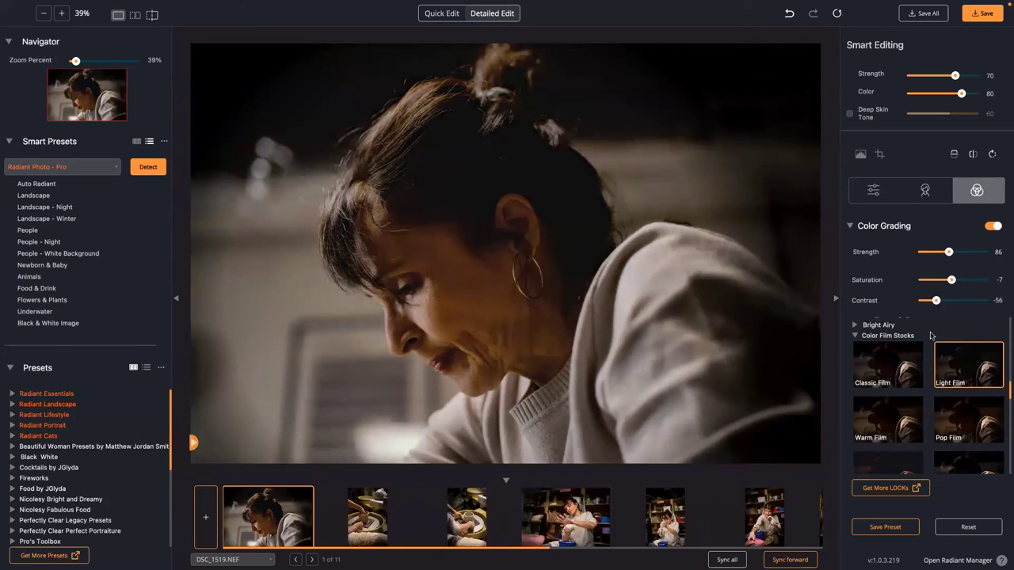
- Apply the BW Portraits 03 look from Black and White Portraits with strength 105, saturation 31 and contrast -70
scroll(931, 355, "up", 8)
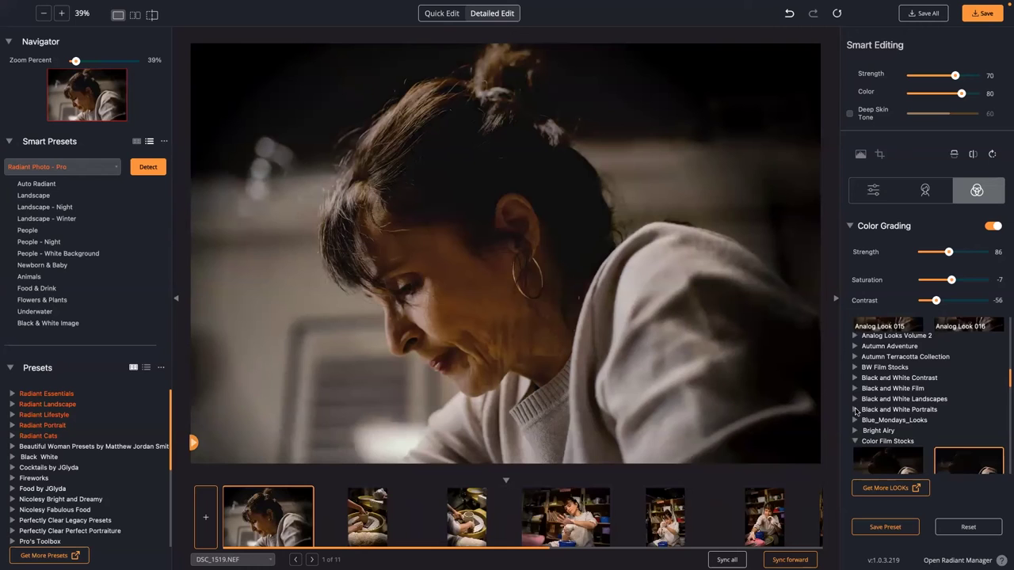
left_click(856, 410)
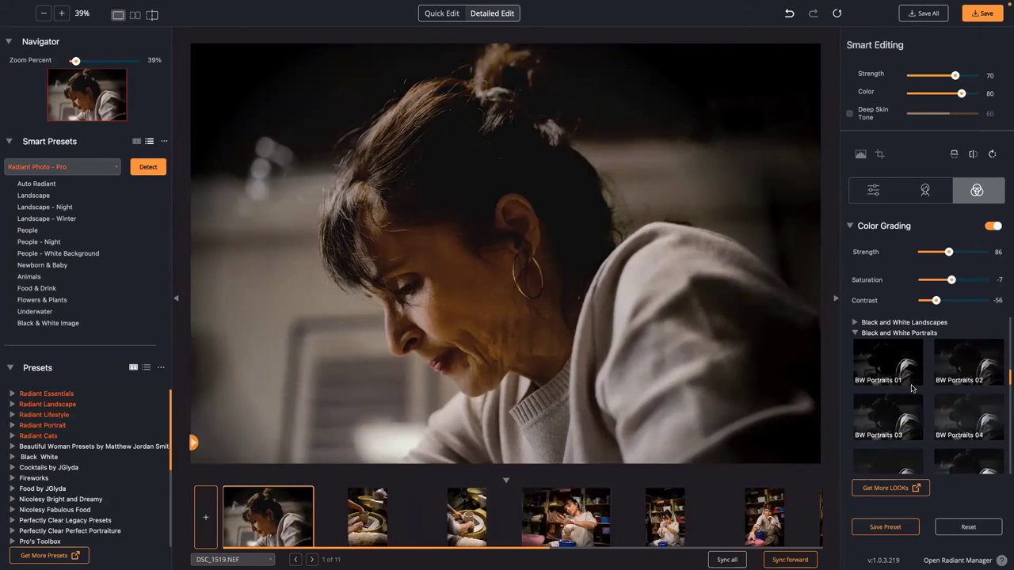
scroll(911, 388, "down", 2)
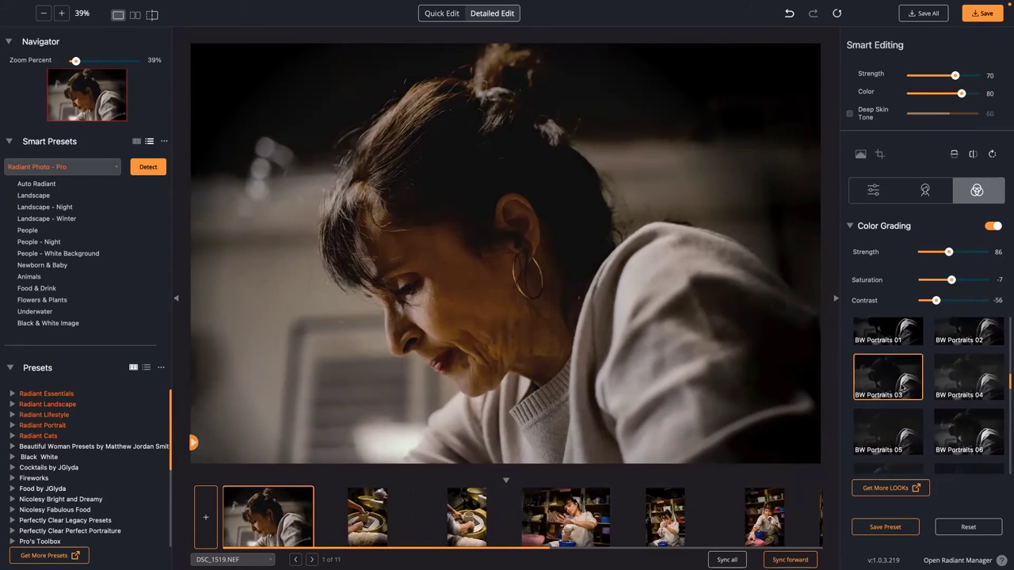
left_click(903, 388)
left_click_drag(949, 254, 931, 302)
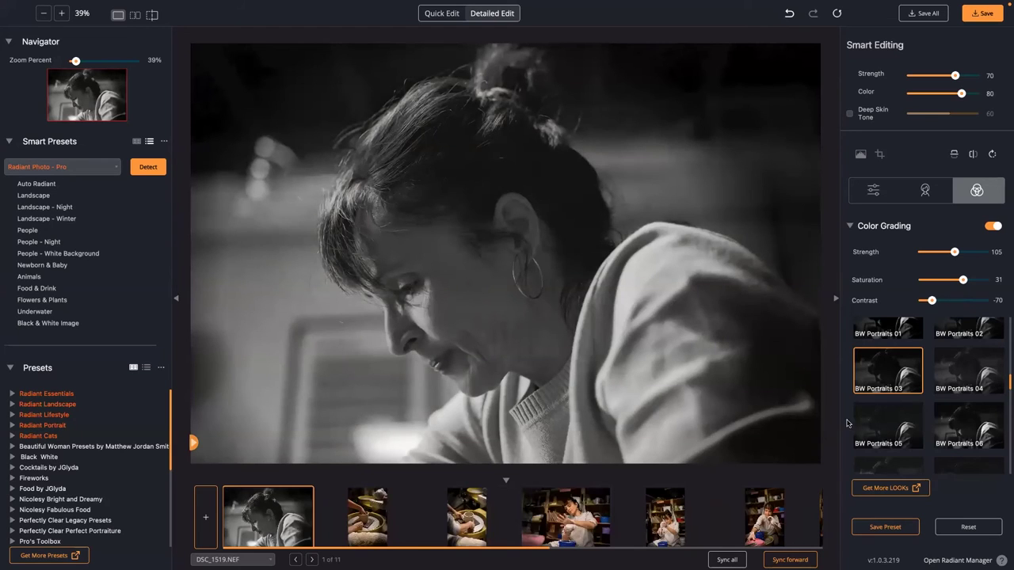
- Try the Low Contrast, Drained and Bleach Bypass looks from the Retro collection on the close-up portrait
scroll(538, 517, "down", 1)
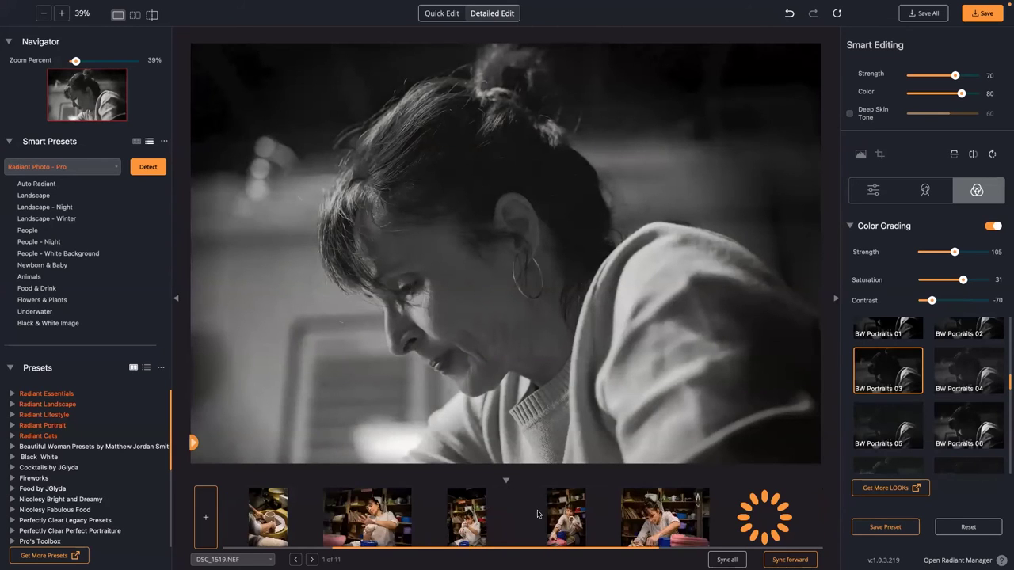
scroll(912, 391, "down", 2)
scroll(912, 391, "down", 8)
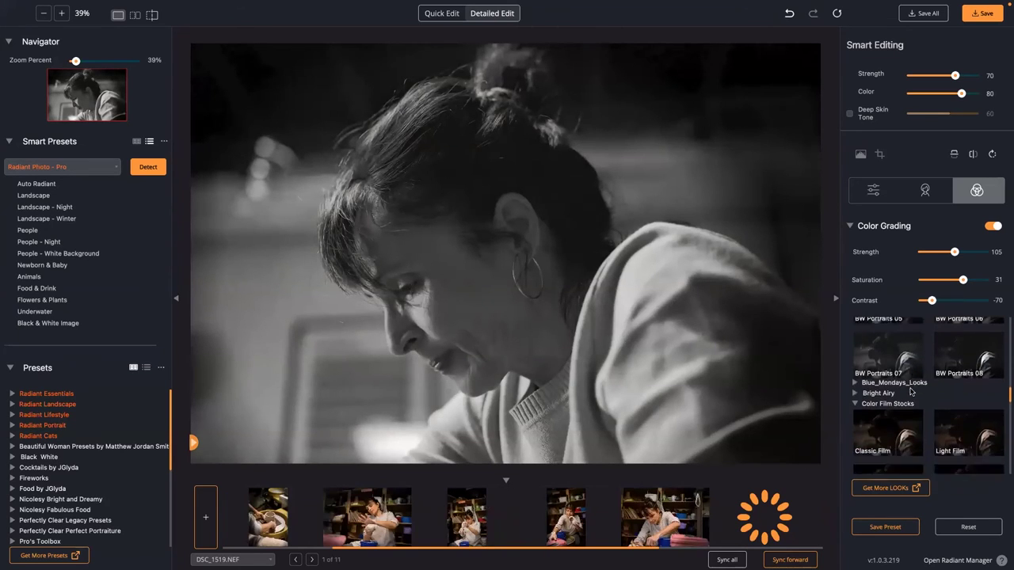
scroll(907, 394, "down", 1)
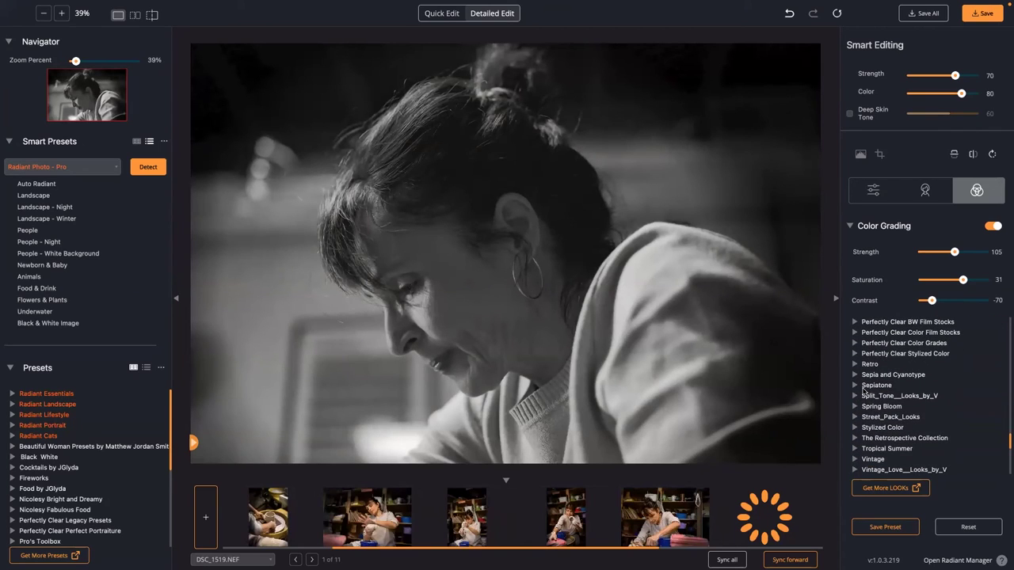
scroll(854, 369, "up", 3)
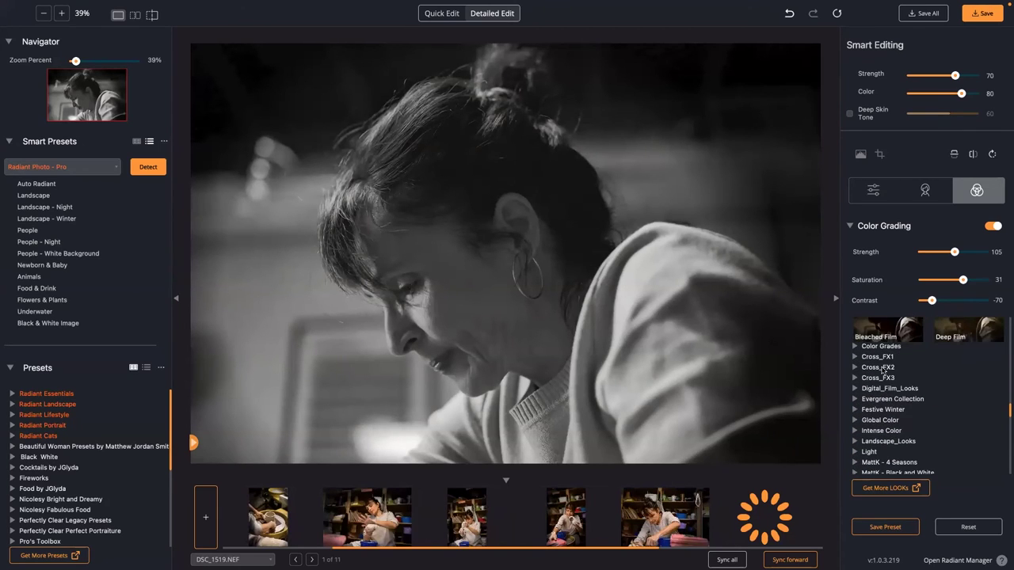
left_click(881, 389)
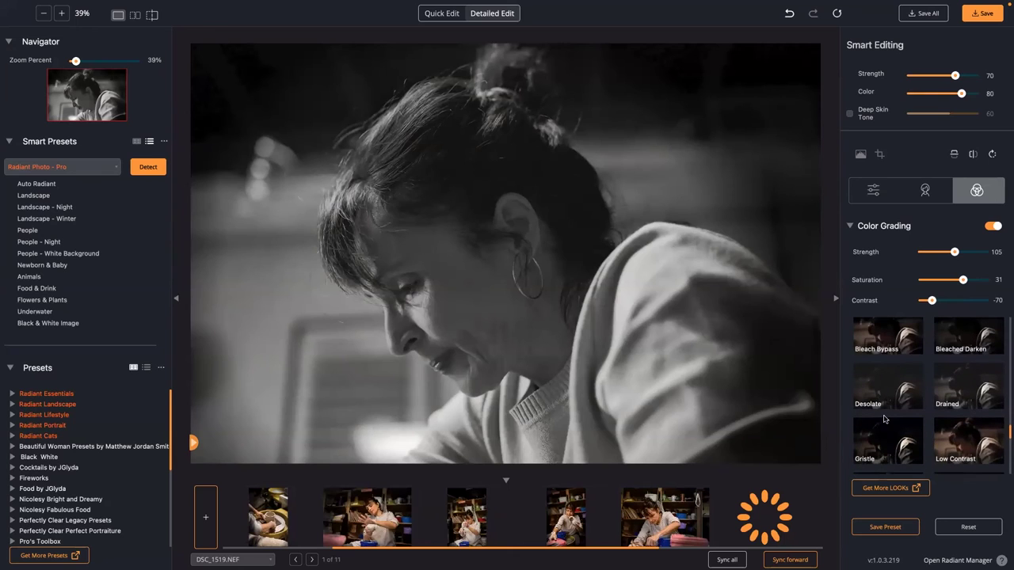
left_click(969, 438)
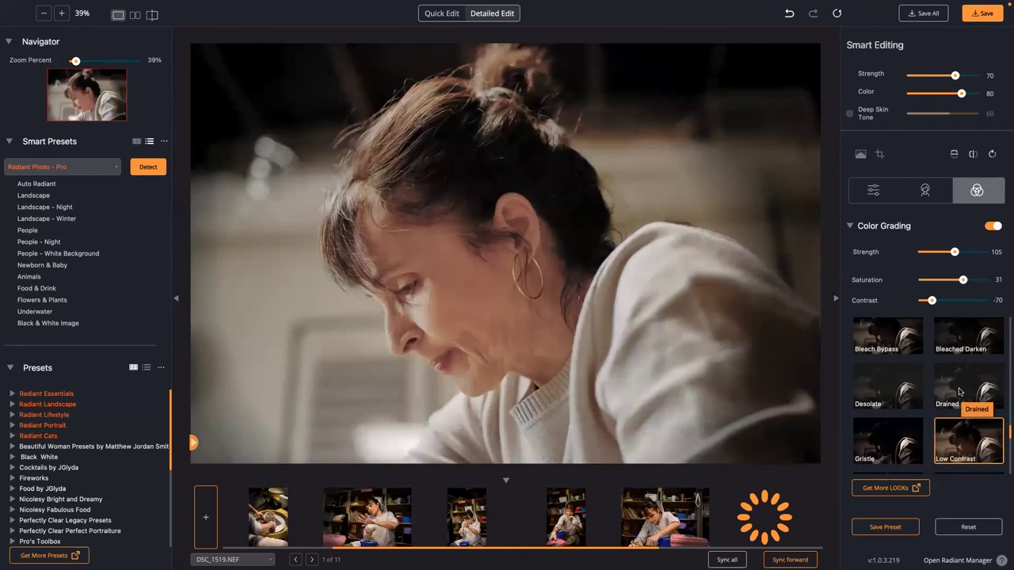
left_click(959, 392)
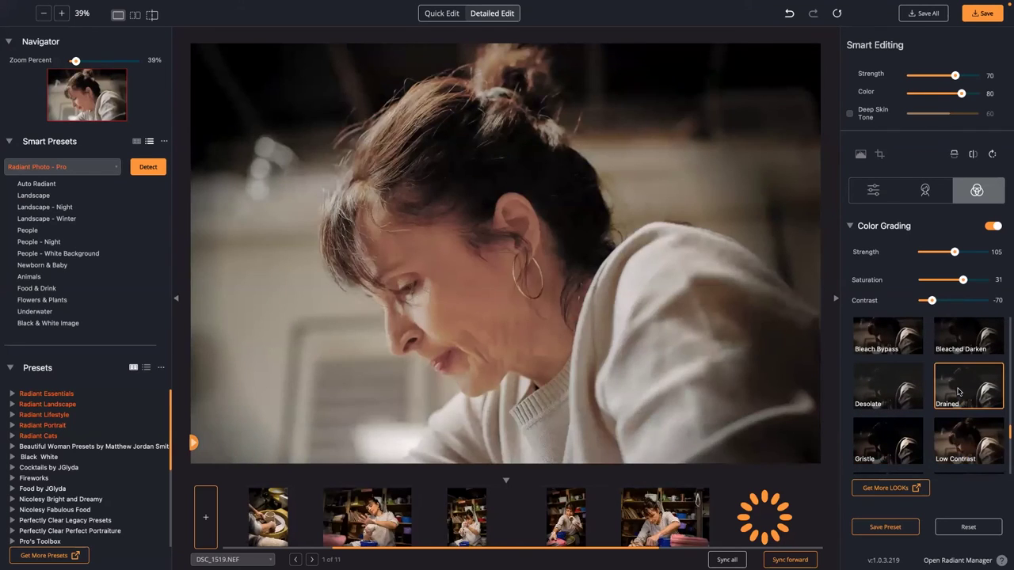
scroll(956, 353, "up", 1)
left_click(891, 371)
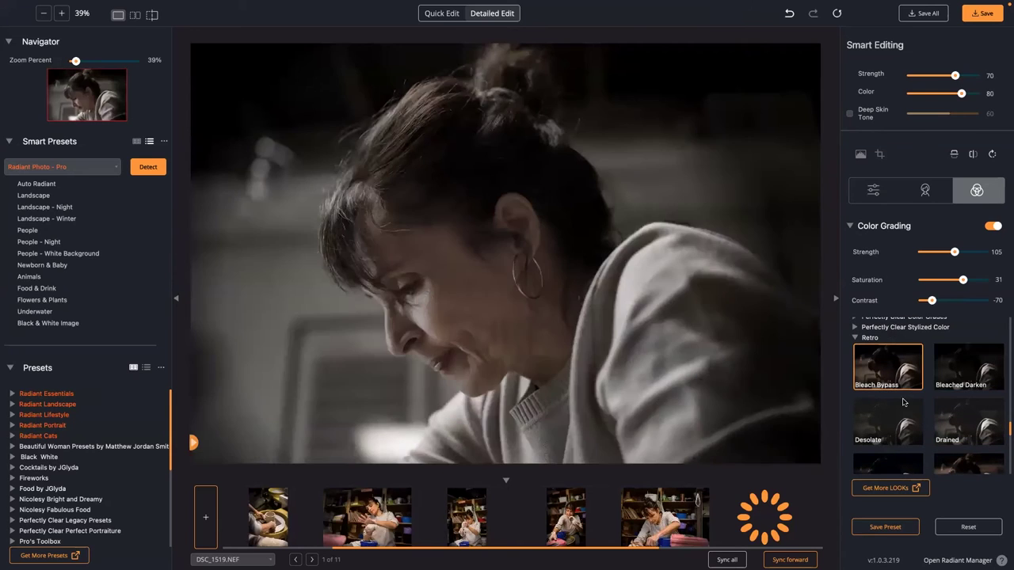
- From the Vintage collection, try the 1985 look and apply the 1990 look with strength 41, saturation -32 and contrast -25
scroll(901, 403, "down", 1)
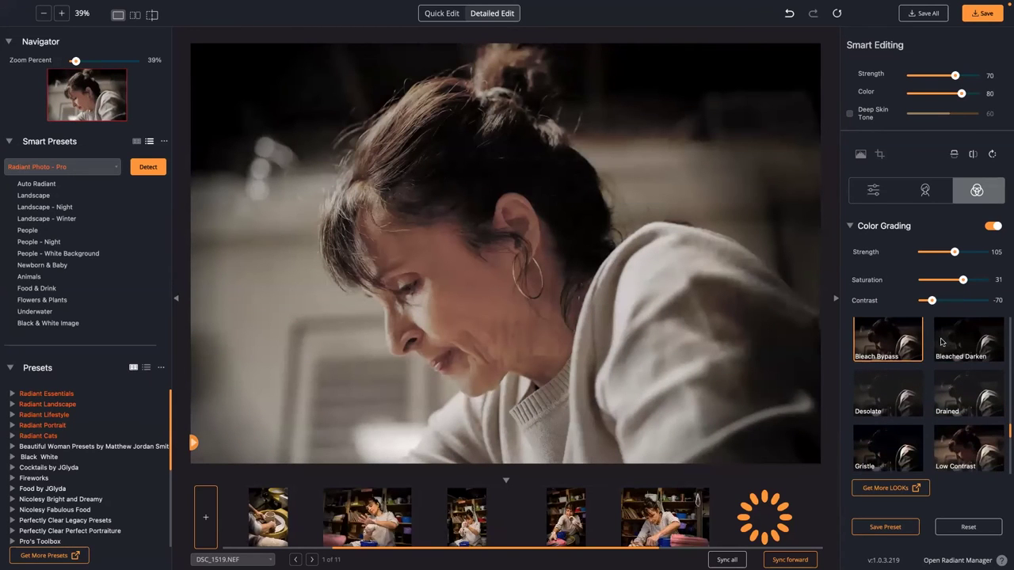
scroll(940, 413, "down", 3)
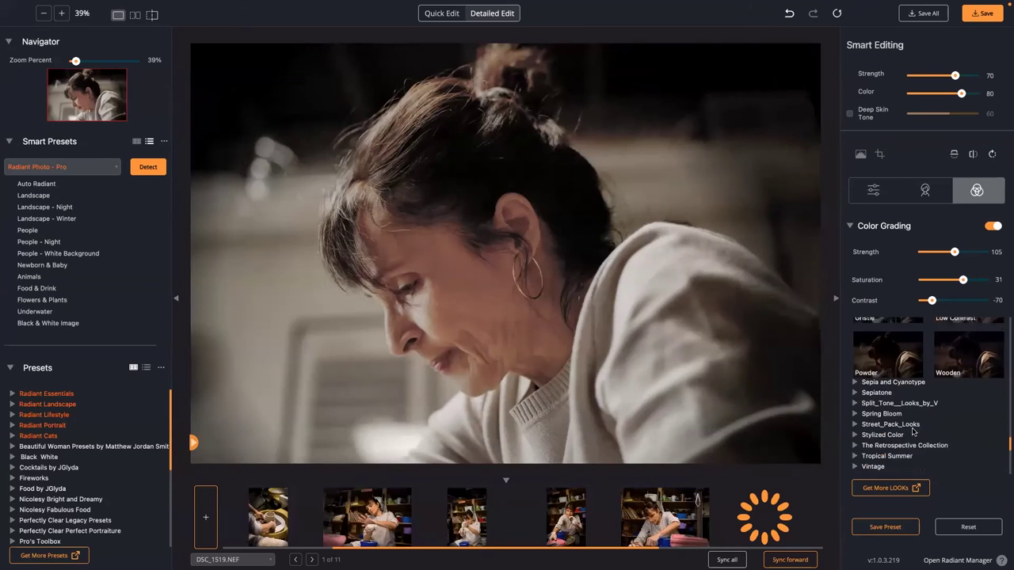
scroll(903, 416, "down", 2)
left_click(855, 412)
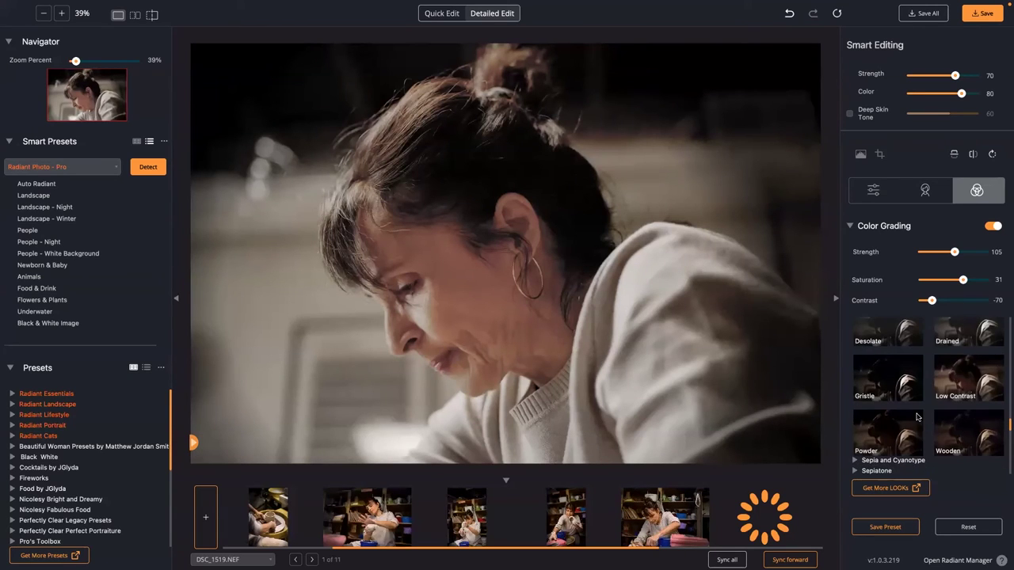
scroll(911, 404, "down", 2)
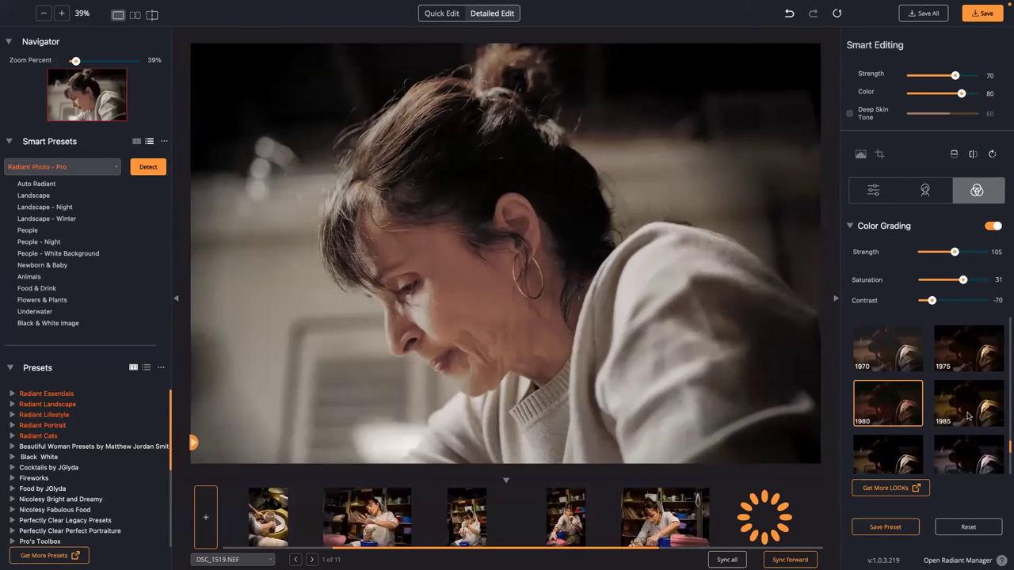
left_click(967, 418)
left_click(903, 457)
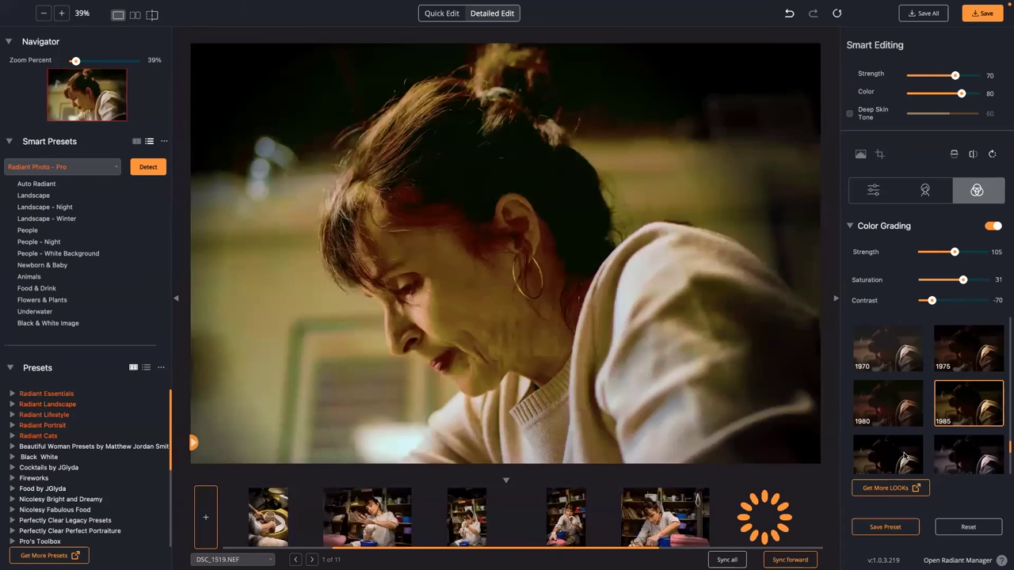
scroll(938, 444, "down", 1)
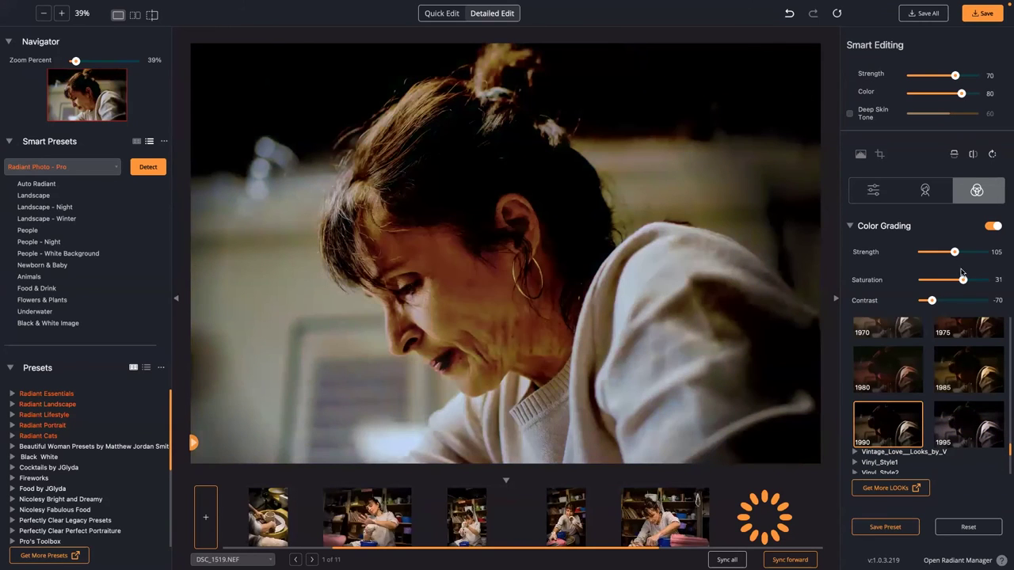
left_click_drag(954, 252, 946, 301)
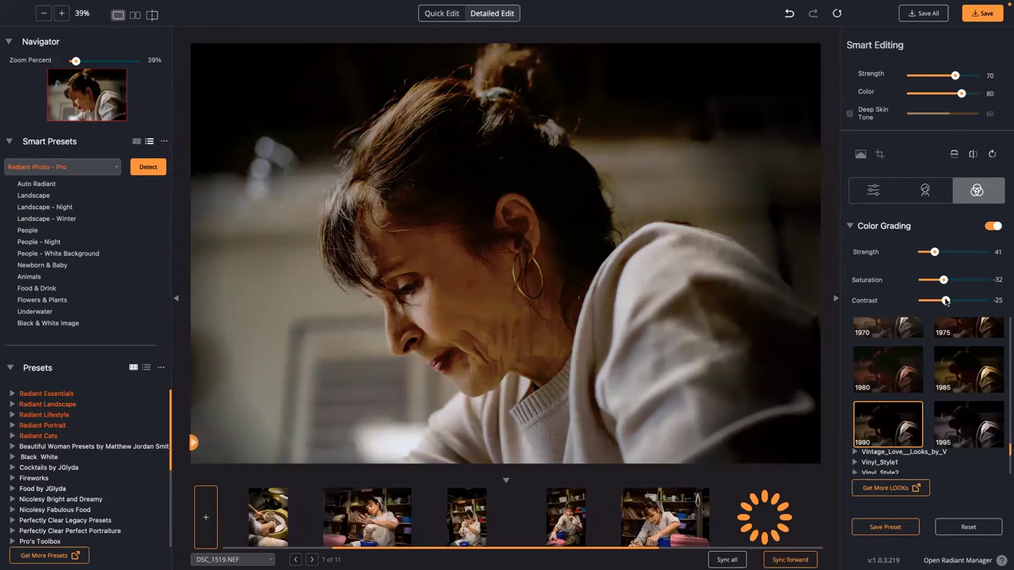
- Turn off color grading for the close-up portrait and switch to DSC_1685.NEF, the vertical photo of the woman holding a clay piece
left_click(993, 228)
scroll(923, 369, "down", 3)
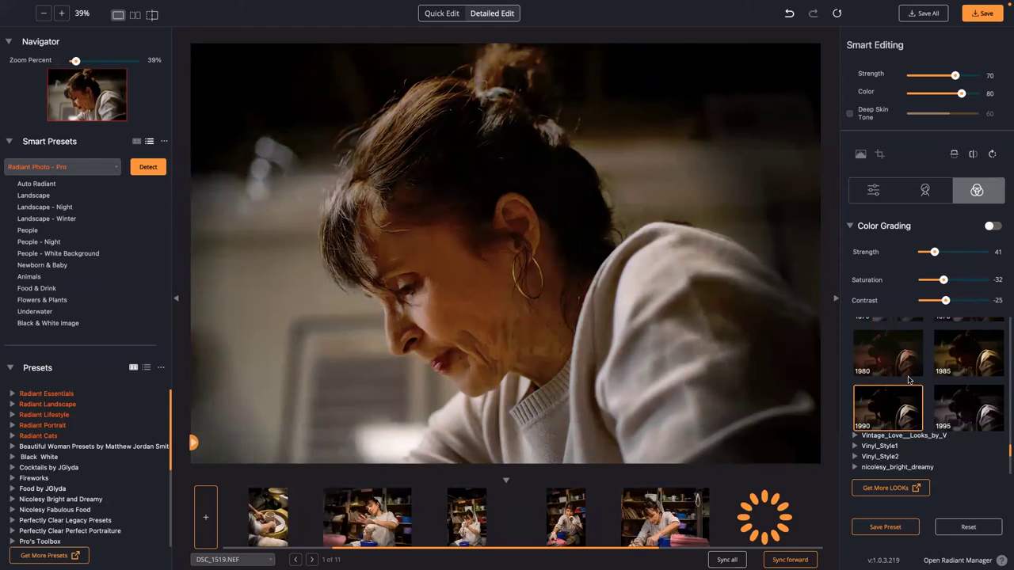
left_click(565, 514)
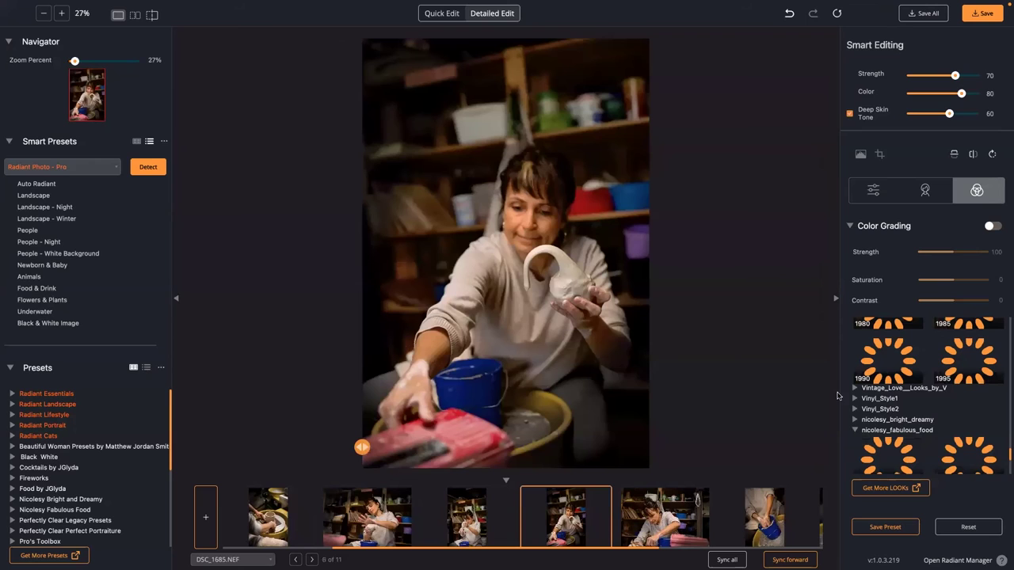
- Browse the film looks and try Teal Film on the photo of the woman holding the clay piece
left_click(863, 408)
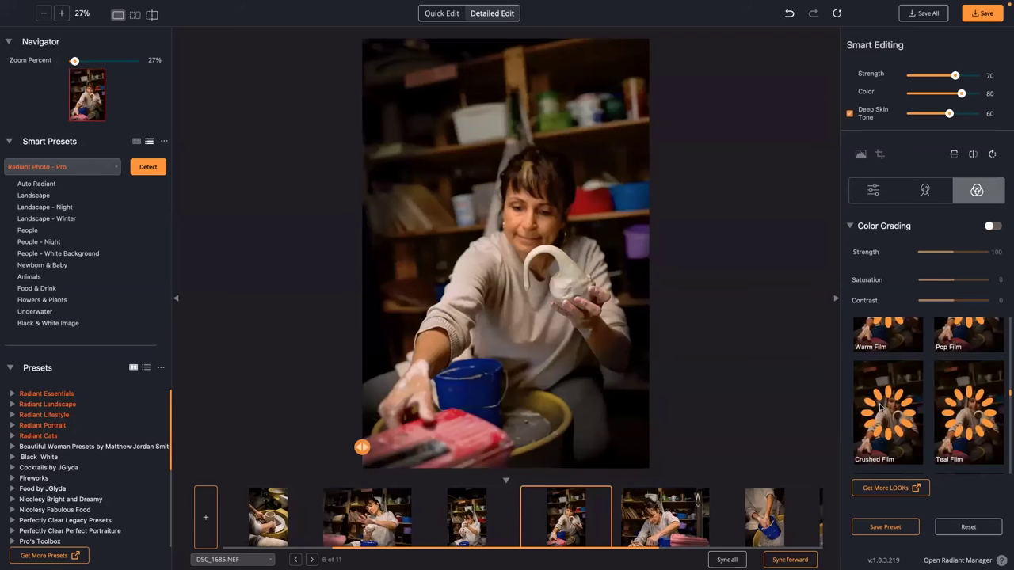
left_click(958, 402)
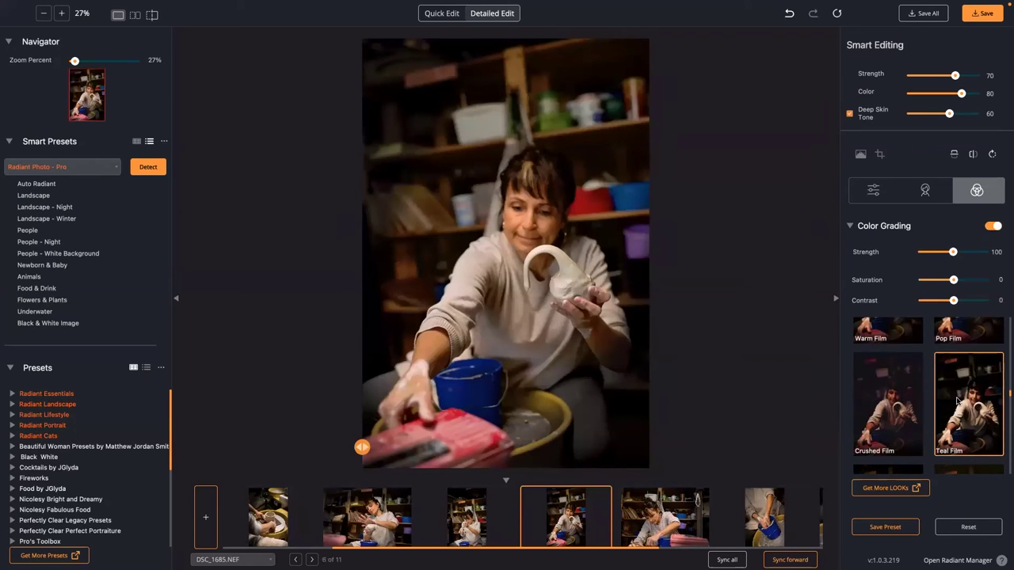
scroll(955, 396, "up", 1)
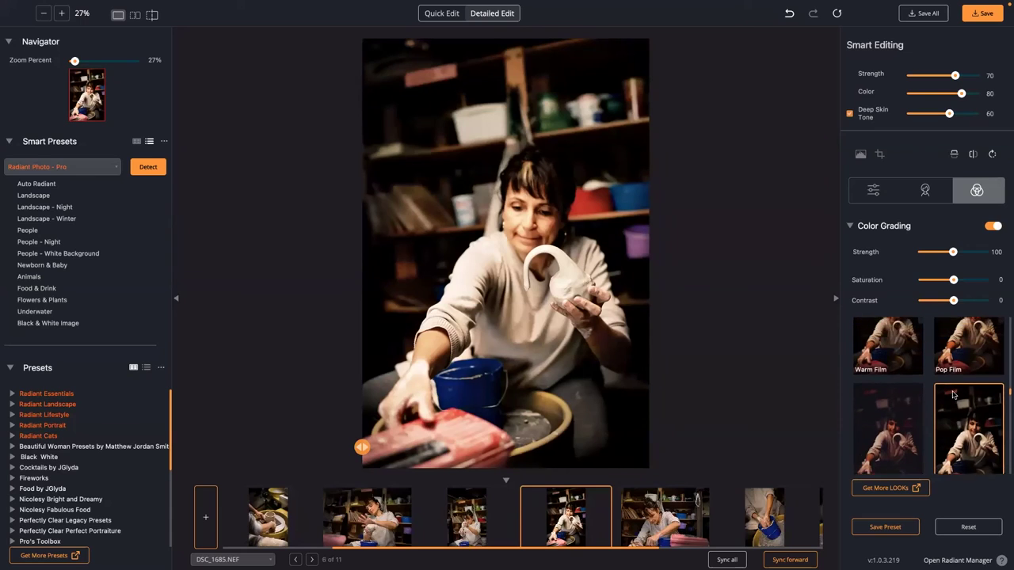
scroll(890, 372, "up", 1)
- Apply the Warm Film look with strength 54 and contrast -51, and compare it with the original photo
left_click(890, 373)
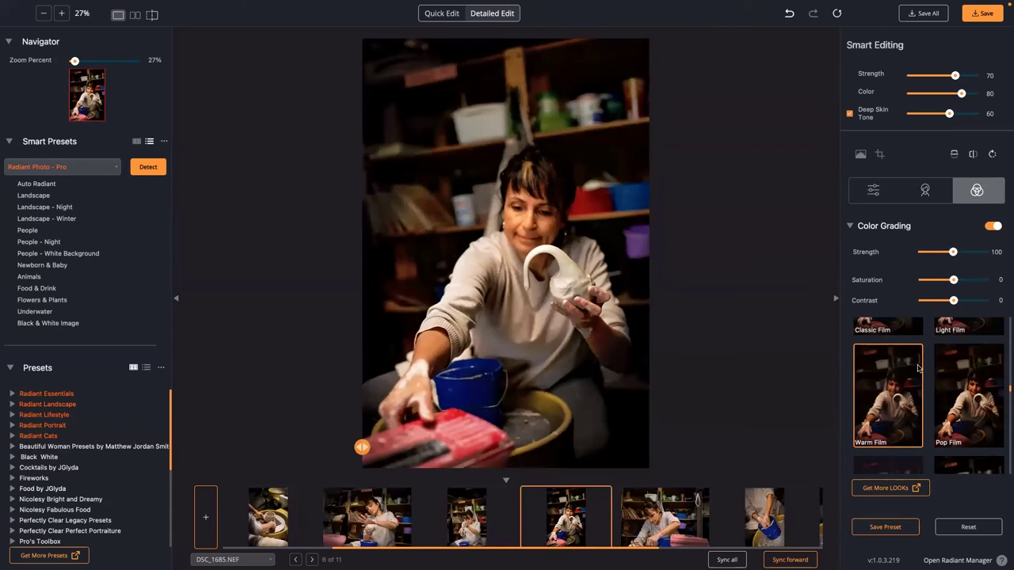
left_click(940, 252)
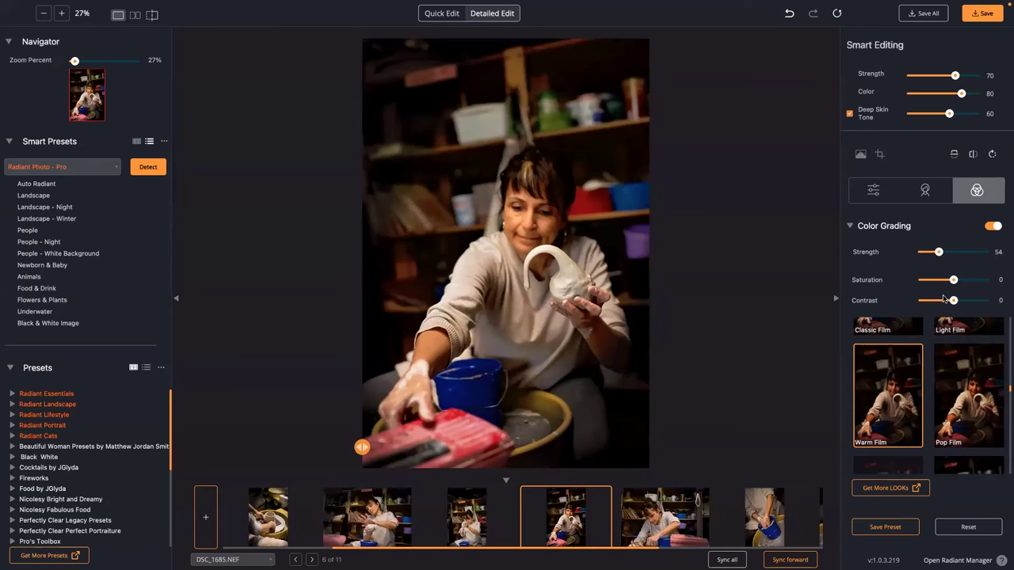
left_click_drag(942, 303, 937, 301)
left_click(608, 257)
left_click(607, 256)
left_click(605, 257)
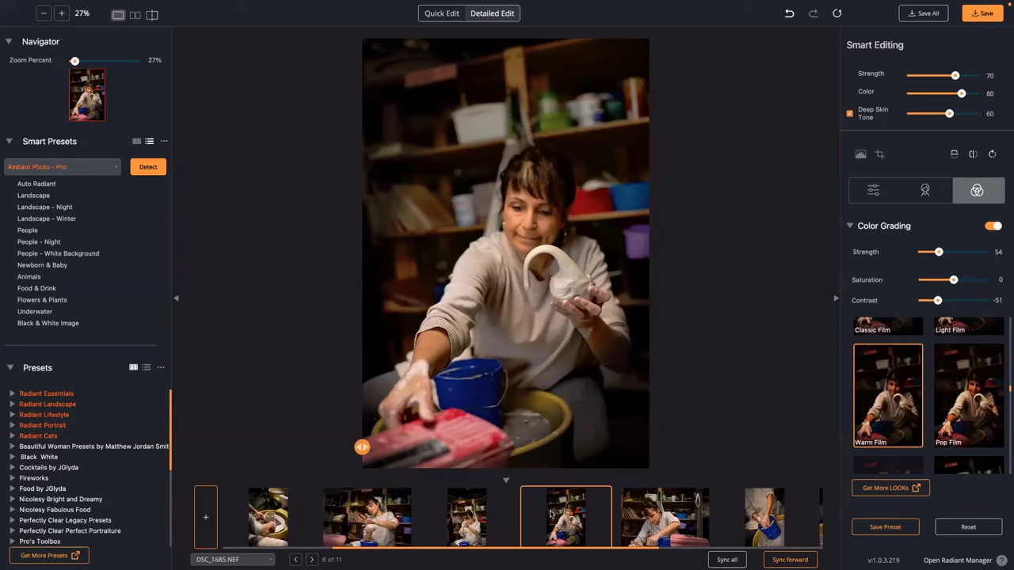
- Open the save settings for all photos, keep the destination as Same folder as original, and turn off the subfolder
left_click(925, 16)
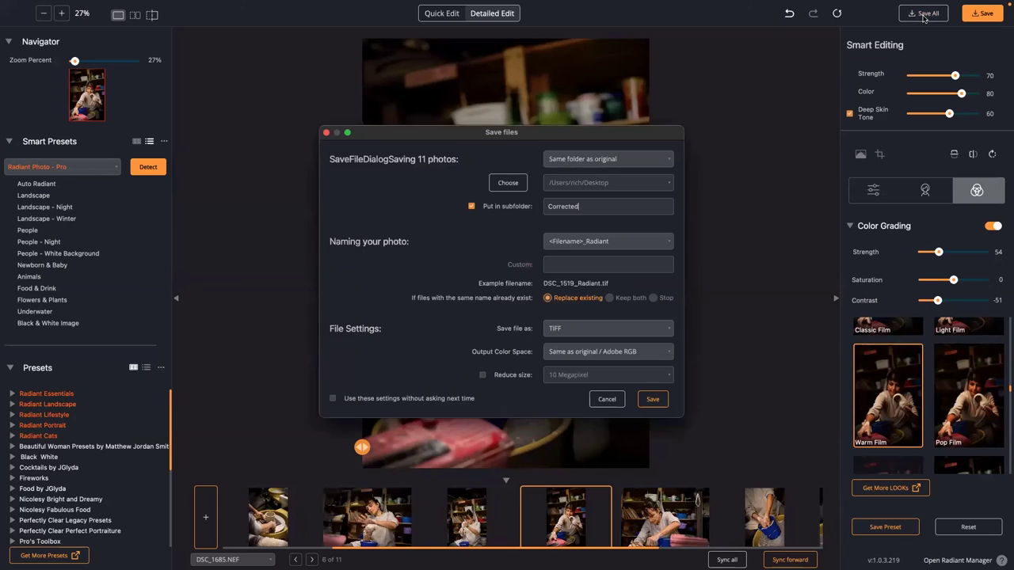
left_click(597, 159)
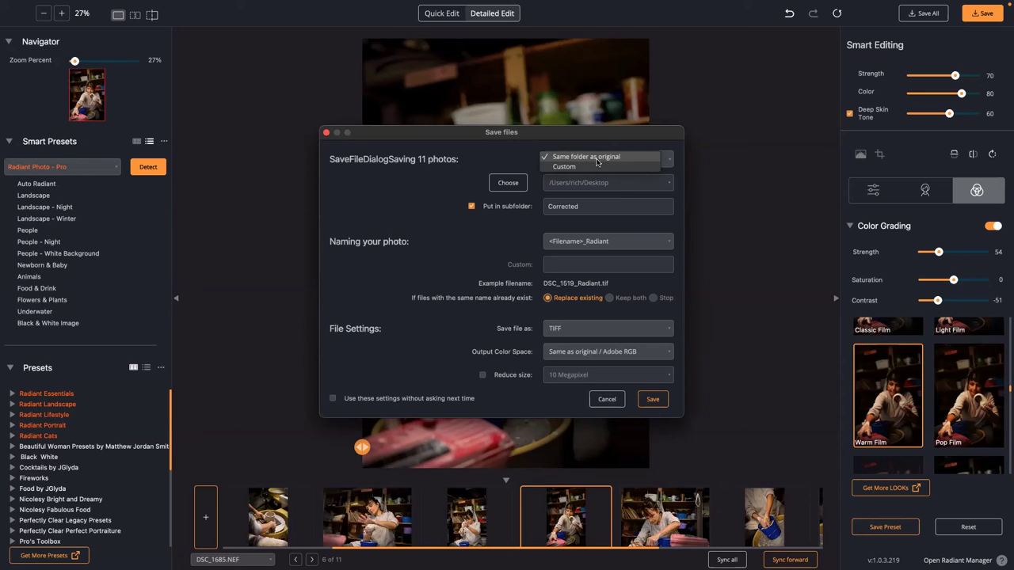
left_click(562, 157)
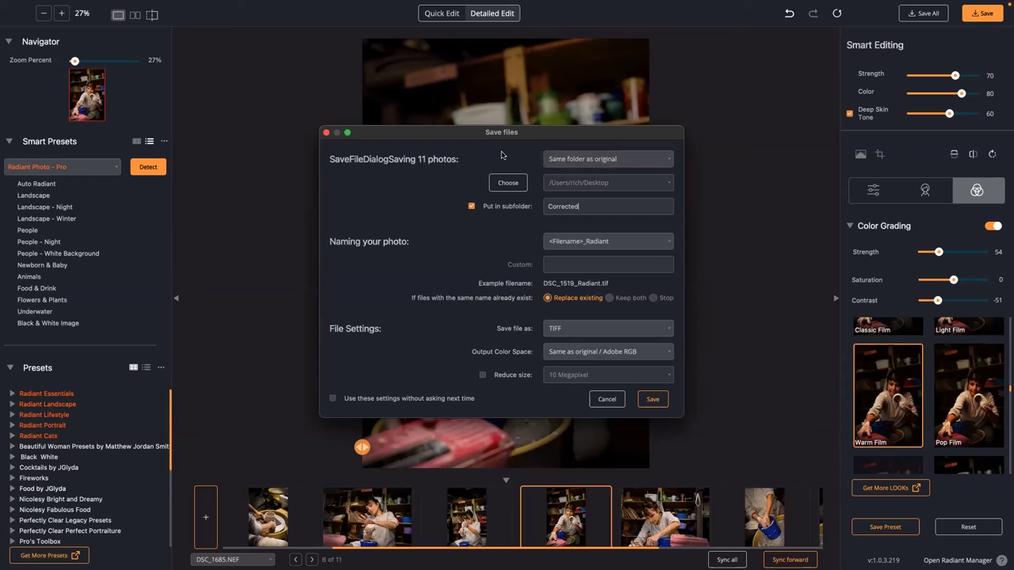
left_click(472, 208)
- Try the <Filename><Custom> naming scheme for the saved photos and return to <Filename>_Radiant
left_click(584, 242)
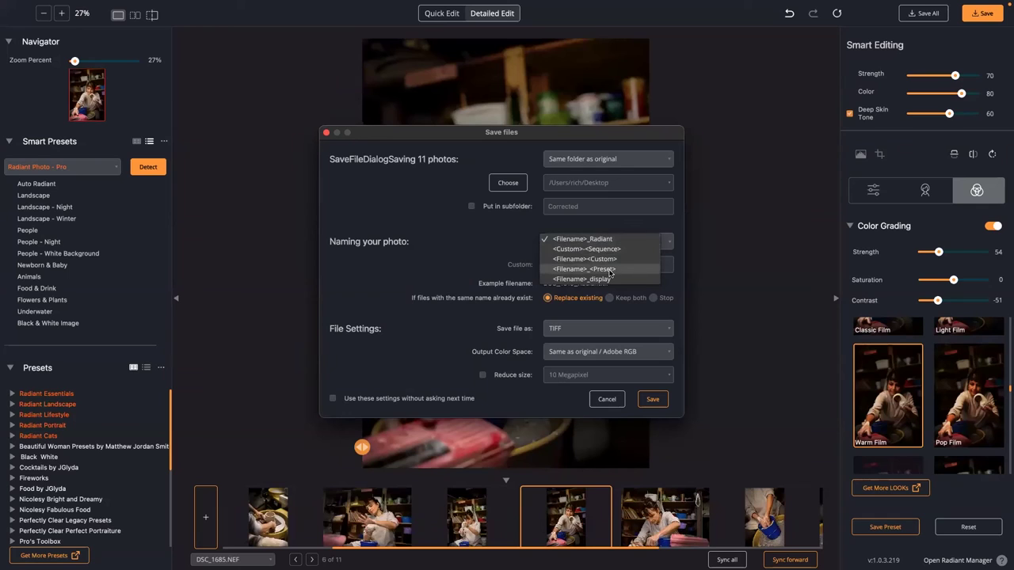
left_click(612, 259)
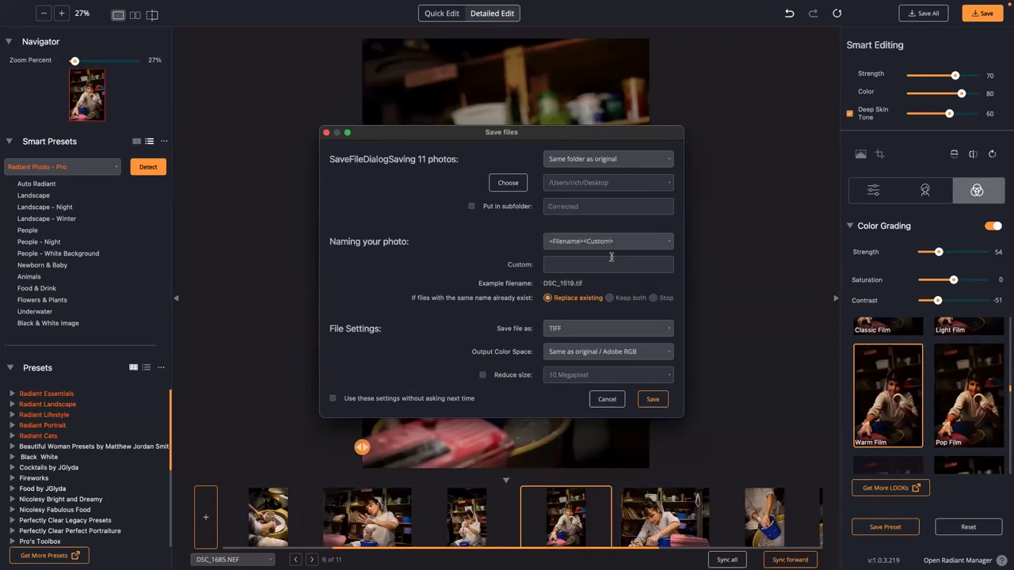
left_click(610, 241)
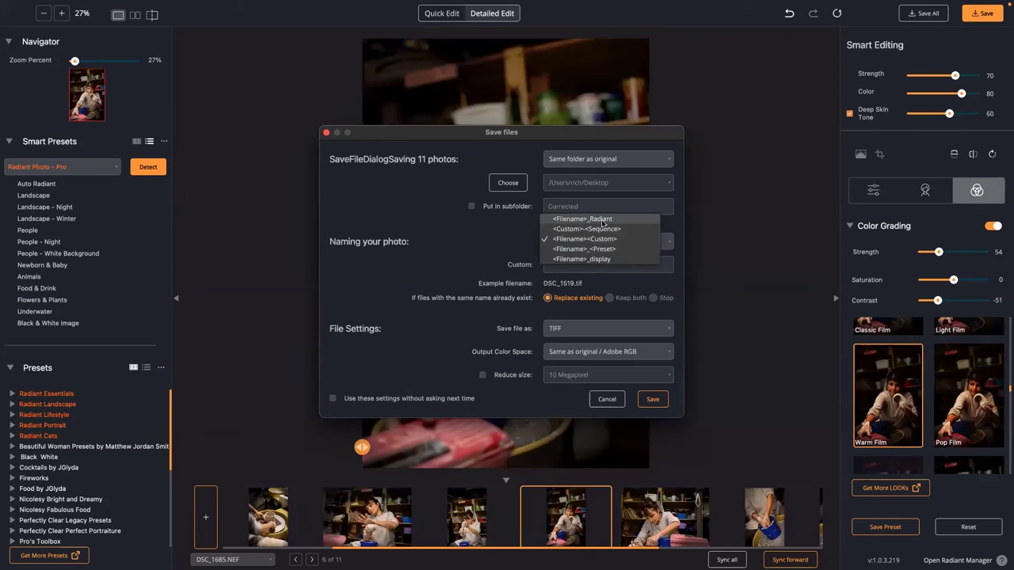
left_click(601, 221)
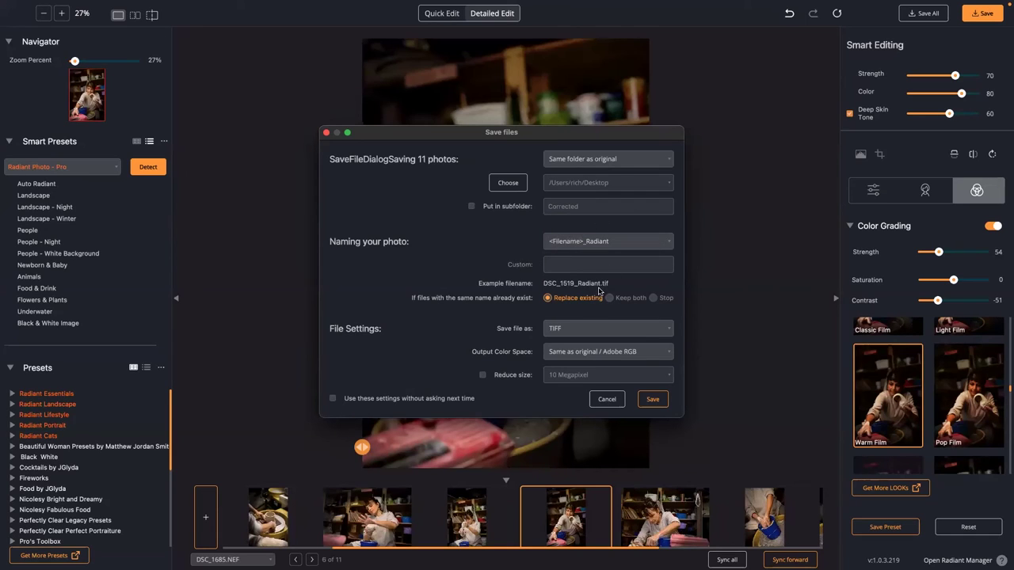
- Set the save format to PNG and keep the output color space as Same as original / Adobe RGB
left_click(589, 354)
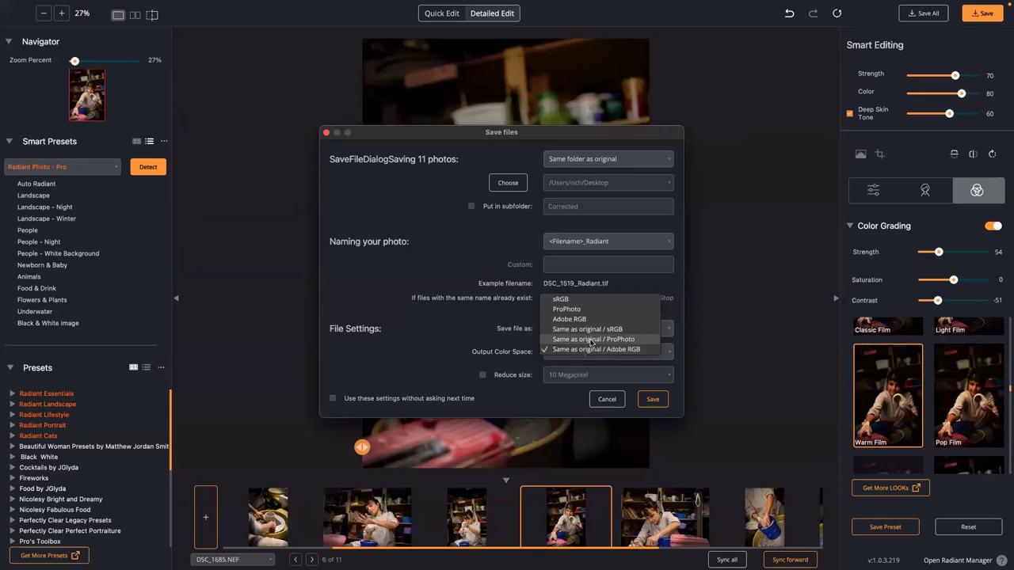
left_click(432, 328)
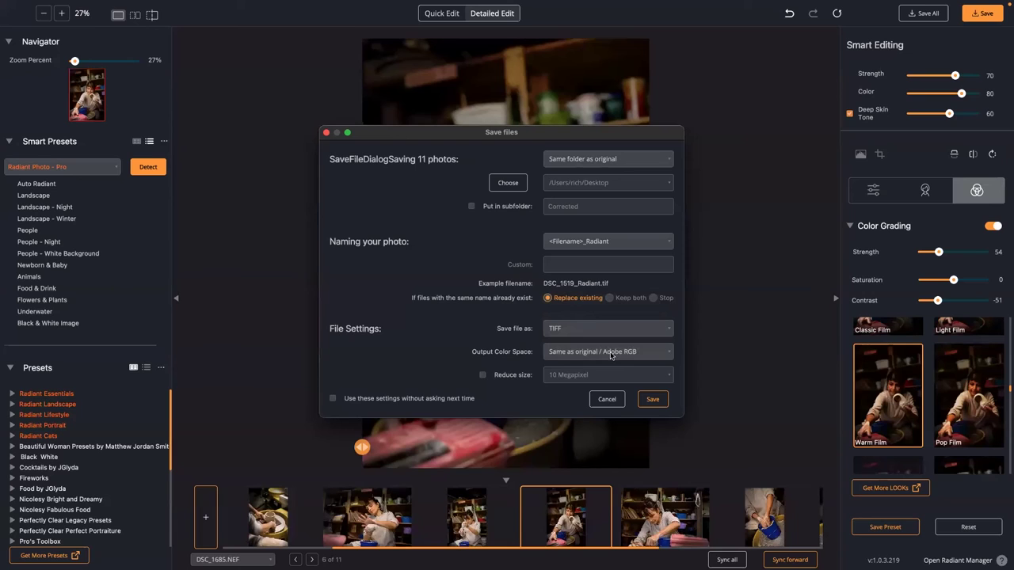
left_click(573, 331)
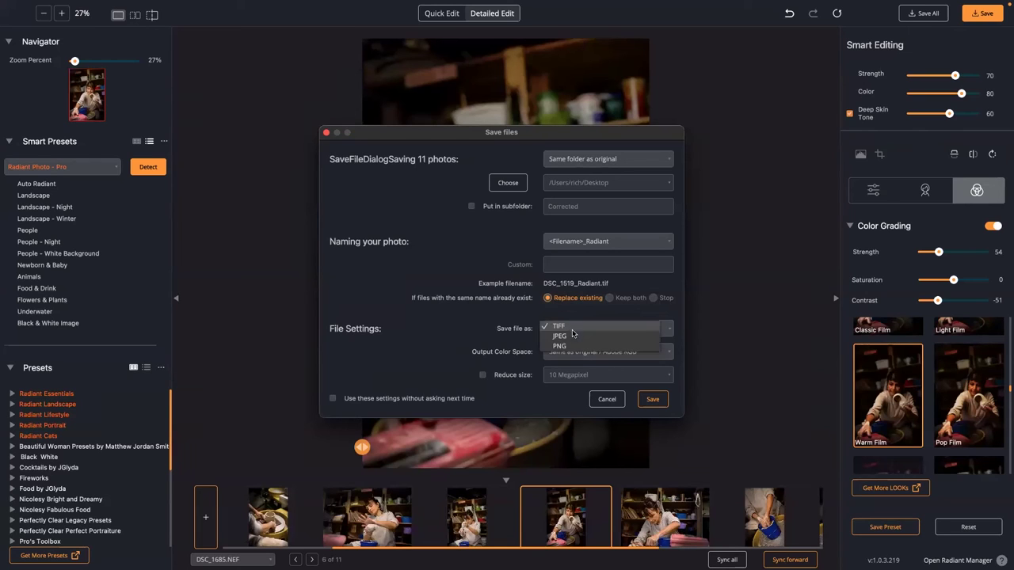
left_click(559, 336)
left_click(578, 332)
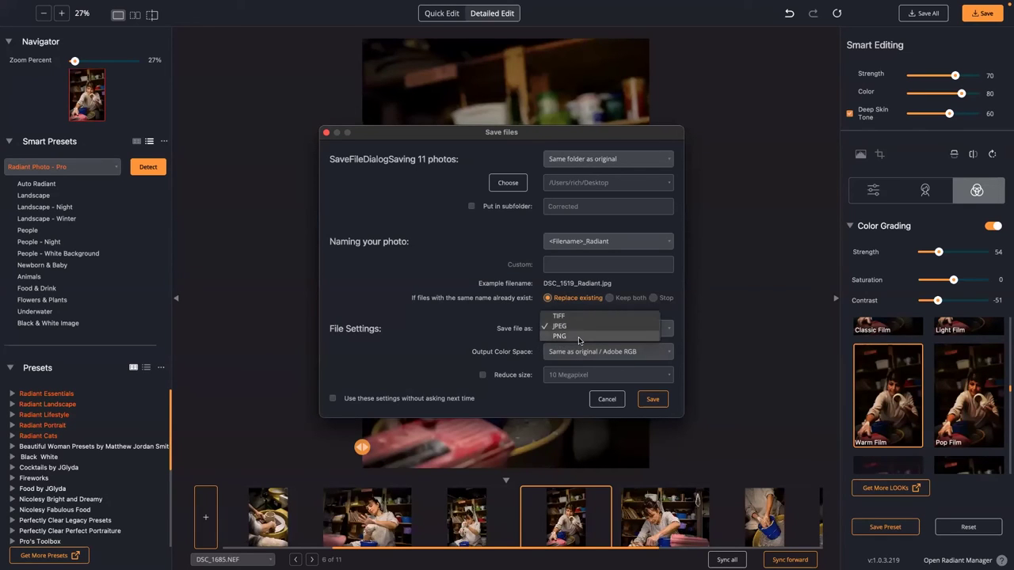
left_click(579, 339)
left_click(611, 355)
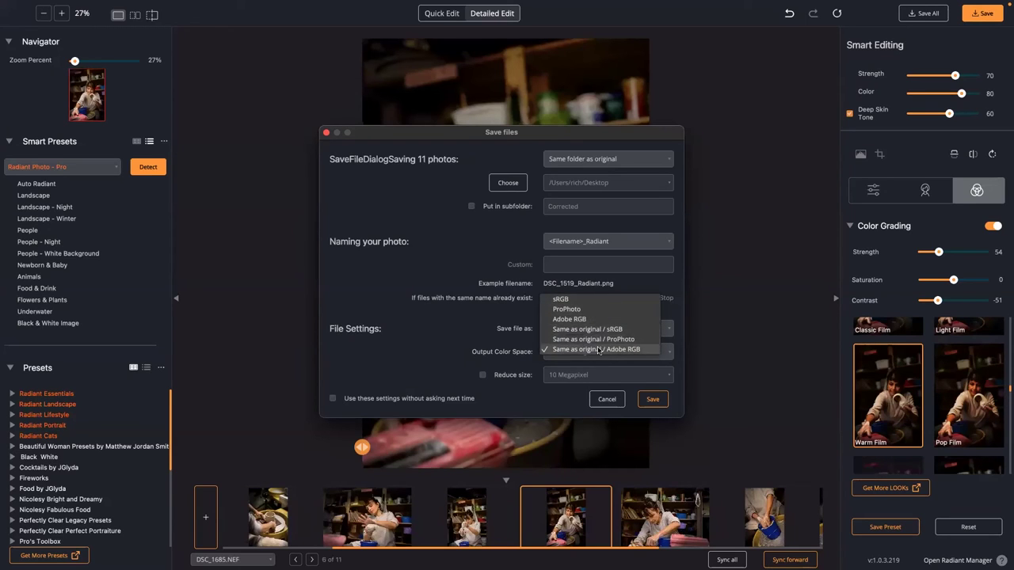
left_click(598, 350)
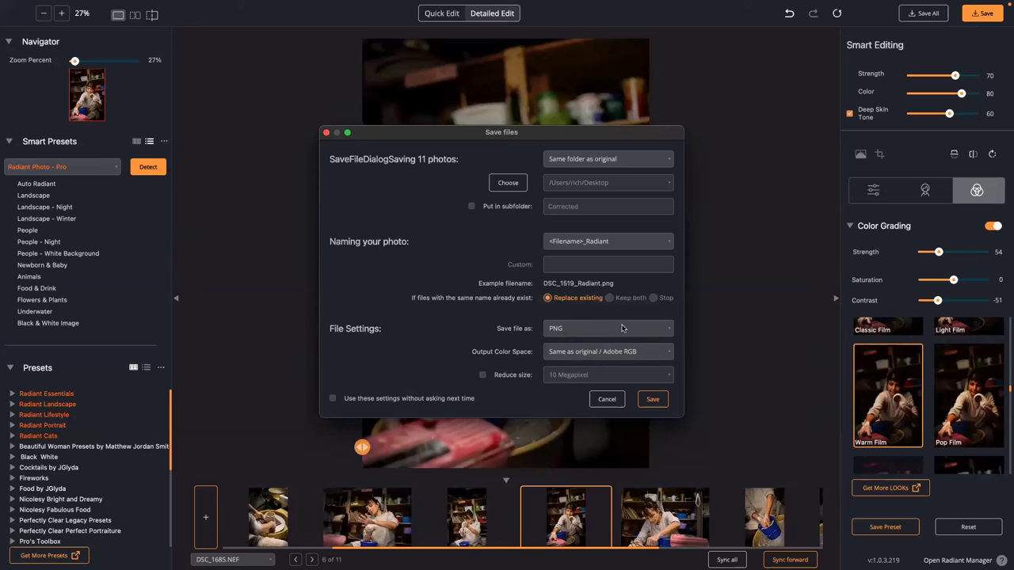
- Start the batch save of all 11 photos with the chosen settings
left_click(654, 400)
mouse_move(53, 4)
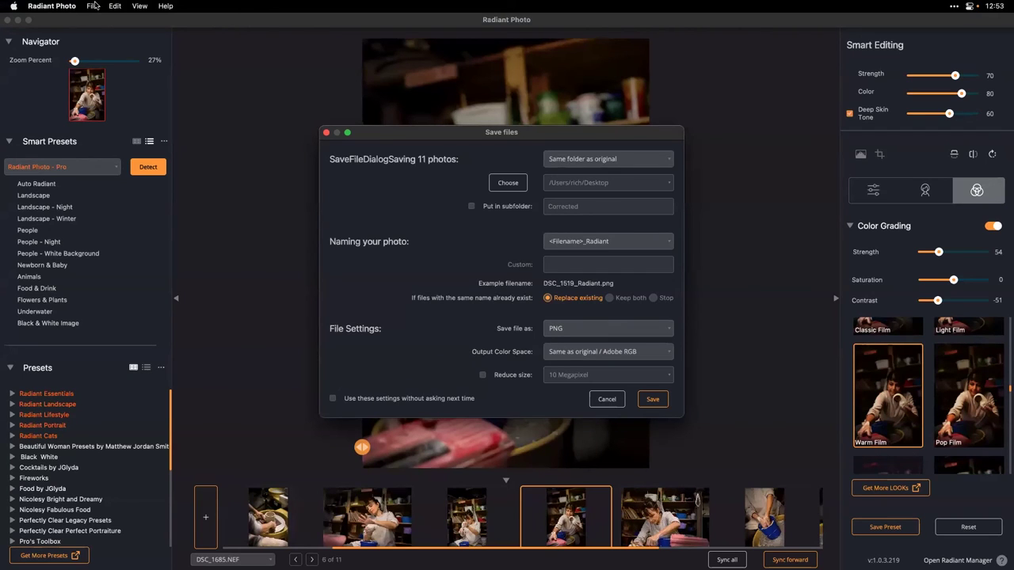
left_click(93, 6)
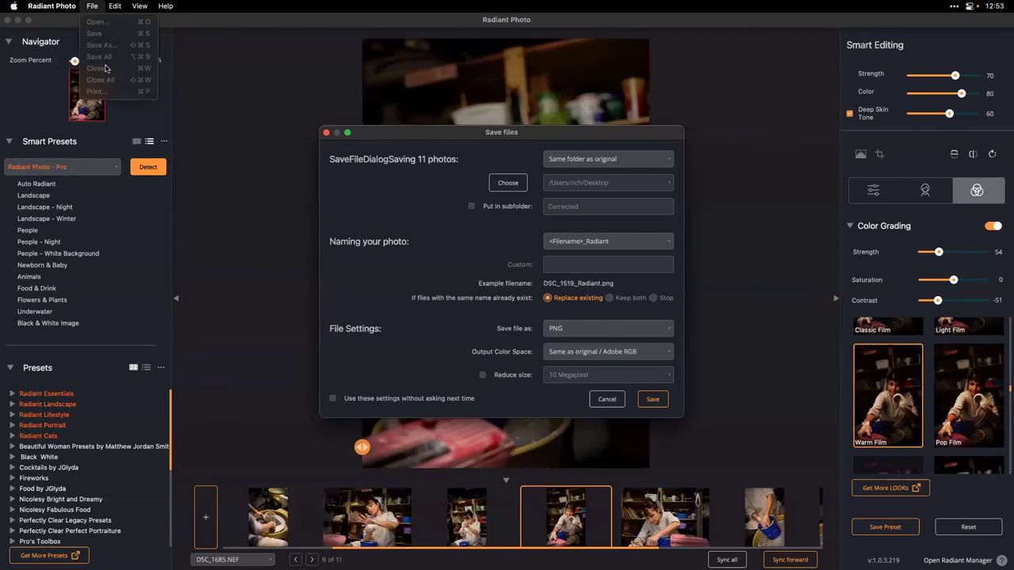
left_click(334, 138)
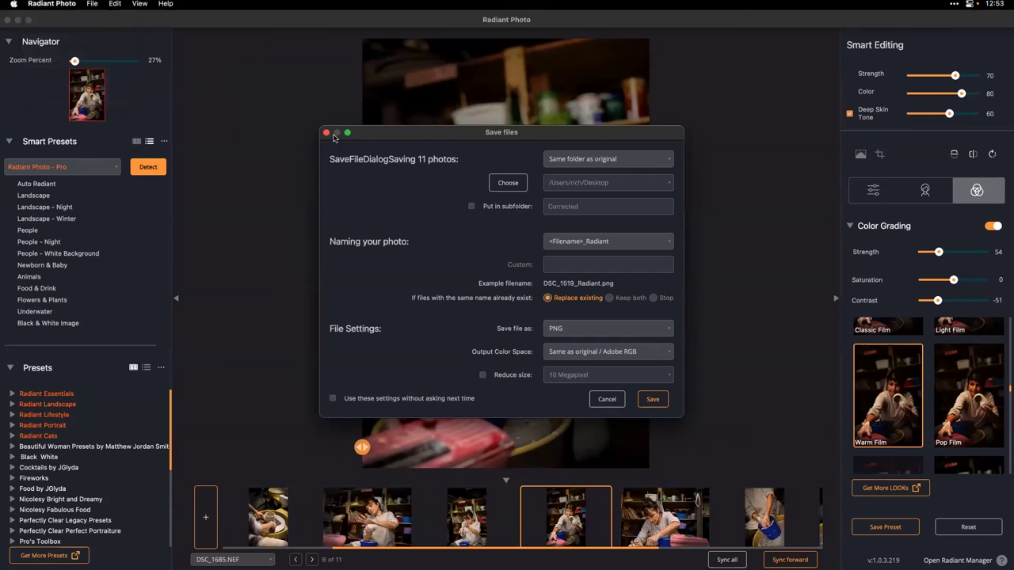
left_click(661, 401)
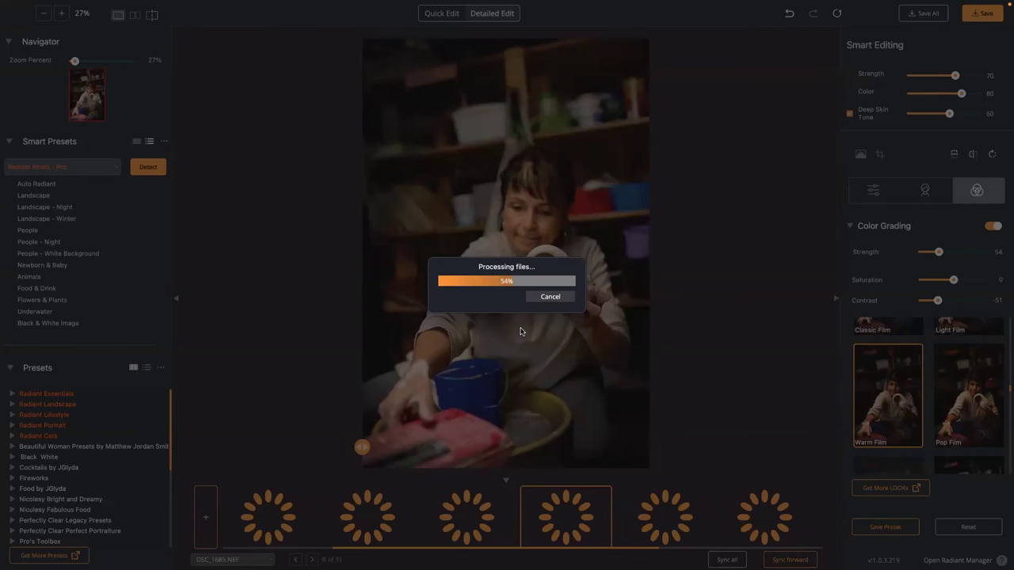
- Switch to Adobe Lightroom Classic while the photos are being processed
key("super+Tab")
key("super+Tab")
key("super+Tab")
key("super+Escape")
mouse_move(440, 556)
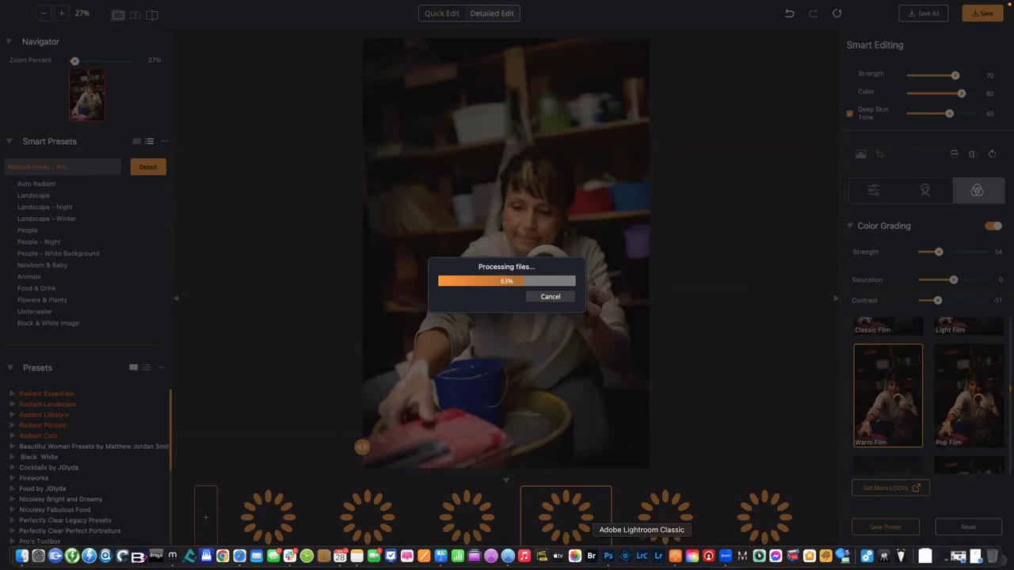
left_click(642, 556)
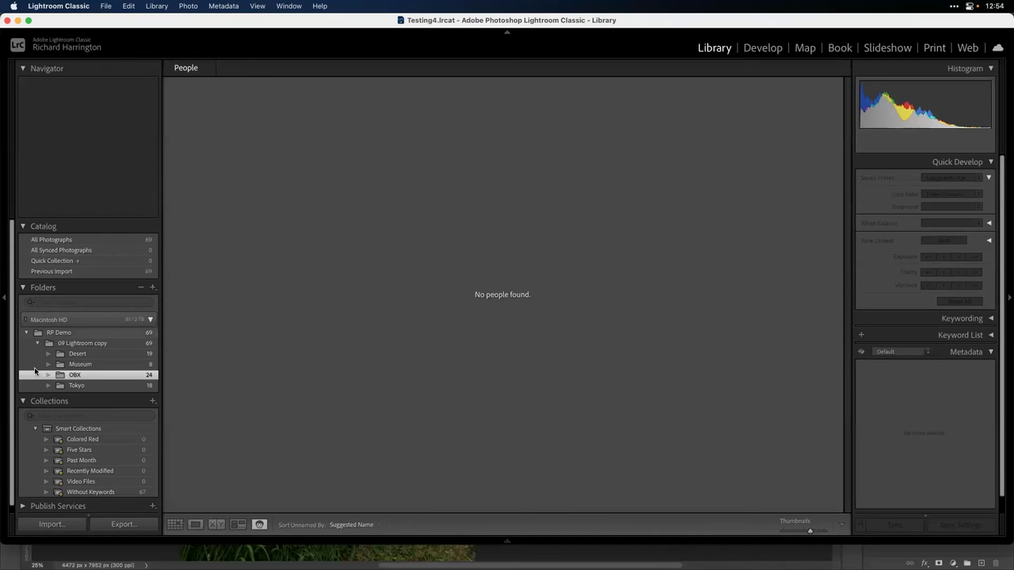
left_click(60, 333)
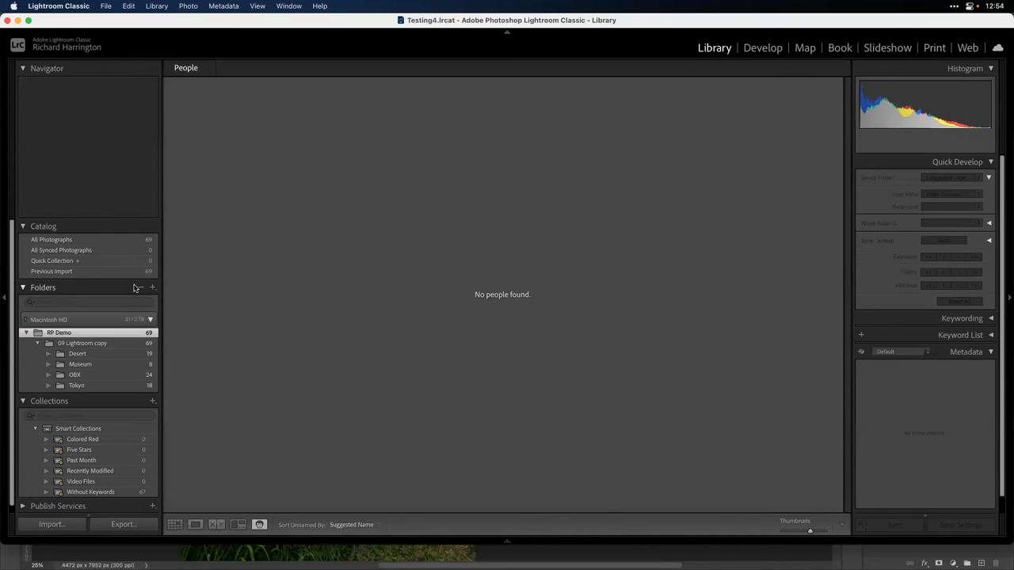
left_click(105, 6)
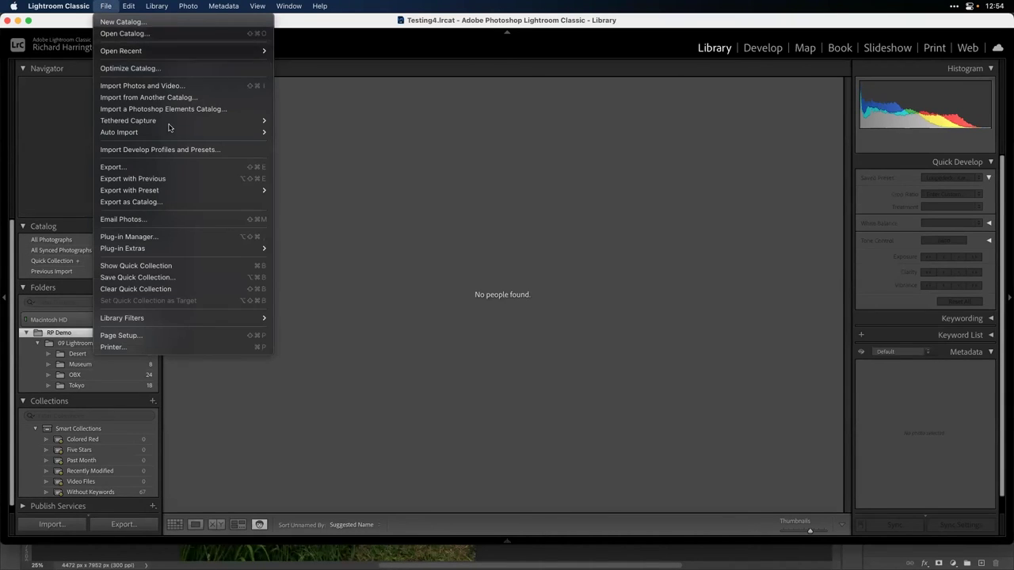
left_click(179, 149)
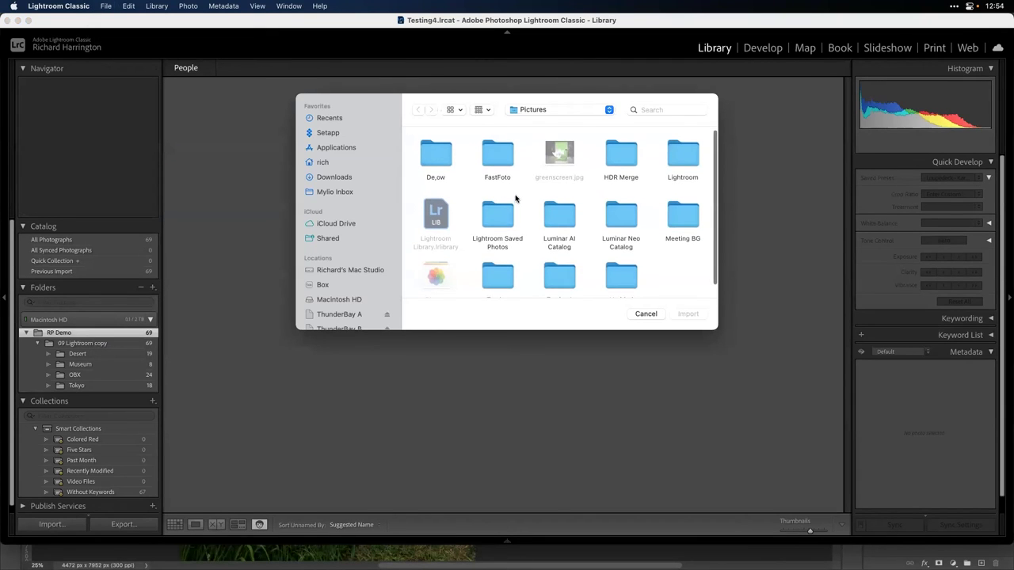
key("shift+super+d")
key("r")
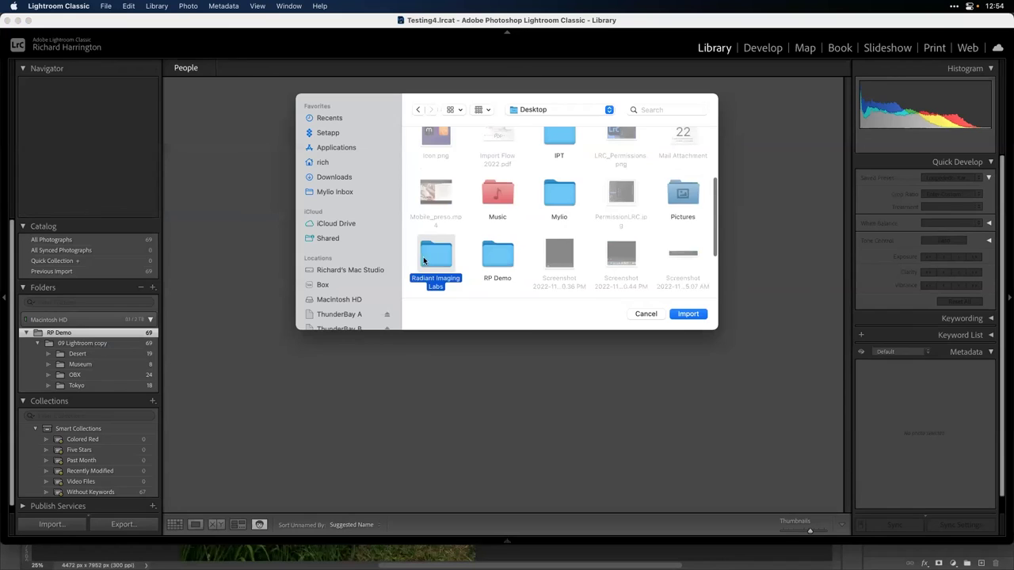
key("p")
double_click(491, 228)
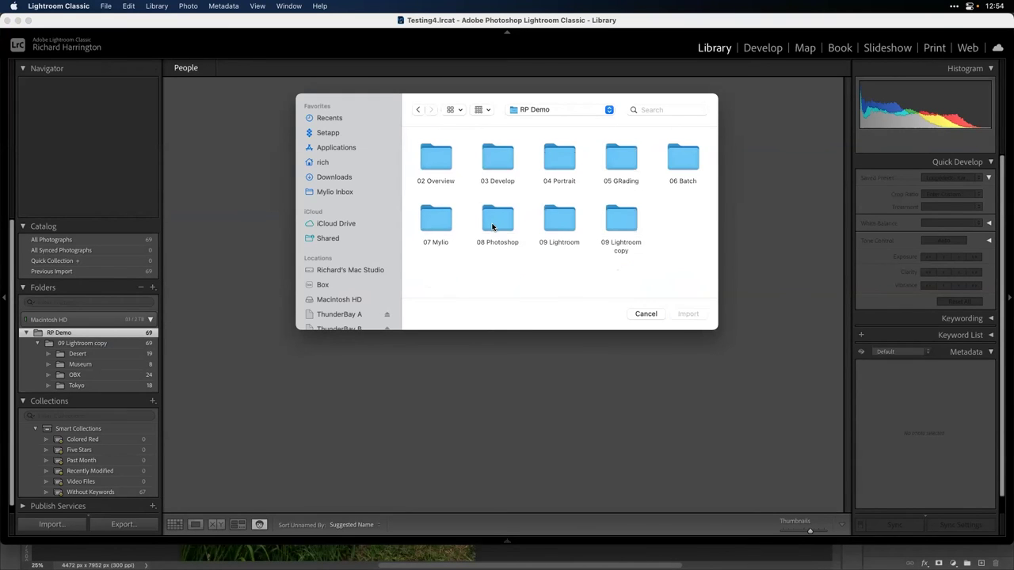
left_click(558, 223)
left_click(686, 313)
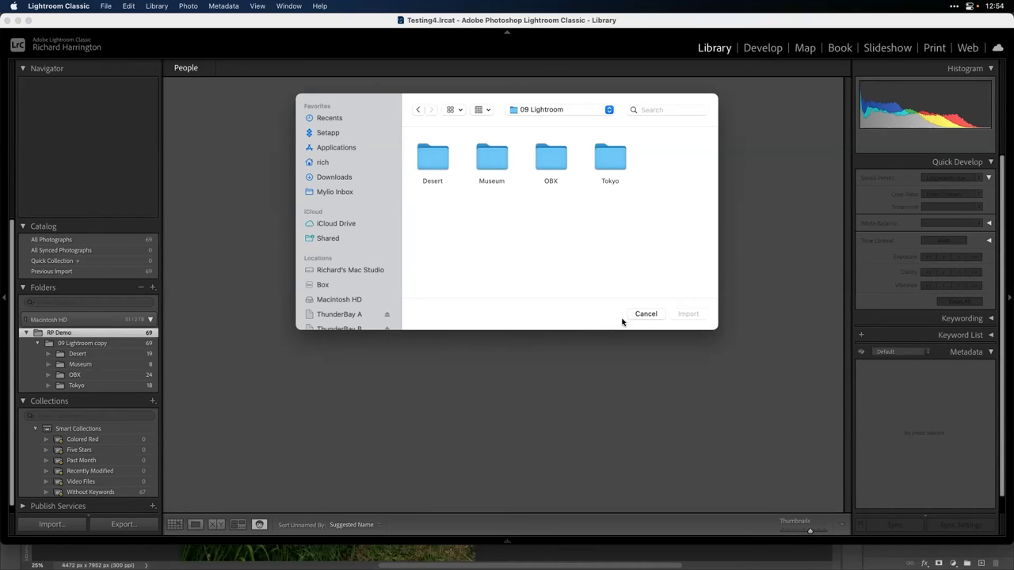
left_click(651, 314)
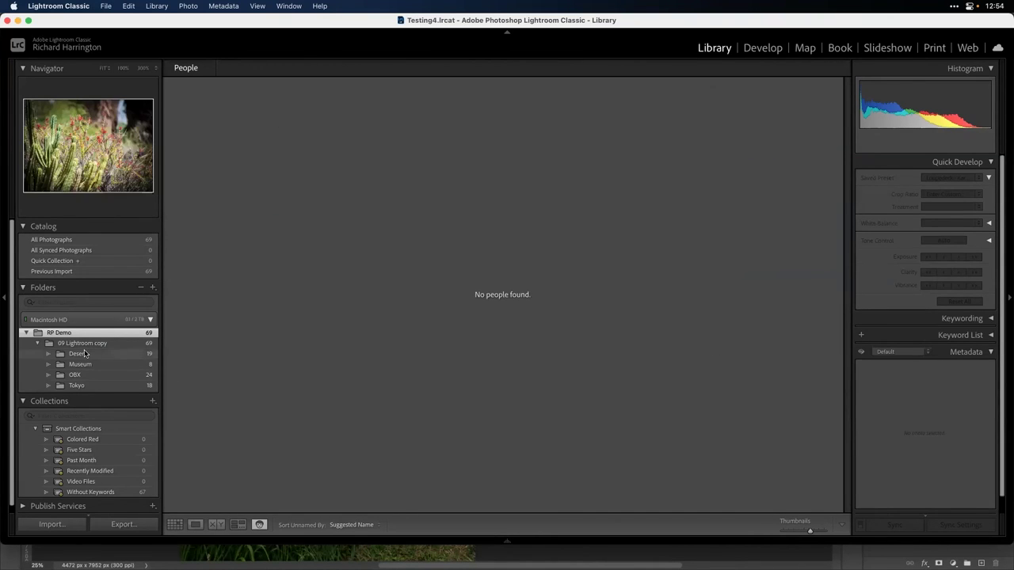
- Show the Museum folder's photos as a thumbnail grid and select all of them
left_click(82, 365)
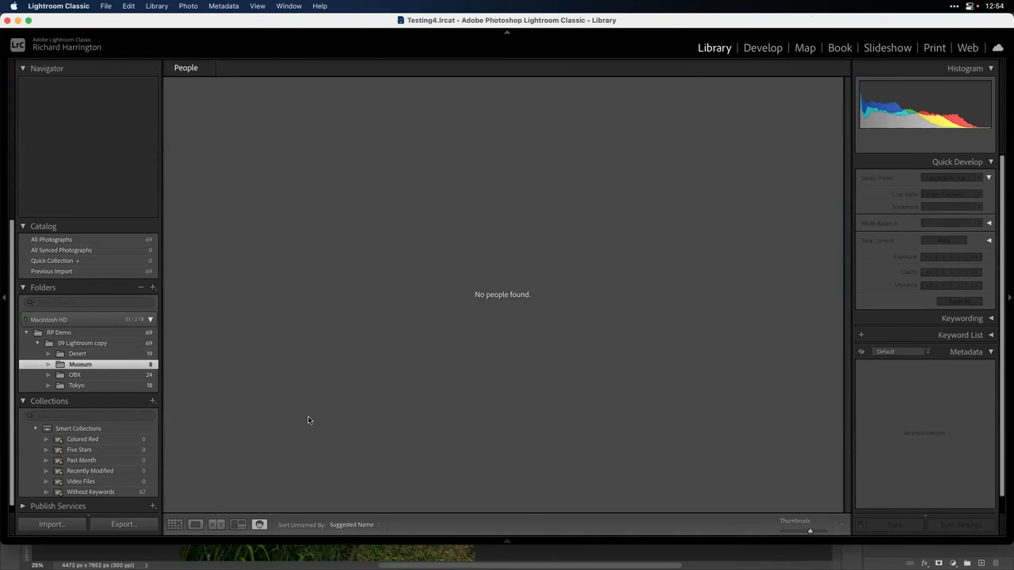
left_click(174, 524)
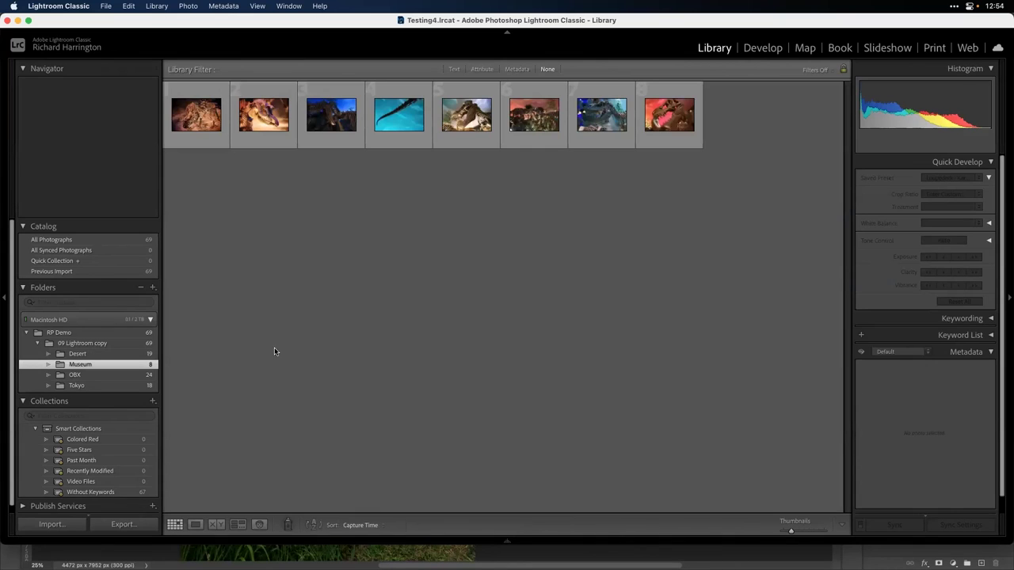
key("super+a")
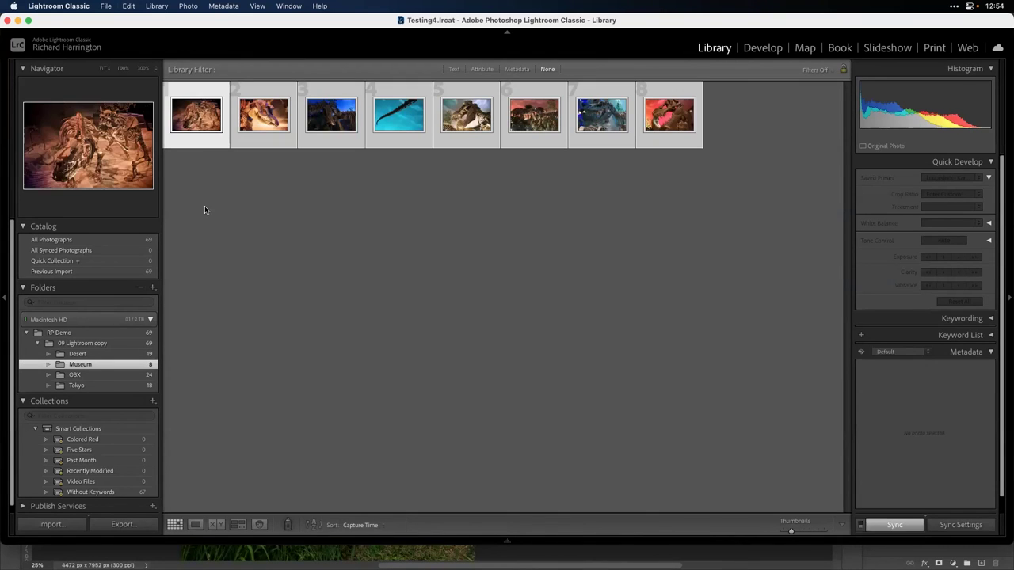
- Look through the photos in the OBX and Tokyo folders
left_click(93, 376)
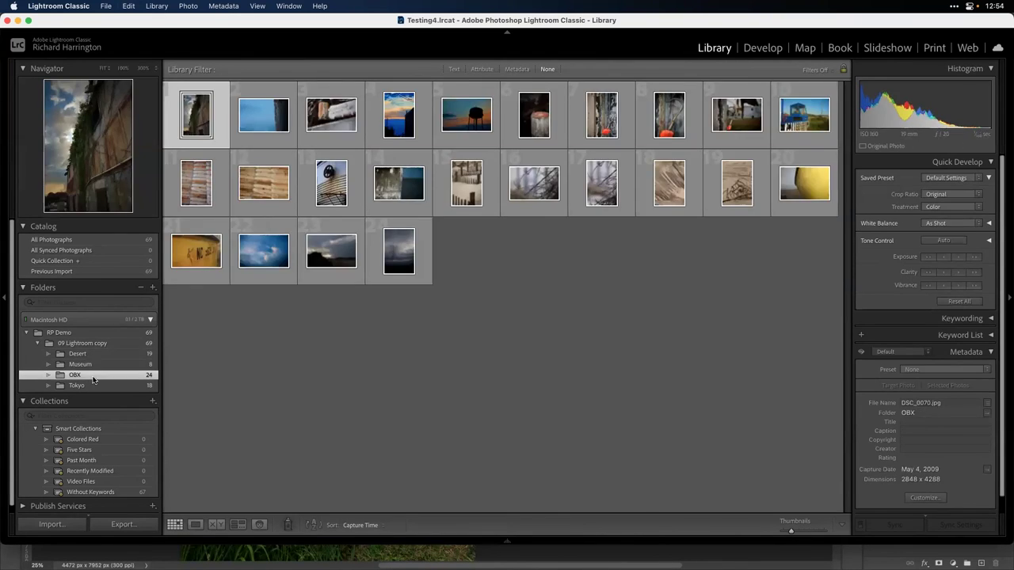
left_click(100, 385)
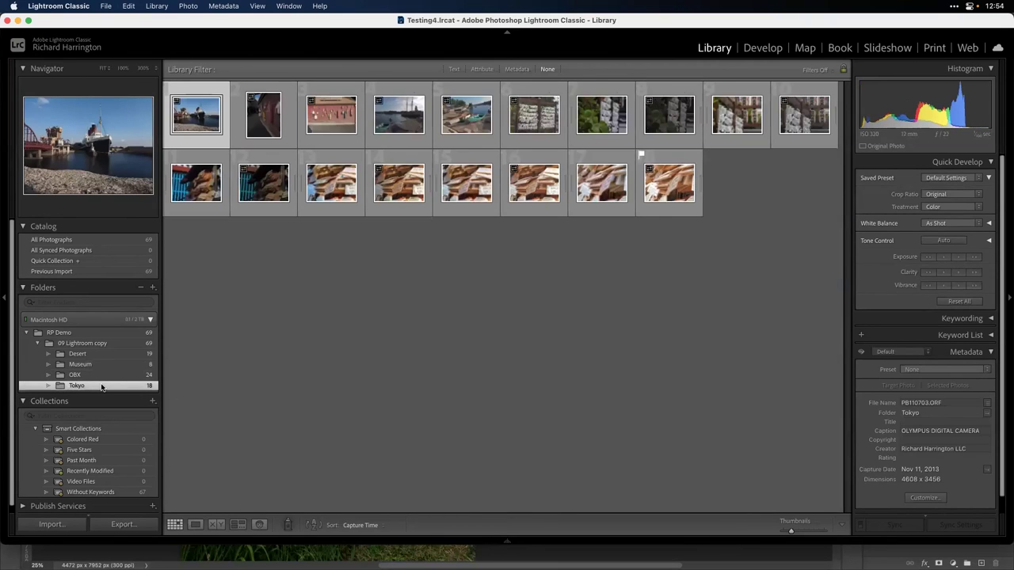
left_click(259, 309)
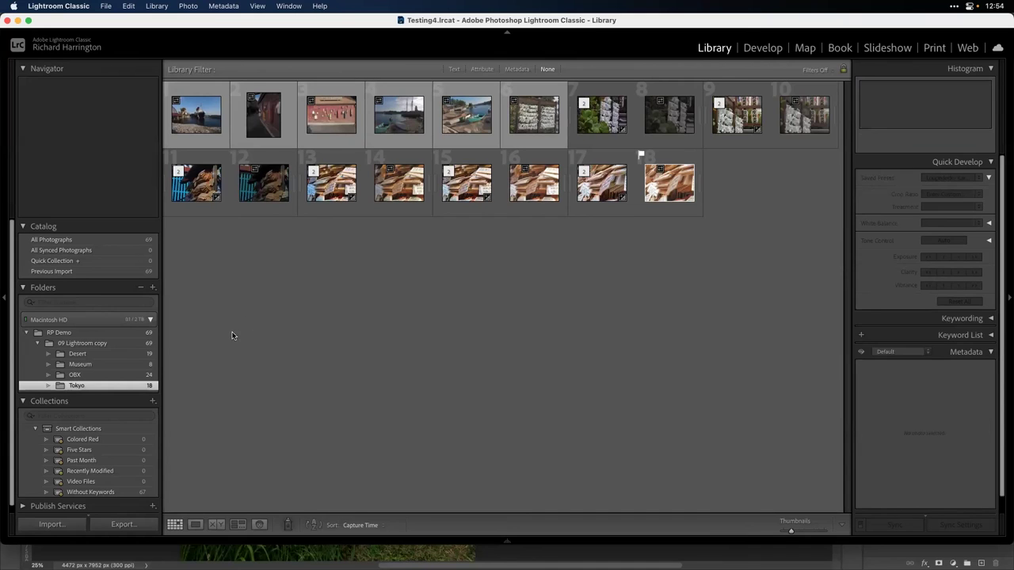
- Select all OBX photos, examine the Edit a Copy and Edit Original options for editing them in Radiant Photo, and cancel
left_click(79, 376)
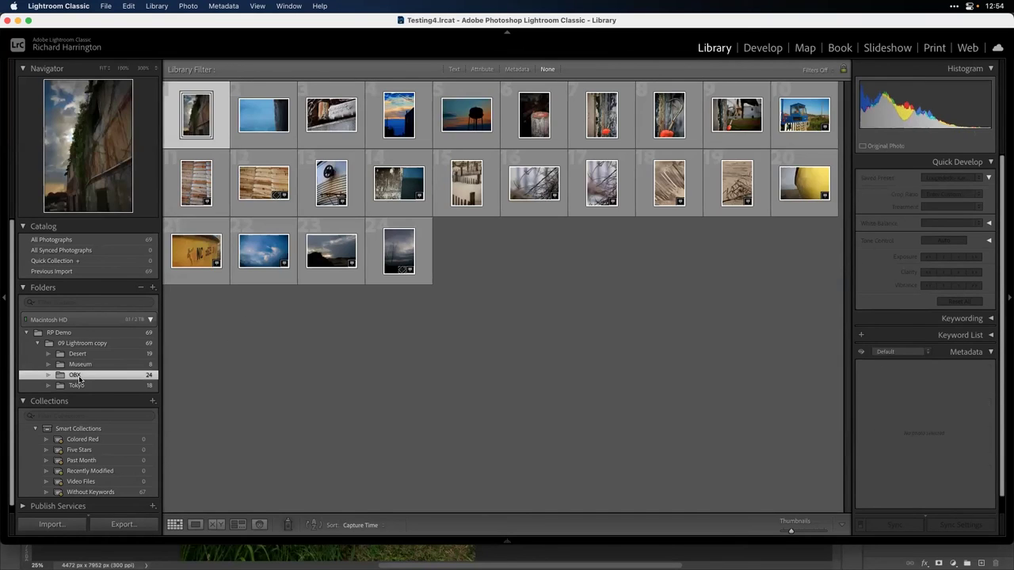
key("super+a")
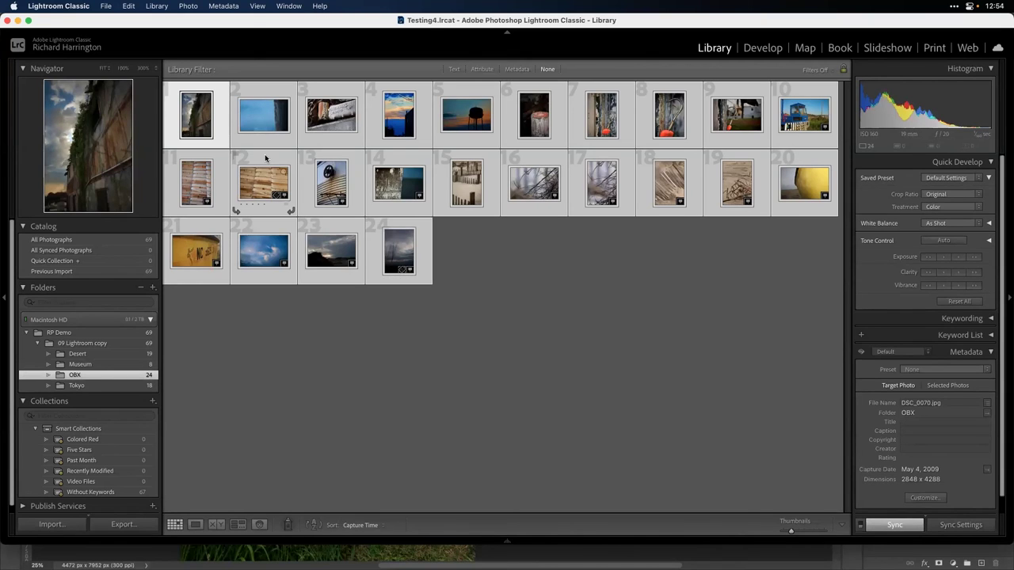
left_click(190, 6)
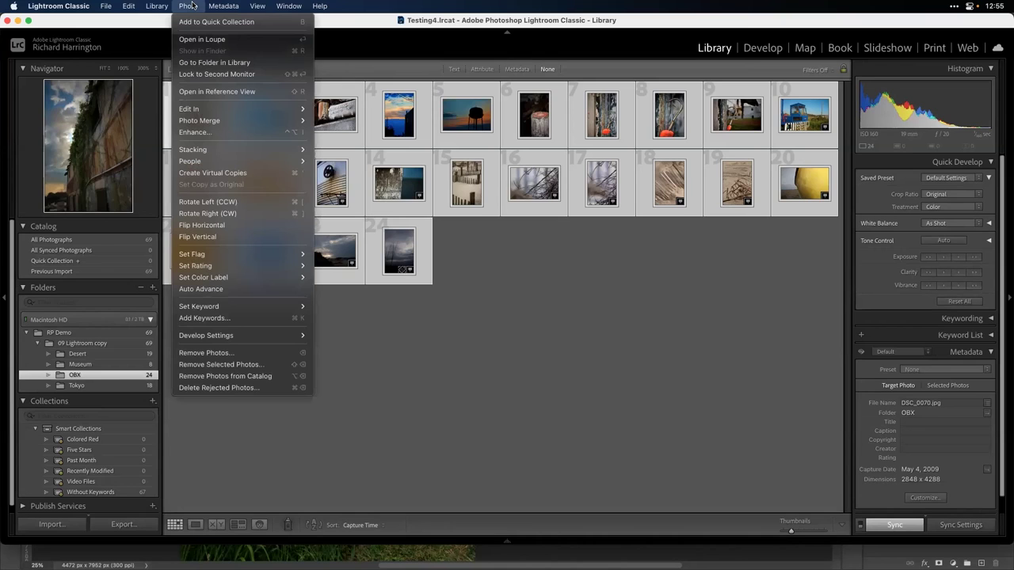
mouse_move(202, 108)
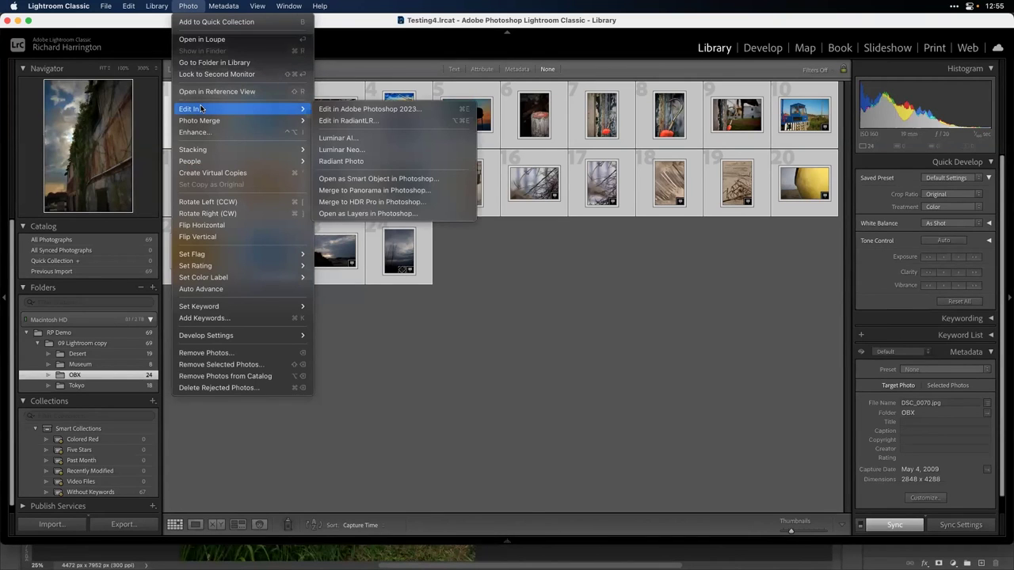
left_click(356, 161)
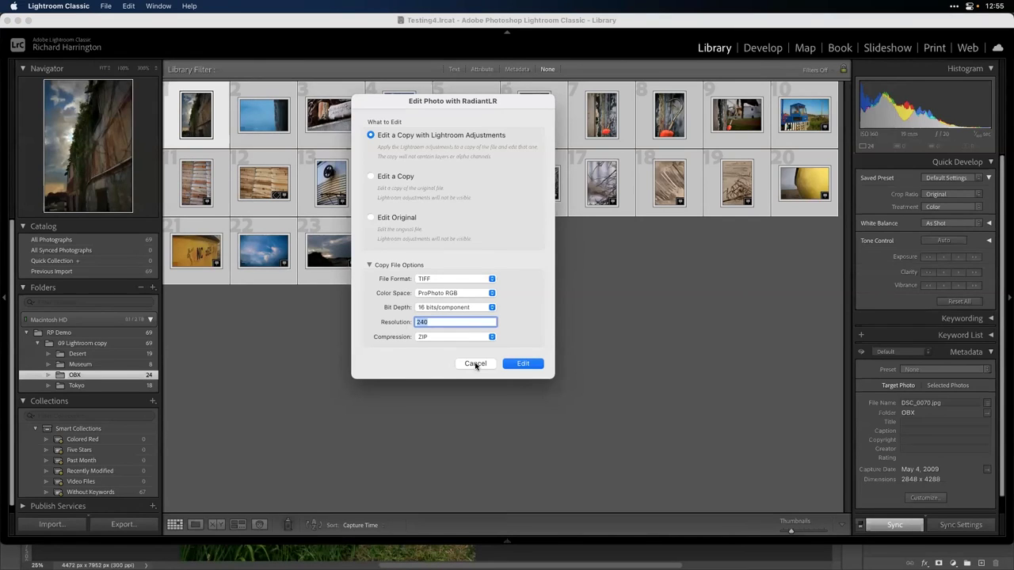
left_click(370, 176)
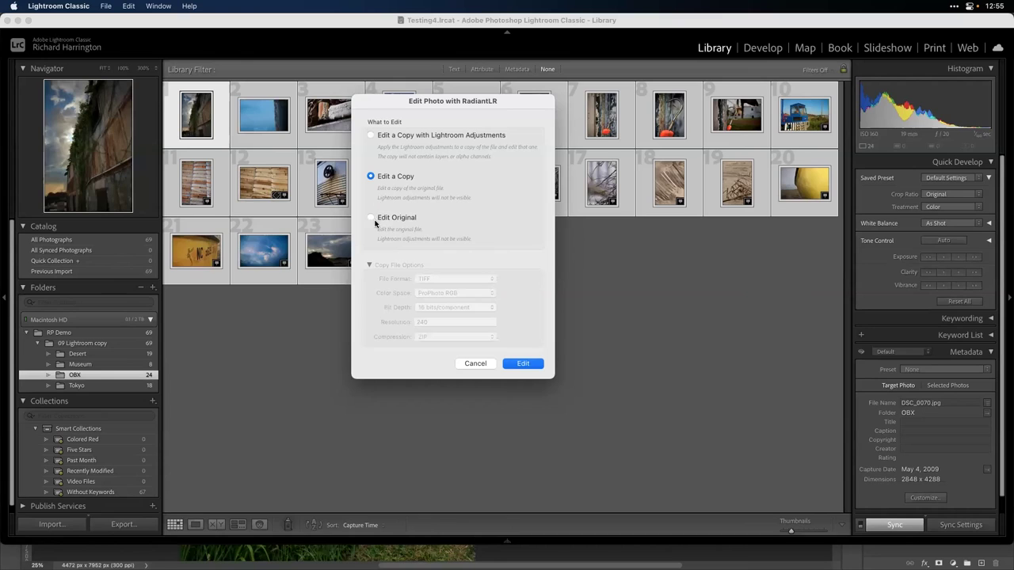
left_click(371, 218)
left_click(475, 364)
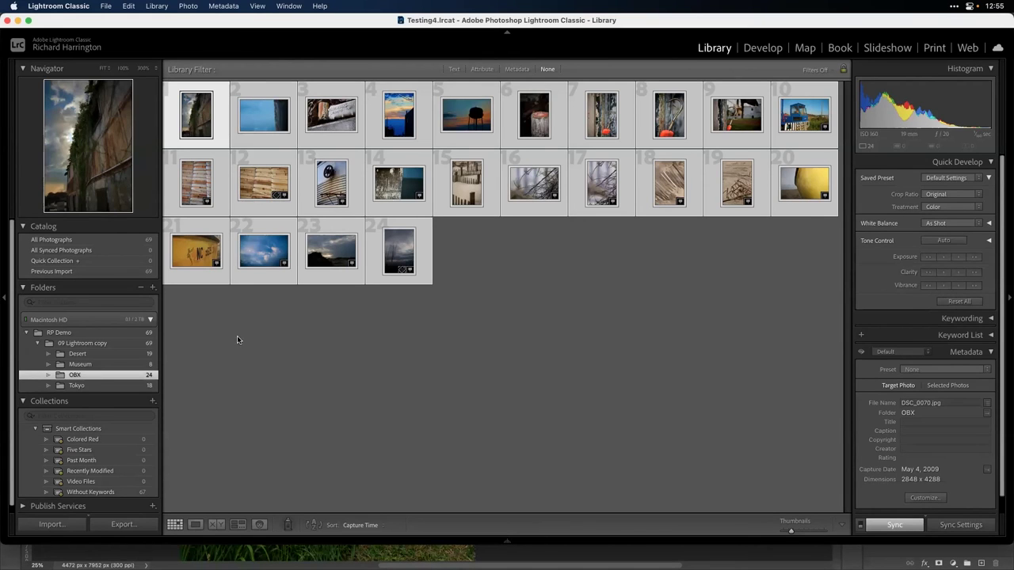
- Select all photos in the Museum folder and open their export settings with Radiant Photo as the export destination
left_click(88, 364)
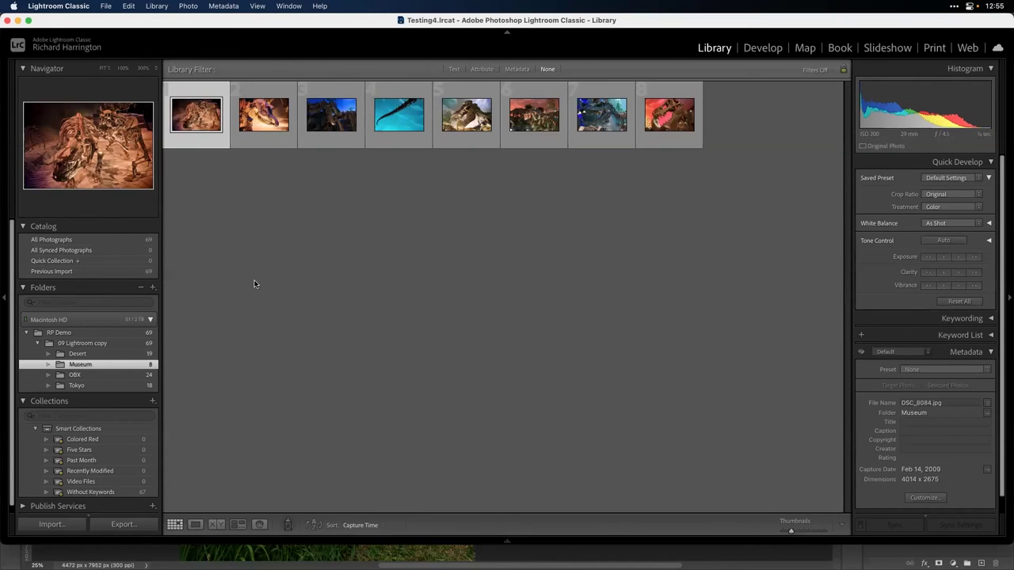
key("super+a")
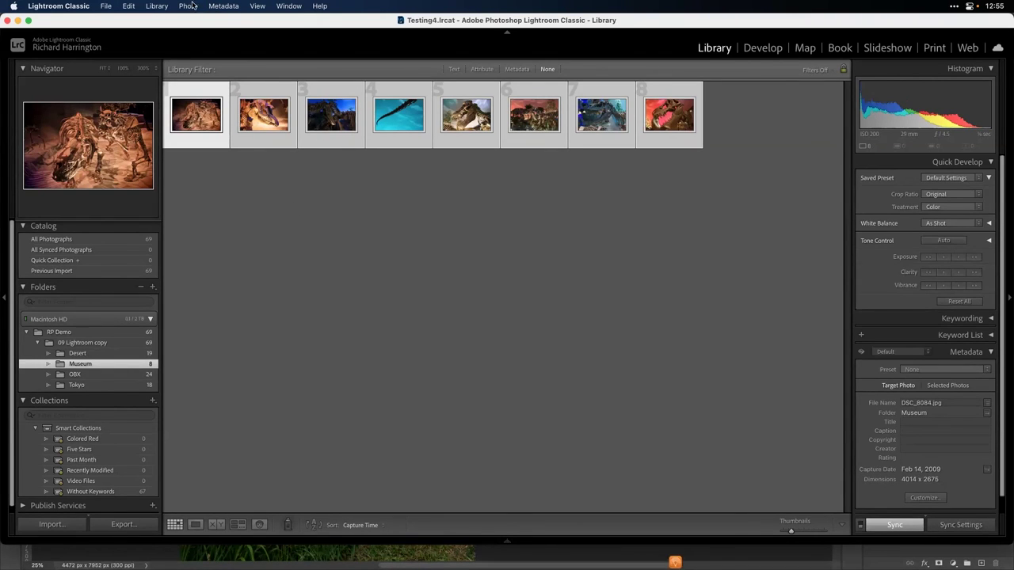
left_click(103, 5)
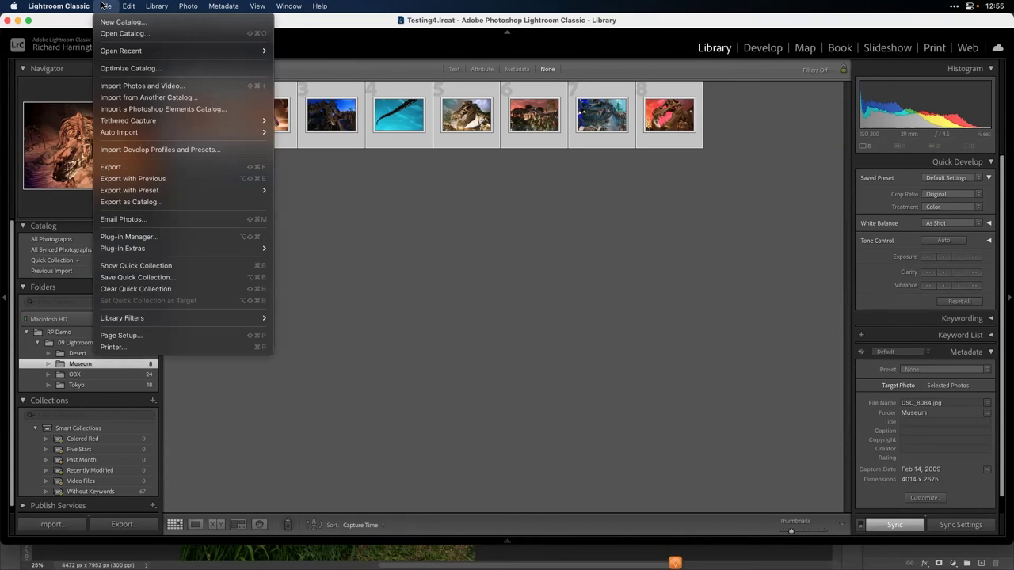
left_click(150, 169)
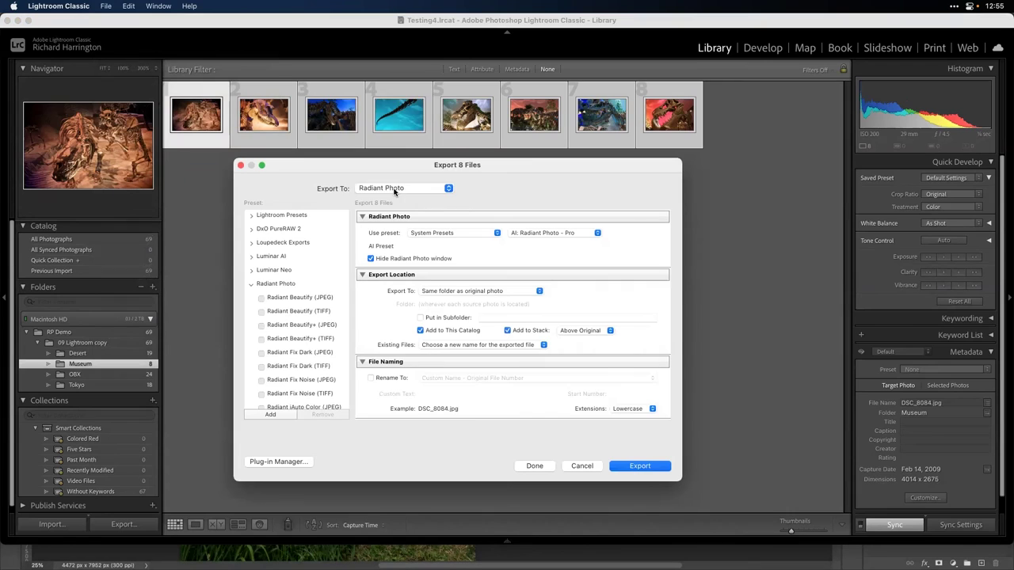
left_click(392, 189)
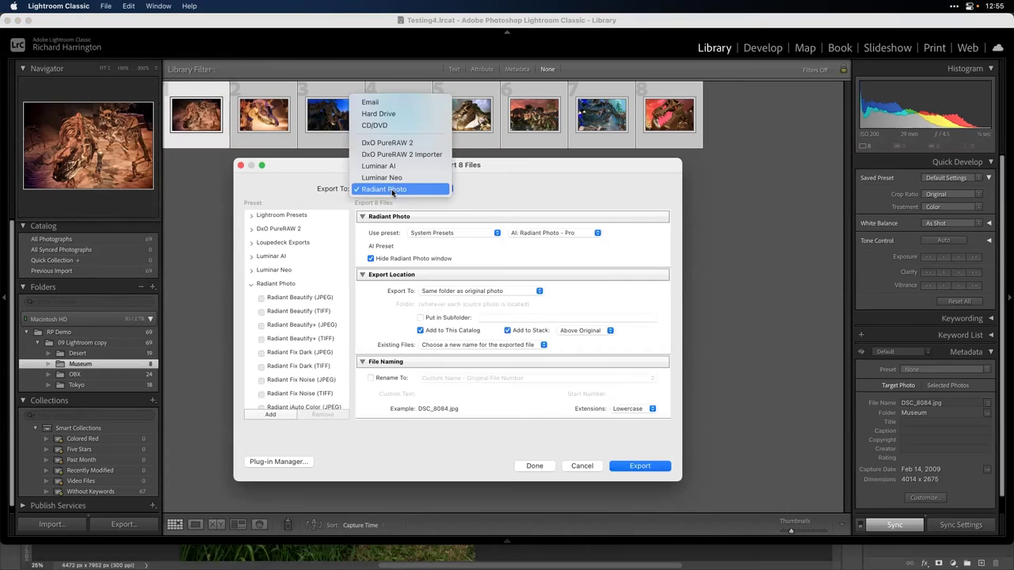
left_click(506, 187)
- Keep System Presets as the Radiant Photo preset group and choose the AI: Radiant Photo - Subtle preset
left_click(464, 234)
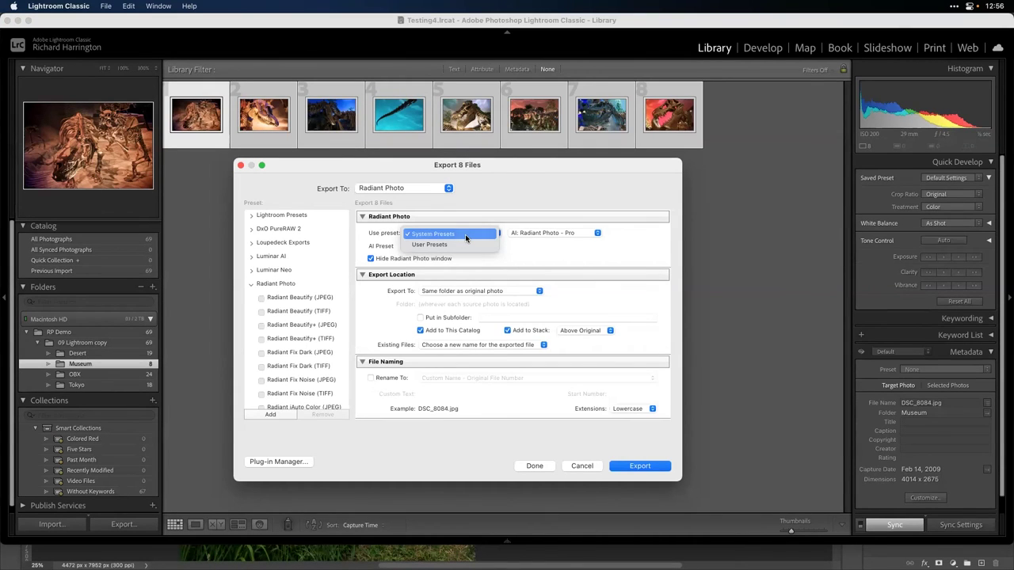
left_click(466, 236)
left_click(527, 233)
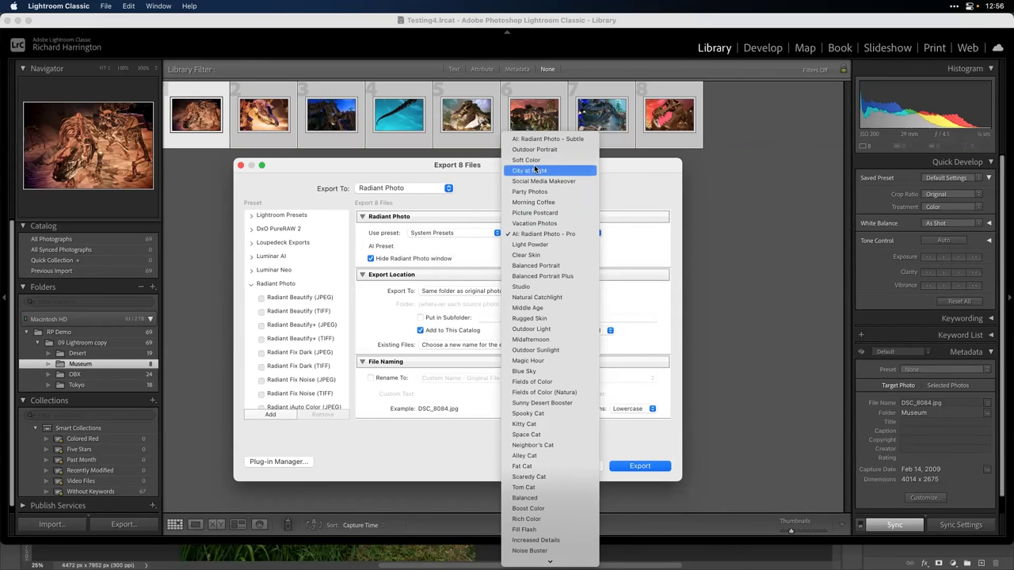
left_click(538, 140)
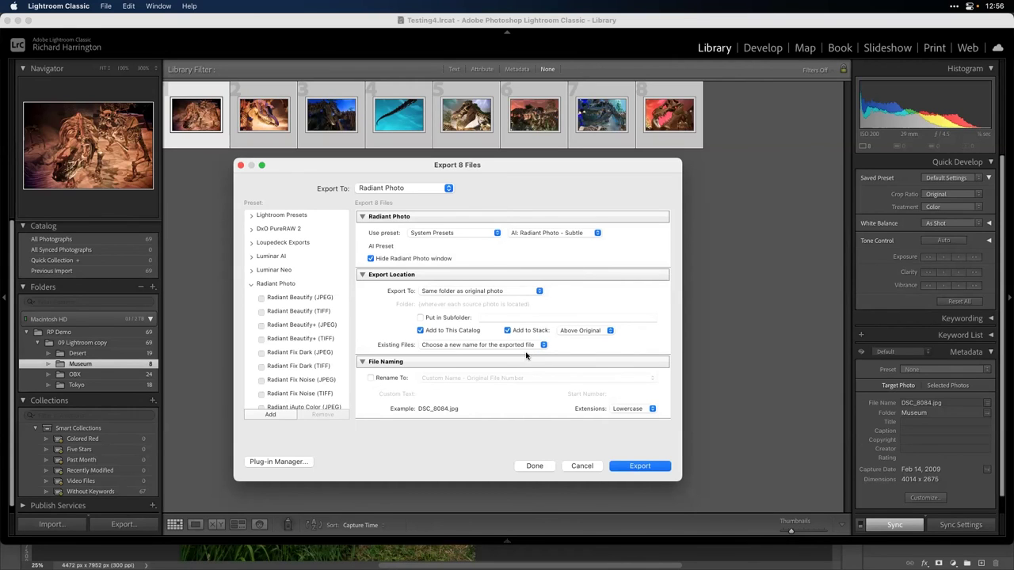
- Collapse the Video export settings and keep the color space of the JPEG files as ProPhoto RGB
scroll(531, 305, "down", 2)
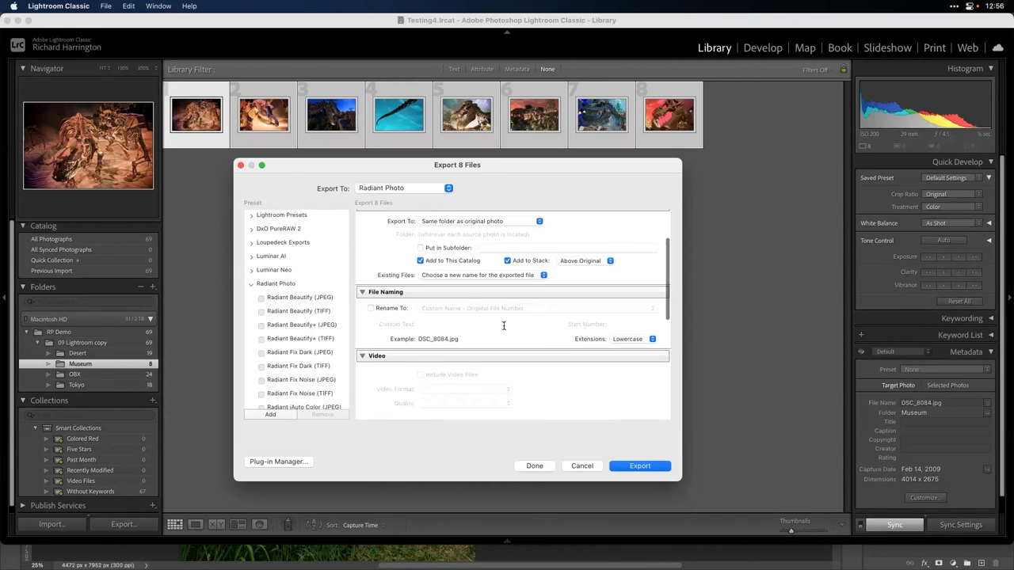
scroll(466, 306, "down", 2)
left_click(360, 278)
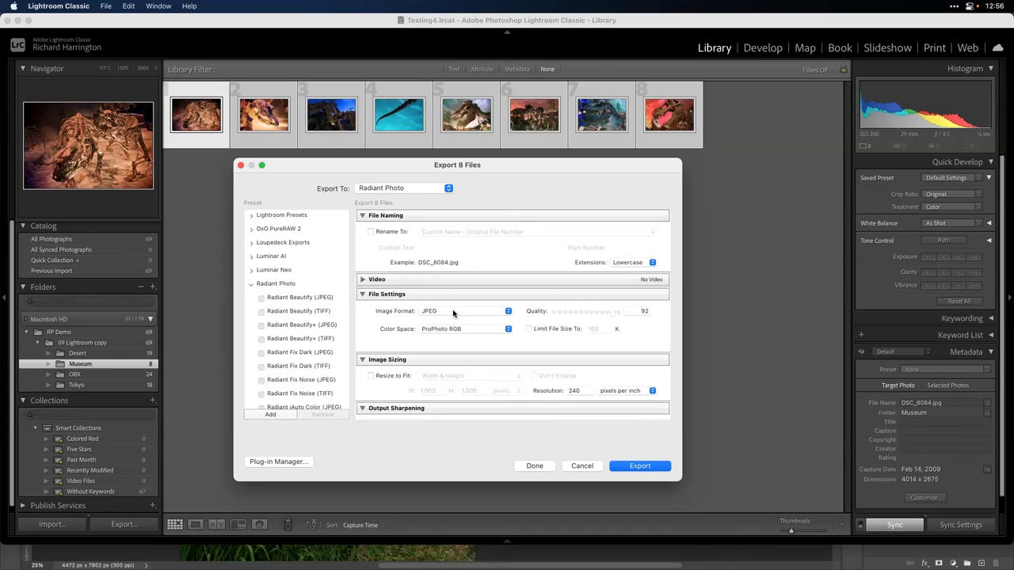
left_click(464, 329)
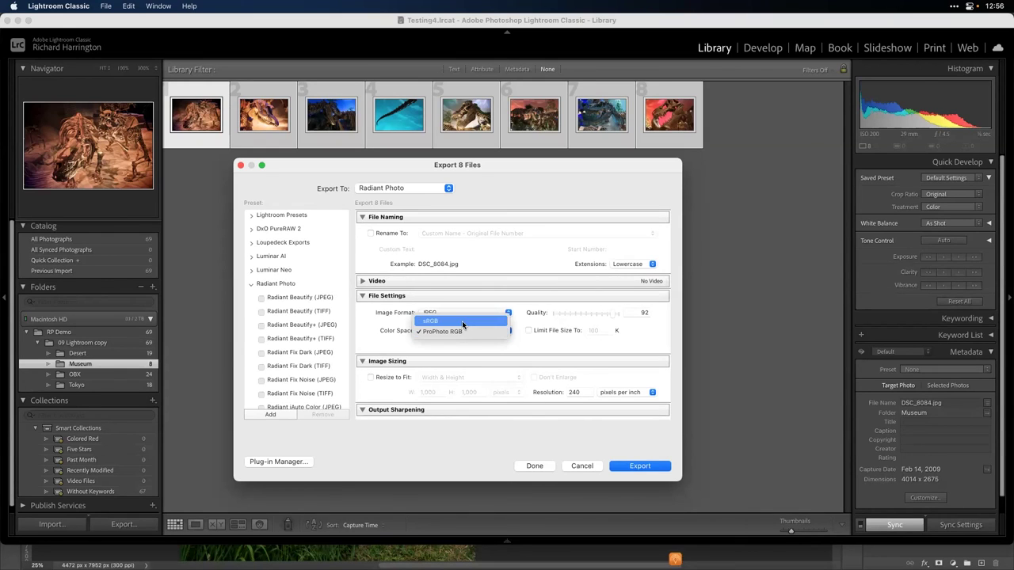
left_click(462, 333)
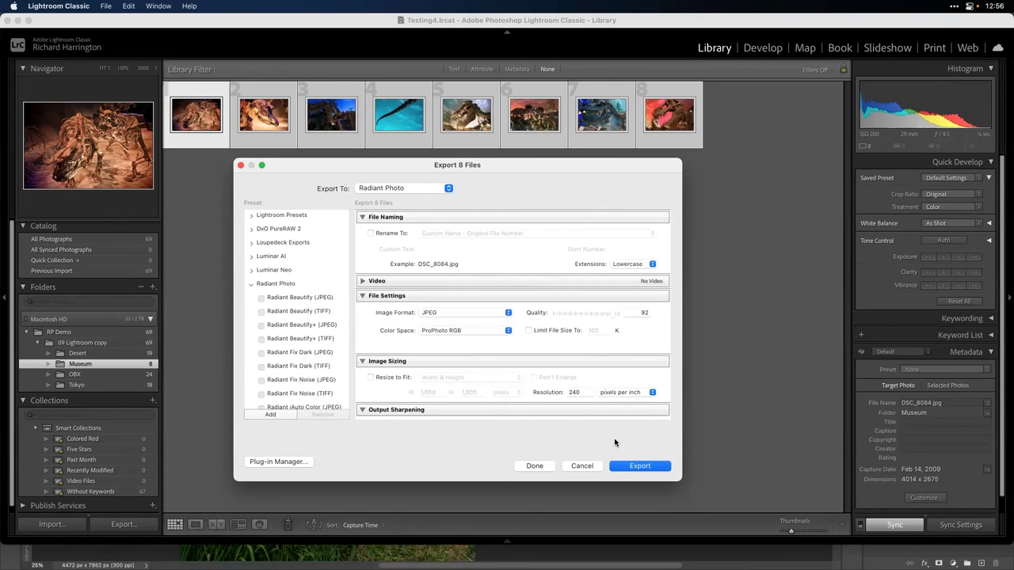
- Export the Museum photos through Radiant Photo and dismiss the completion message
left_click(639, 467)
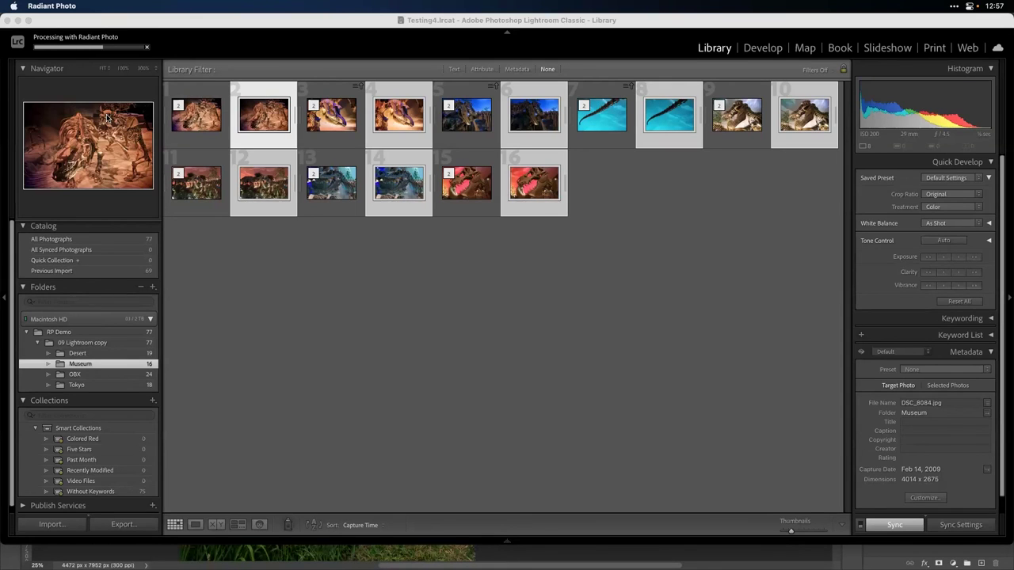
left_click(242, 253)
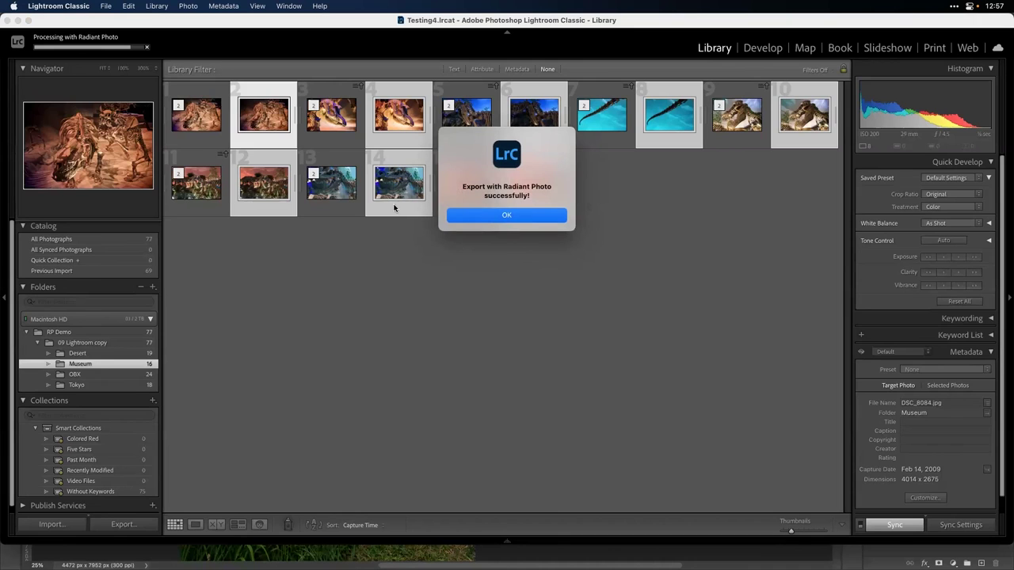
left_click(477, 218)
- Compare the processed Museum photos with their originals in the enlarged single-photo view, and return to the thumbnail grid
double_click(195, 115)
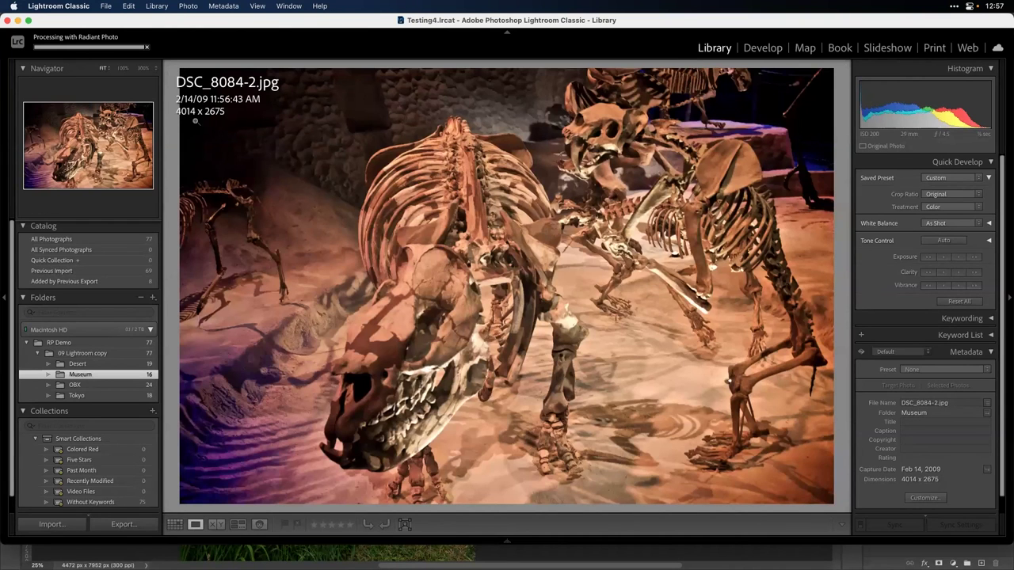
key("Right")
key("Left")
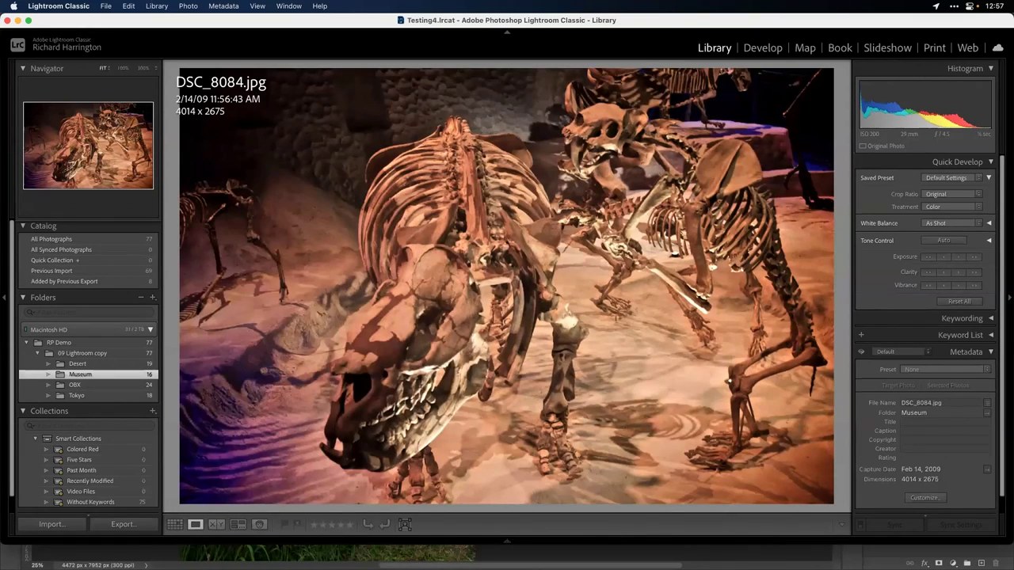
key("Right")
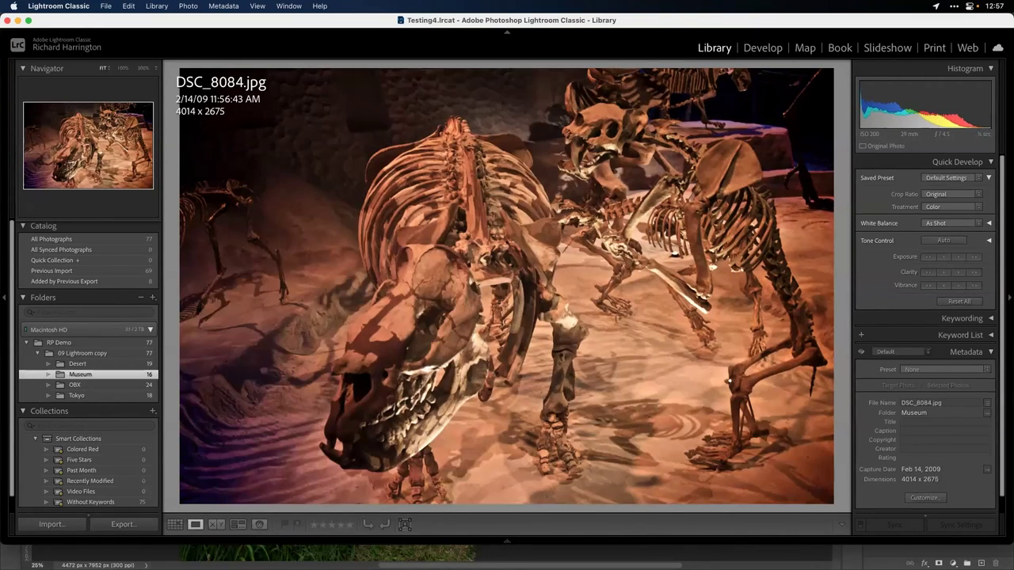
key("Right")
key("Right")
key("Right")
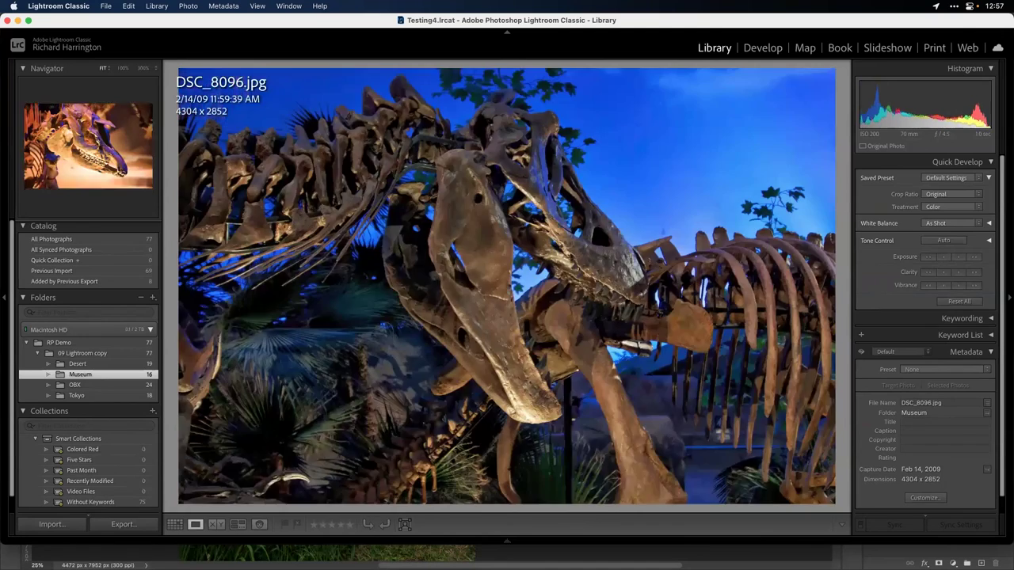
key("Right")
key("Left")
key("Right")
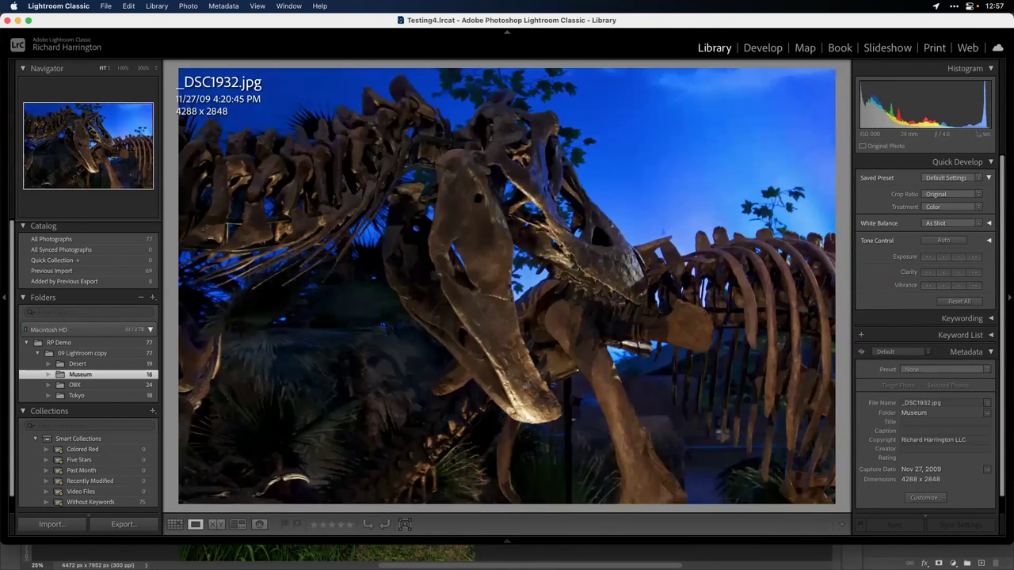
key("Right")
key("Right")
key("Left")
key("Right")
key("Right")
key("Right")
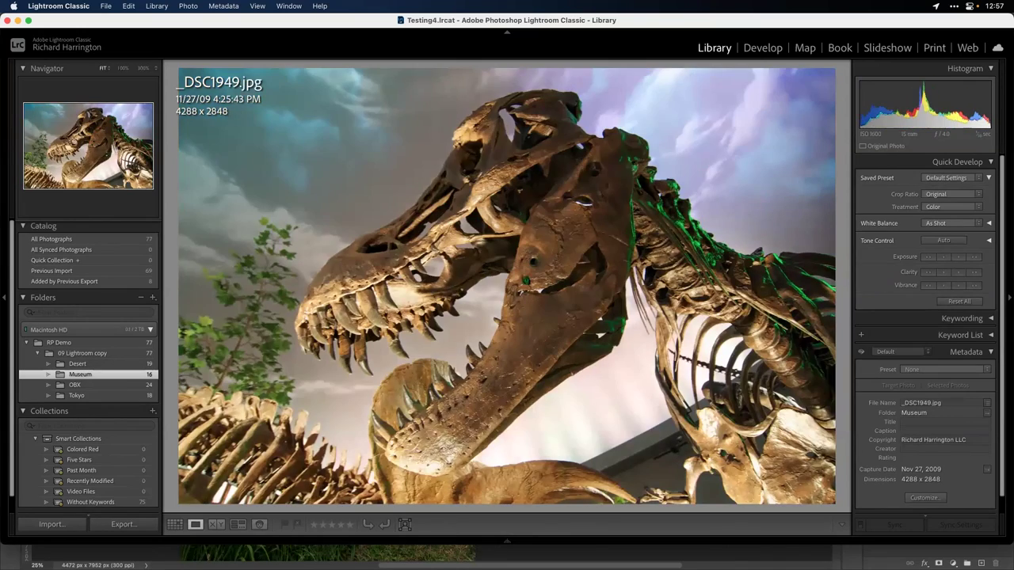
key("Right")
key("Right")
key("Right")
key("Right")
key("Right")
key("Right")
key("Left")
key("Right")
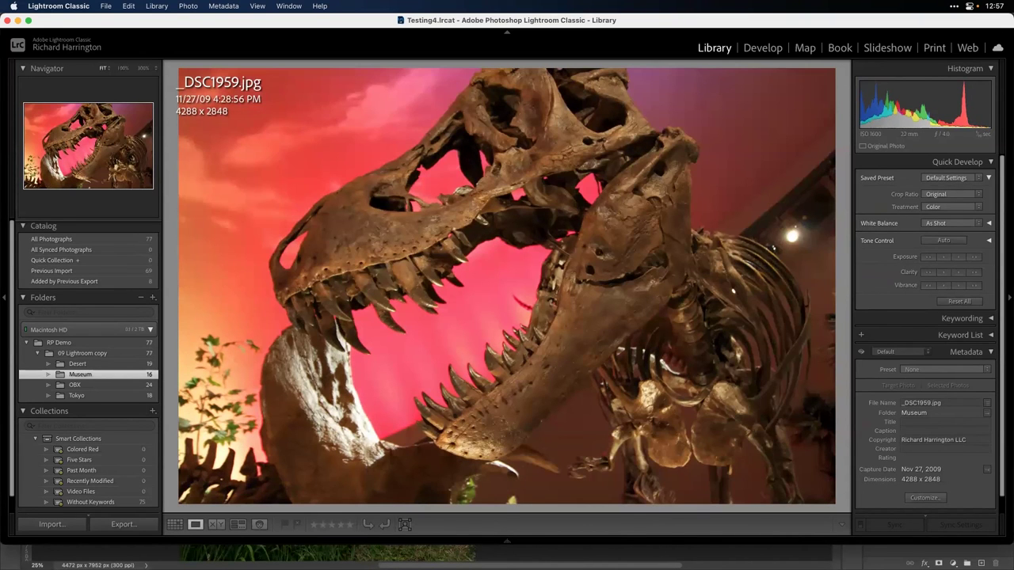
key("g")
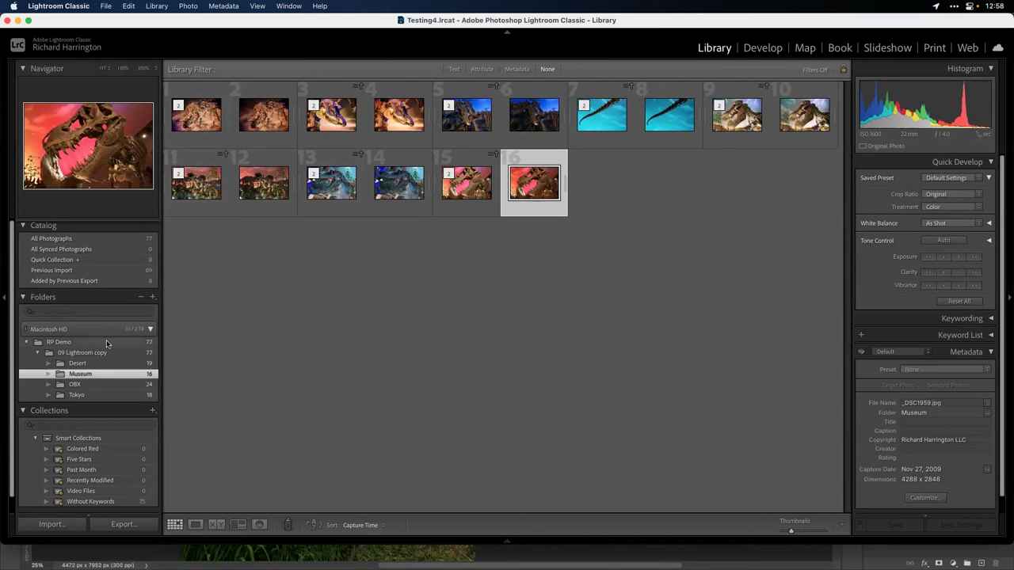
- Select all photos in the OBX folder and open the export settings for them
left_click(87, 387)
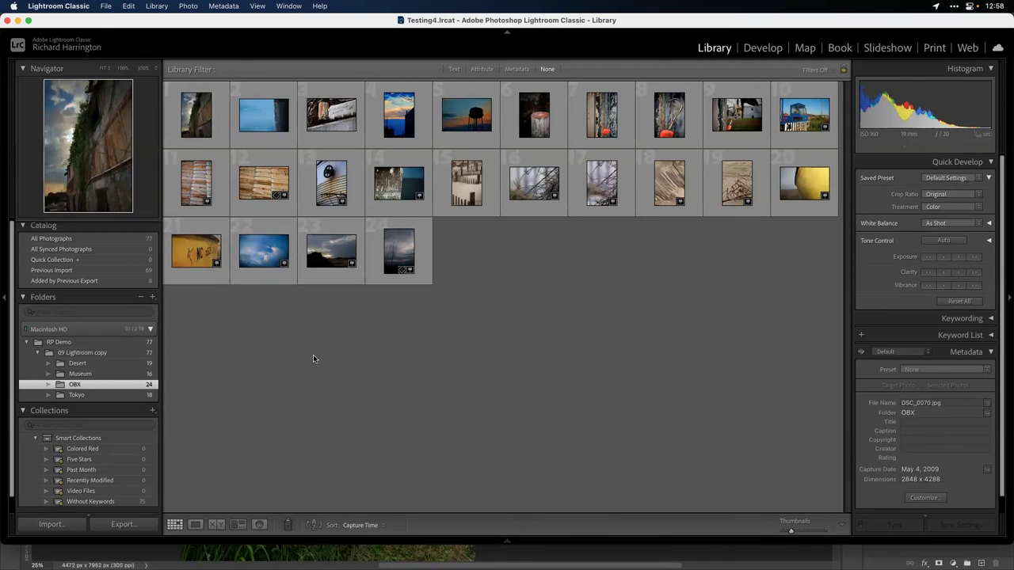
key("super+a")
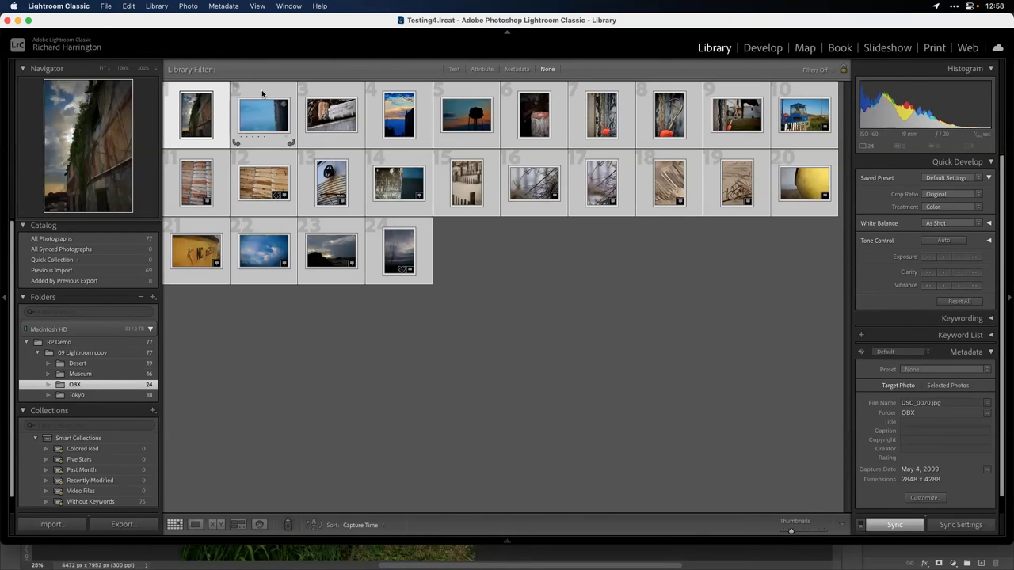
left_click(200, 6)
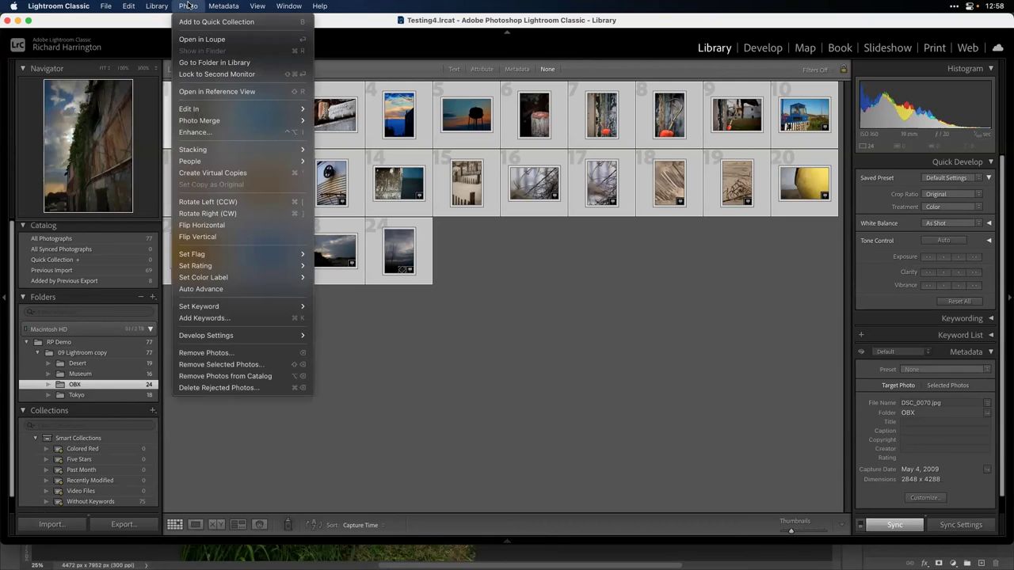
mouse_move(239, 120)
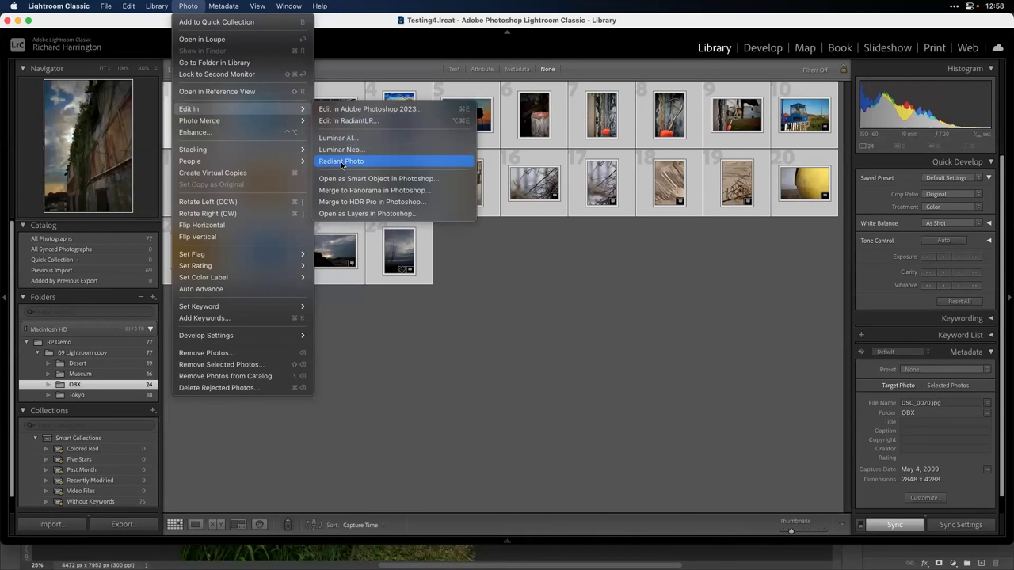
mouse_move(106, 6)
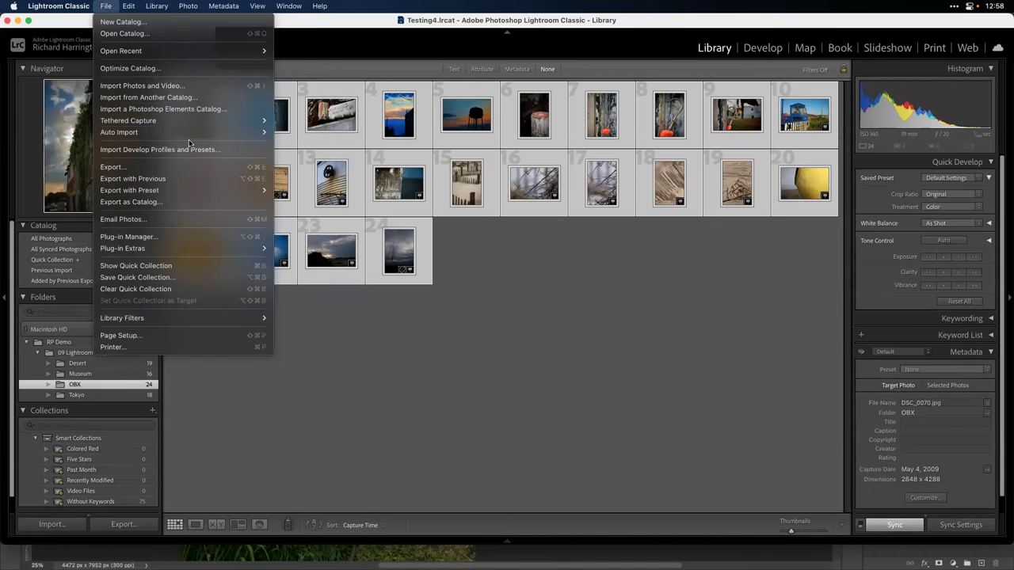
left_click(203, 166)
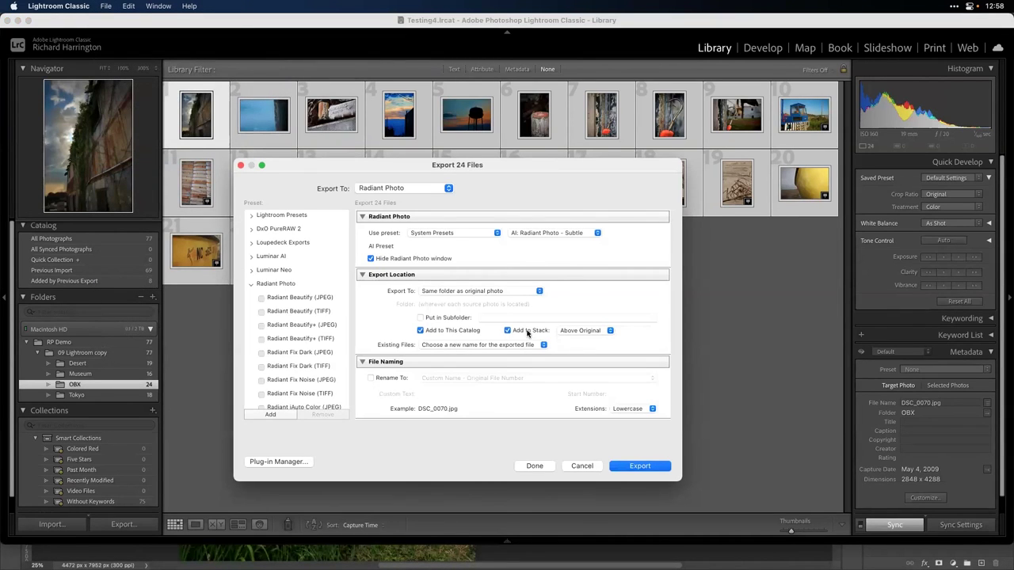
- Keep the exported files stacked Above Original and set their image format to TIFF
left_click(585, 331)
left_click(648, 327)
scroll(491, 347, "down", 6)
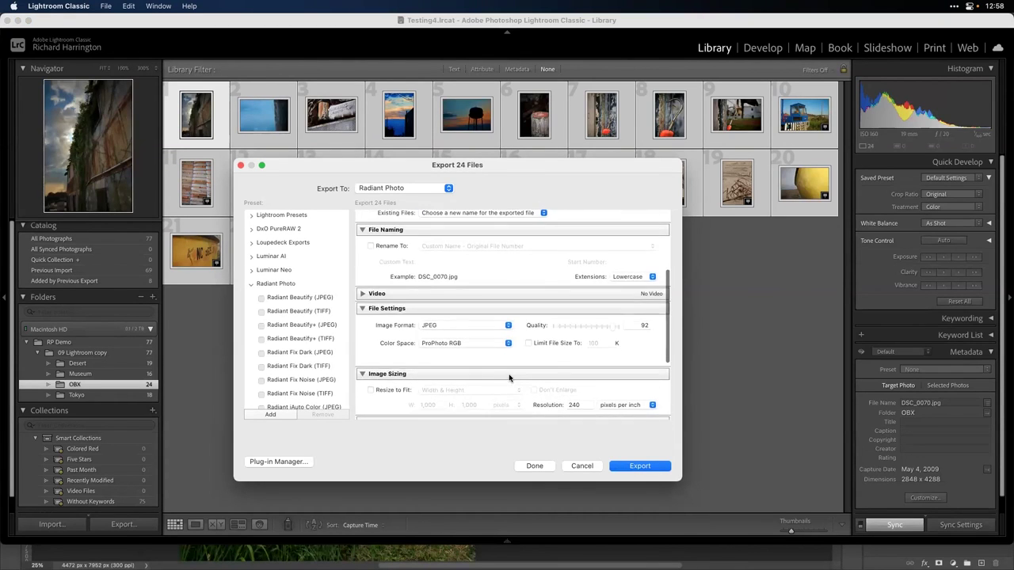
left_click(440, 283)
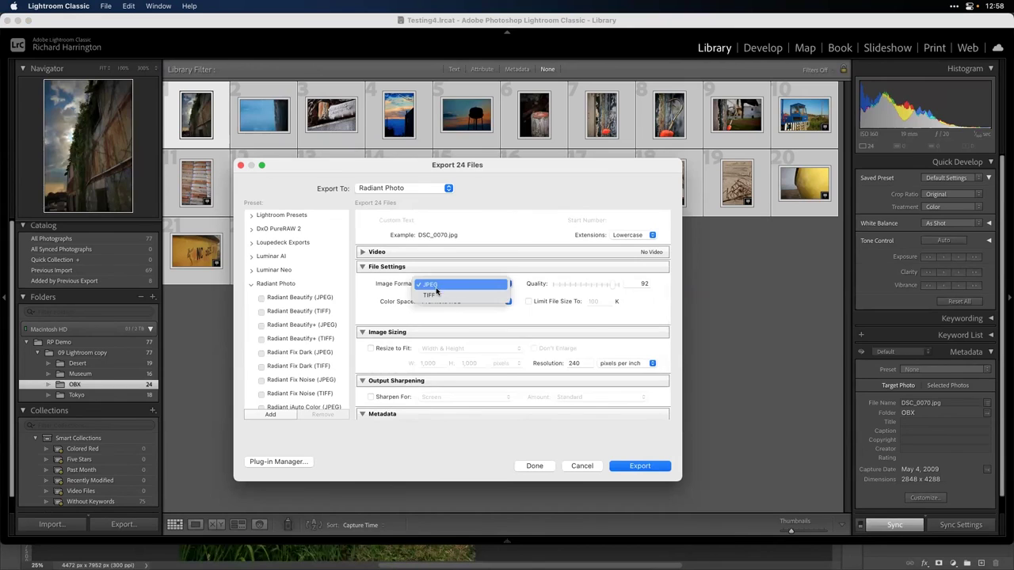
left_click(435, 294)
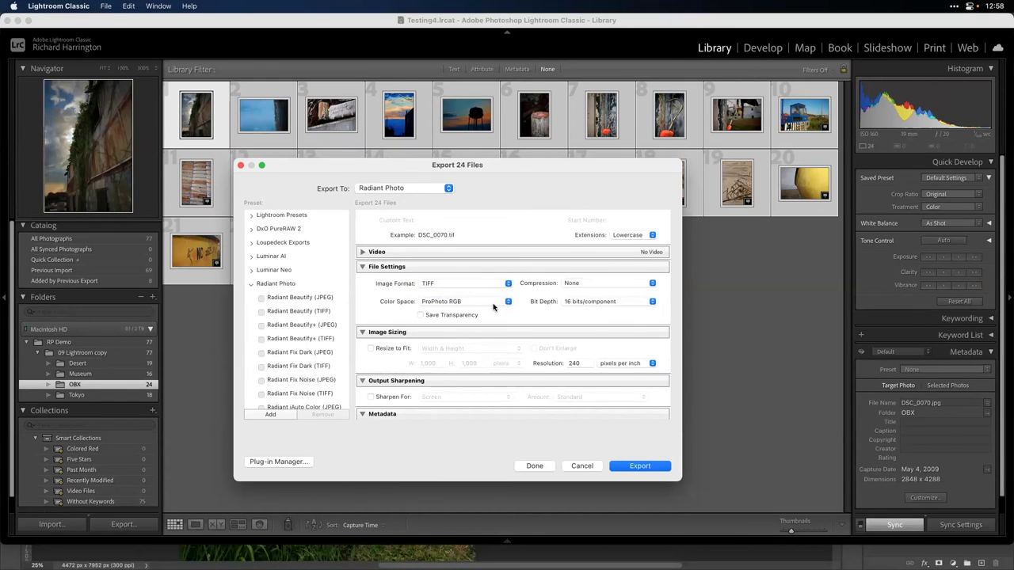
- Turn off hiding the Radiant Photo window and export the OBX photos to it
scroll(486, 314, "up", 3)
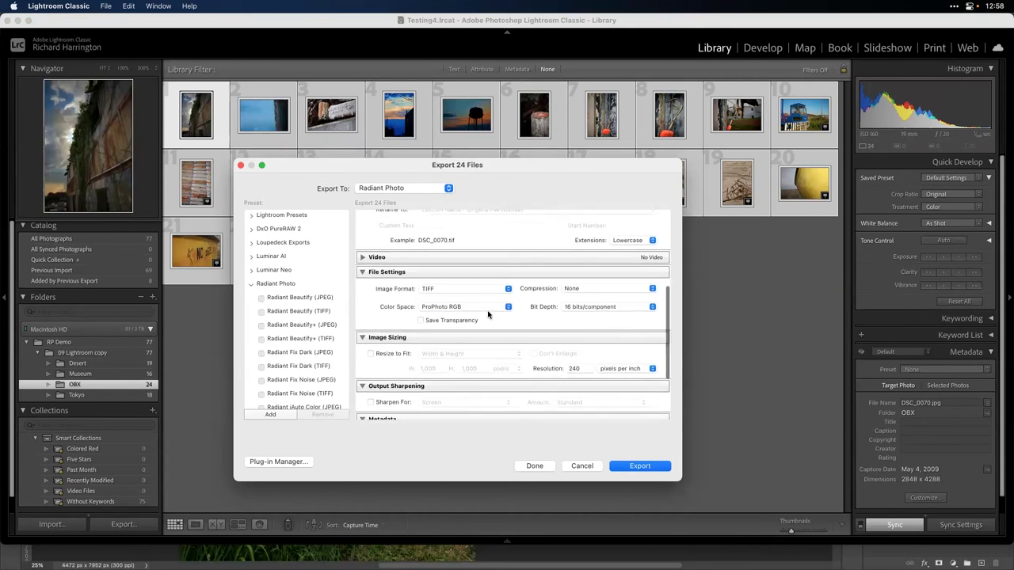
scroll(487, 315, "up", 5)
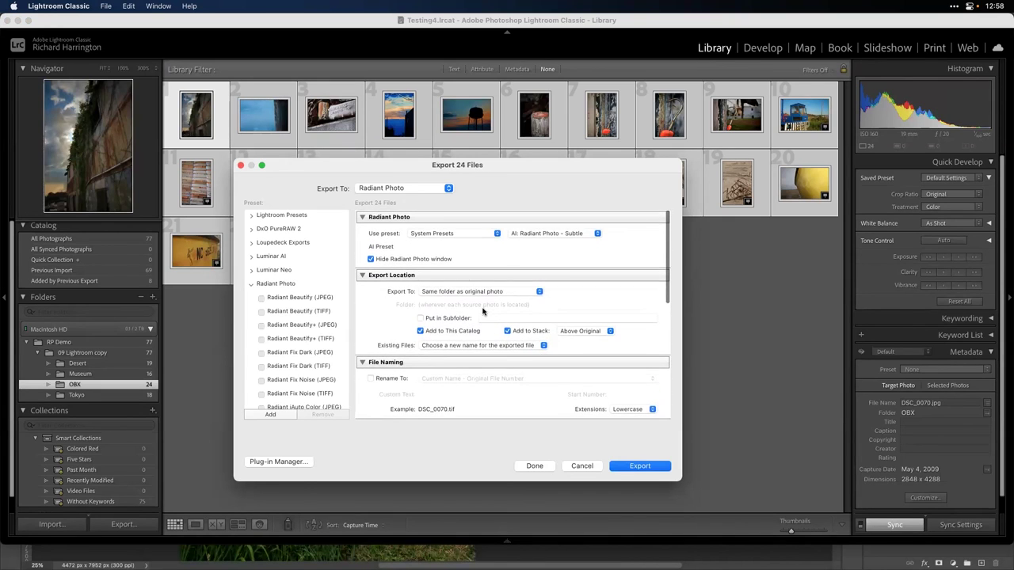
left_click(371, 259)
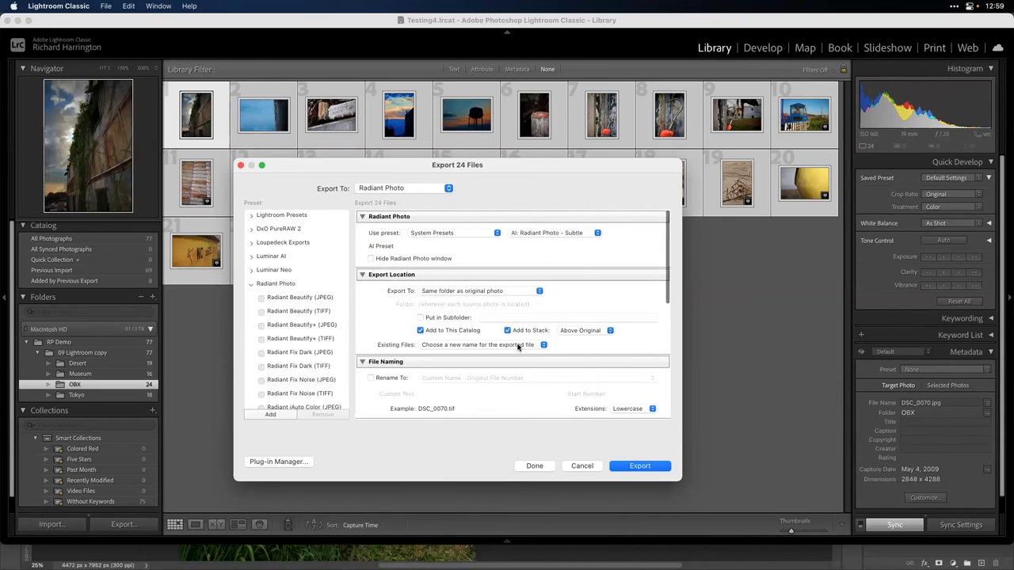
scroll(518, 342, "down", 1)
scroll(522, 340, "up", 1)
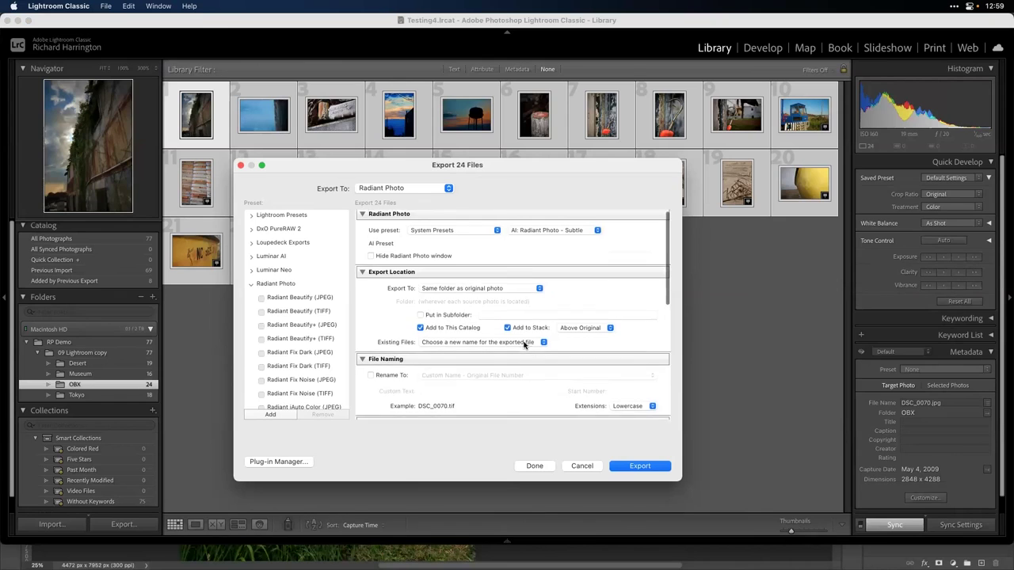
left_click(661, 472)
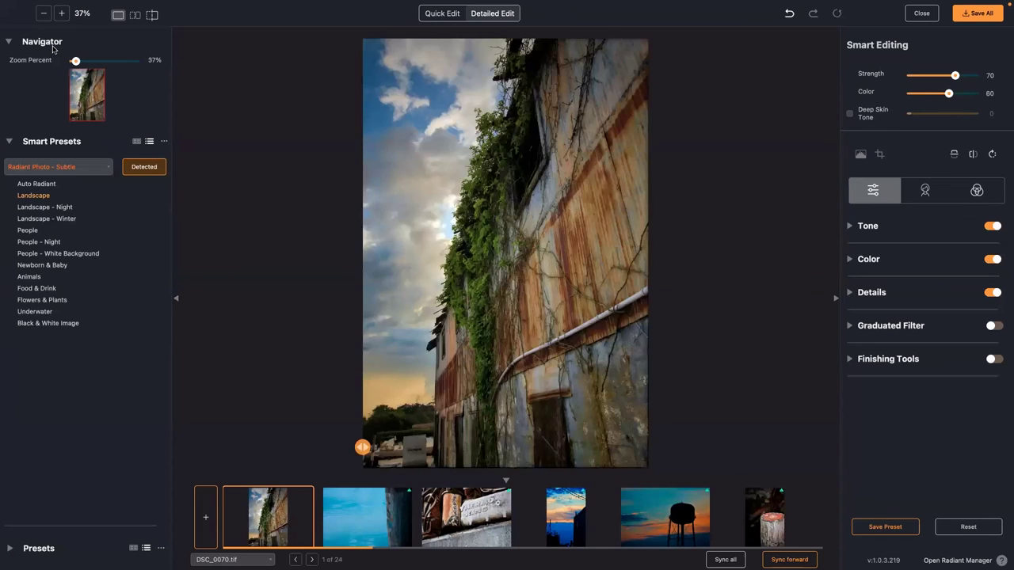
- Compare the first few OBX photos with their unedited versions, moving through them one by one
left_click(451, 153)
left_click(450, 151)
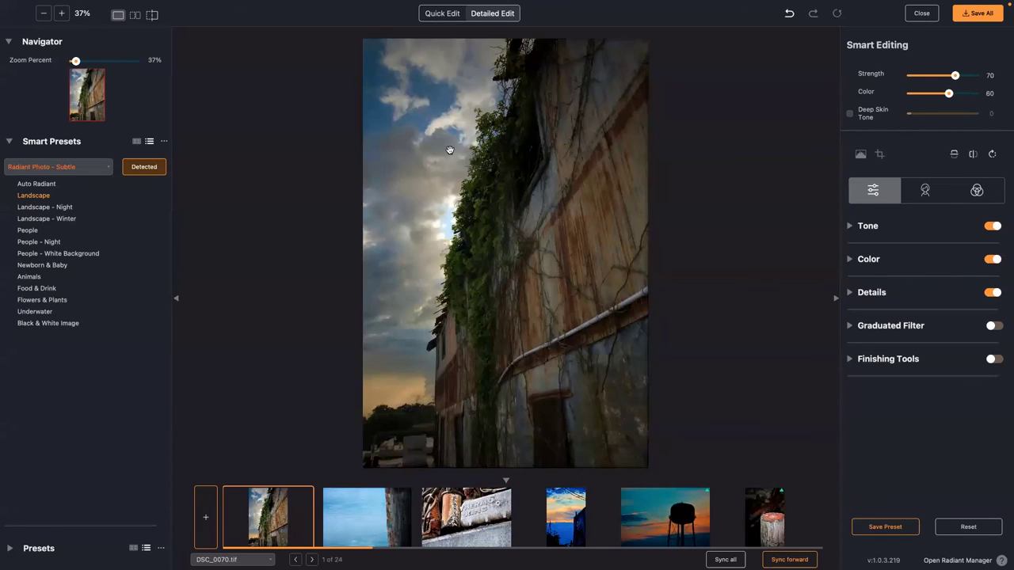
key("Right")
left_click(449, 151)
key("Right")
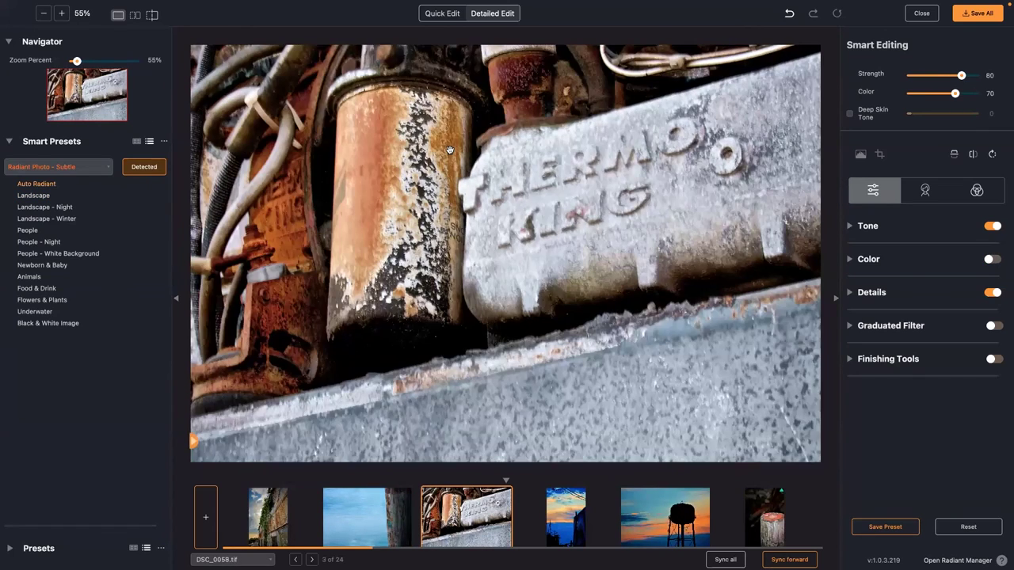
left_click(449, 150)
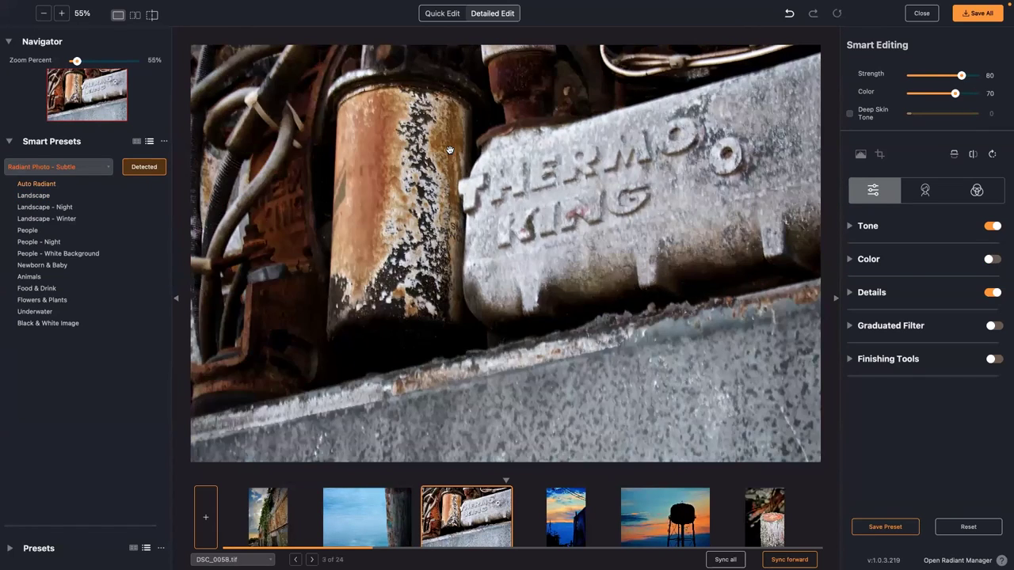
key("Right")
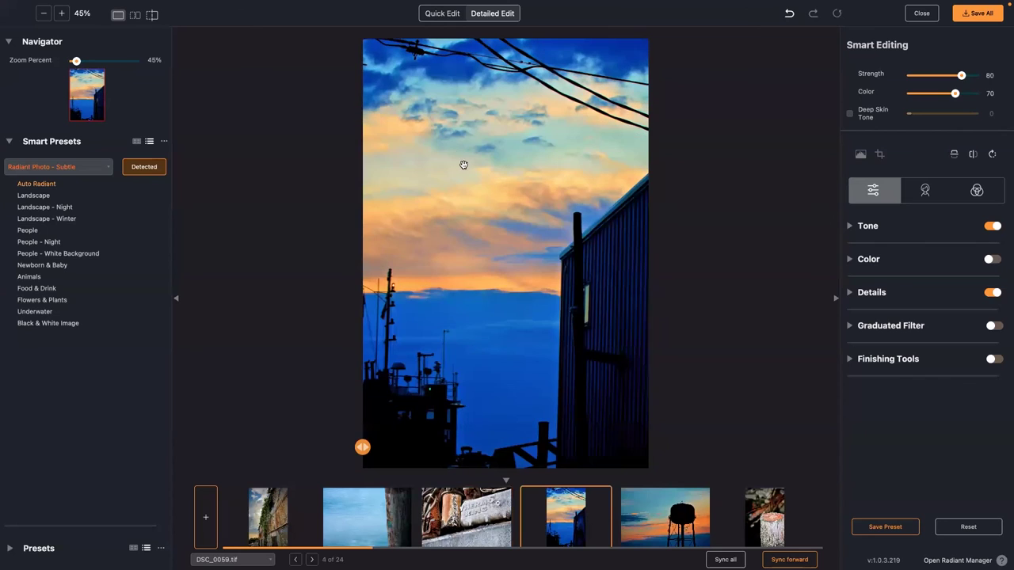
- In Quick Edit, set the Color of the harbor sunset photo to 26 and enable Light Diffusion
left_click(444, 15)
left_click_drag(955, 93, 926, 93)
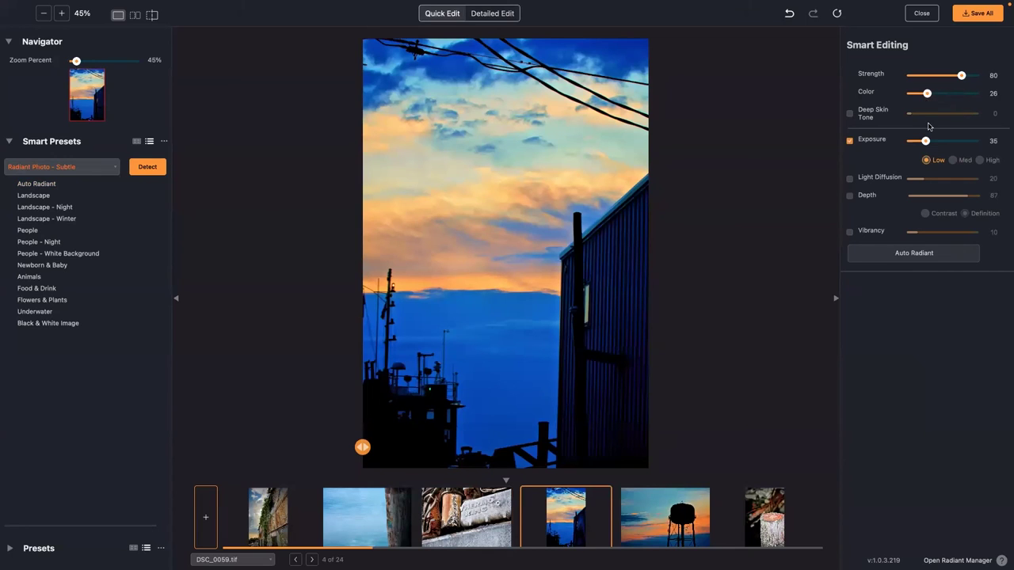
left_click(849, 179)
- For the red-topped wooden post photo, set Light Diffusion to 73 and Depth to 62
left_click(679, 507)
left_click(747, 508)
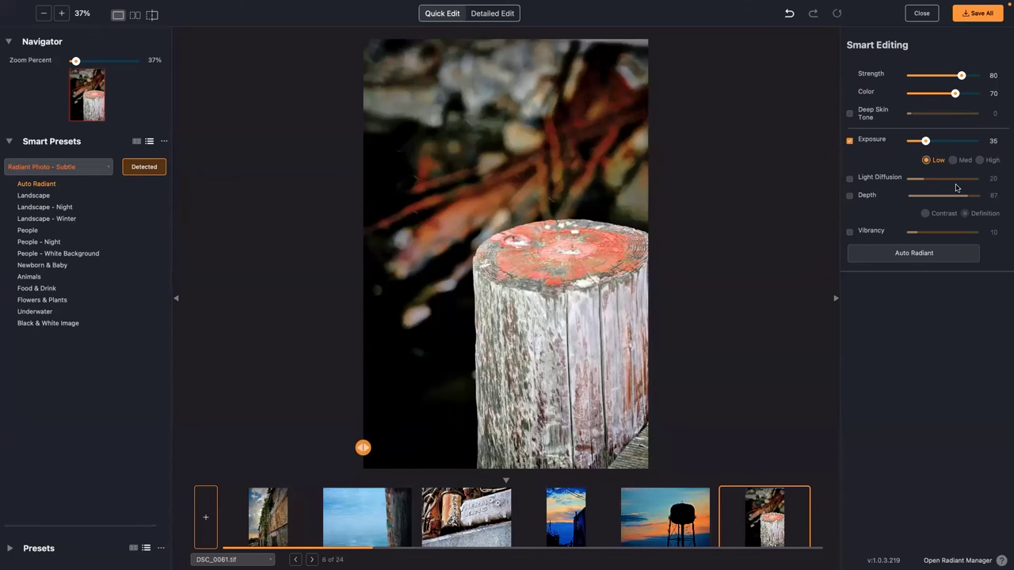
left_click(957, 179)
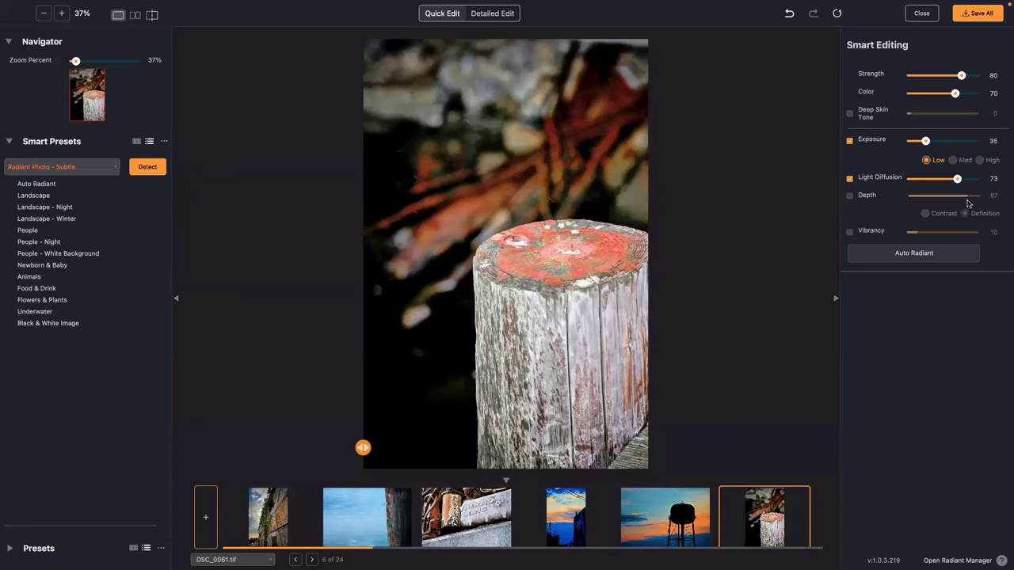
left_click(952, 196)
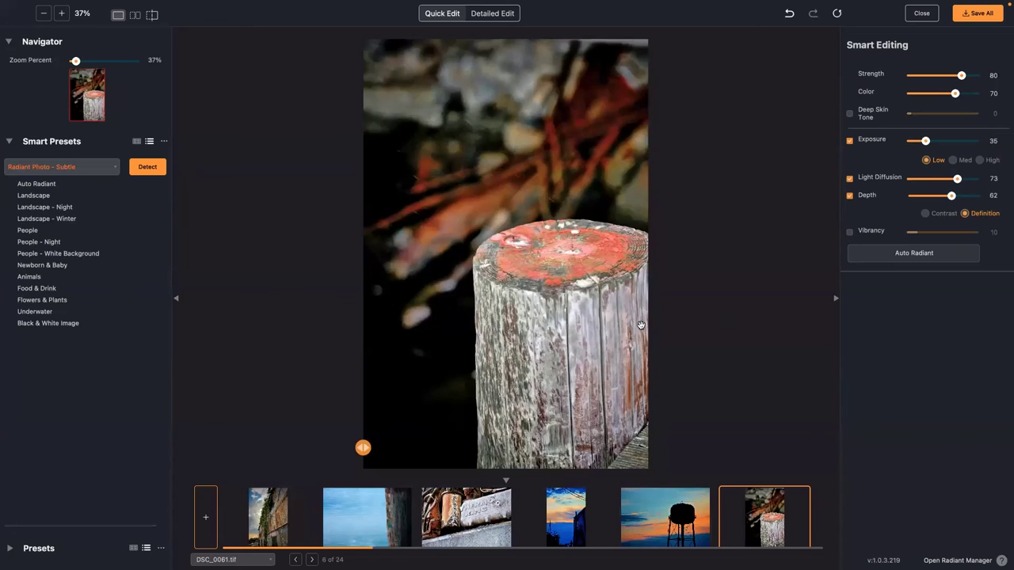
- In Detailed Edit, set the Sharpening of the fishing hook photo DSC_0069.tif to 87, leaving noise reduction off
key("Right")
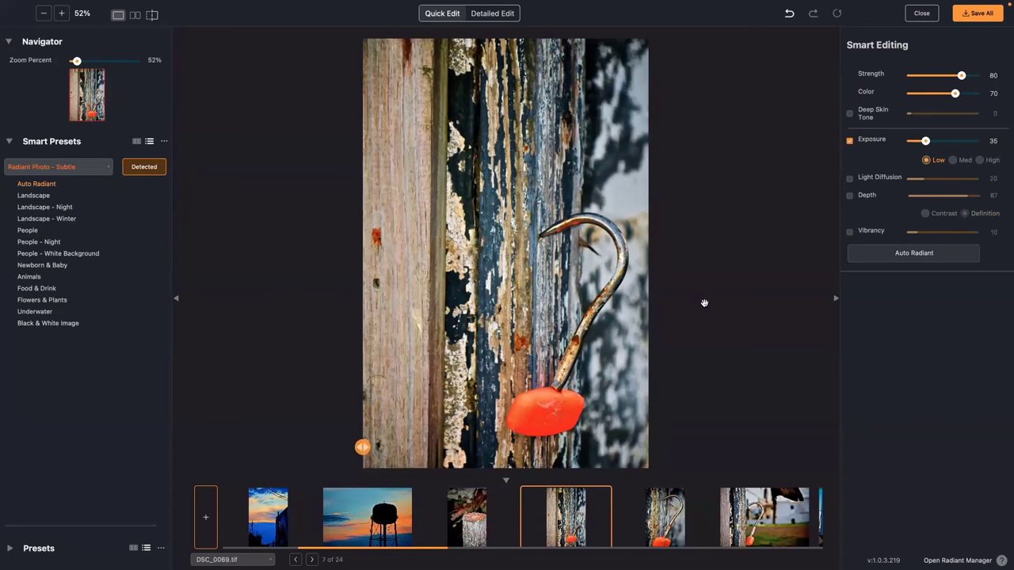
left_click(492, 13)
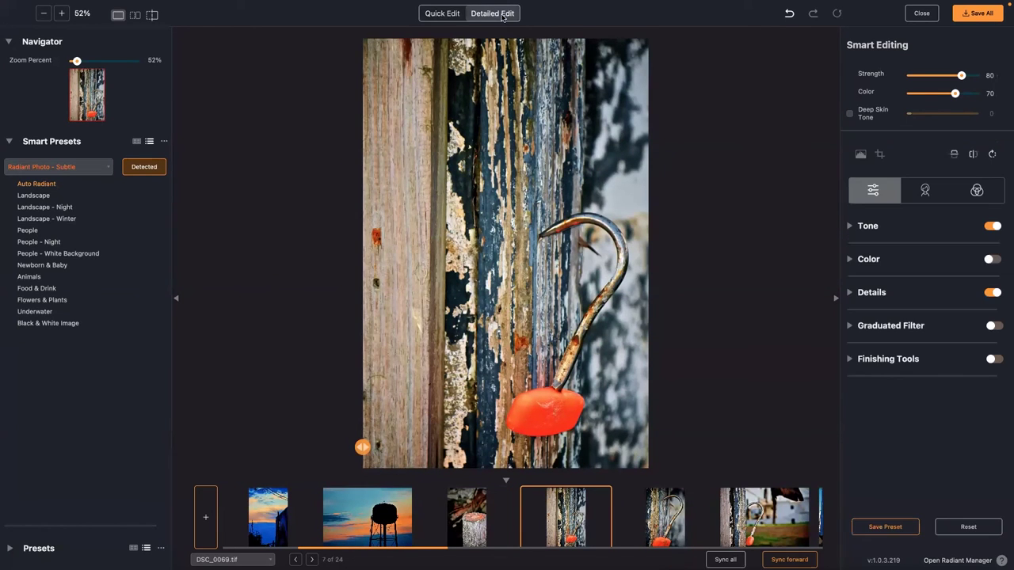
left_click(849, 293)
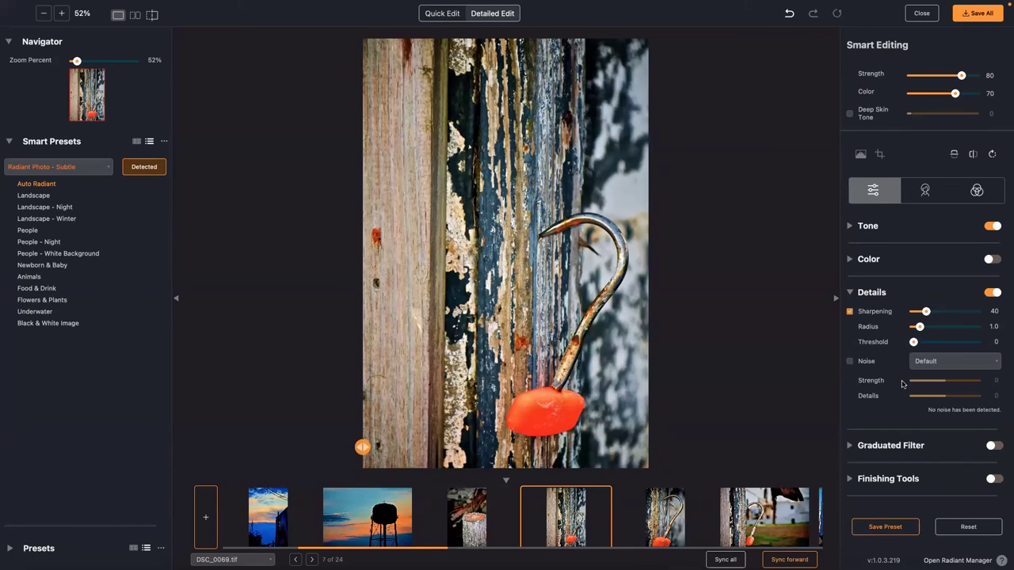
left_click(850, 362)
left_click(849, 362)
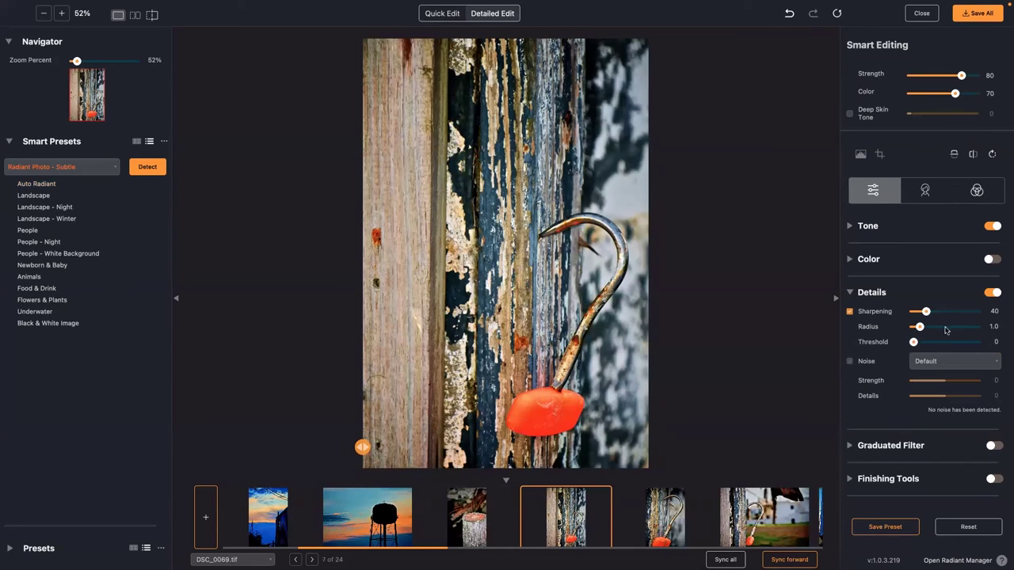
left_click_drag(958, 313, 940, 312)
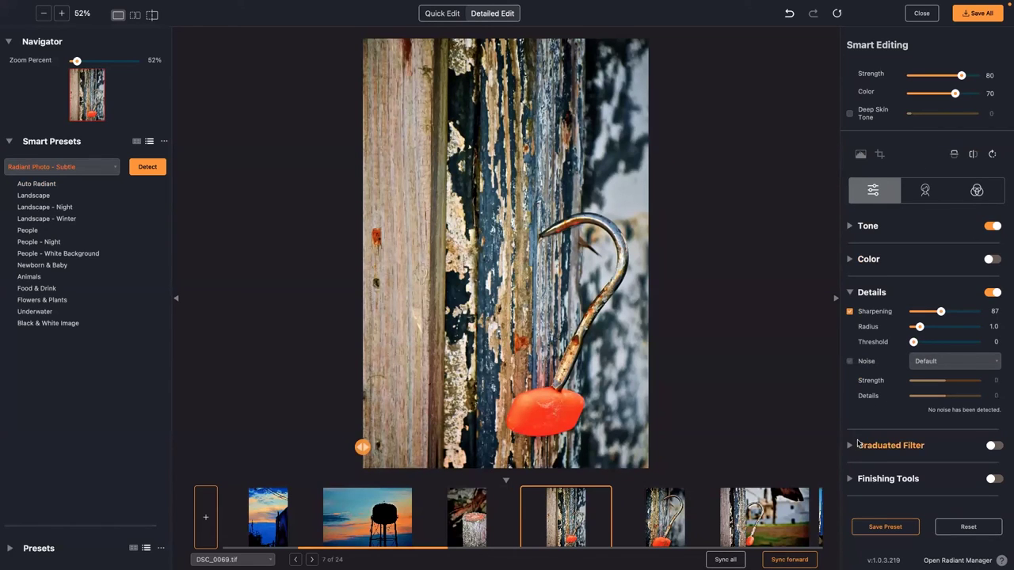
- Apply the Light Portrait Vignette preset of the Graduated Filter to the fishing hook photo
left_click(849, 448)
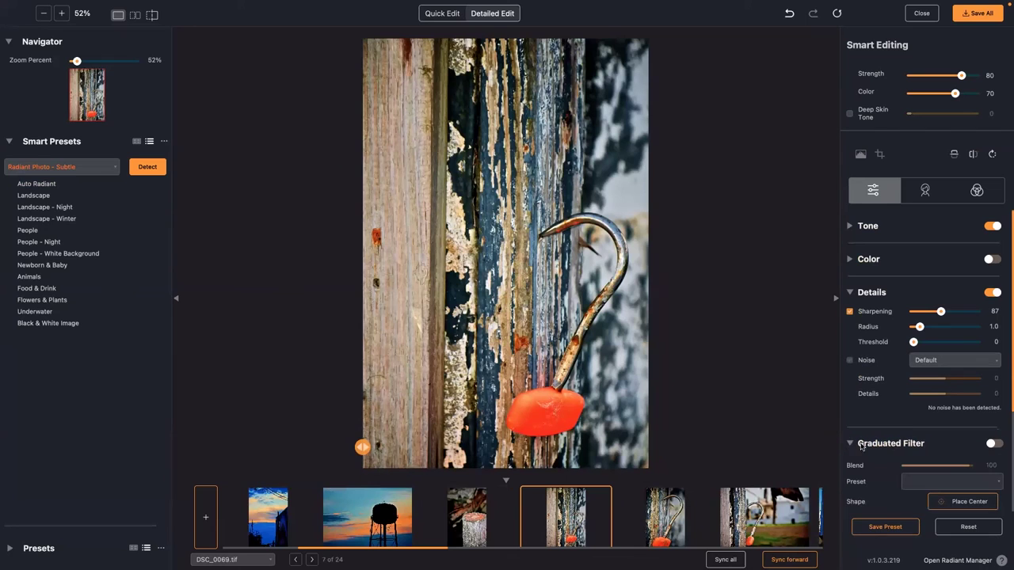
left_click(931, 487)
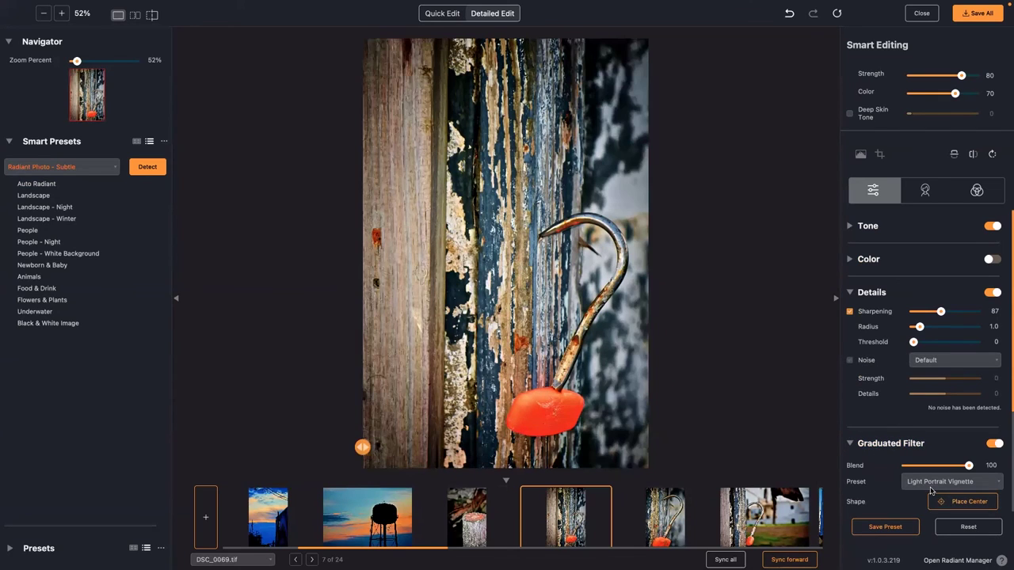
left_click(766, 506)
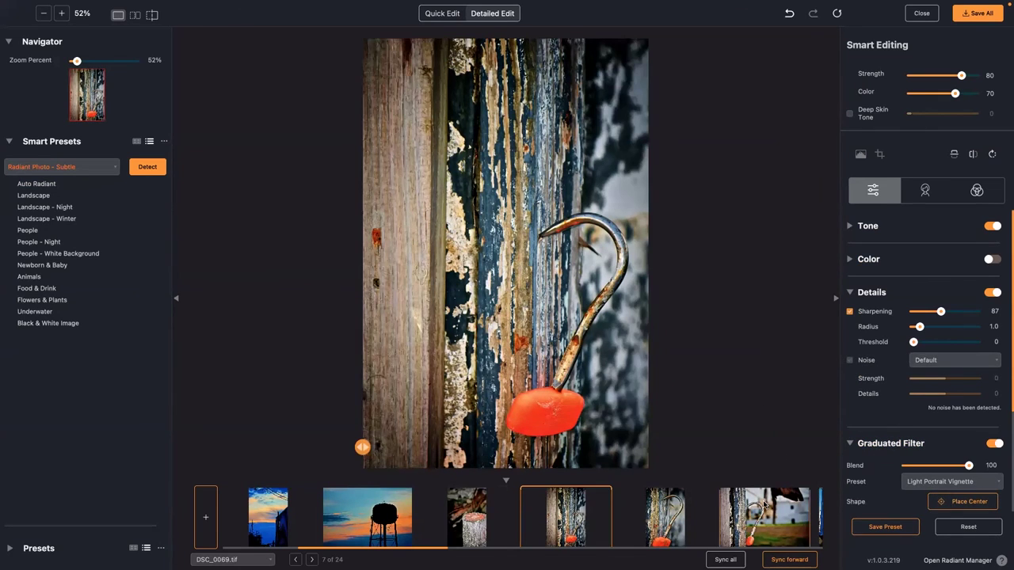
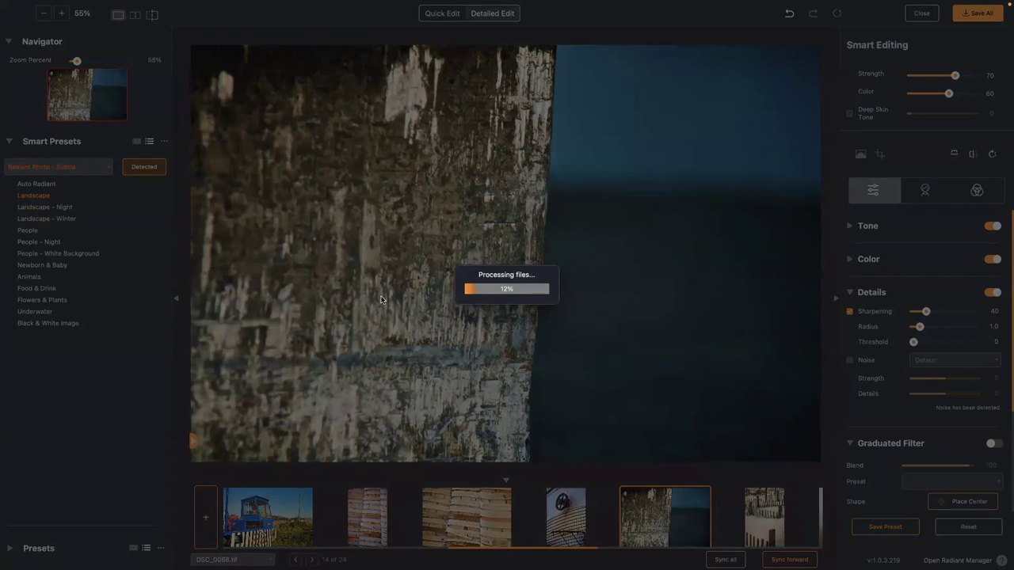
- Switch to Lightroom Classic and open the processed DSC_0070.tif in the enlarged single-photo view
key("super+Tab")
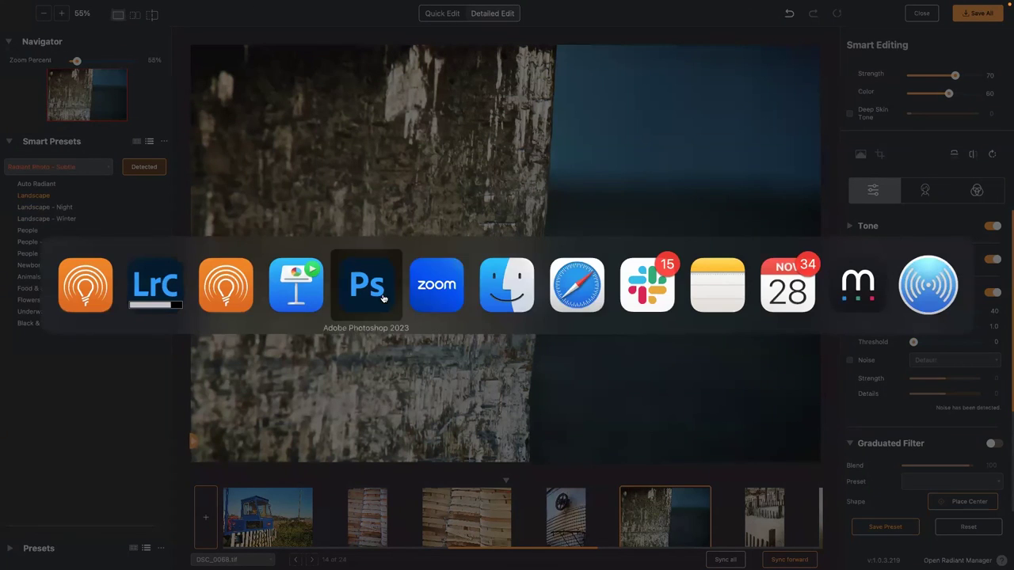
left_click(500, 309)
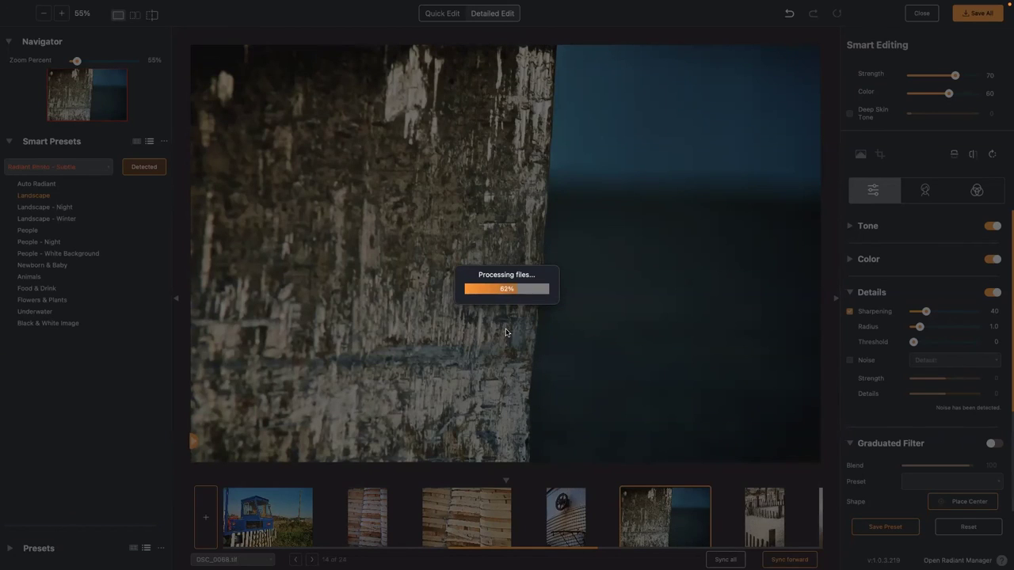
key("super+Tab")
key("super+Tab")
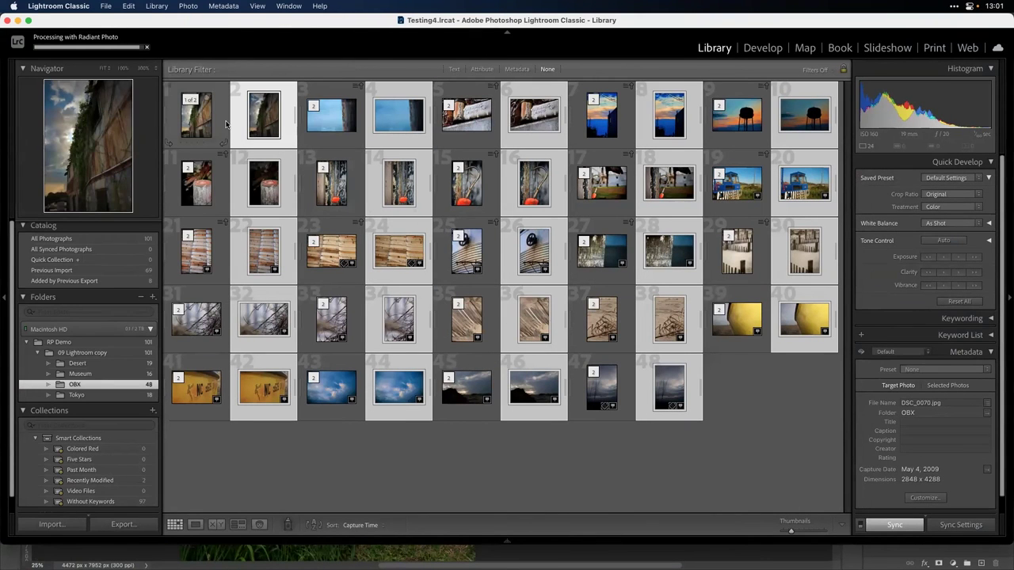
double_click(197, 121)
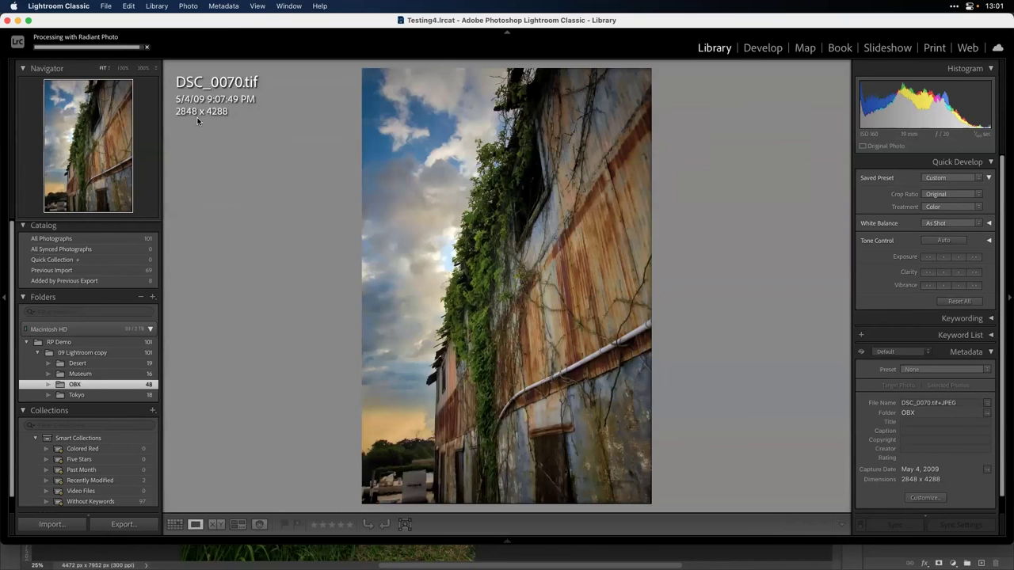
- Compare the processed DSC_0070.tif with its original DSC_0070.jpg and advance through the OBX photos to DSC_0057.tif
key("Right")
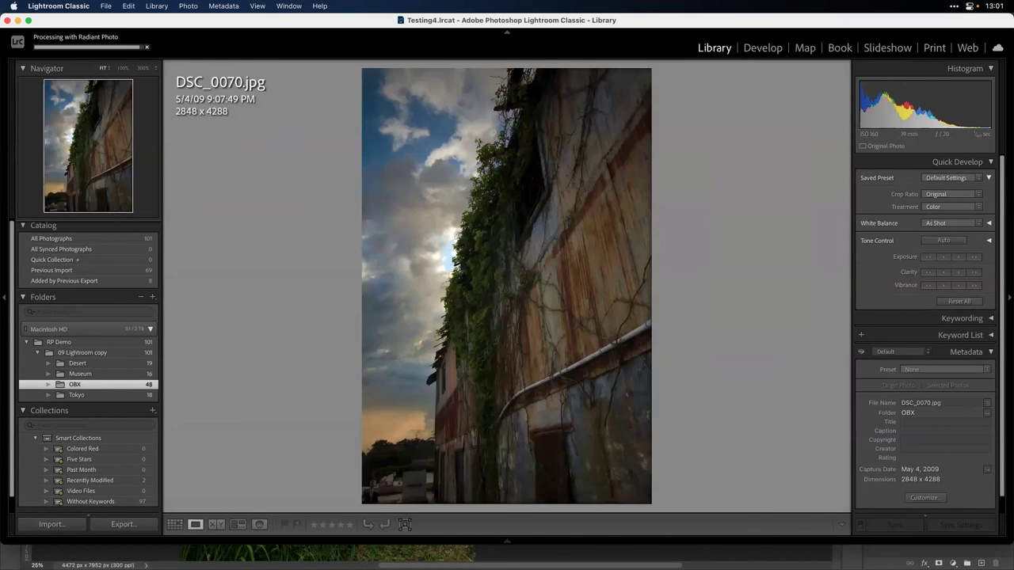
key("Left")
key("Right")
key("Right")
key("Right")
key("Right")
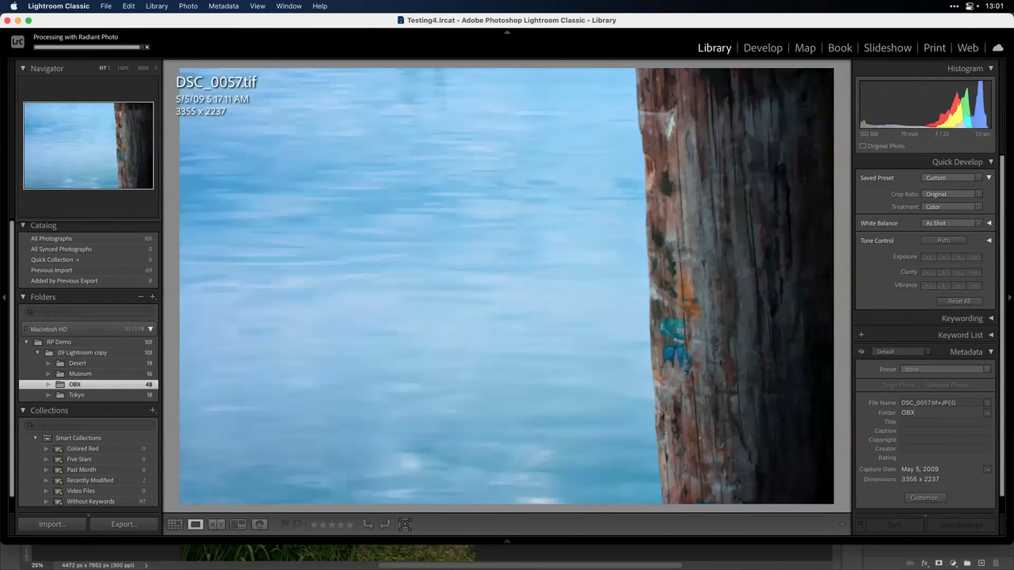
- Review the processed and original photos from DSC_0057 through the Thermo King photo DSC_0058 to the water tower photo DSC_0060
key("Right")
key("Right")
key("Right")
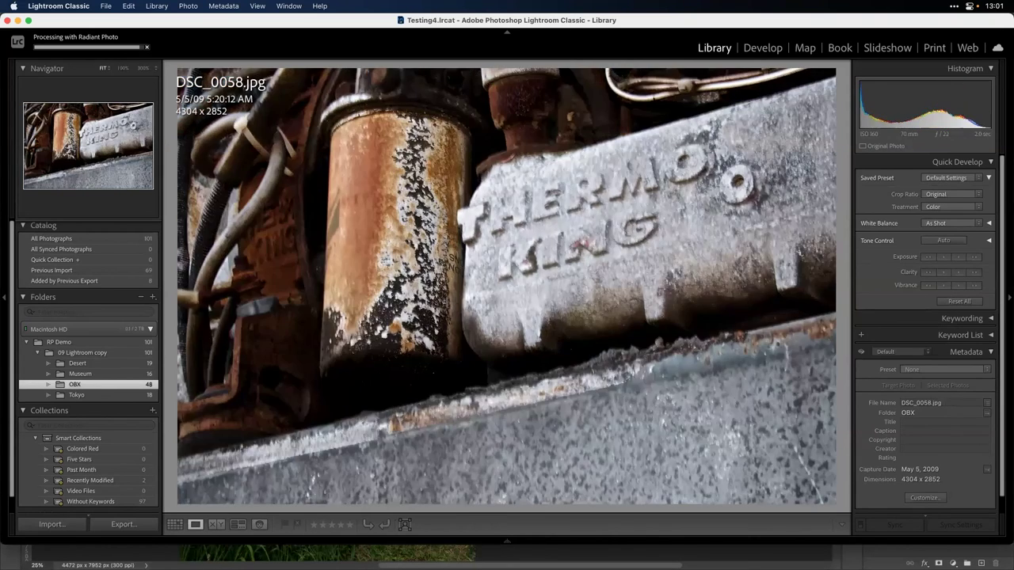
key("Right")
key("Right")
key("Right")
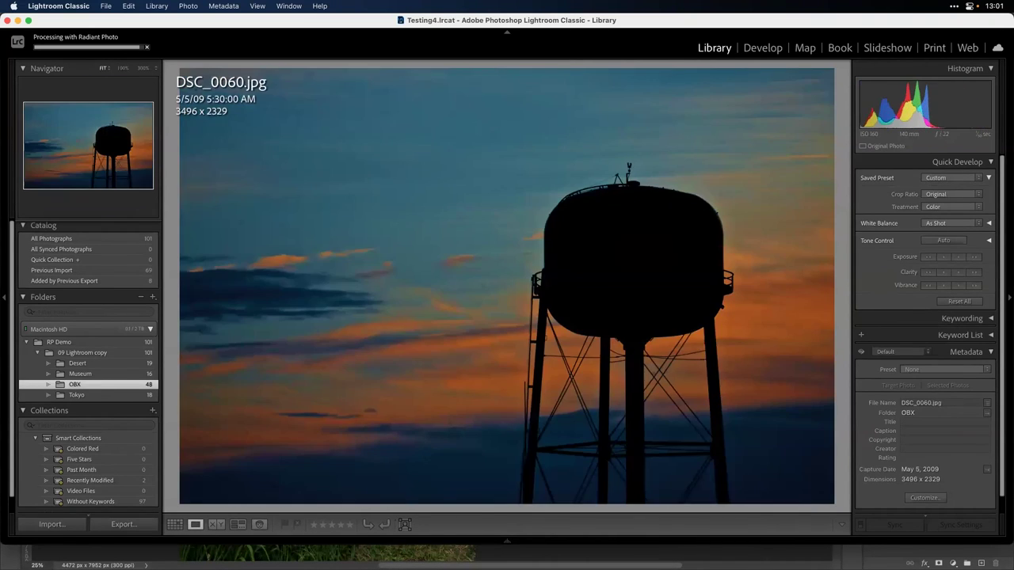
- Flip back and forth between versions around the water tower photo DSC_0060 and advance to the fishing hook photo DSC_0069.tif
key("Right")
key("Left")
key("Right")
key("Left")
key("Right")
key("Right")
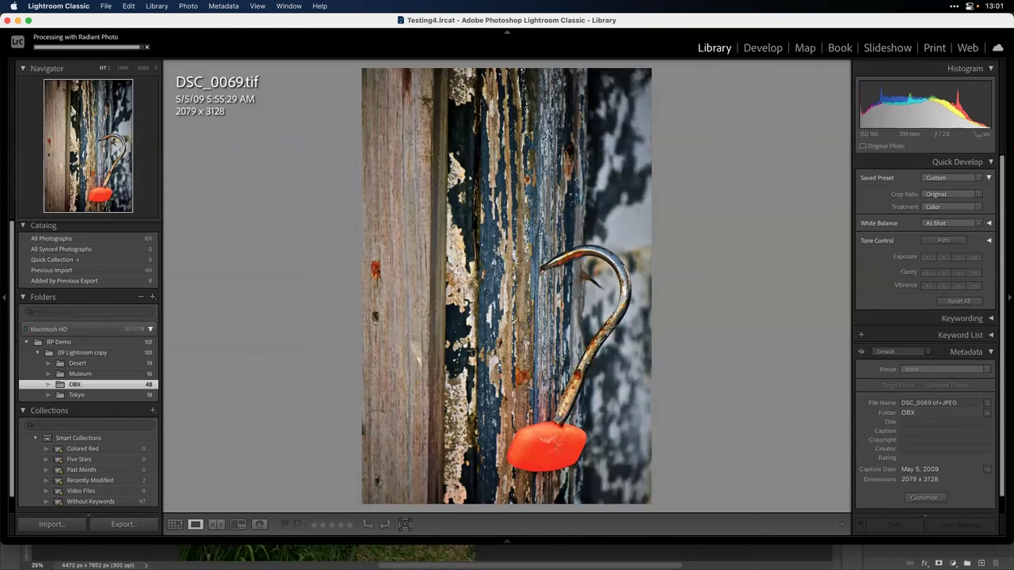
- Compare the processed and original fishing hook photos, including DSC_0062, and continue through the folder to the blue vehicle photo DSC_0064.jpg
key("Left")
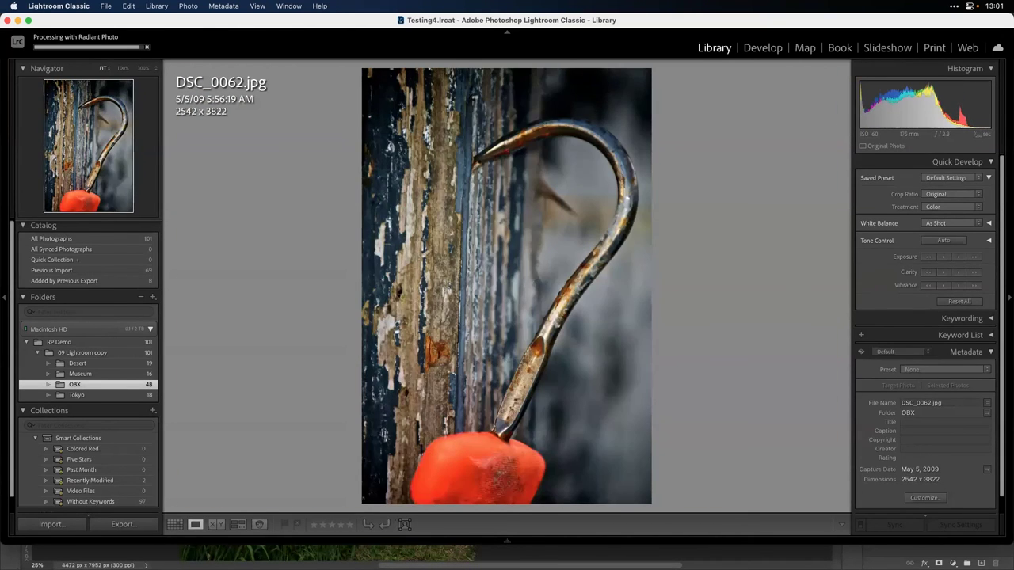
key("Right")
key("Right")
key("Right")
key("Left")
key("Right")
key("Right")
key("Right")
key("Left")
key("Right")
key("Right")
key("Right")
key("Right")
key("Right")
key("Right")
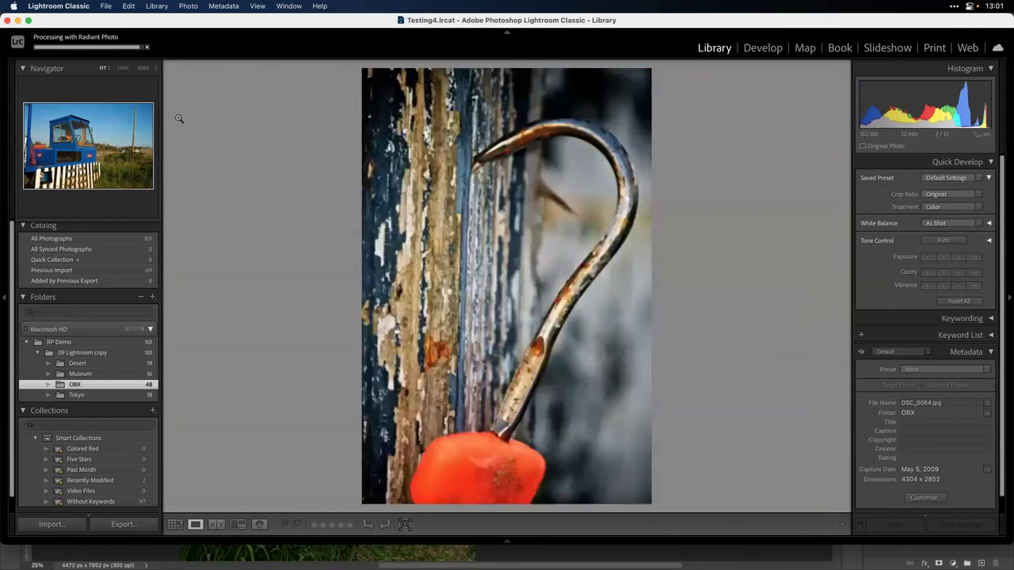